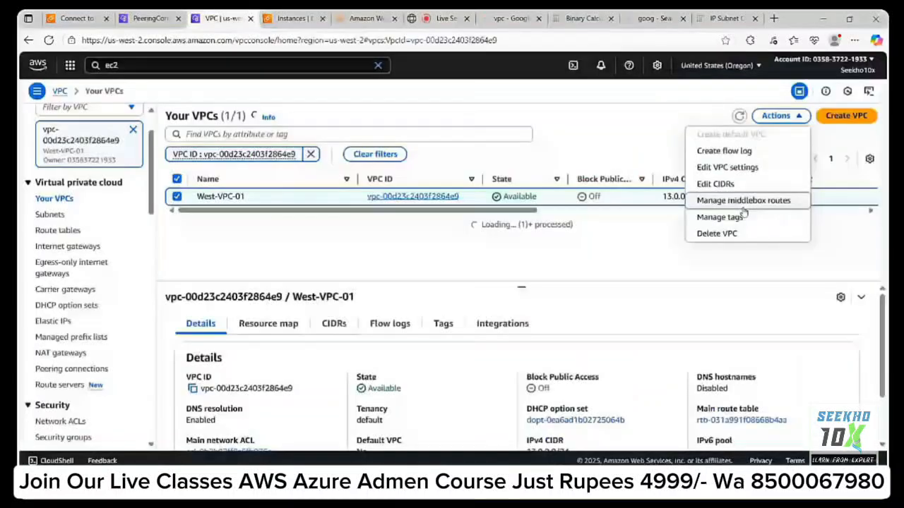
- Start deleting the West-VPC-01 VPC in the Oregon region
click(720, 232)
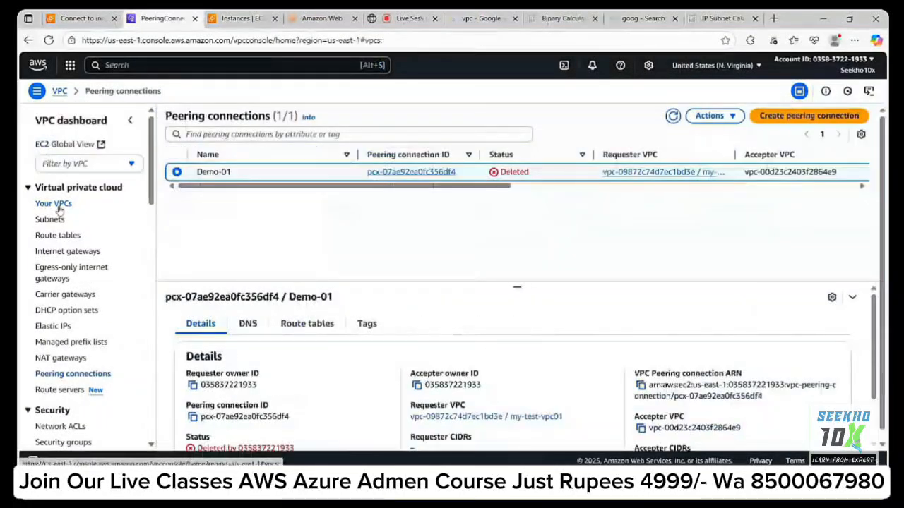
- Filter the N. Virginia VPC resources to my-test-vpc01 and list its subnets
click(60, 204)
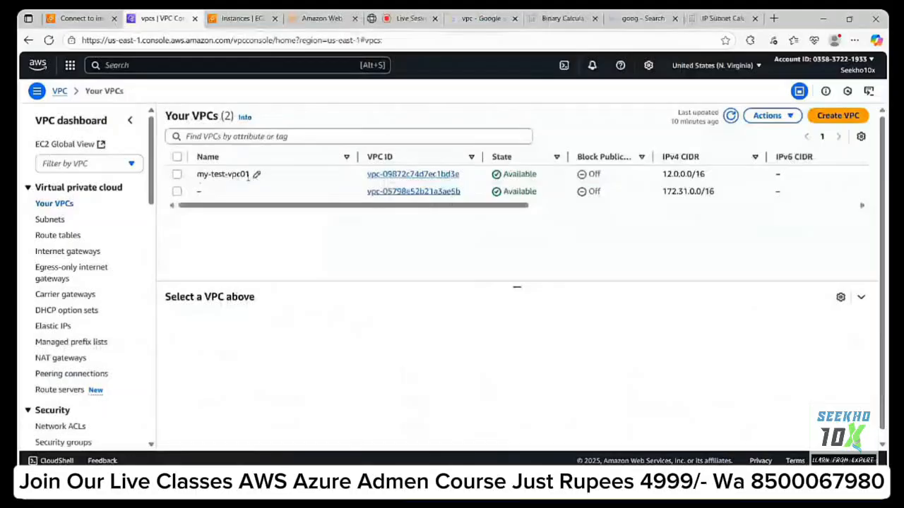
click(177, 174)
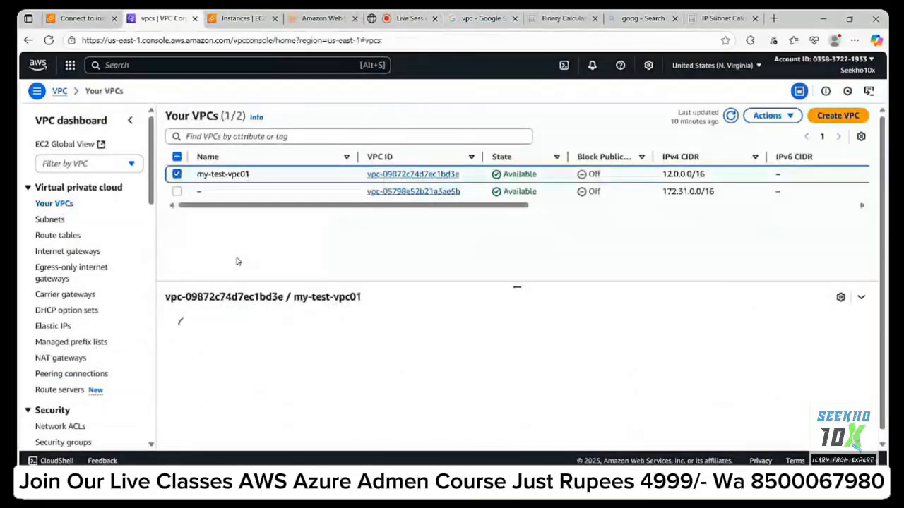
click(88, 163)
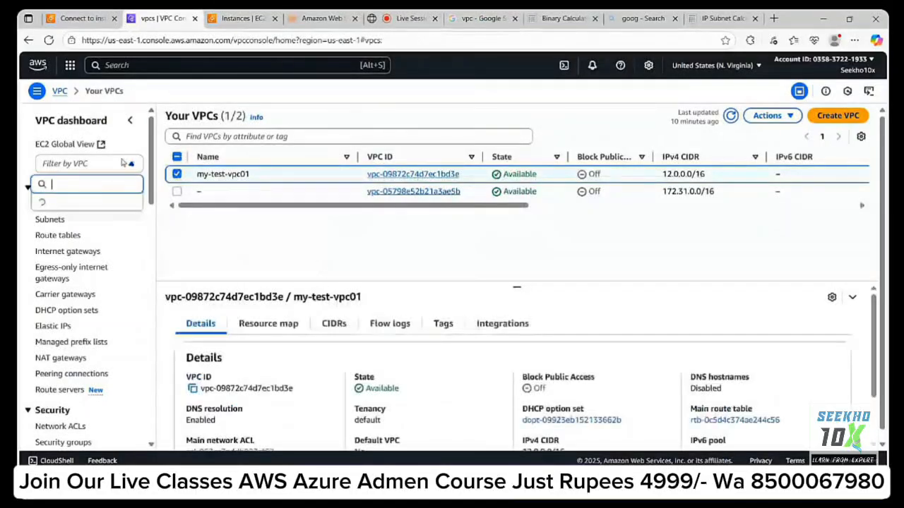
click(90, 225)
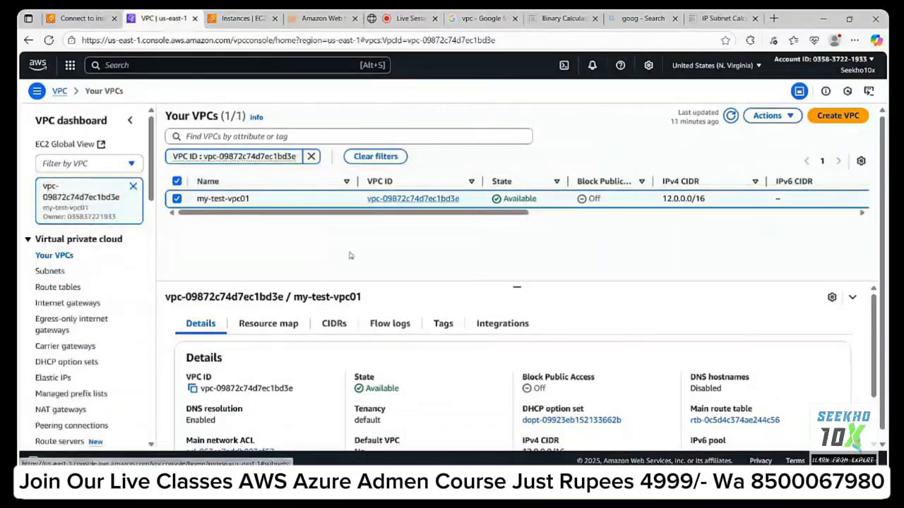
scroll(279, 344, down, 1)
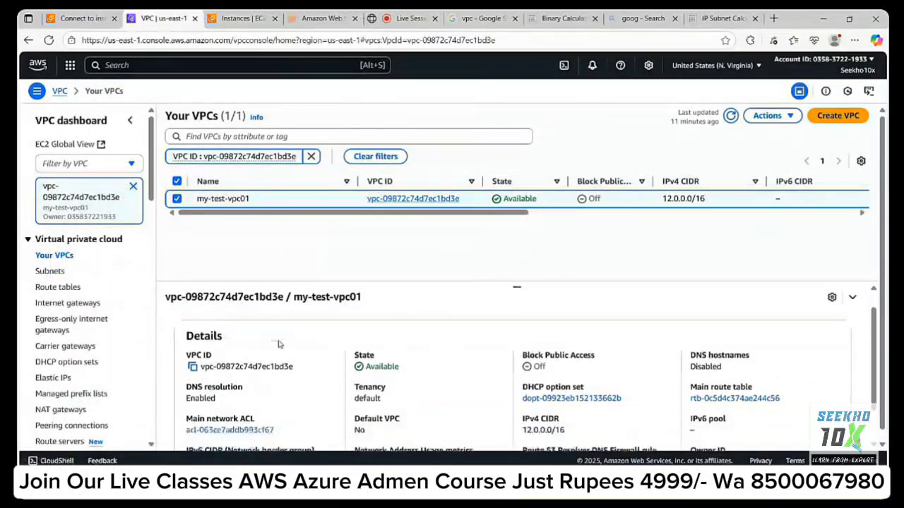
scroll(279, 345, up, 1)
click(56, 271)
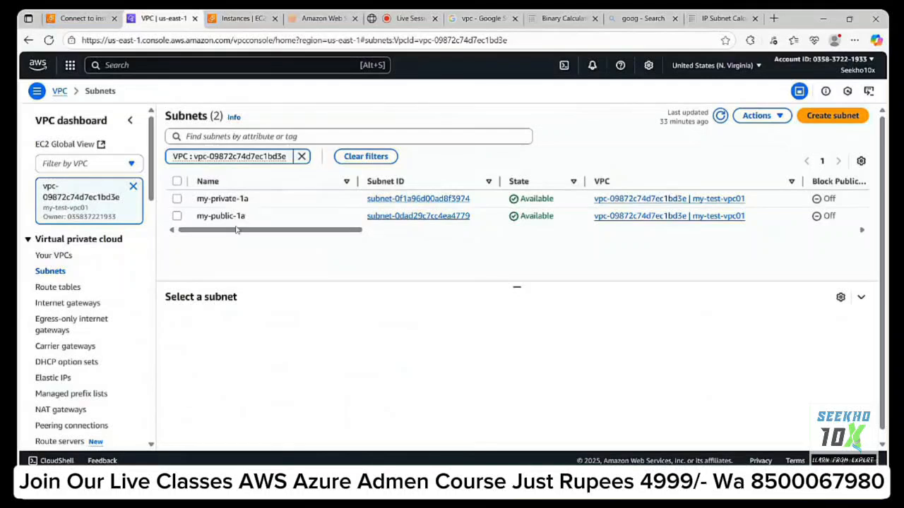
- Examine the networking details of the Public-EC2 instance and the summary details of the Private-EC2 instance
click(105, 21)
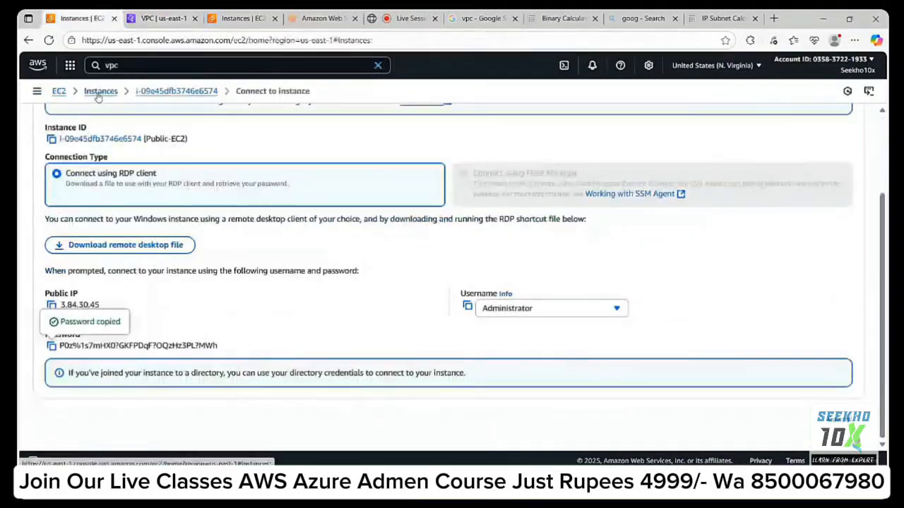
click(99, 95)
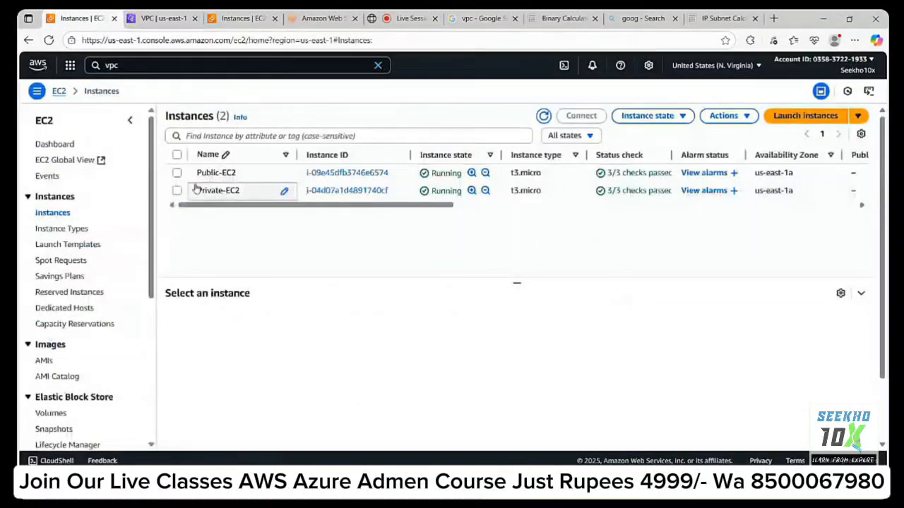
click(176, 172)
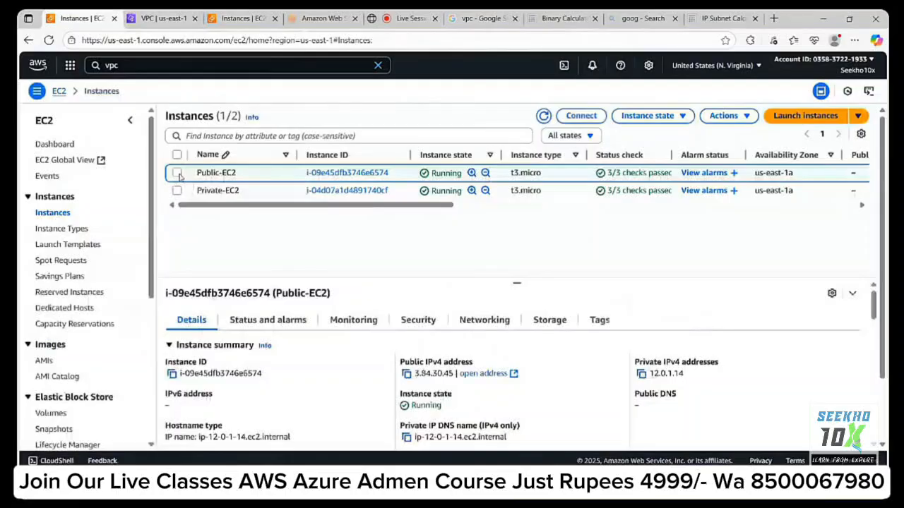
click(503, 321)
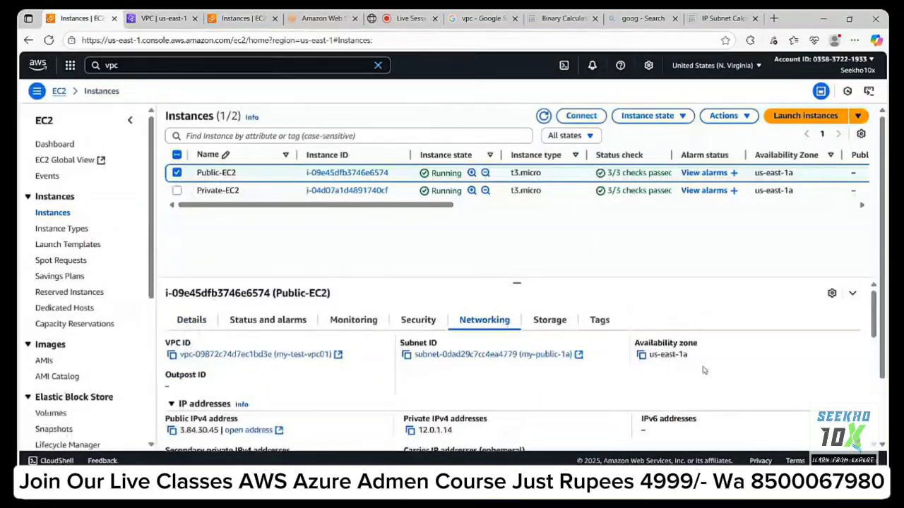
scroll(703, 370, down, 1)
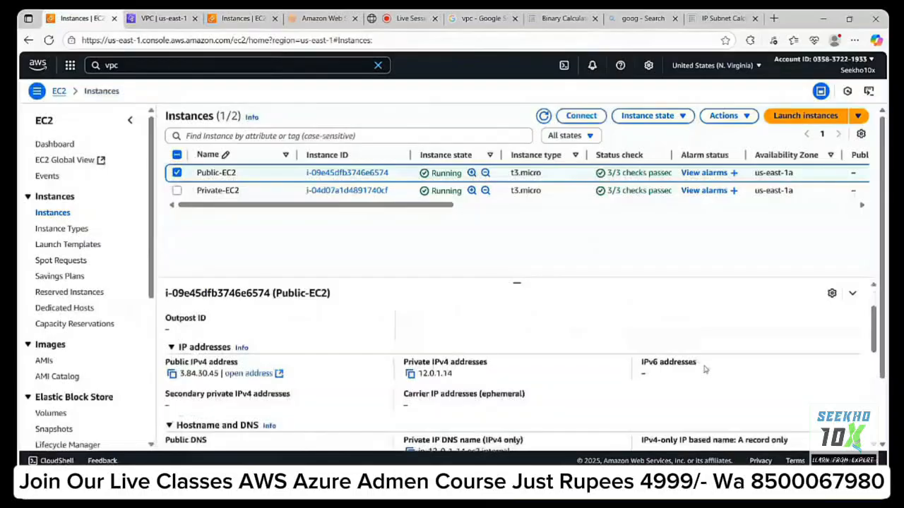
scroll(704, 370, down, 1)
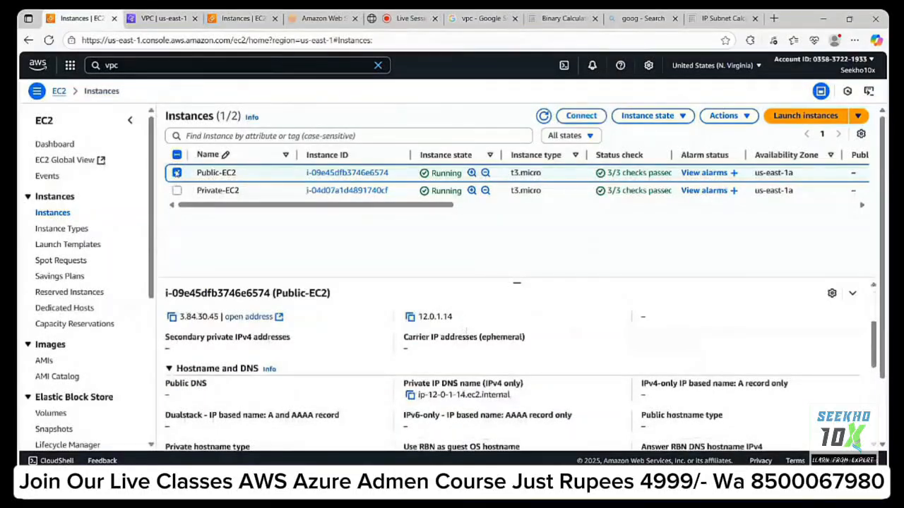
click(201, 191)
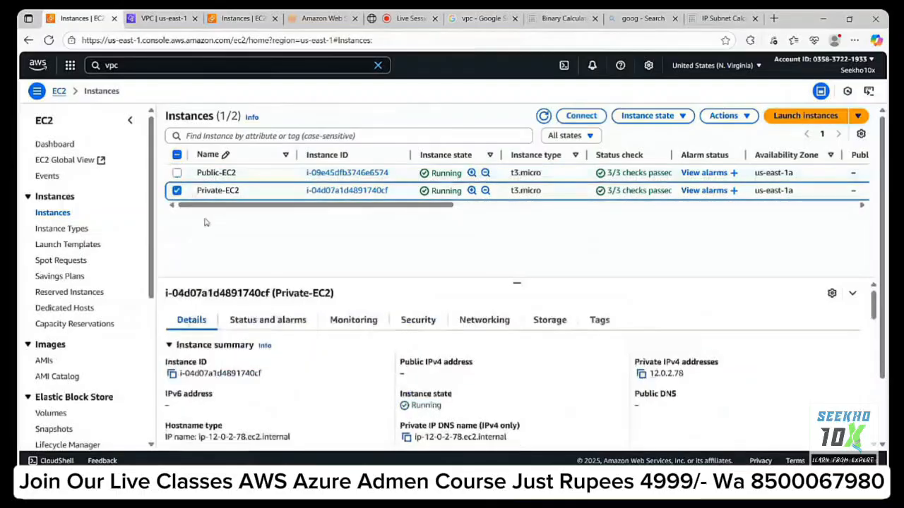
scroll(470, 384, down, 3)
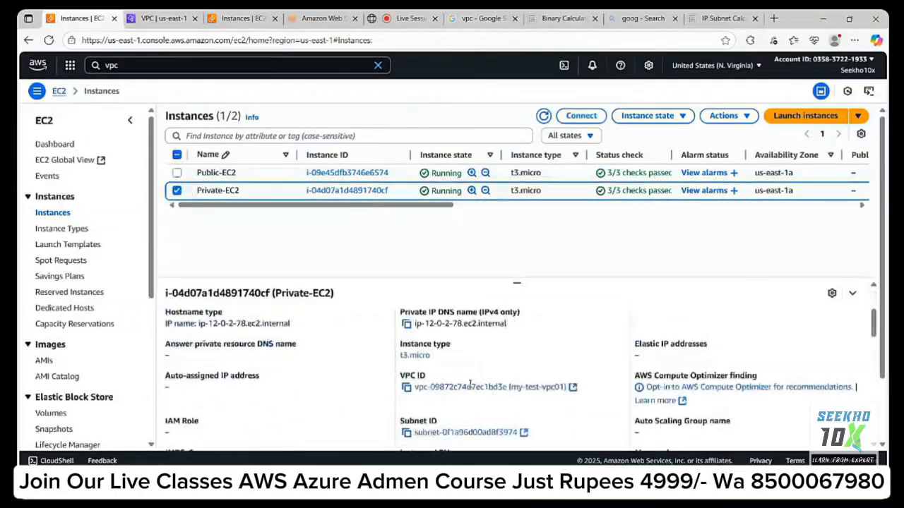
scroll(471, 388, up, 1)
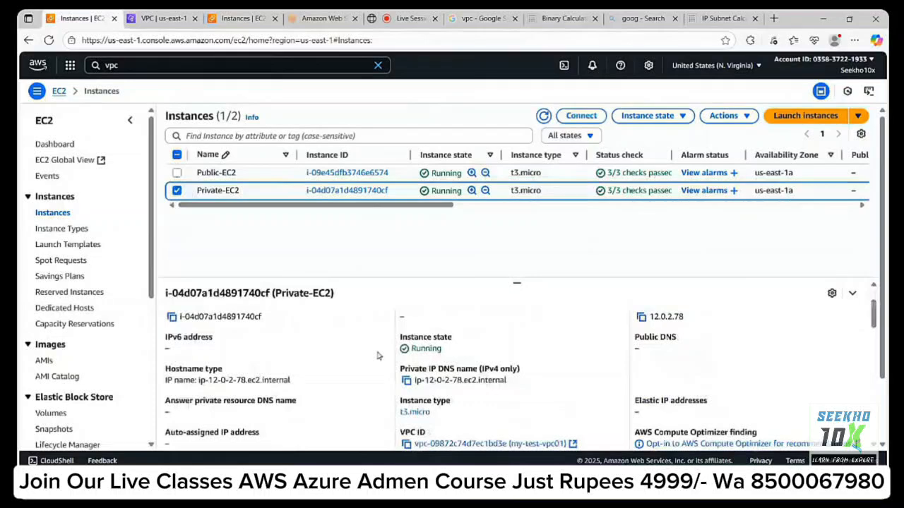
- Terminate both the Public-EC2 and Private-EC2 instances in N. Virginia, closing the Oregon instances page along the way
click(177, 190)
click(176, 173)
click(177, 190)
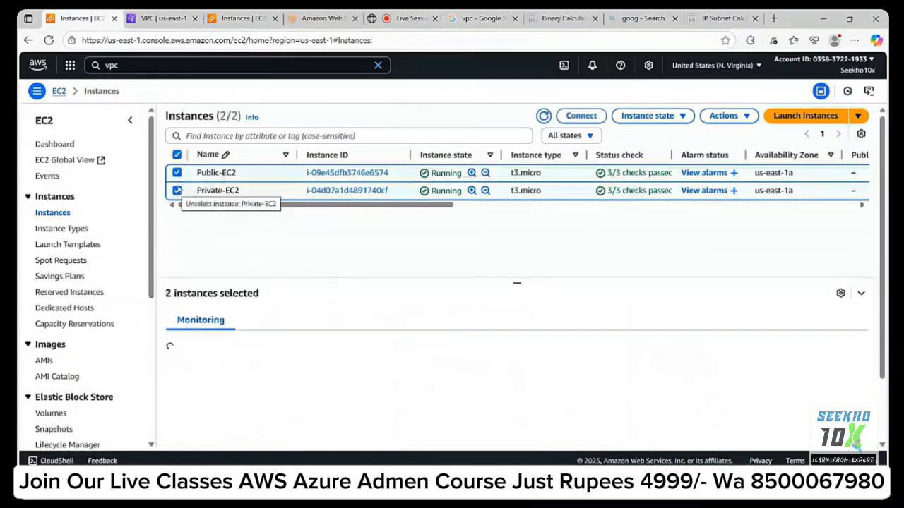
click(164, 19)
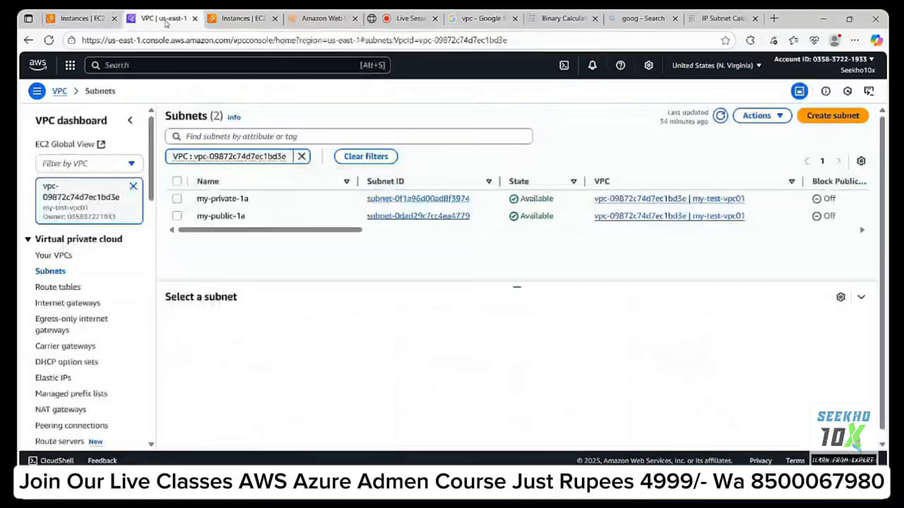
click(240, 18)
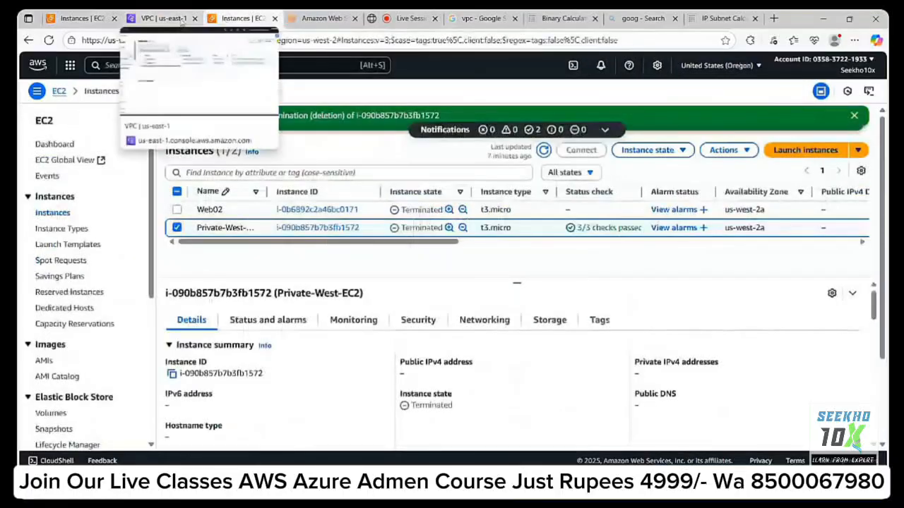
click(274, 19)
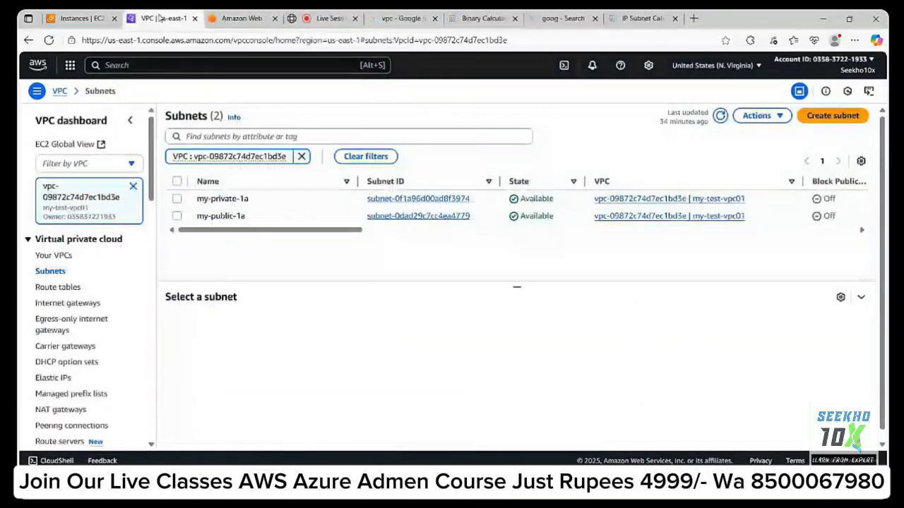
click(85, 19)
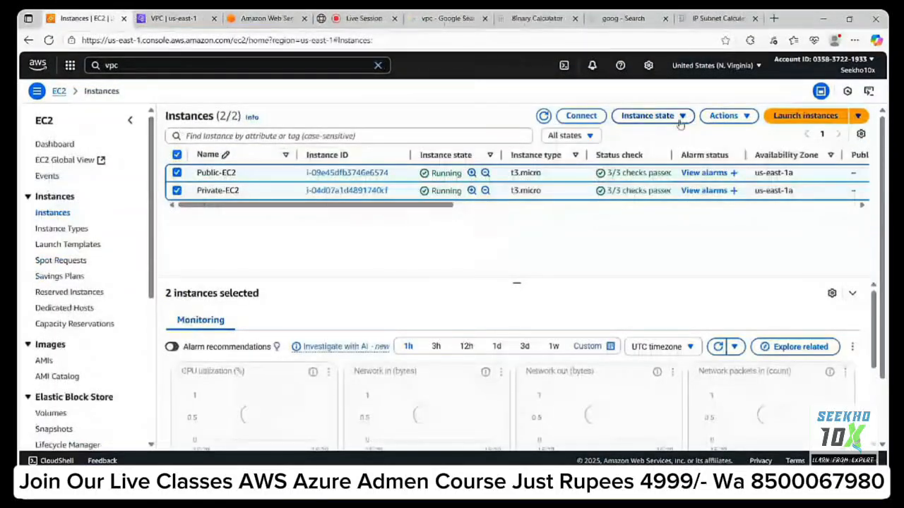
click(647, 116)
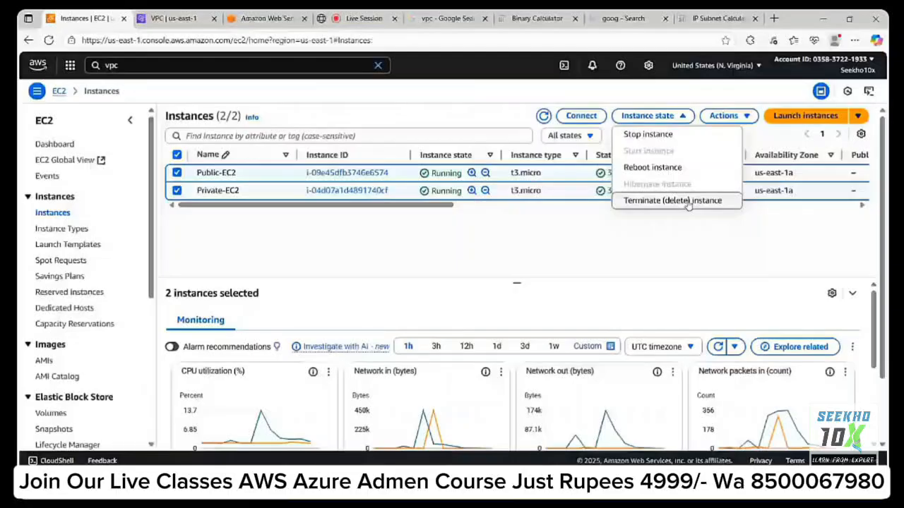
click(689, 202)
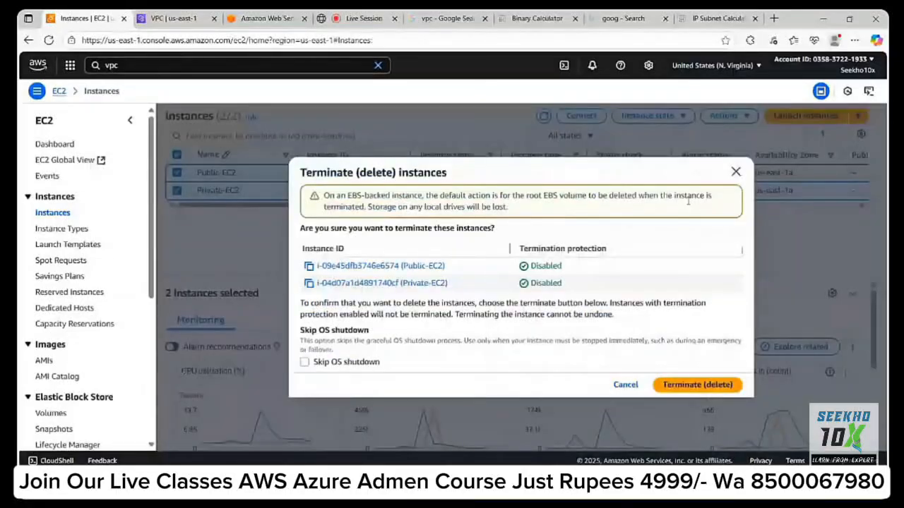
click(698, 385)
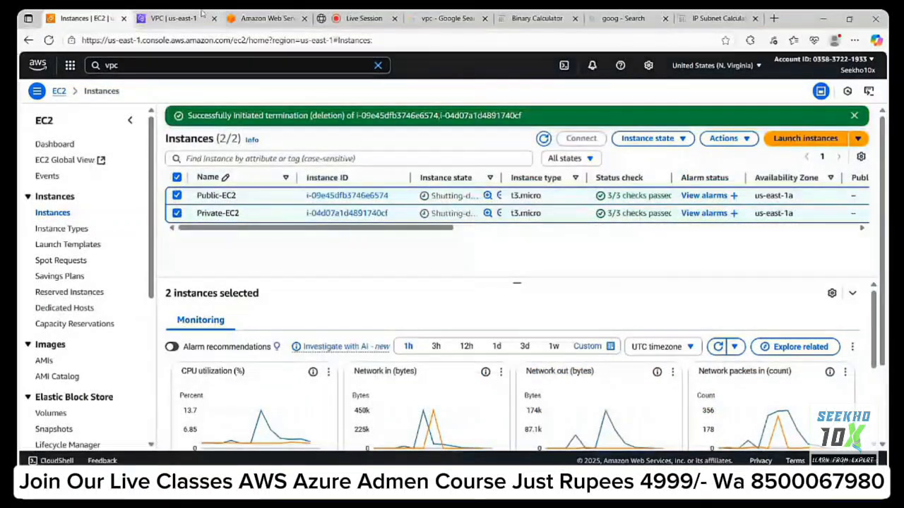
- Review the NAT-Demo NAT gateway of my-test-vpc01 and the actions available for it
click(201, 15)
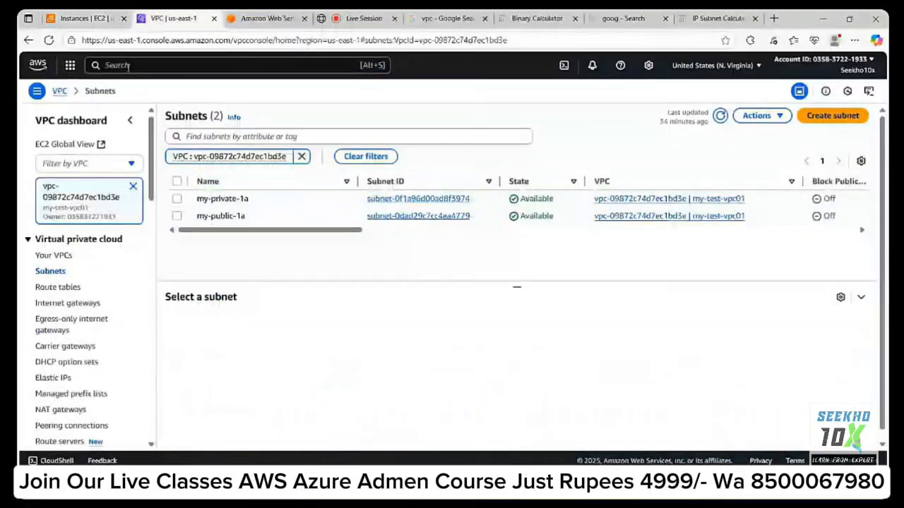
click(92, 19)
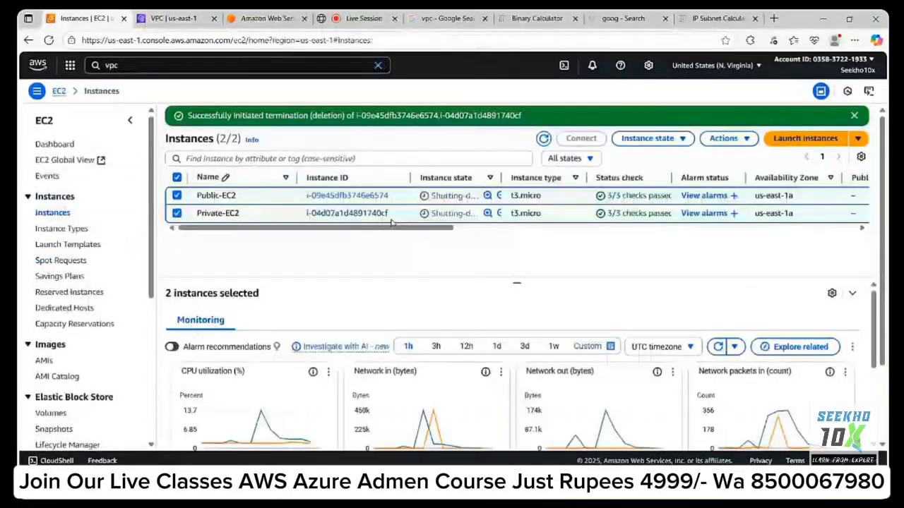
click(170, 19)
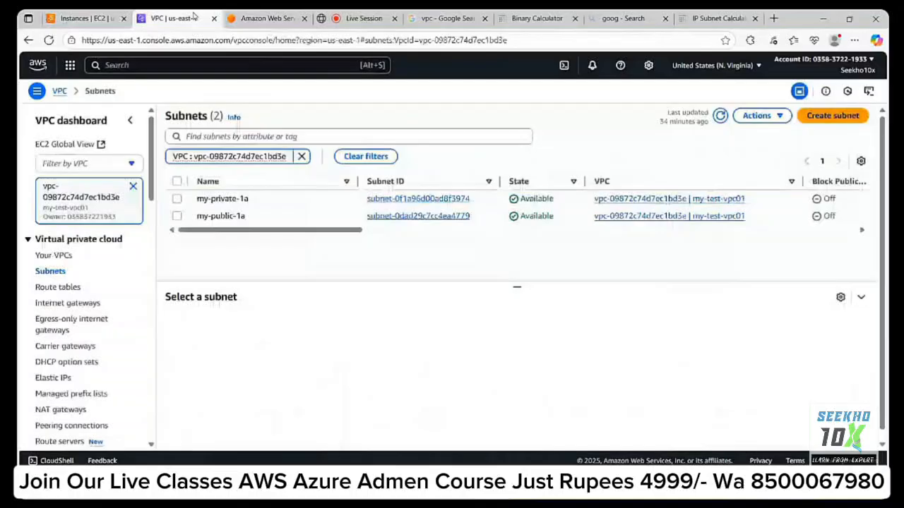
scroll(75, 321, down, 1)
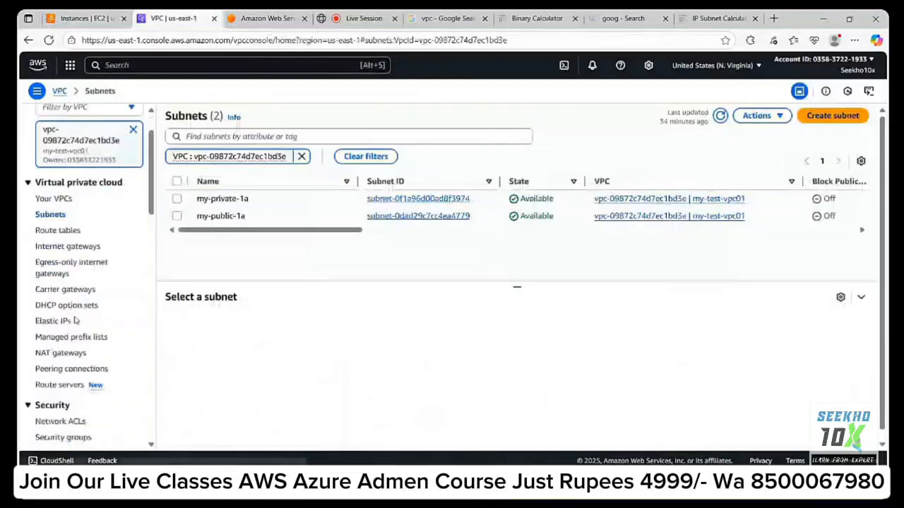
click(62, 353)
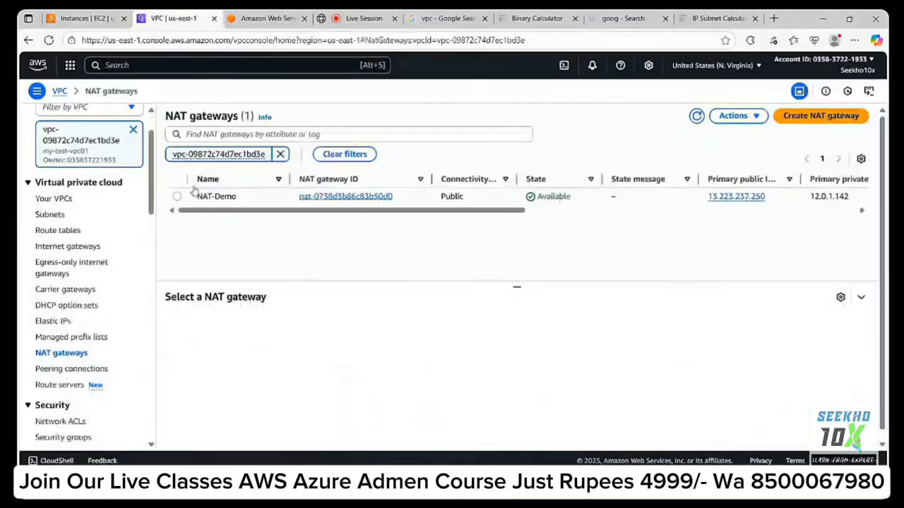
click(177, 196)
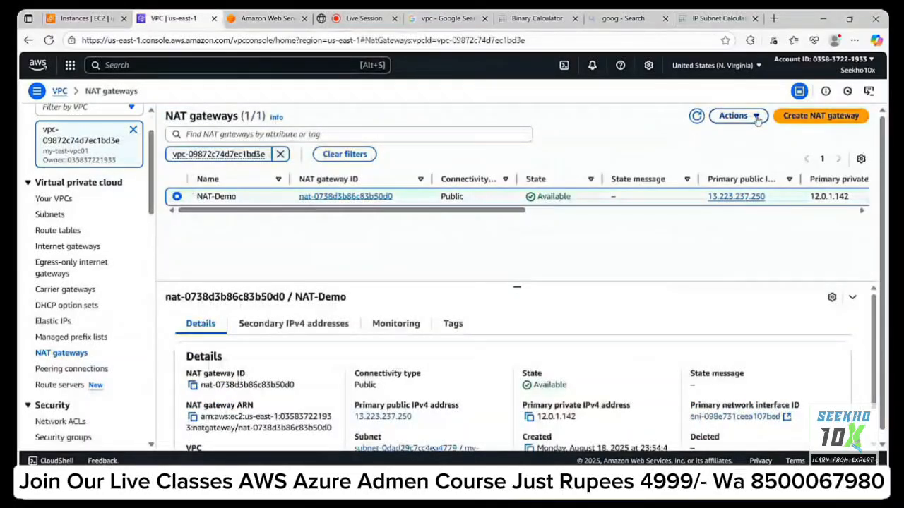
click(757, 117)
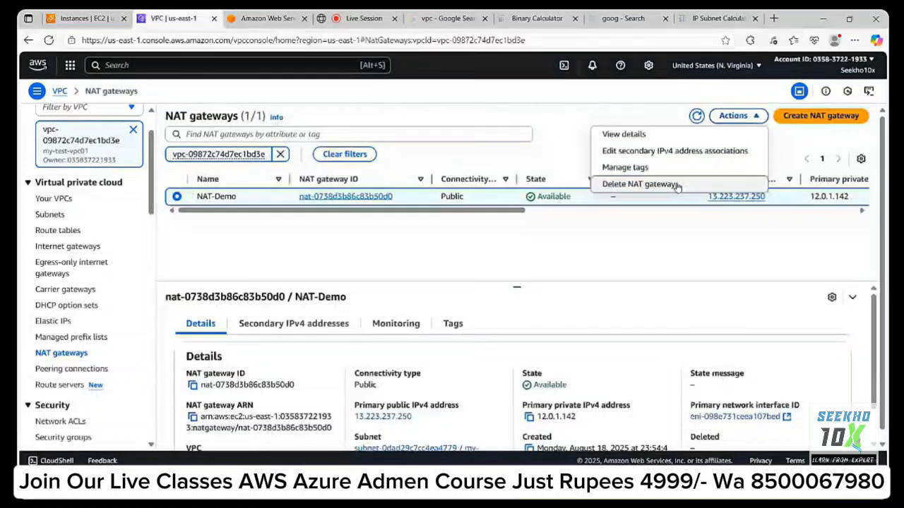
click(607, 108)
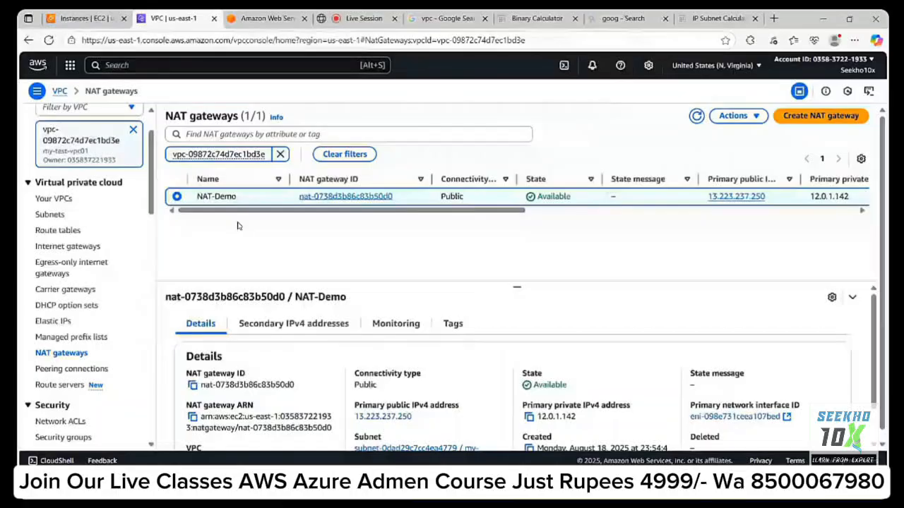
- Try to release the Elastic IP address associated with the NAT-Demo NAT gateway
click(54, 322)
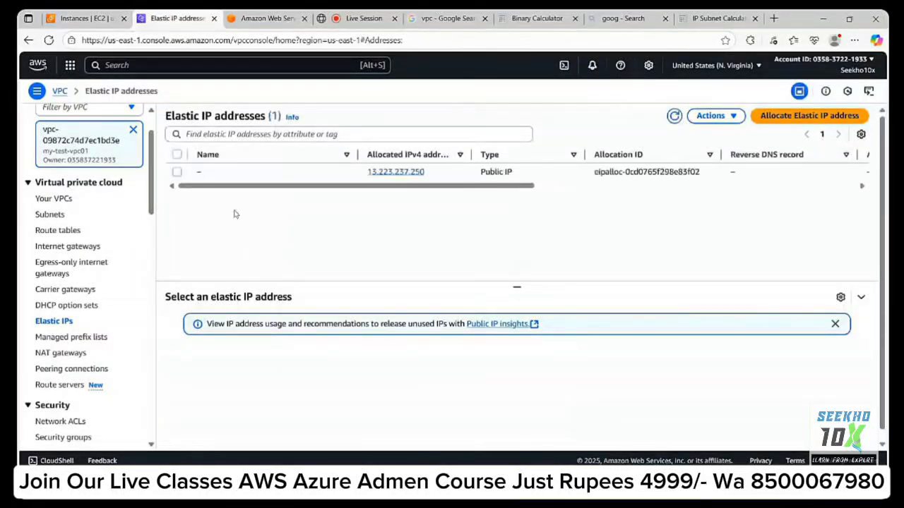
click(177, 173)
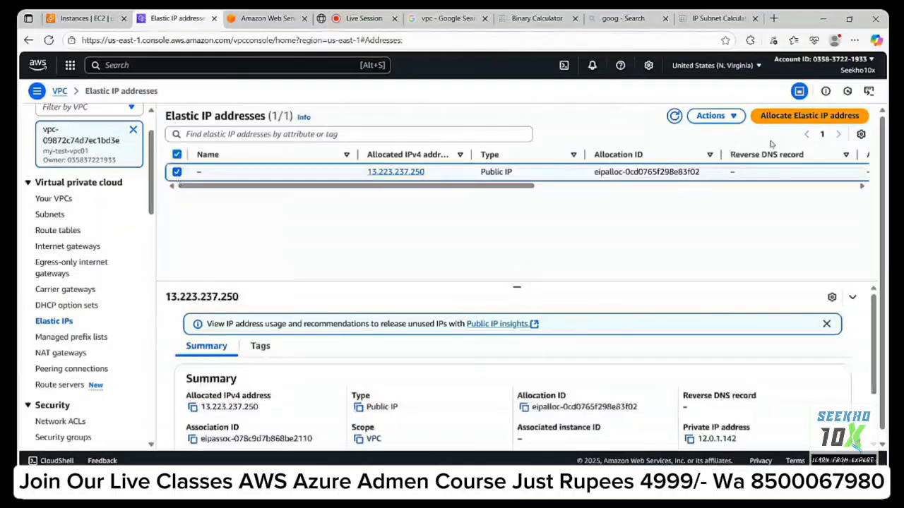
click(730, 117)
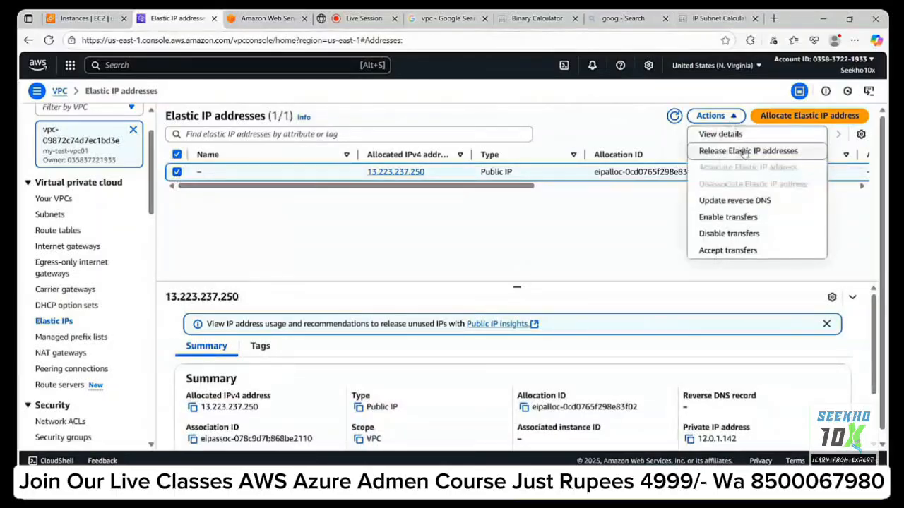
click(747, 150)
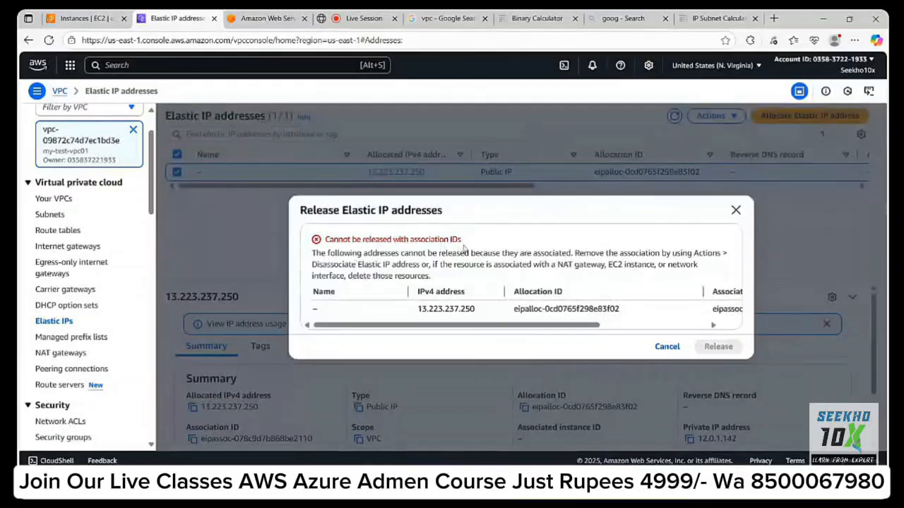
drag(579, 329, 236, 265)
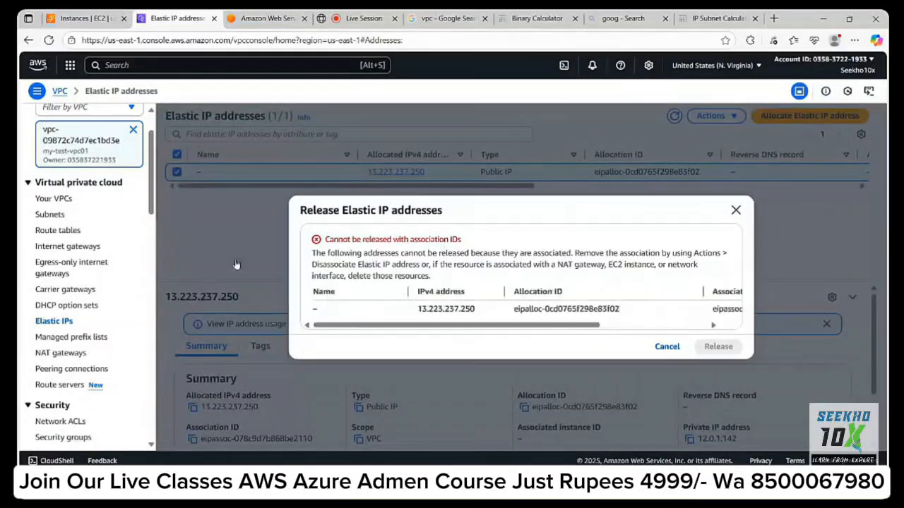
click(667, 346)
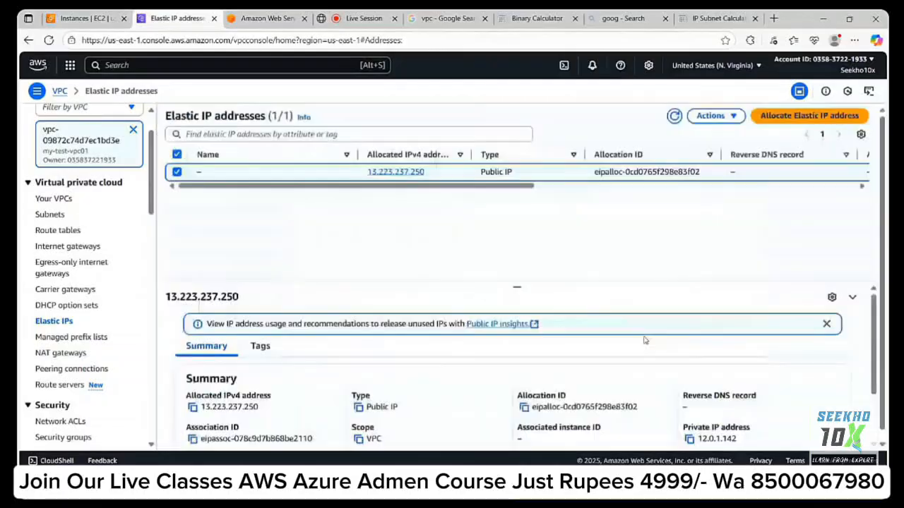
- Delete the NAT-Demo NAT gateway, confirming with "delete", and refresh the NAT gateway list
click(69, 355)
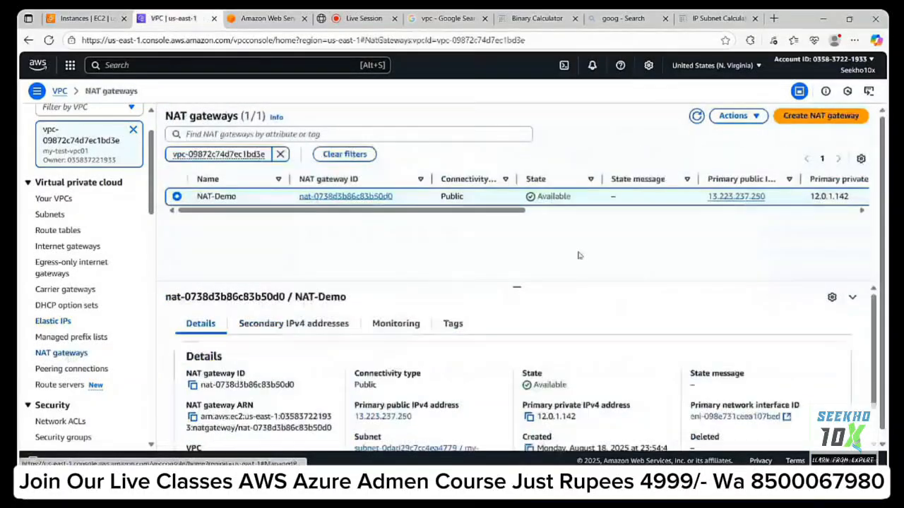
click(733, 115)
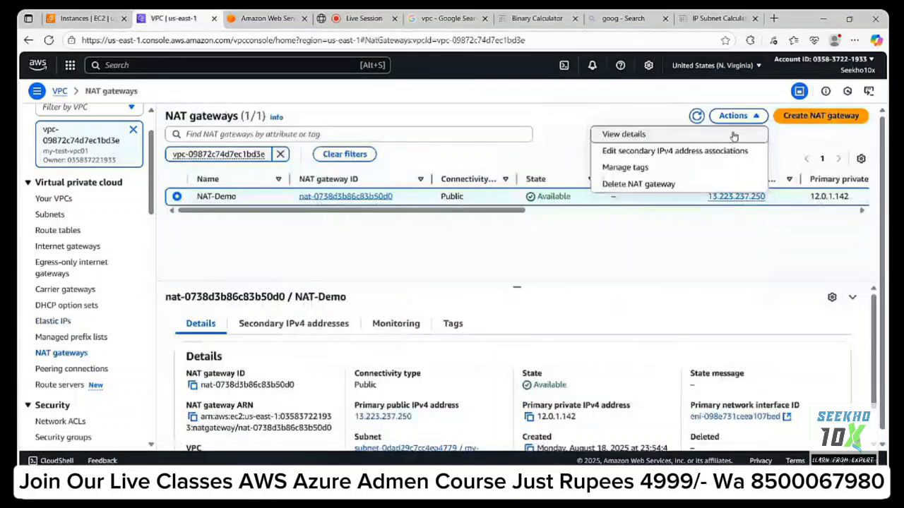
click(696, 183)
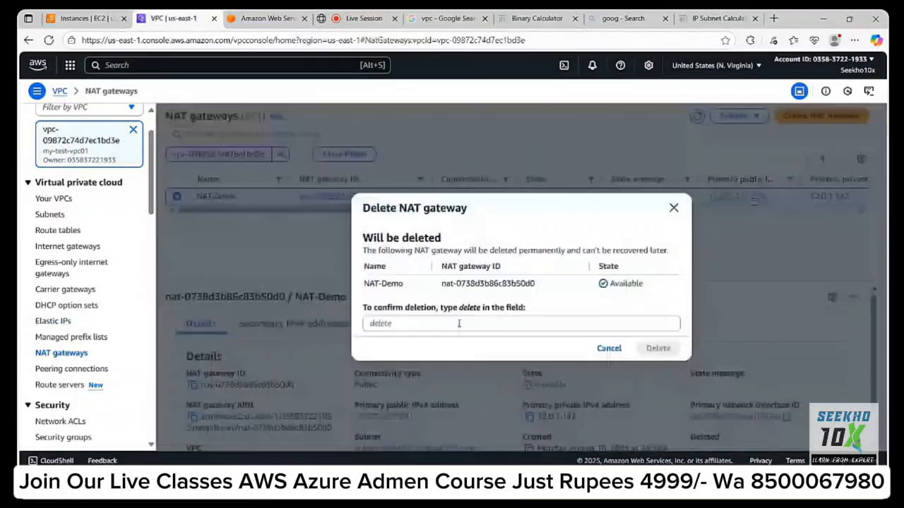
click(456, 323)
text(d)
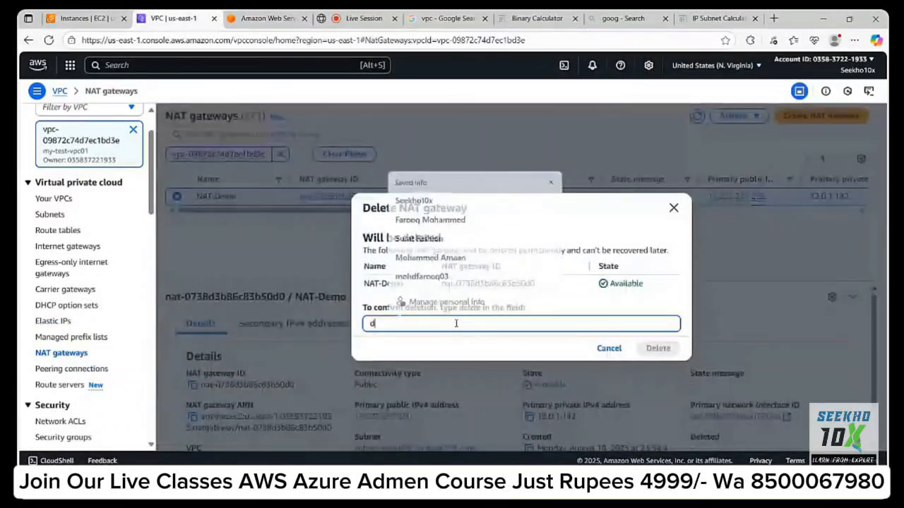
text(elete)
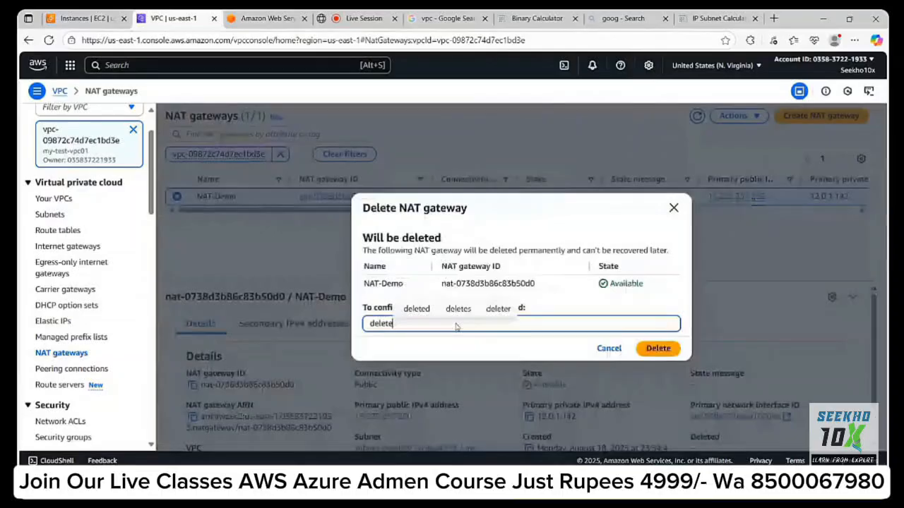
click(641, 348)
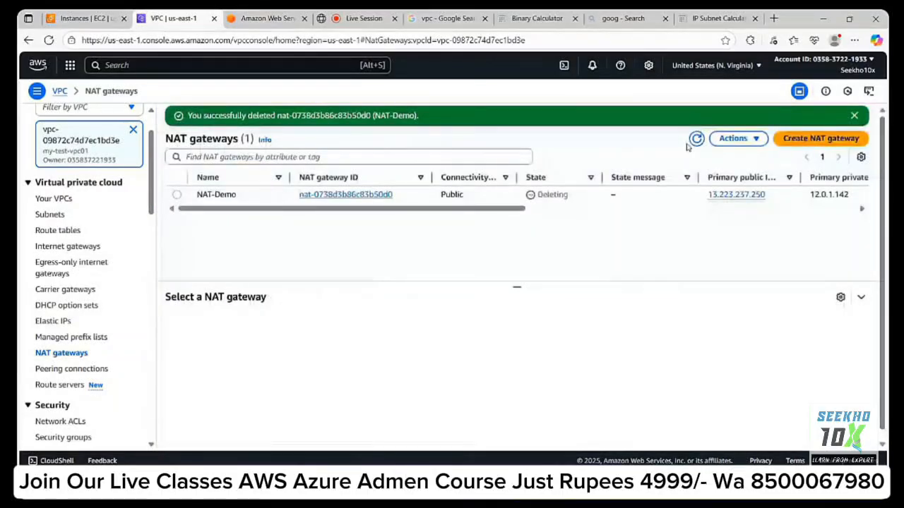
click(697, 140)
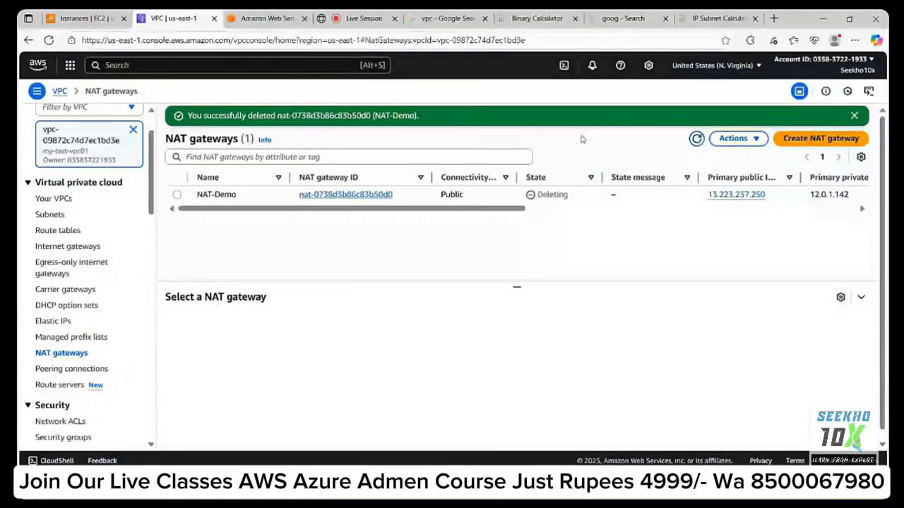
- Remove the 0.0.0.0/0 route to the NAT gateway from the RT-Private route table and save the changes
click(58, 230)
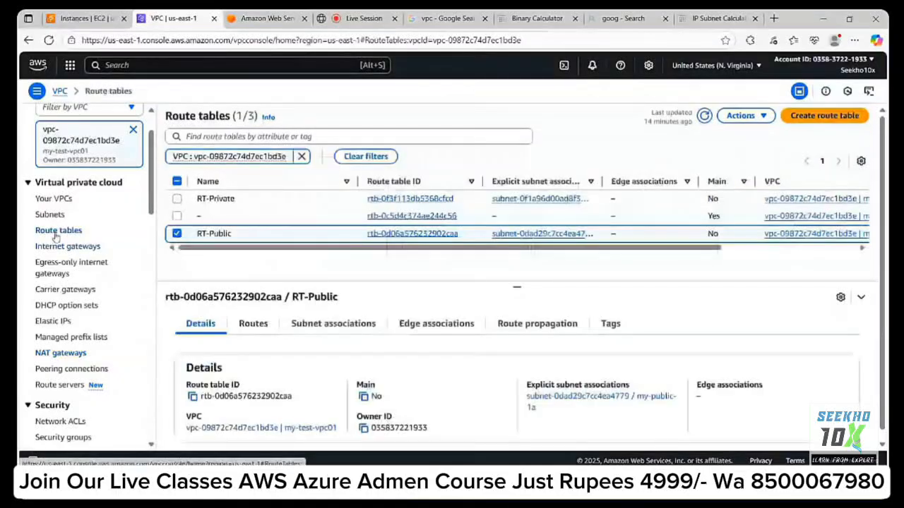
click(177, 200)
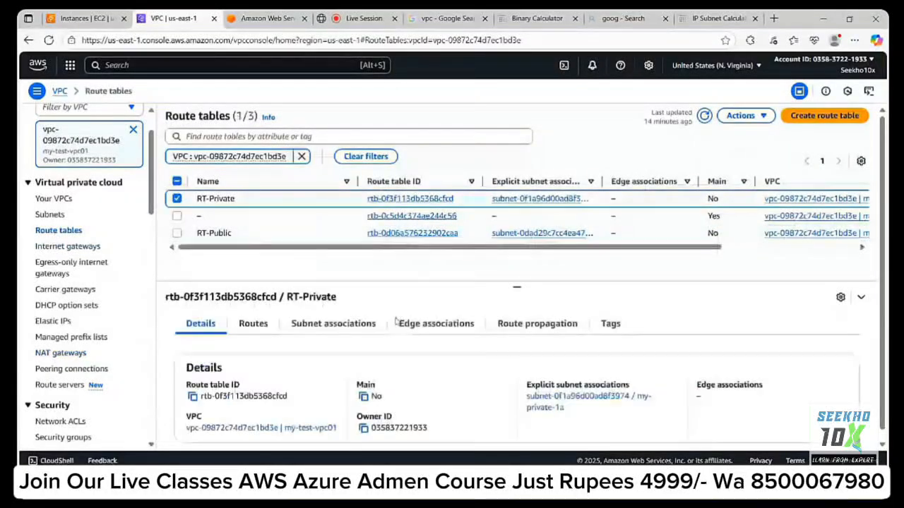
click(254, 325)
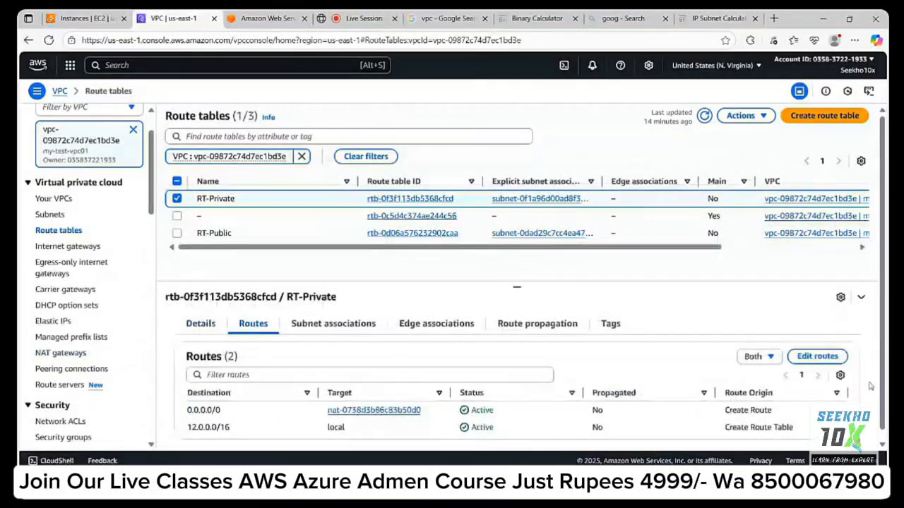
click(817, 356)
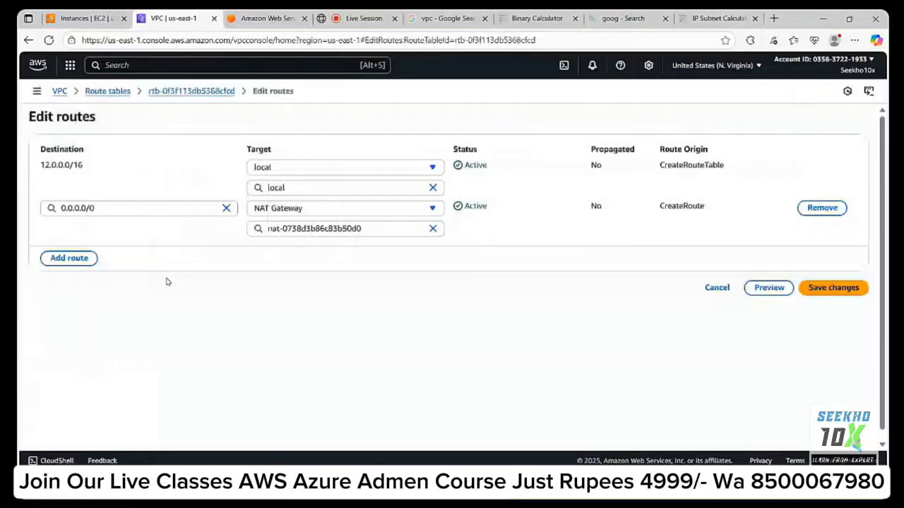
click(820, 208)
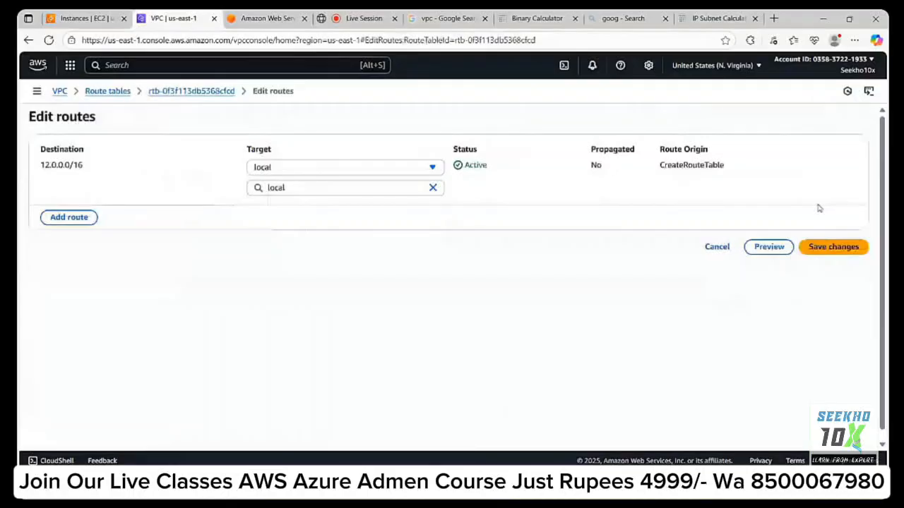
click(844, 248)
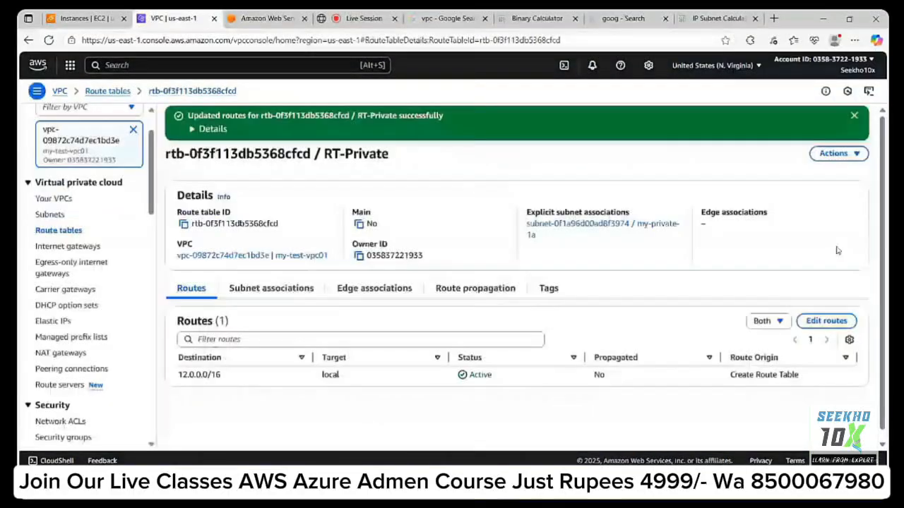
- Check the deletion state of the NAT-Demo gateway and release its Elastic IP address
click(64, 355)
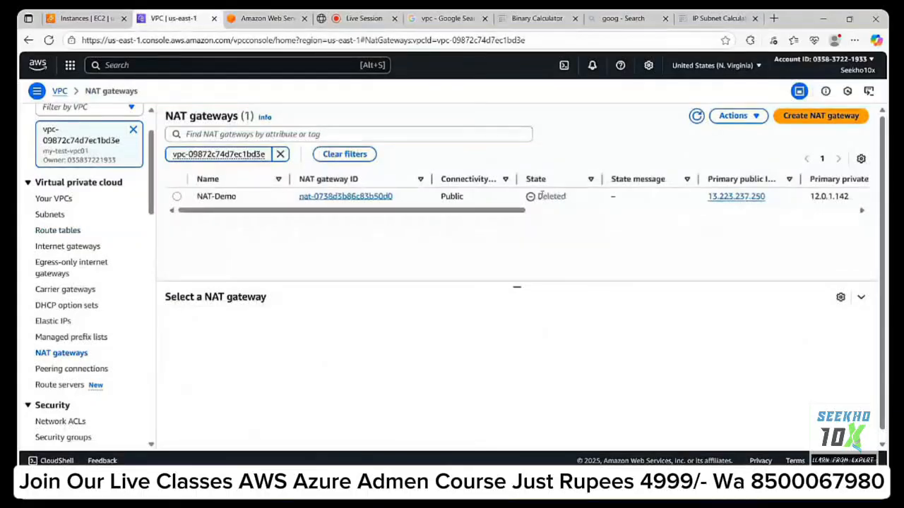
drag(540, 196, 568, 197)
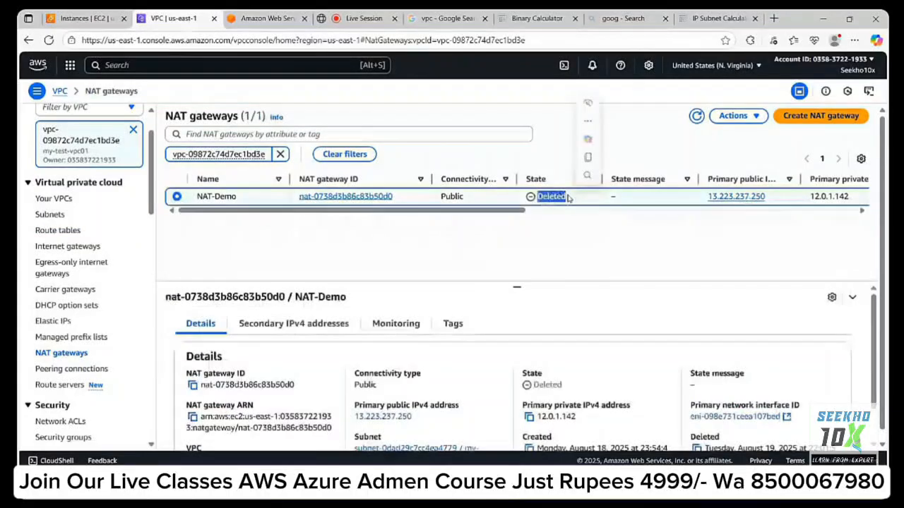
click(43, 326)
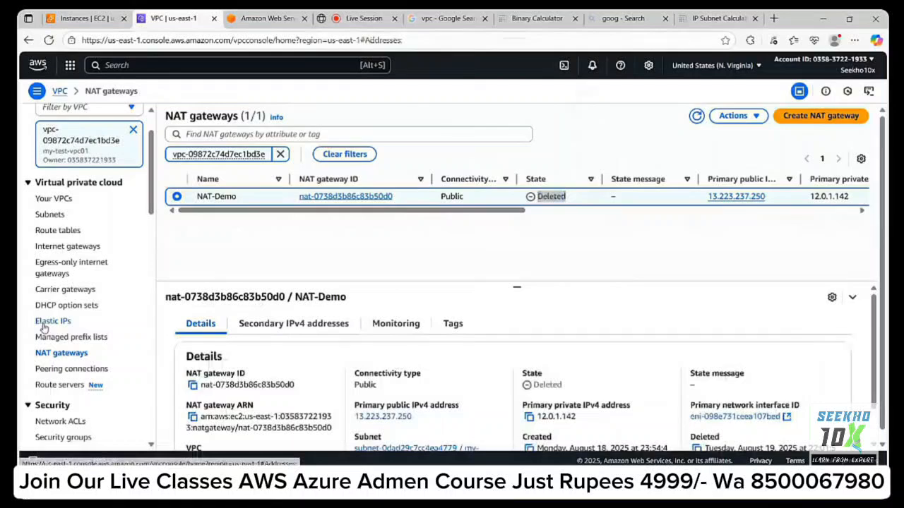
click(731, 117)
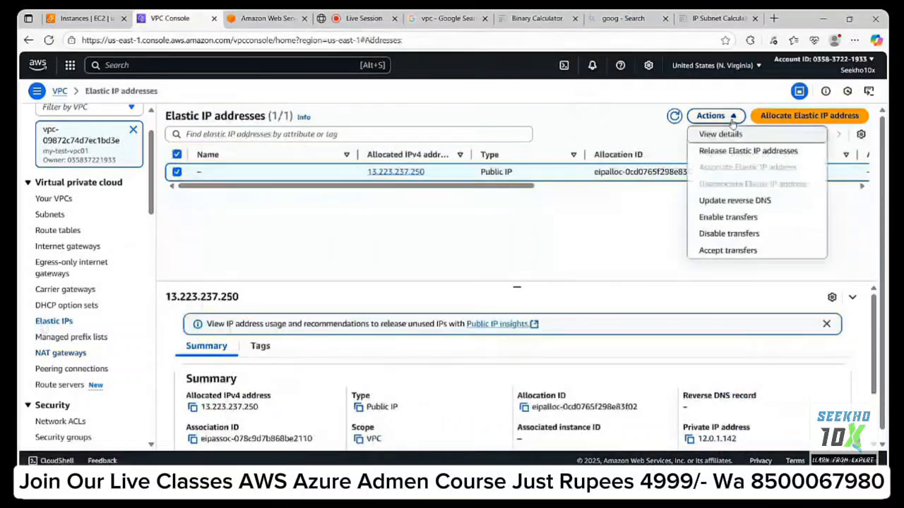
click(748, 151)
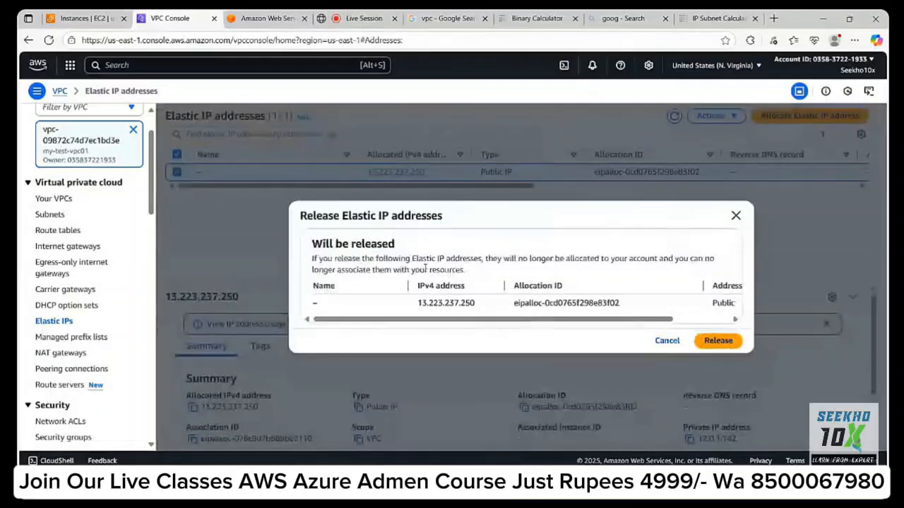
click(718, 341)
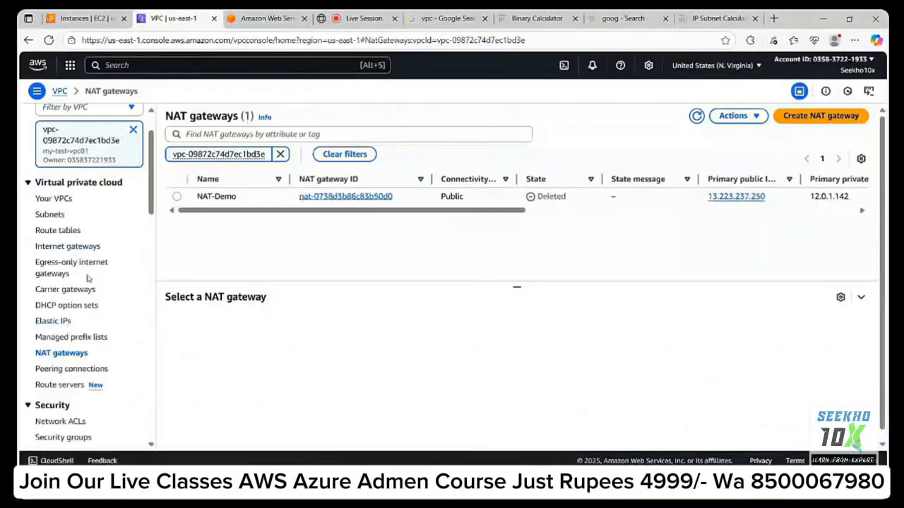
- List the route tables of my-test-vpc01 and select only RT-Public
click(58, 231)
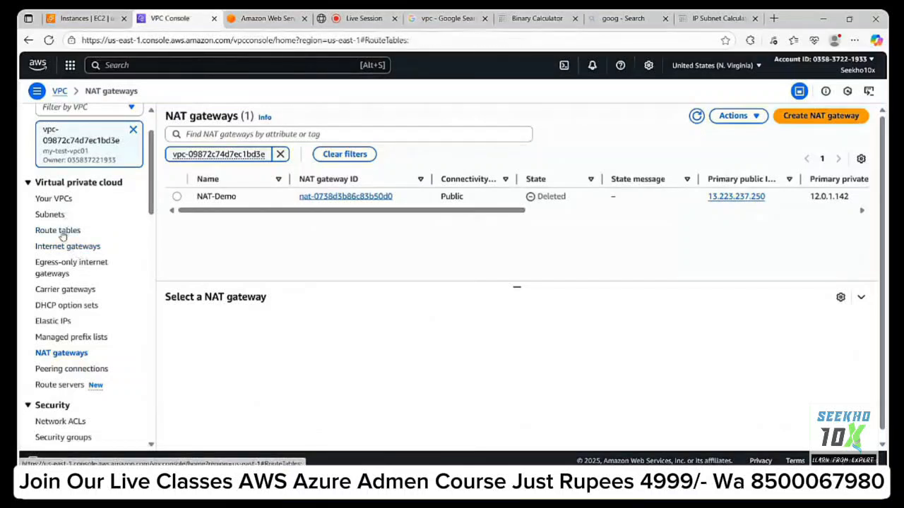
click(177, 199)
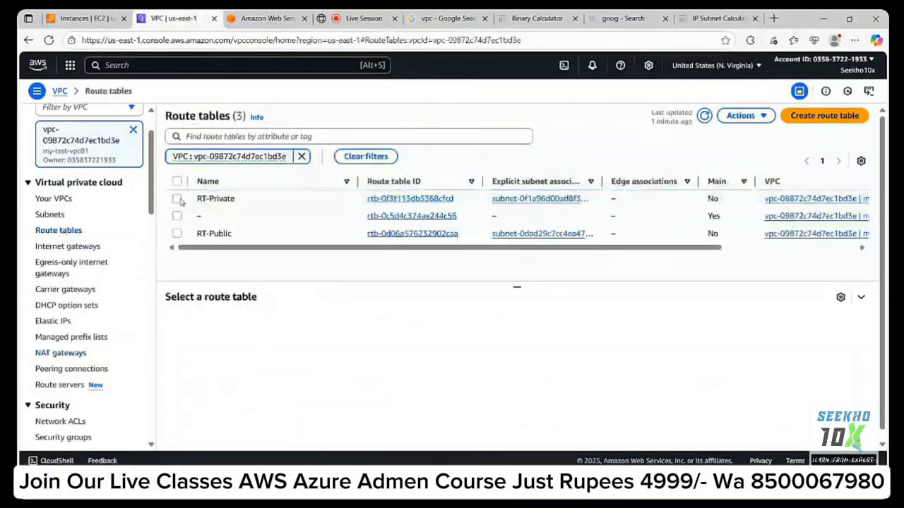
click(177, 233)
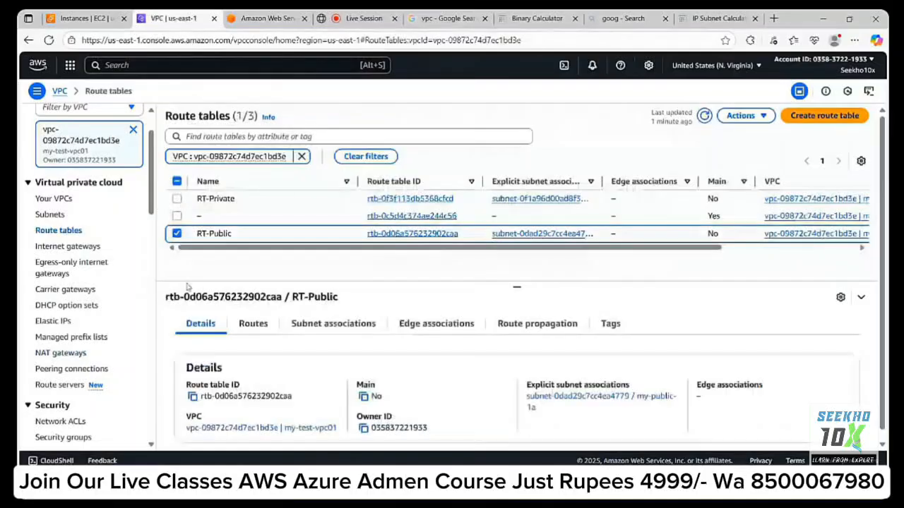
click(253, 323)
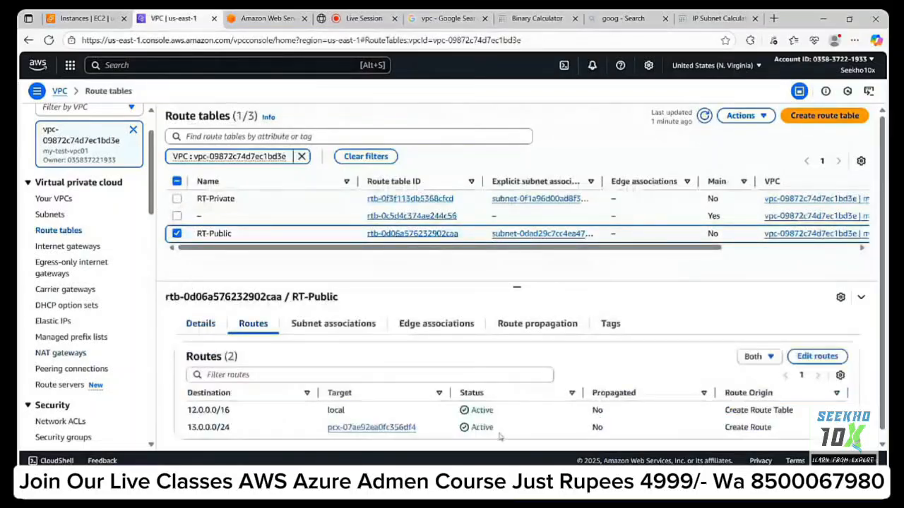
click(833, 356)
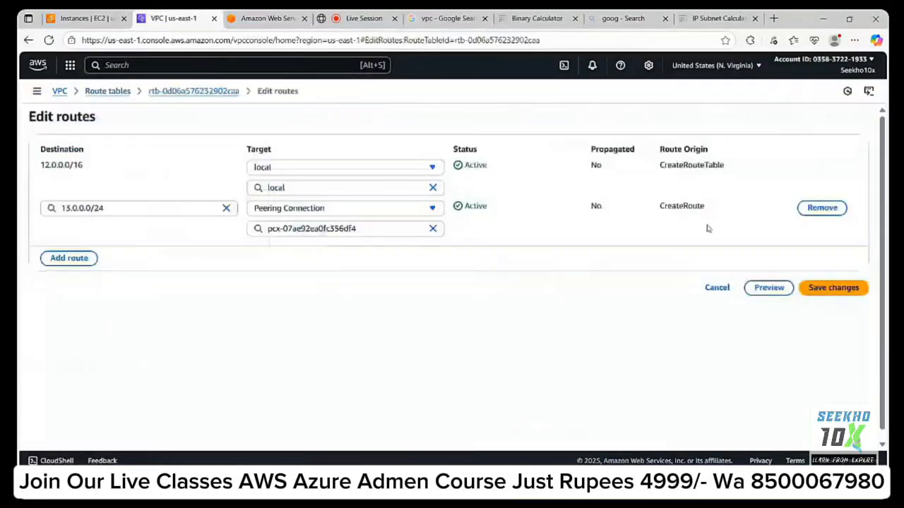
click(822, 207)
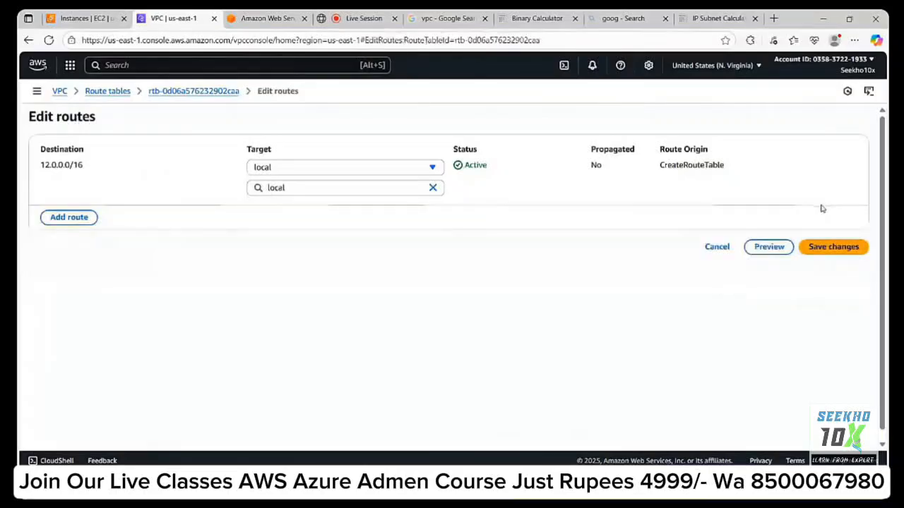
click(729, 252)
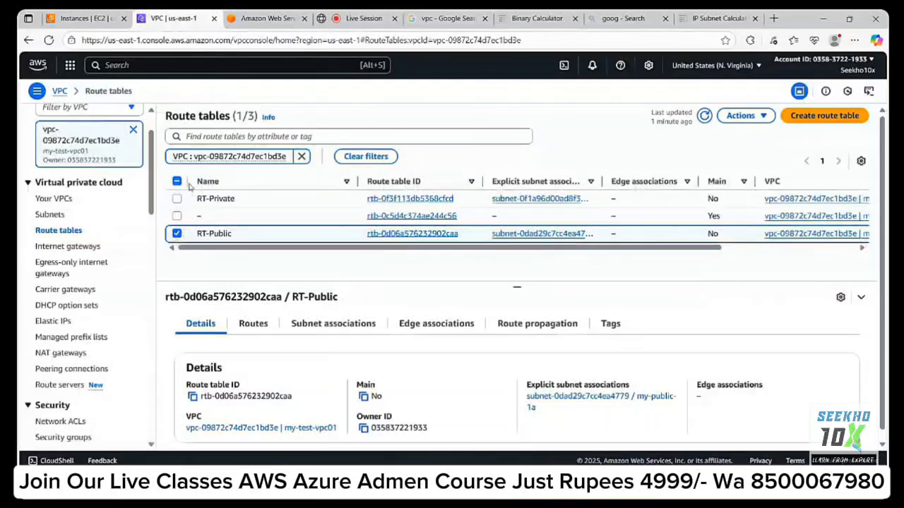
- Remove the 13.0.0.0/24 peering connection route from the RT-Public route table and save the changes
click(260, 330)
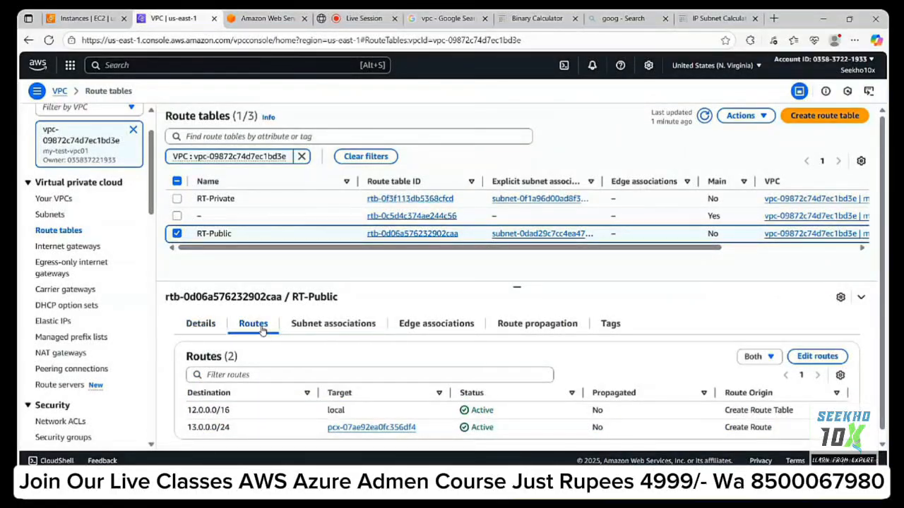
click(817, 357)
click(805, 210)
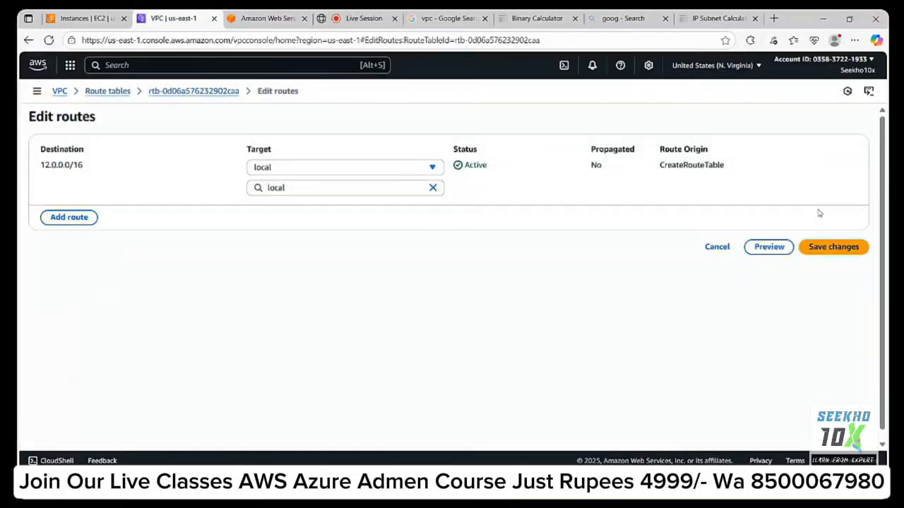
click(809, 247)
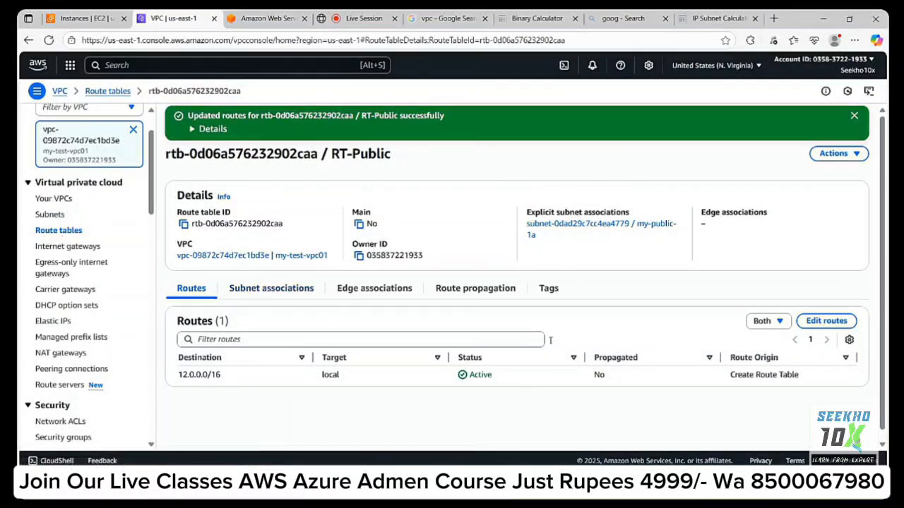
- Remove the my-public-1a subnet association from the RT-Public route table, save it and review the table's associations
click(824, 321)
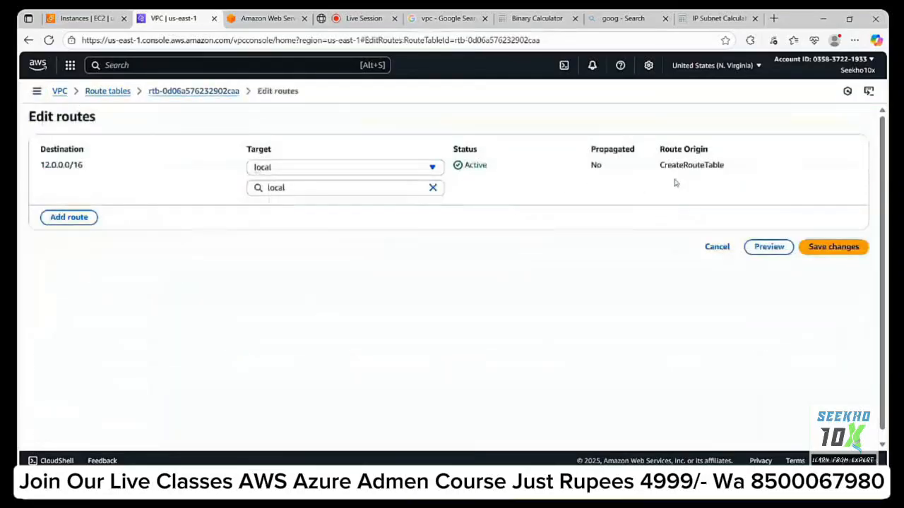
click(717, 248)
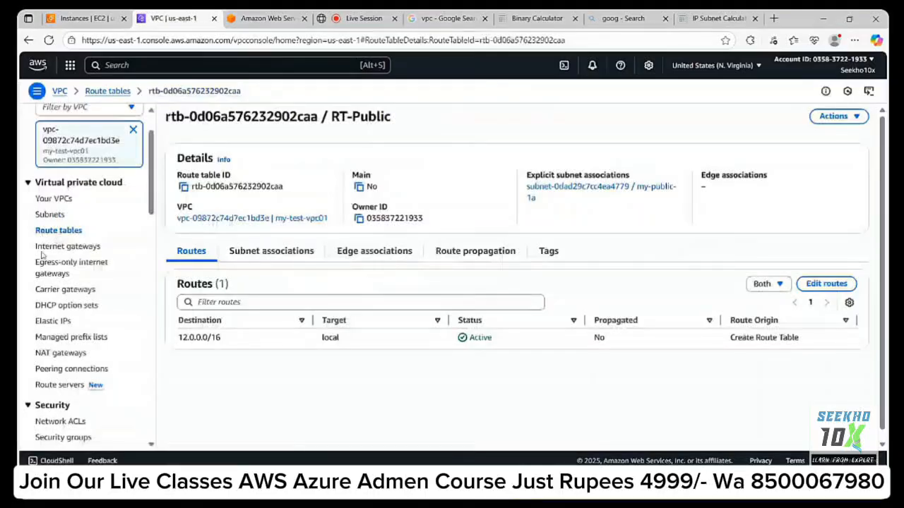
click(257, 253)
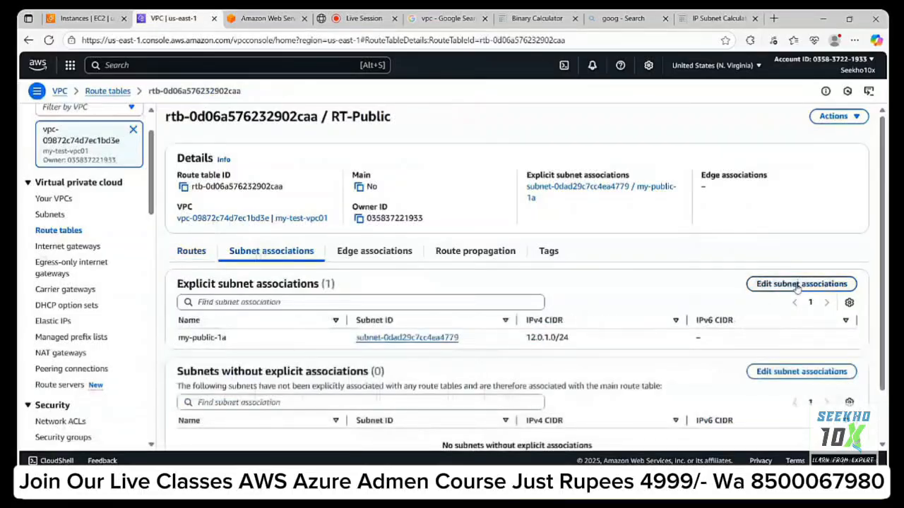
click(798, 285)
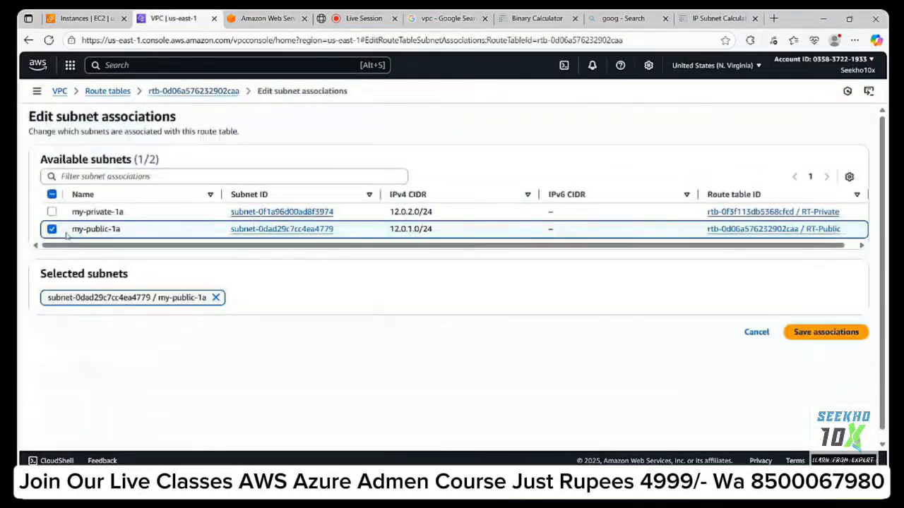
click(52, 231)
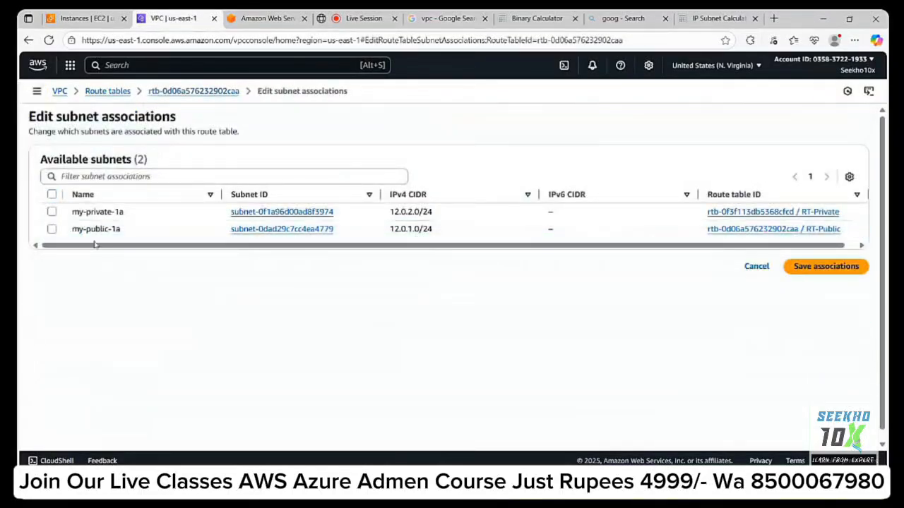
click(825, 269)
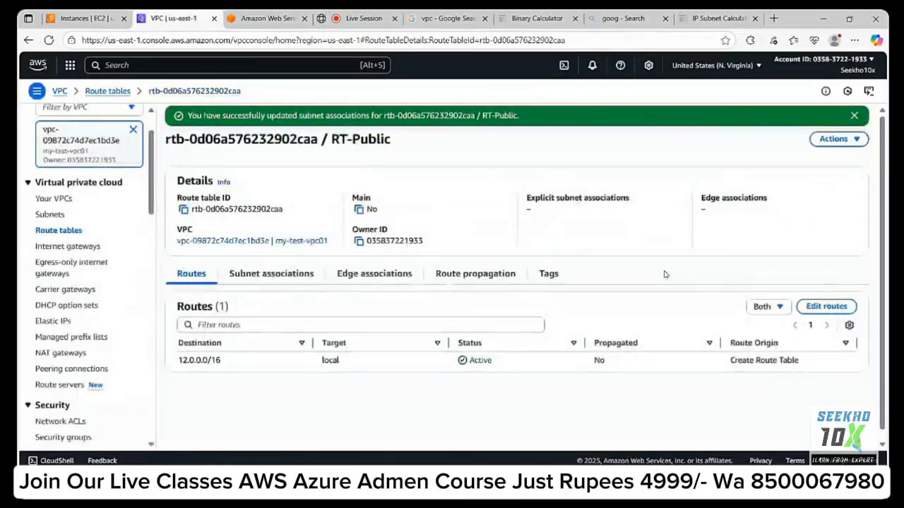
click(272, 274)
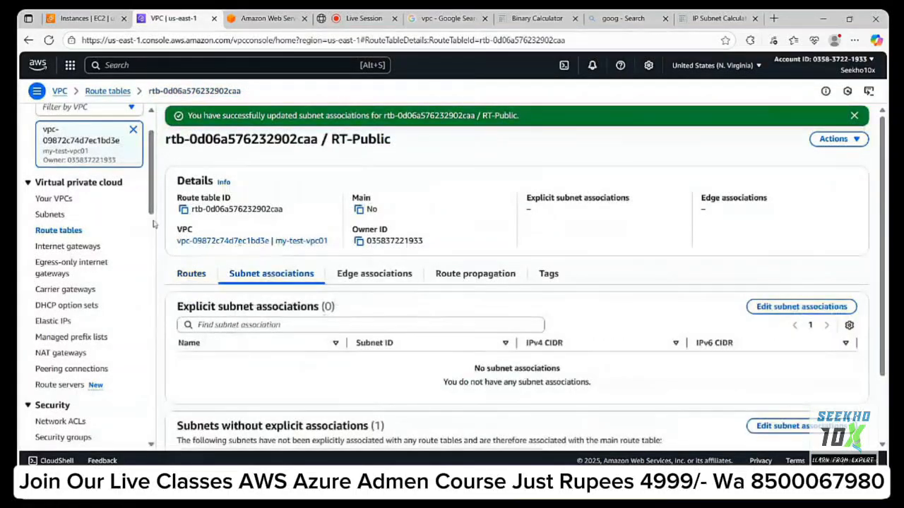
- Remove the my-private-1a subnet association from the RT-Private route table, save it and review the table's associations
click(42, 232)
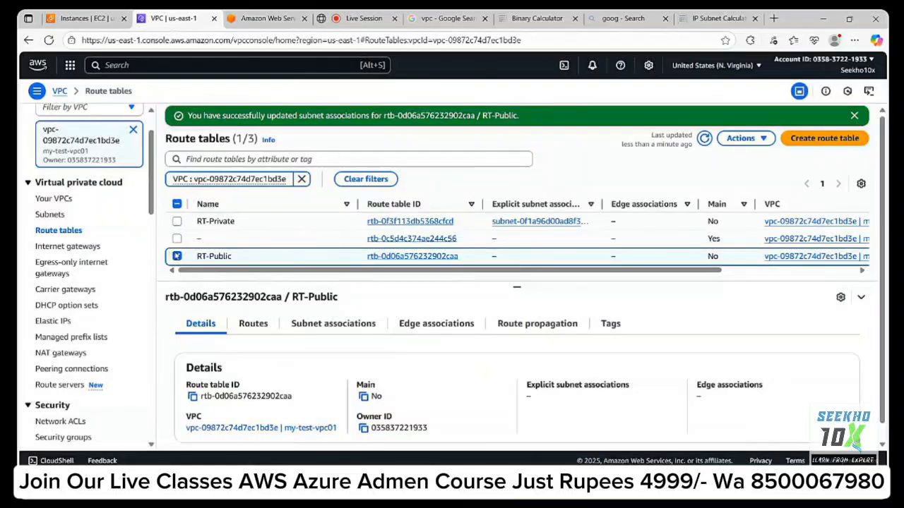
click(177, 257)
click(176, 222)
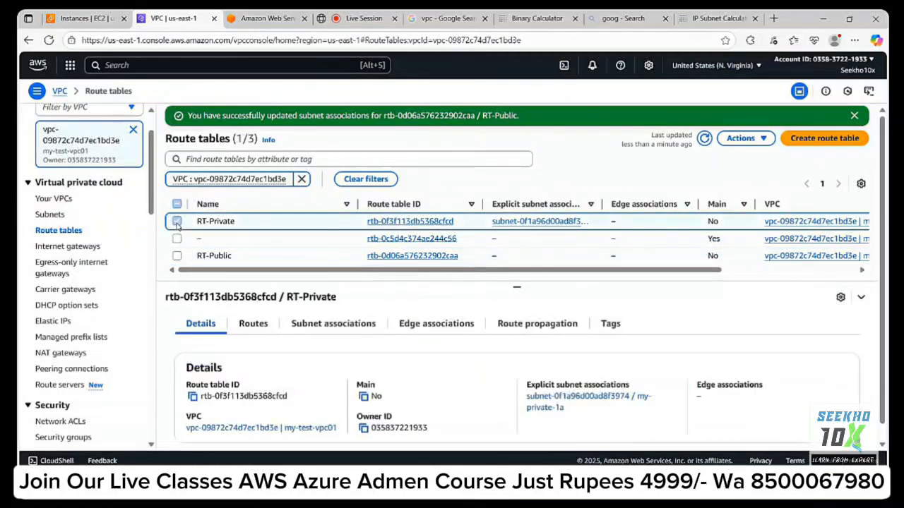
click(397, 222)
click(293, 254)
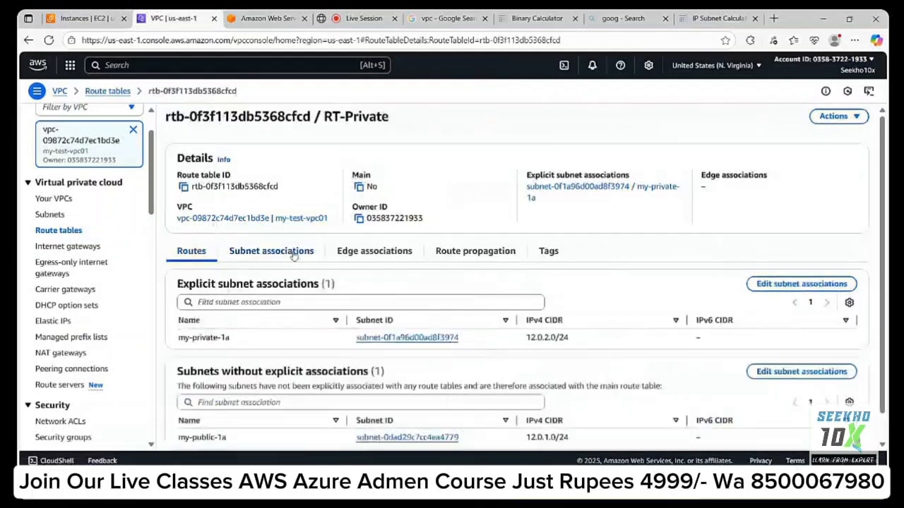
click(797, 284)
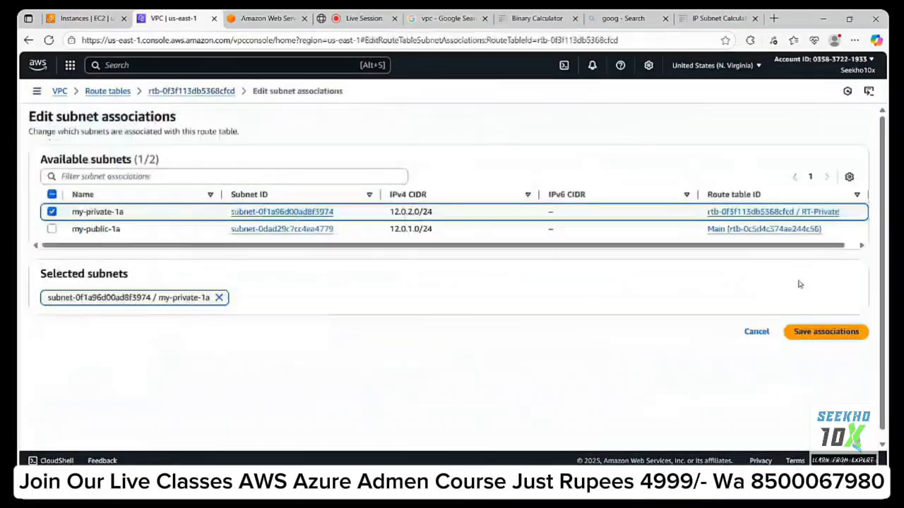
click(53, 213)
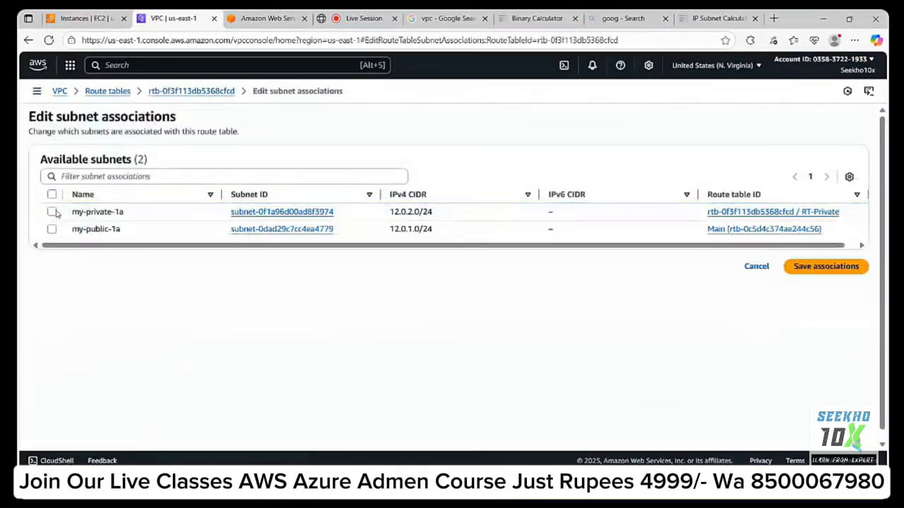
click(831, 267)
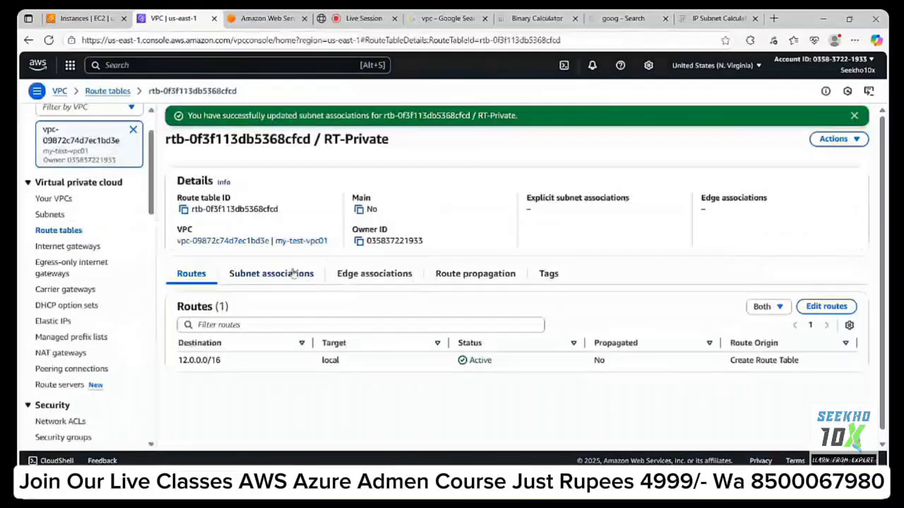
click(294, 273)
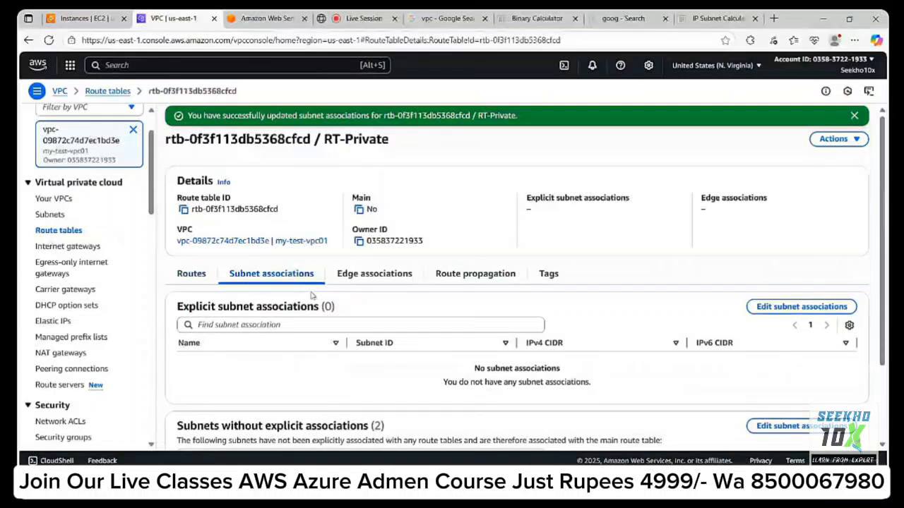
- Delete the RT-Private and RT-Public route tables together, confirming with "delete"
click(57, 230)
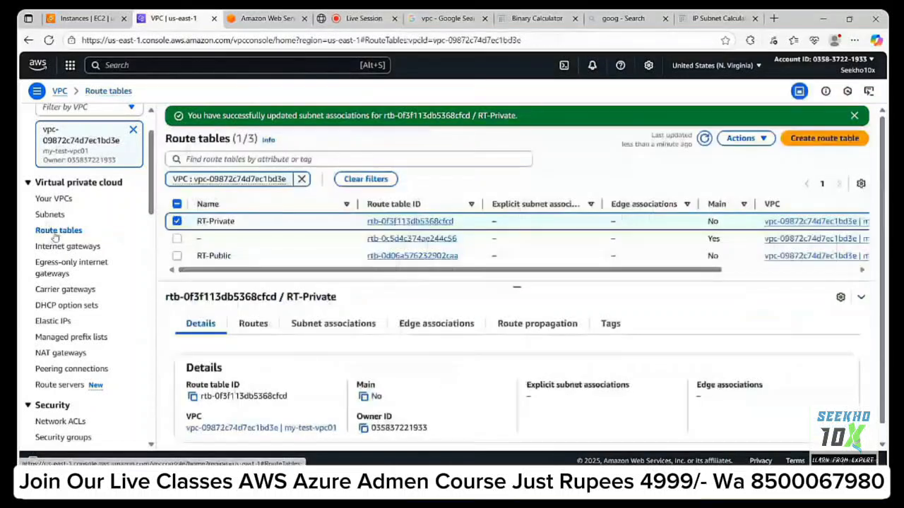
click(177, 256)
click(747, 139)
click(761, 272)
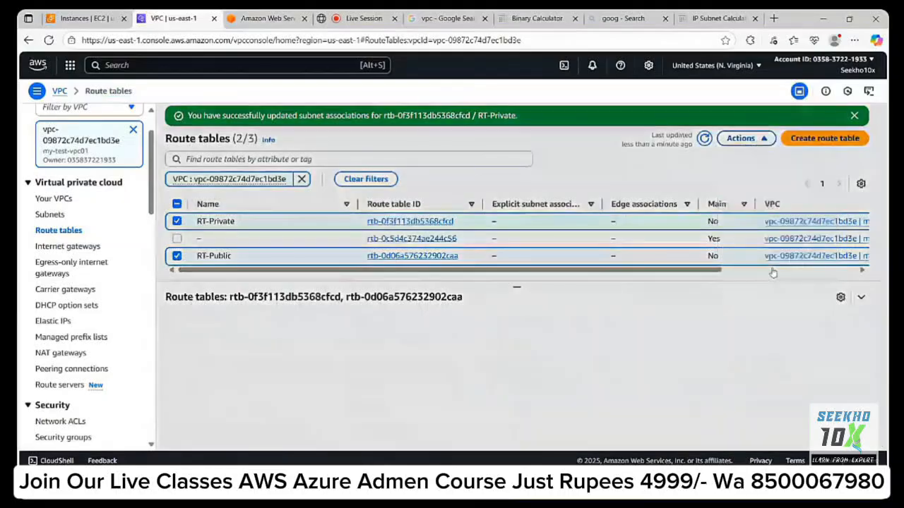
click(369, 326)
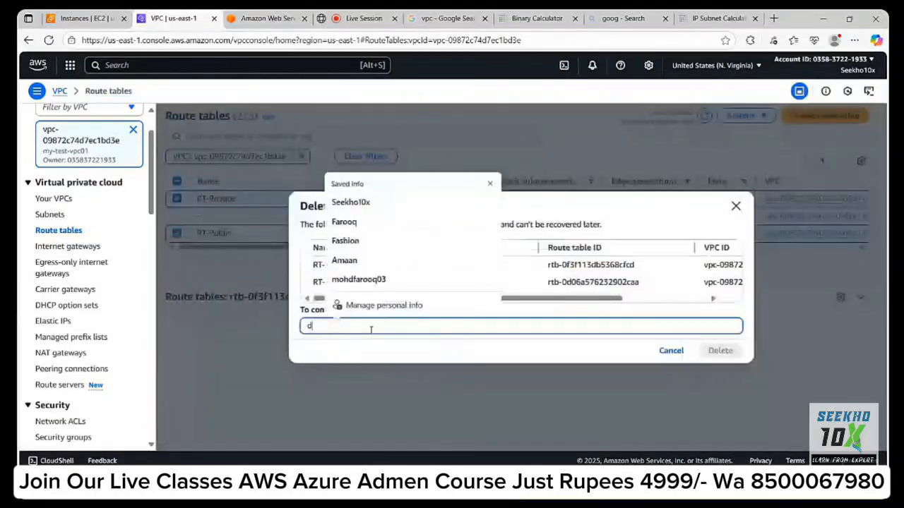
text(delete)
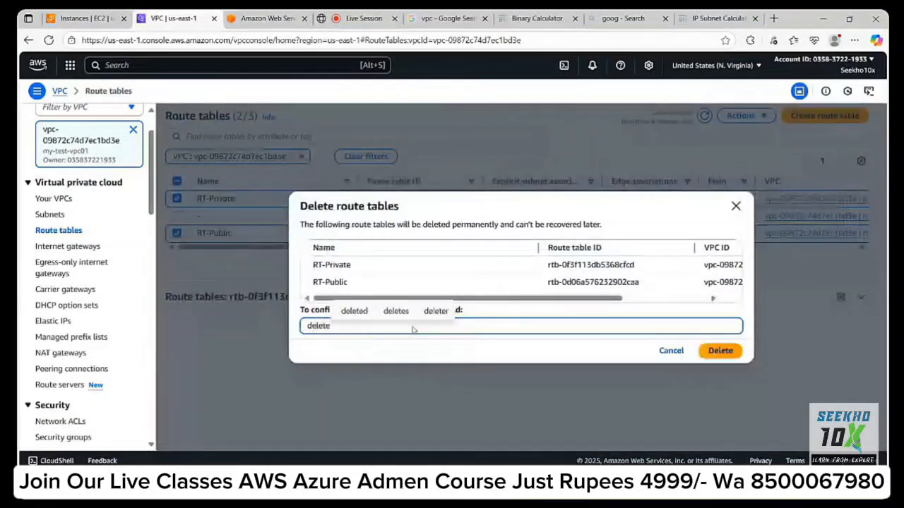
click(718, 350)
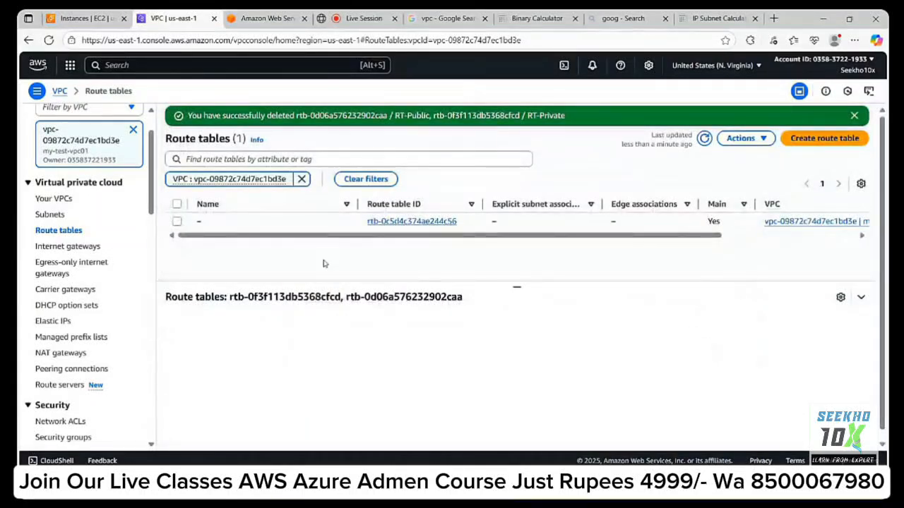
- Try to detach the IGW-Demo internet gateway from my-test-vpc01
click(90, 249)
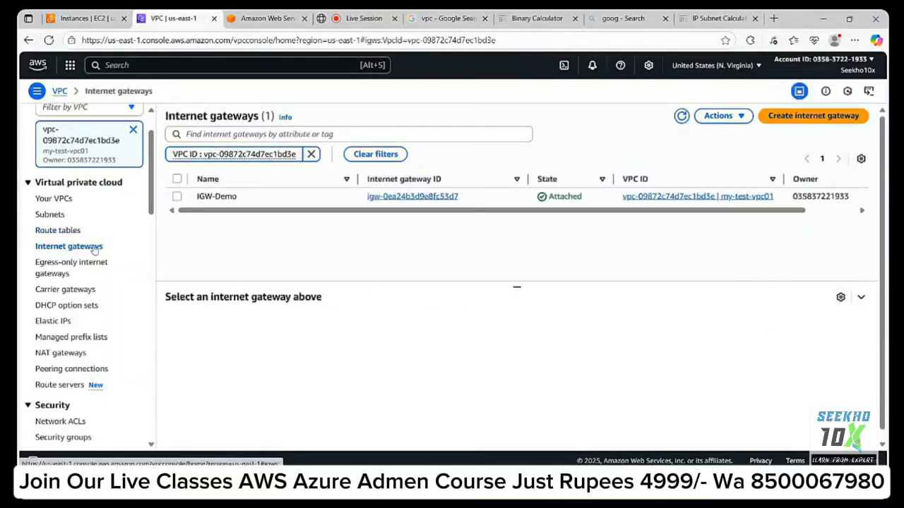
click(177, 197)
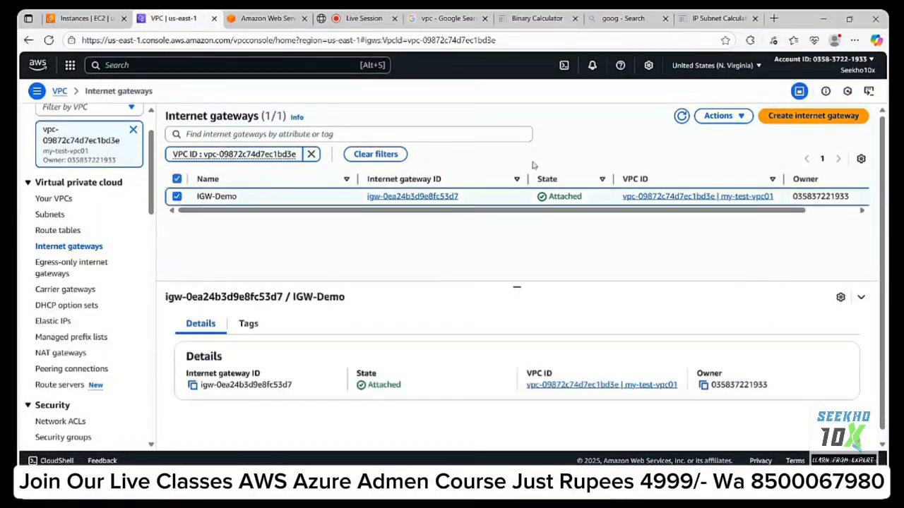
click(719, 116)
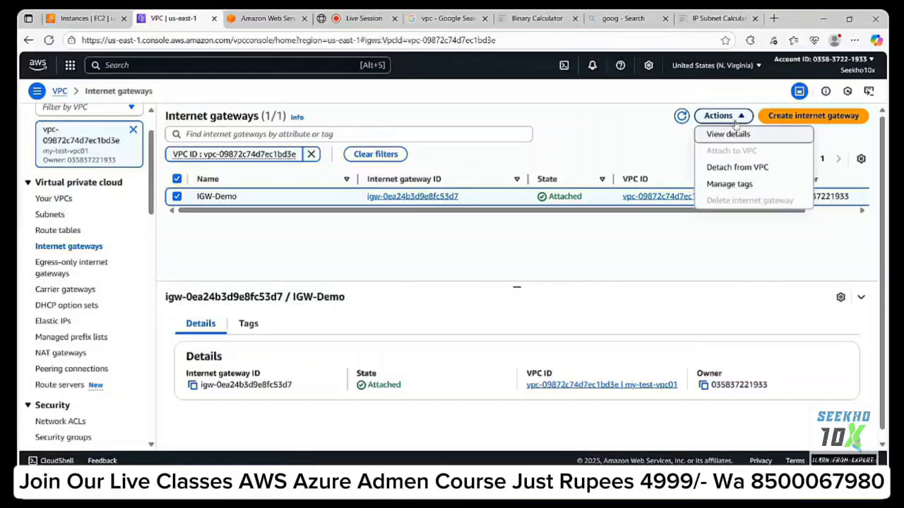
click(761, 168)
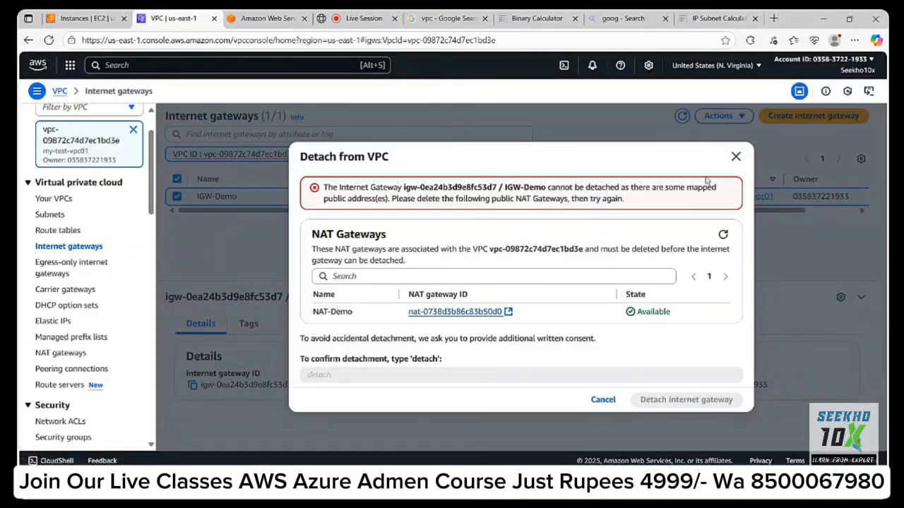
click(736, 156)
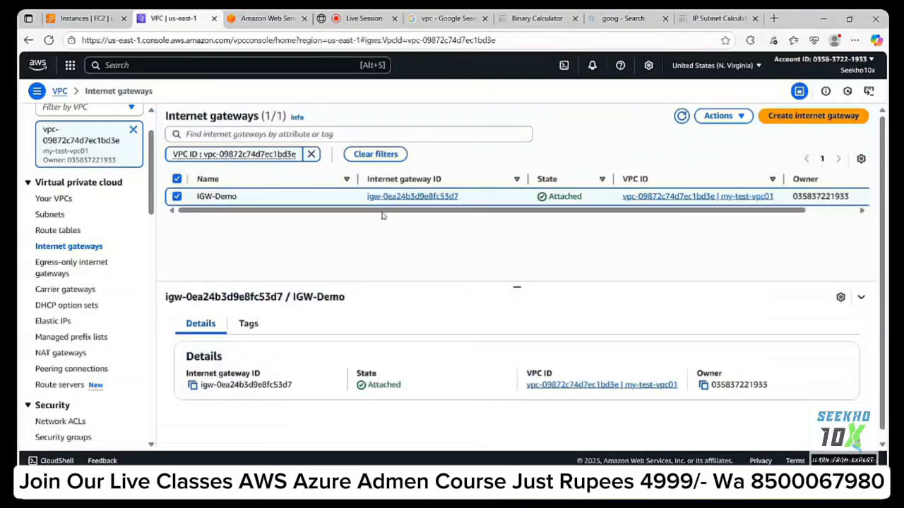
- Refresh the NAT gateways to check NAT-Demo's state and look at the actions available for my-test-vpc01
click(77, 354)
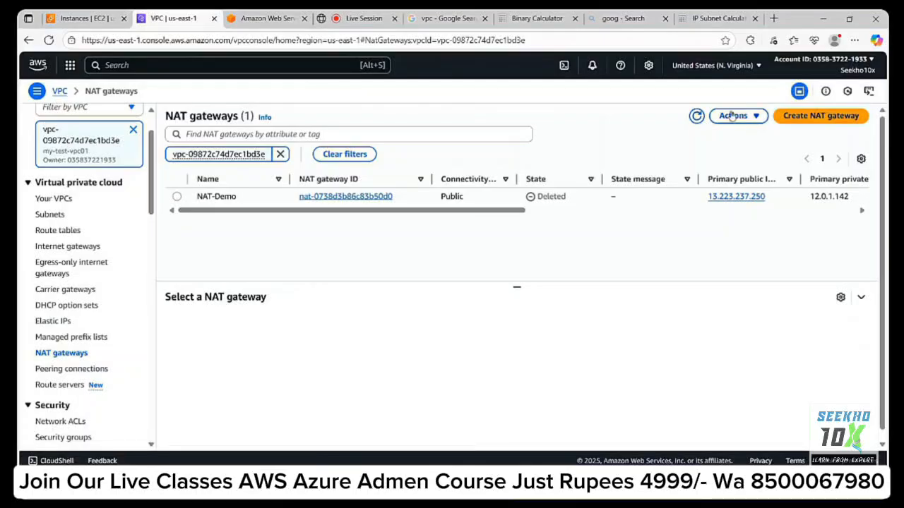
click(696, 116)
click(176, 198)
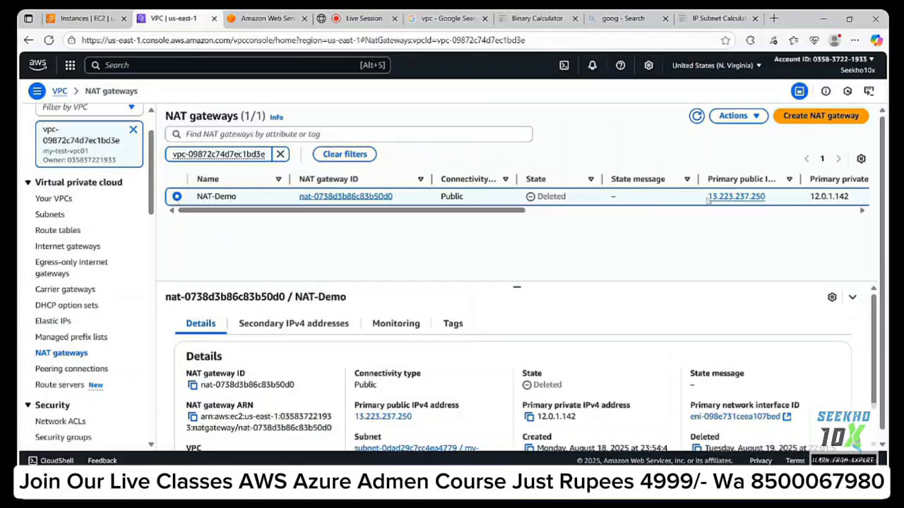
click(696, 116)
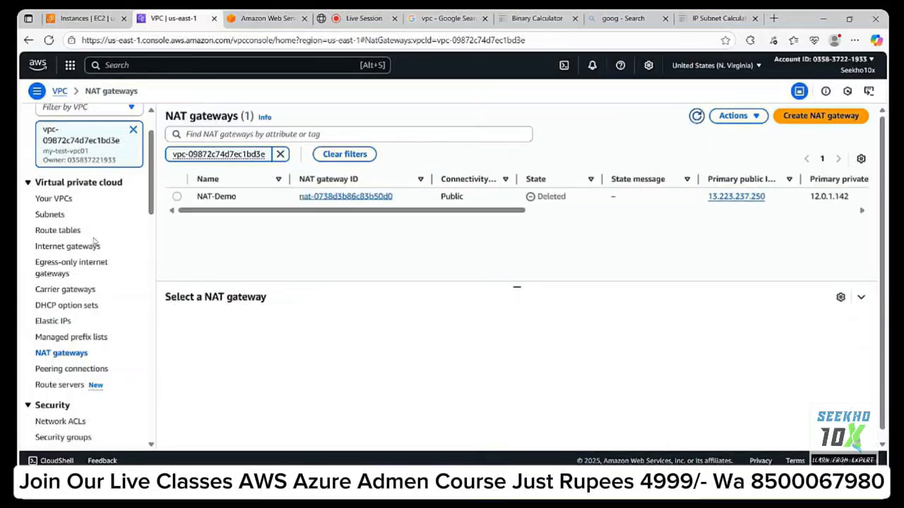
click(50, 199)
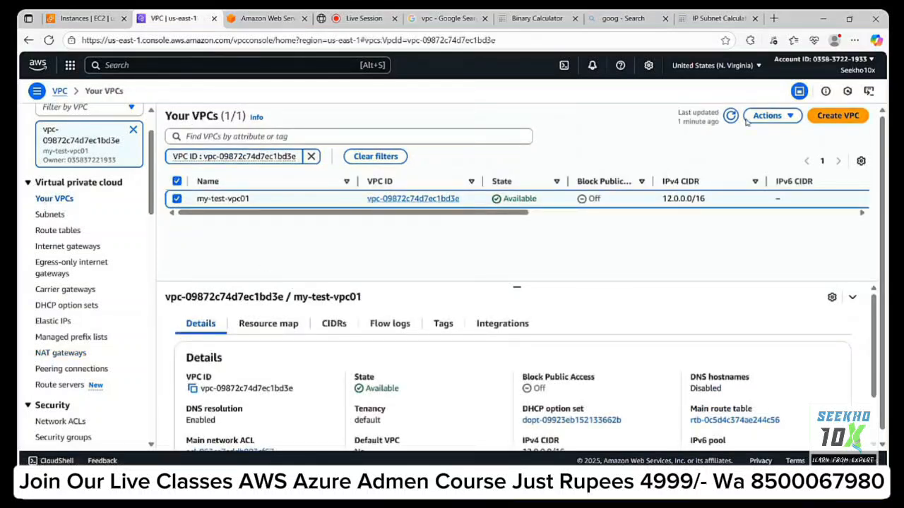
click(778, 116)
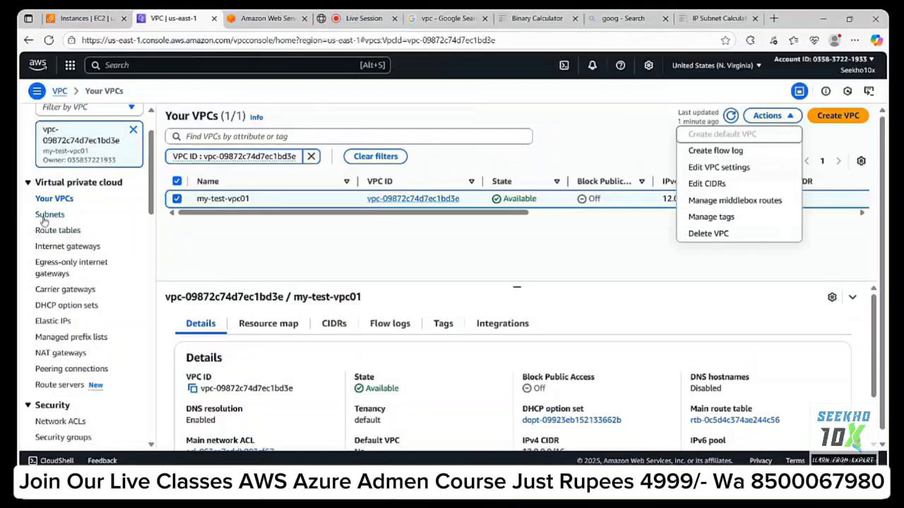
- Try again to detach IGW-Demo from its VPC
click(56, 246)
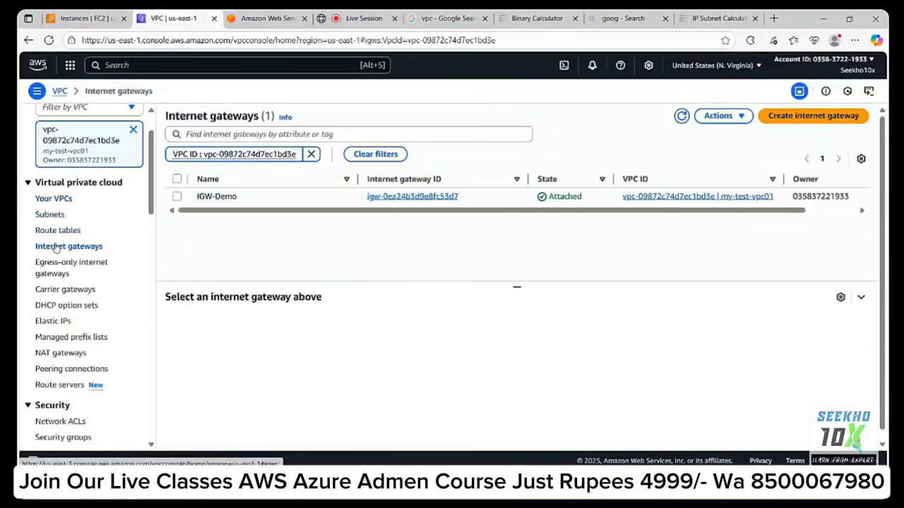
click(177, 197)
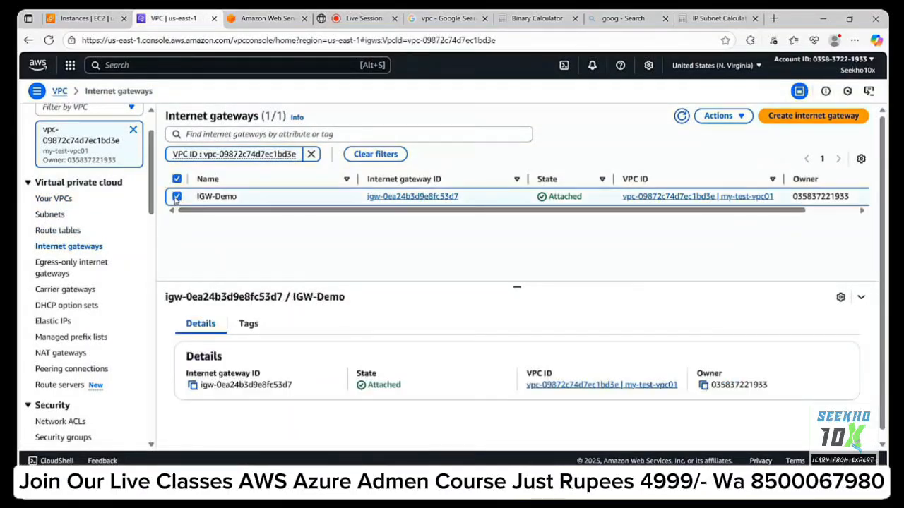
click(741, 116)
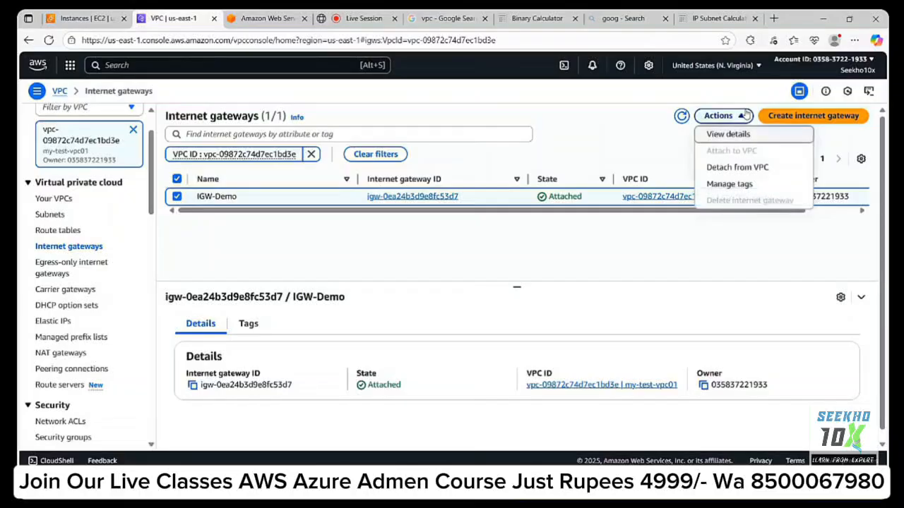
click(759, 169)
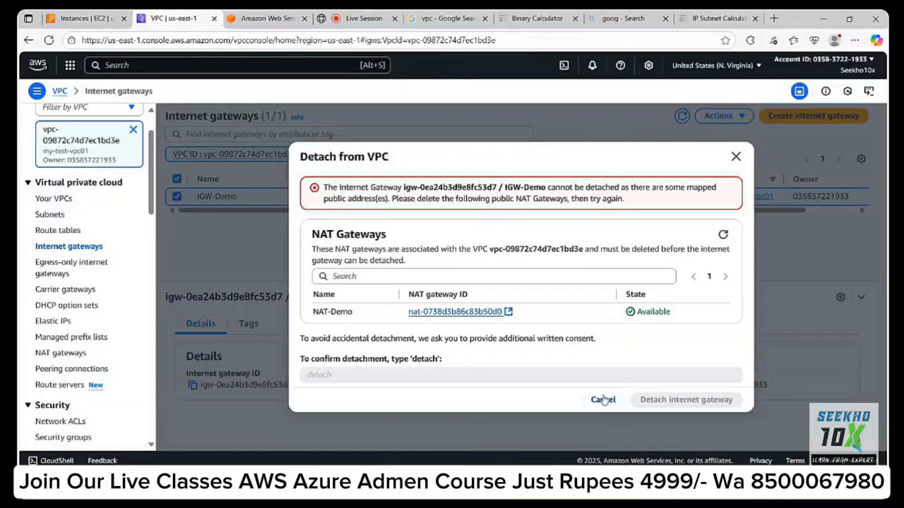
- Open NAT-Demo from the detach dialog's NAT gateway list, delete it by confirming with "delete", and refresh the NAT gateways
click(480, 312)
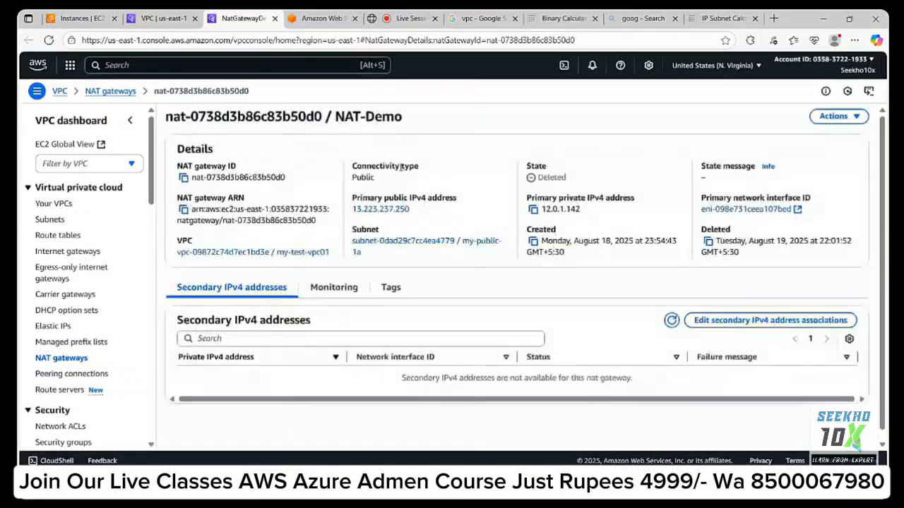
click(866, 117)
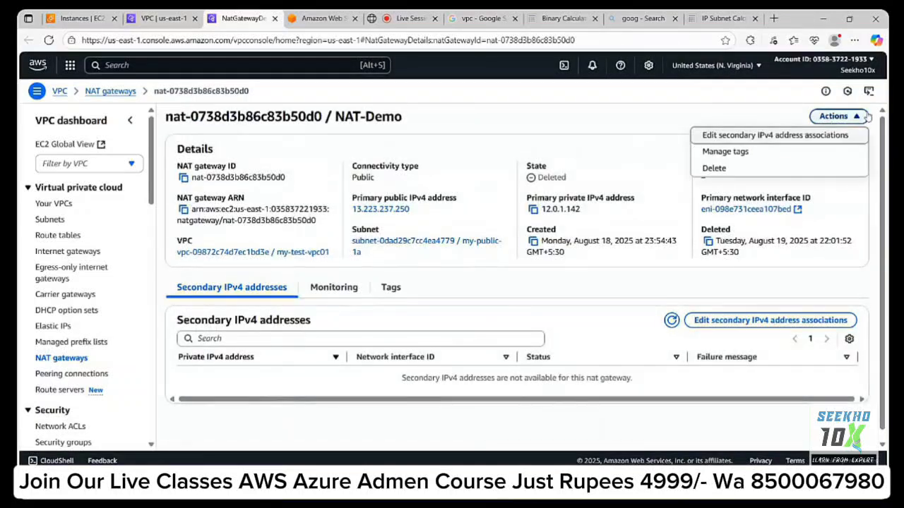
click(742, 173)
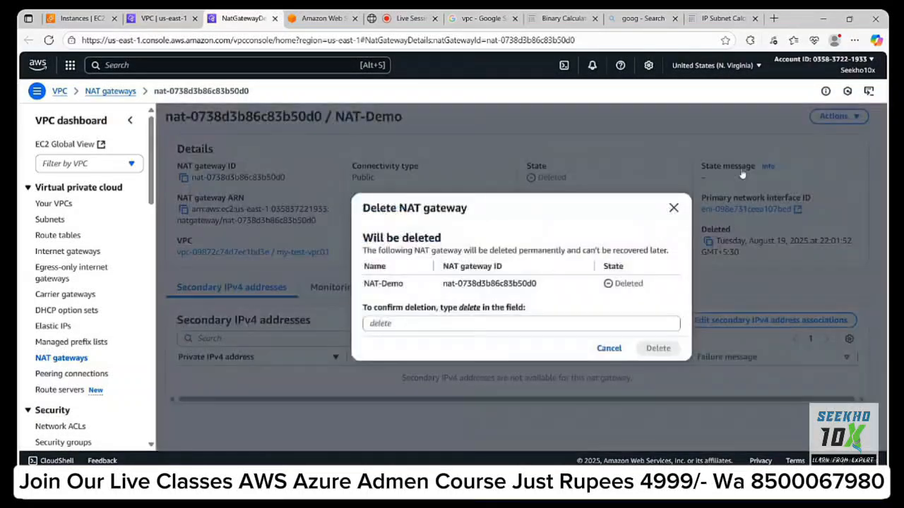
click(405, 324)
text(de)
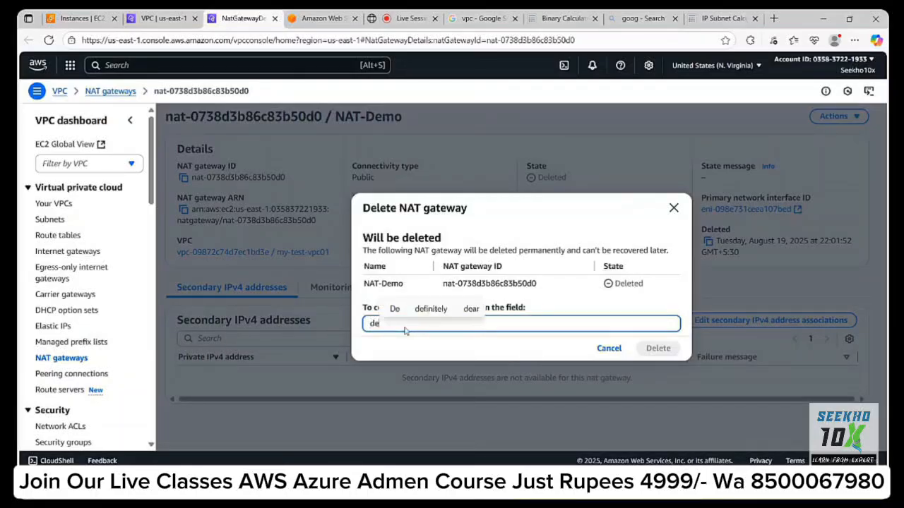
text(lete)
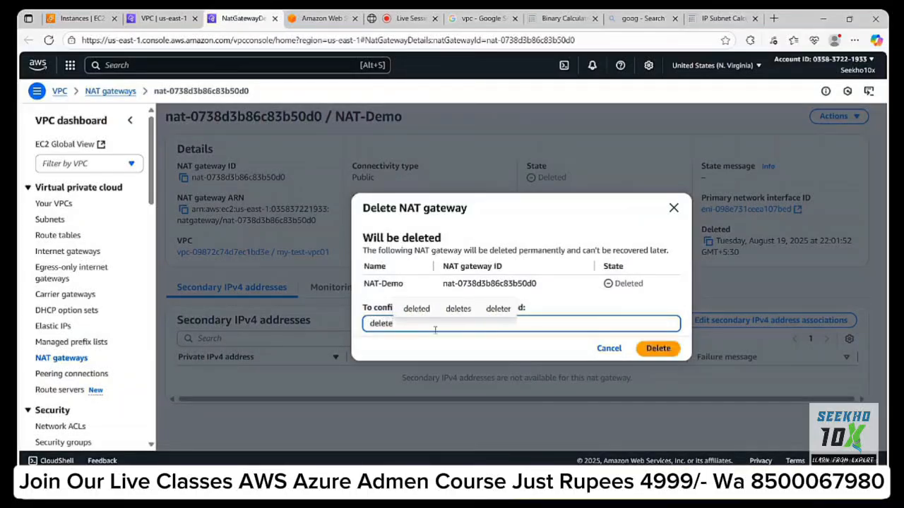
click(656, 348)
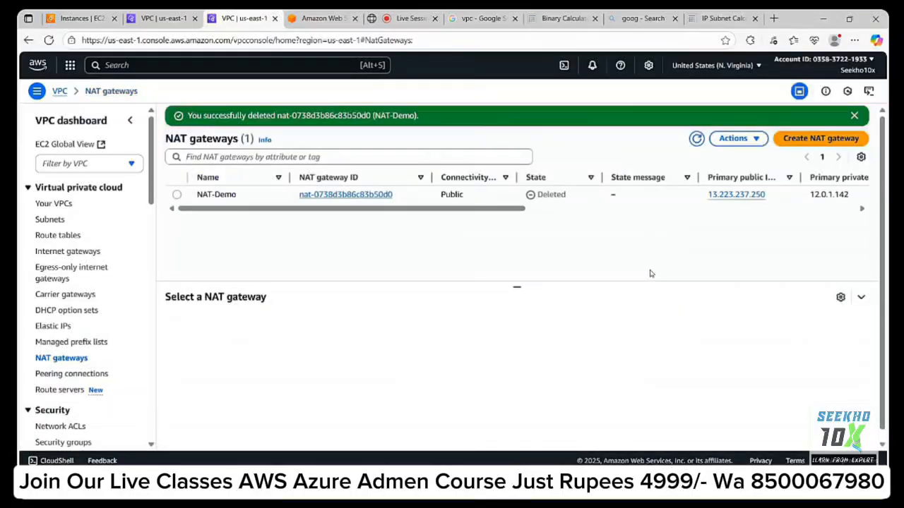
click(697, 139)
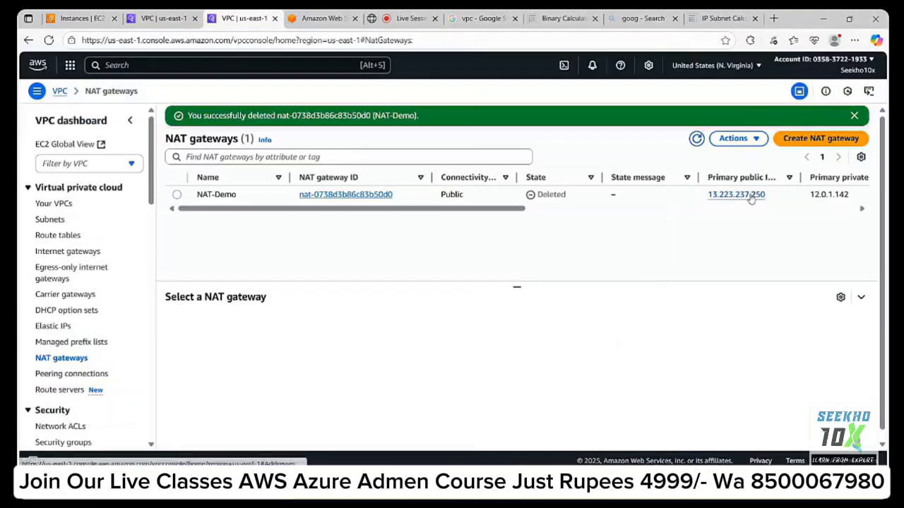
- Check the Elastic IP addresses for NAT-Demo's public IP, clear the address filter, refresh the list and close that browser tab
click(736, 195)
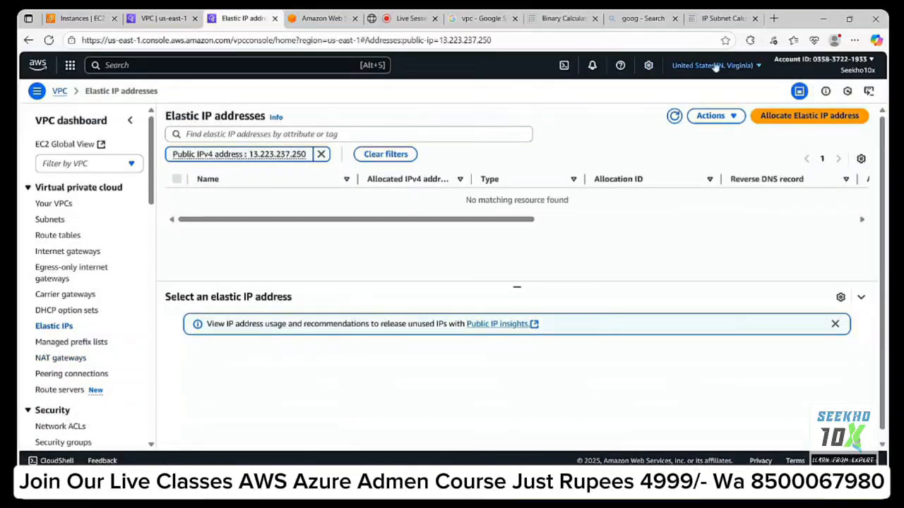
click(718, 116)
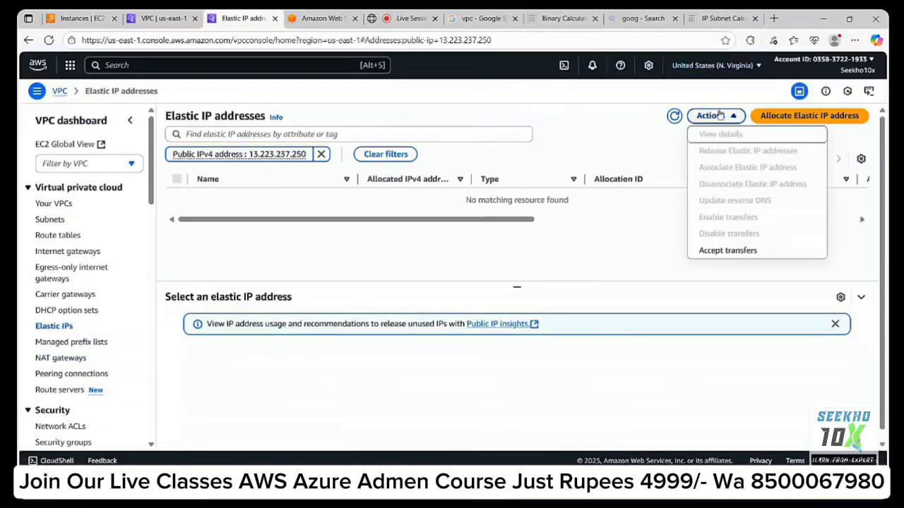
click(569, 120)
click(321, 153)
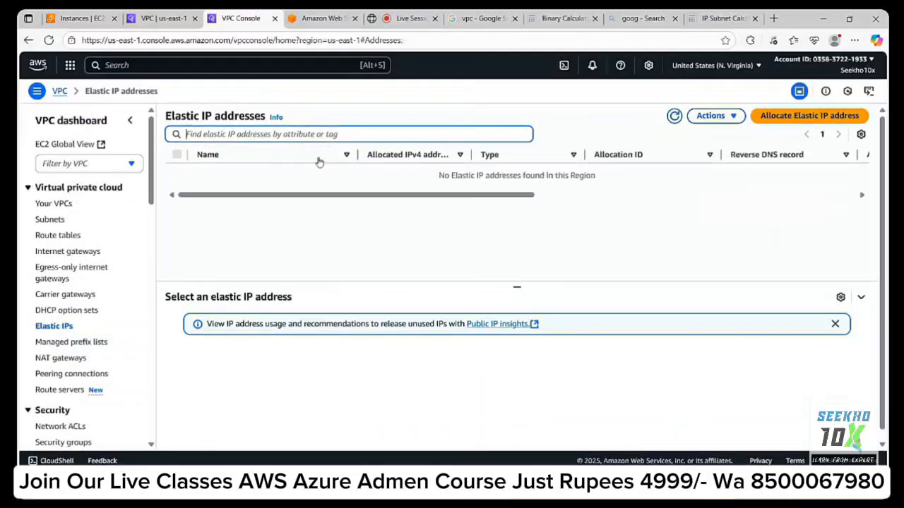
click(674, 116)
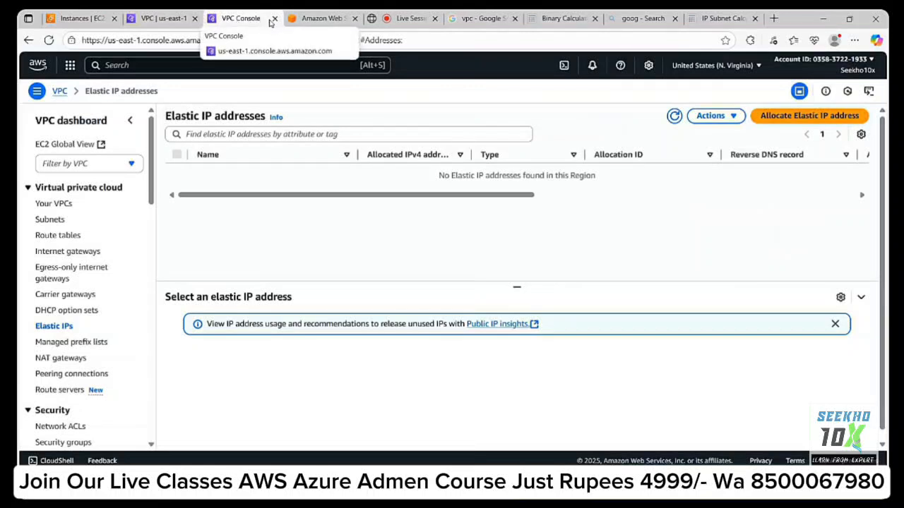
click(274, 18)
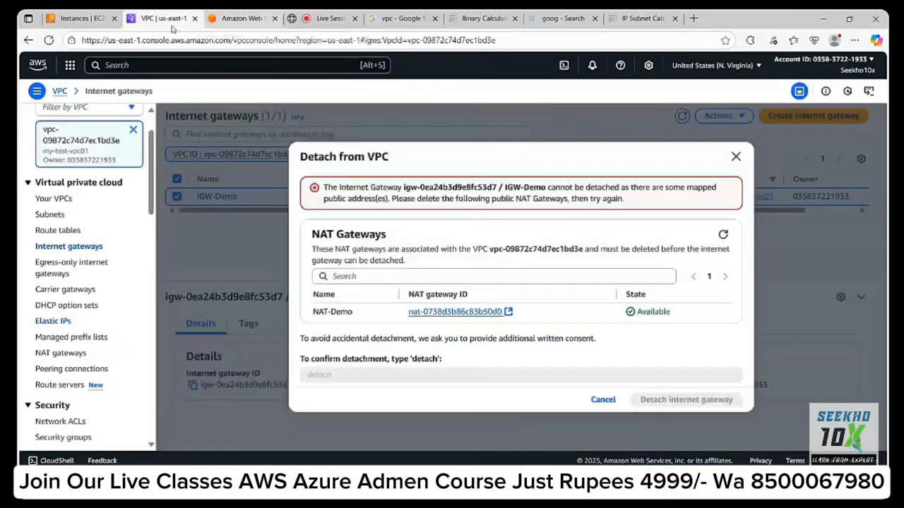
- Refresh the NAT gateway check and detach IGW-Demo from its VPC, confirming with "detach"
click(724, 235)
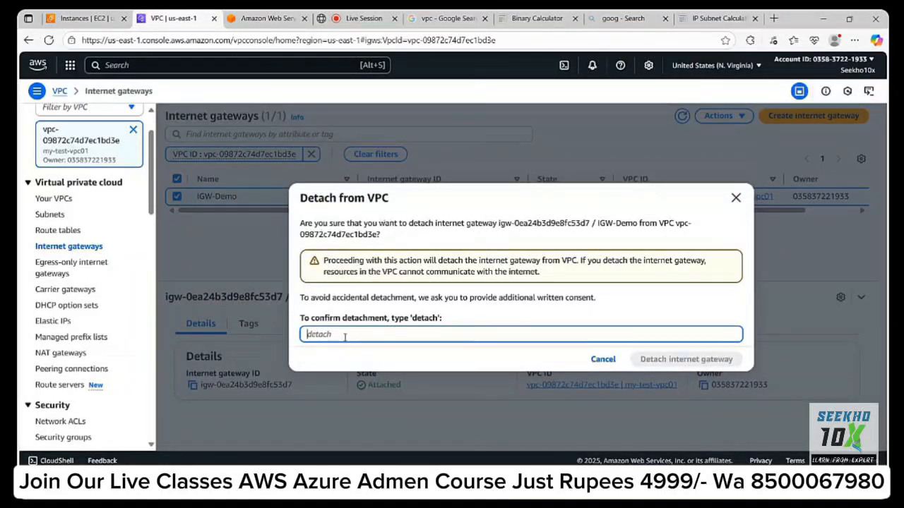
text(de)
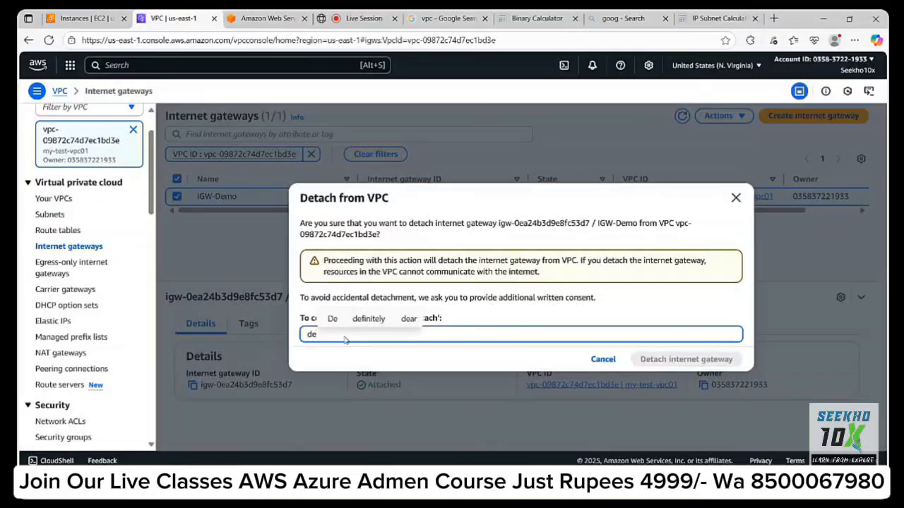
text(tach)
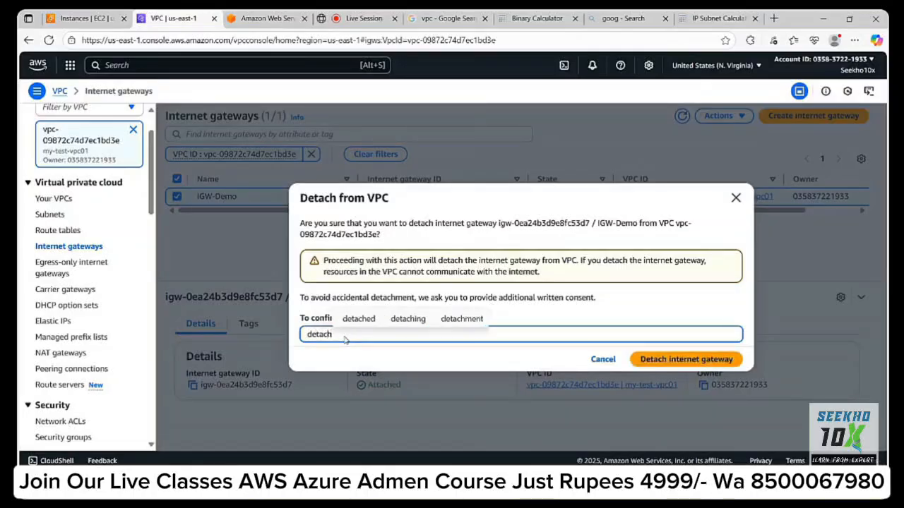
click(704, 366)
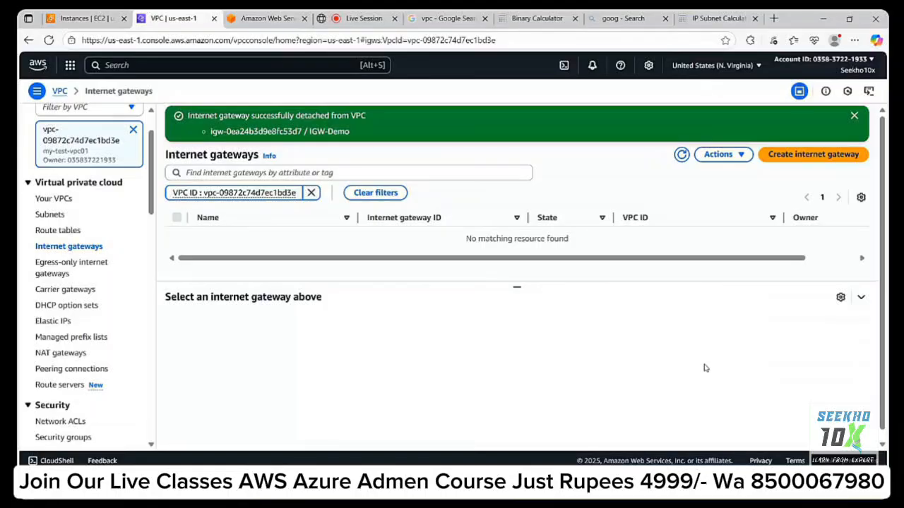
- Delete the detached IGW-Demo internet gateway, confirming with "delete", and refresh the internet gateways
click(83, 247)
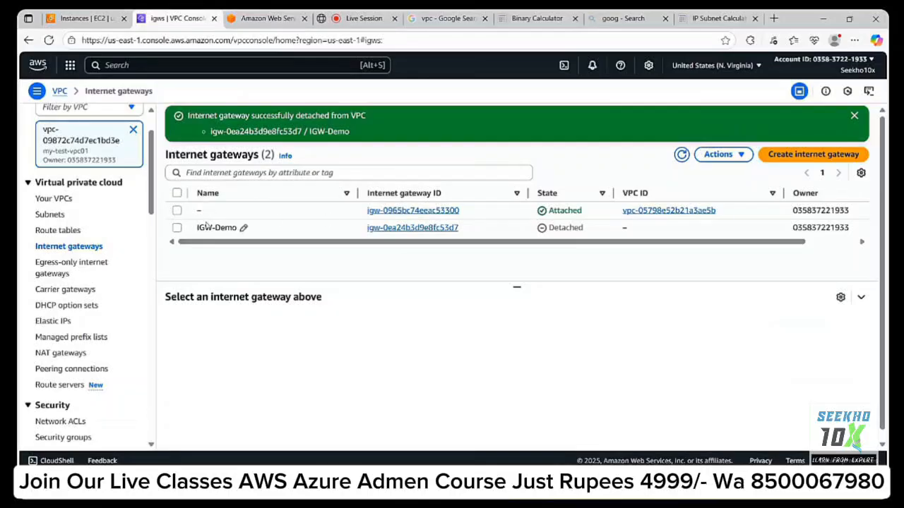
click(178, 229)
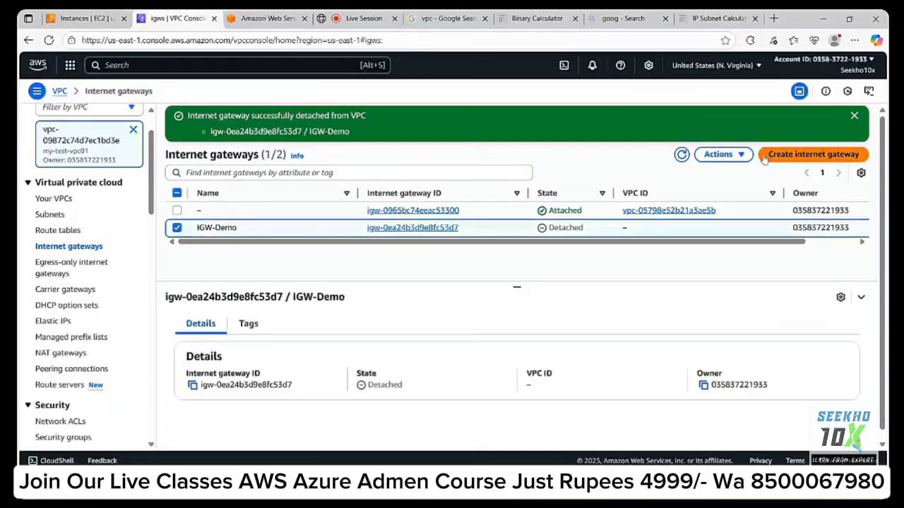
click(738, 154)
click(728, 239)
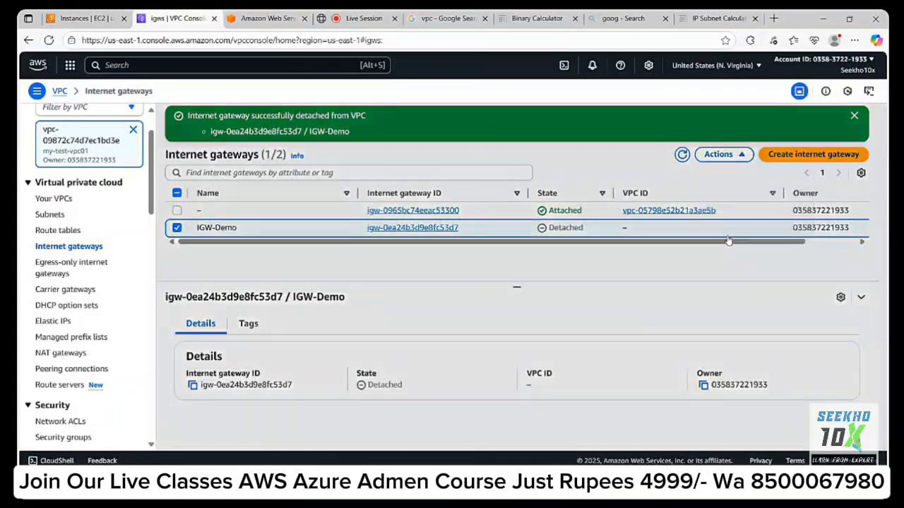
click(403, 315)
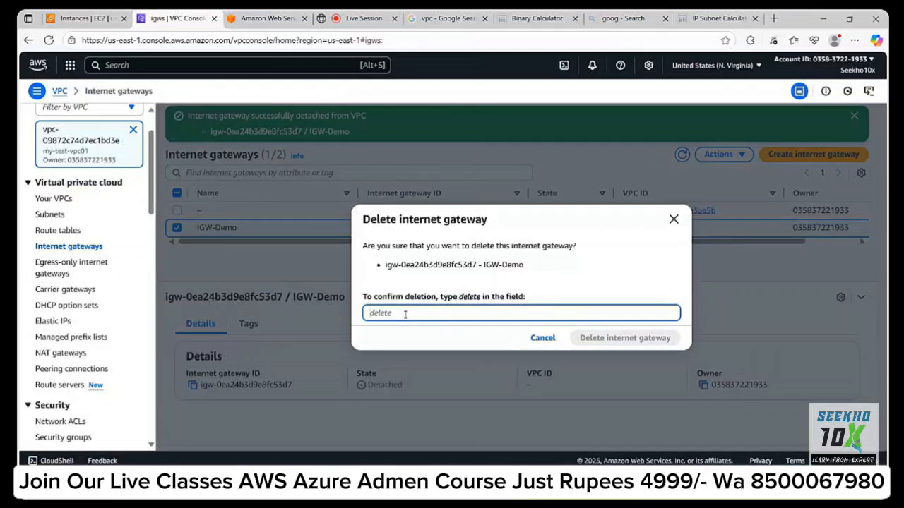
text(delete)
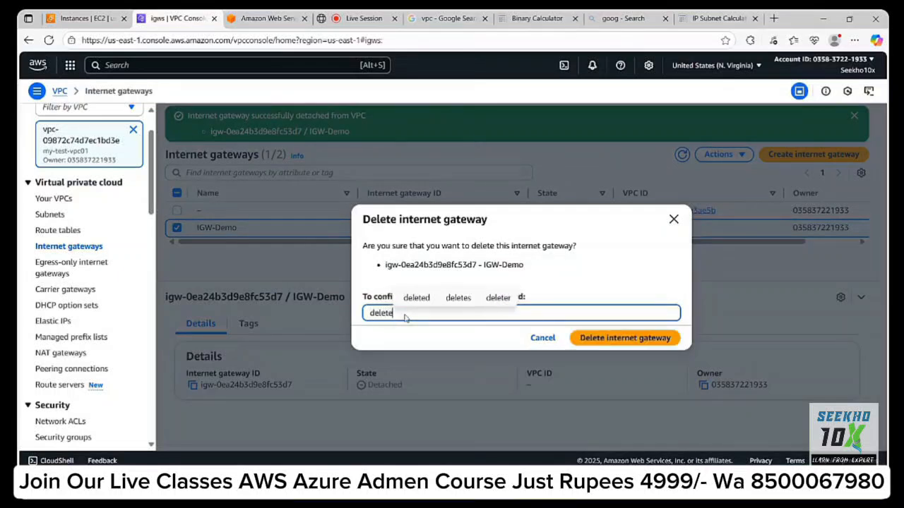
click(620, 338)
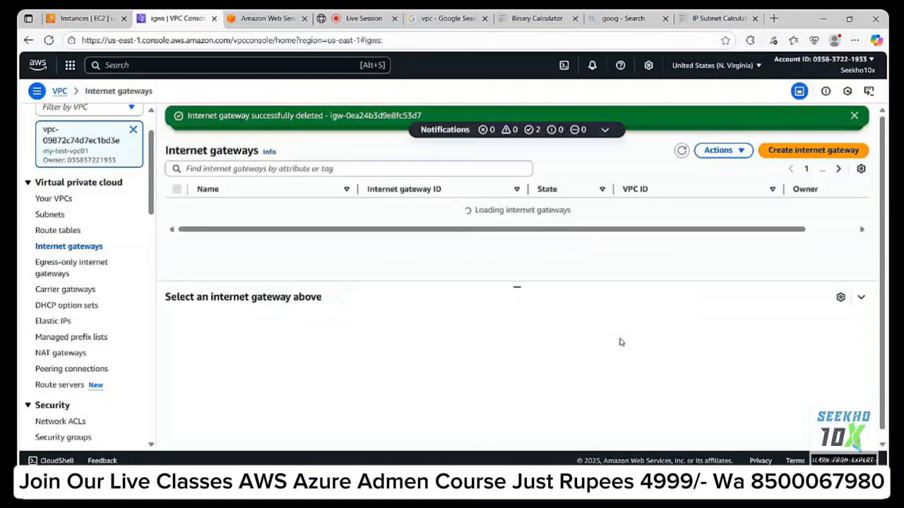
click(681, 151)
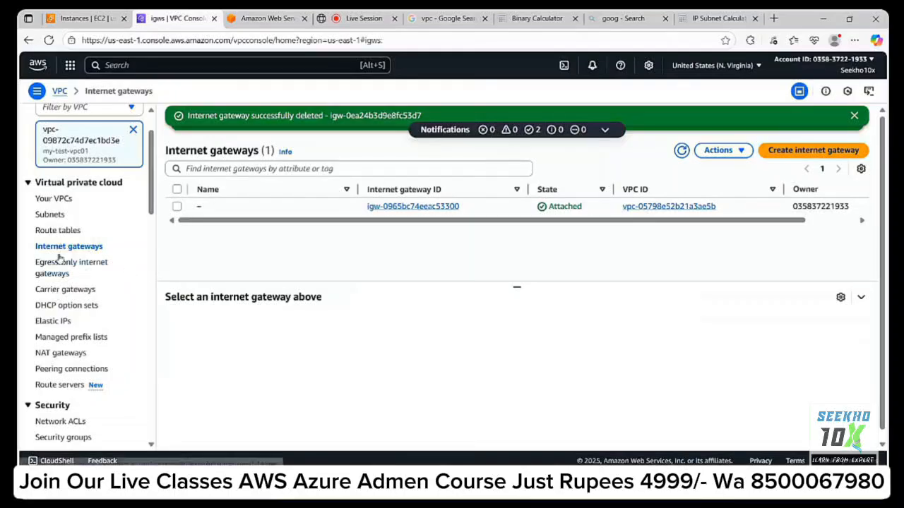
- Check the route tables, internet gateways and NAT gateways remaining in my-test-vpc01
click(66, 232)
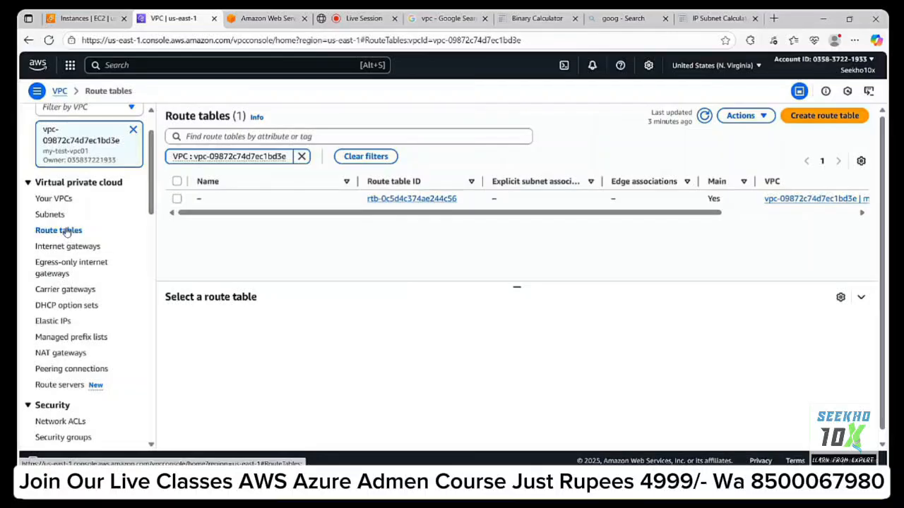
click(70, 247)
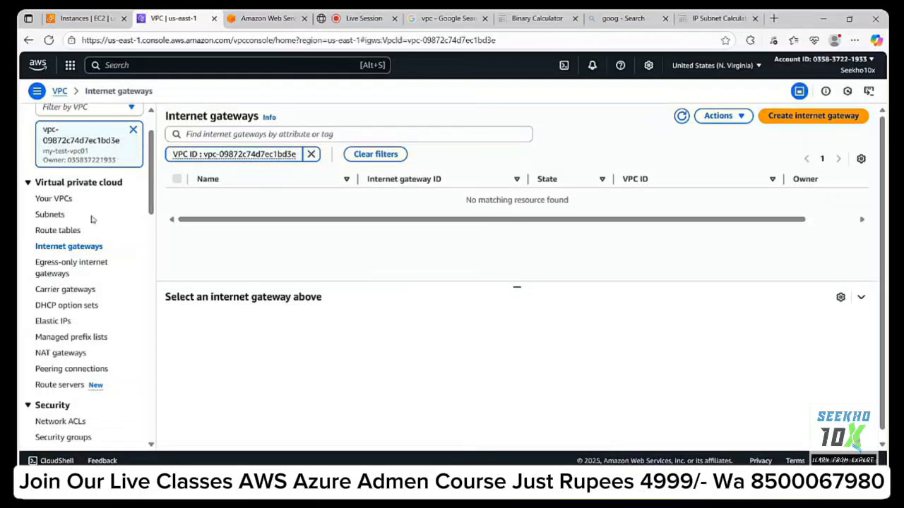
click(58, 230)
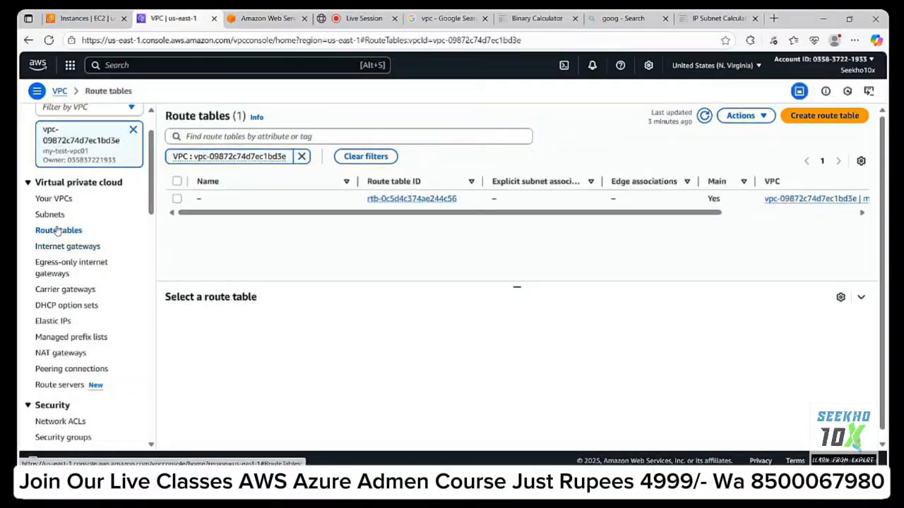
click(64, 354)
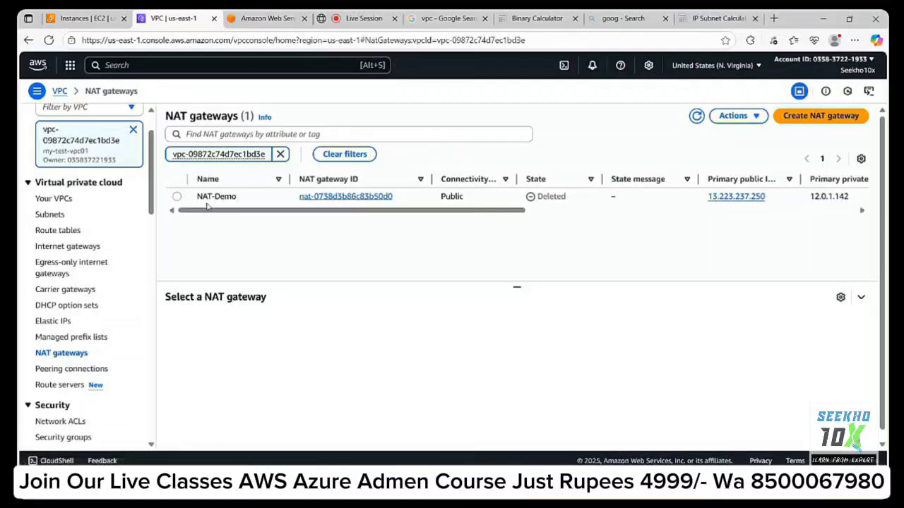
click(696, 117)
- Delete the my-private-1a and my-public-1a subnets together, confirming with "delete"
click(50, 214)
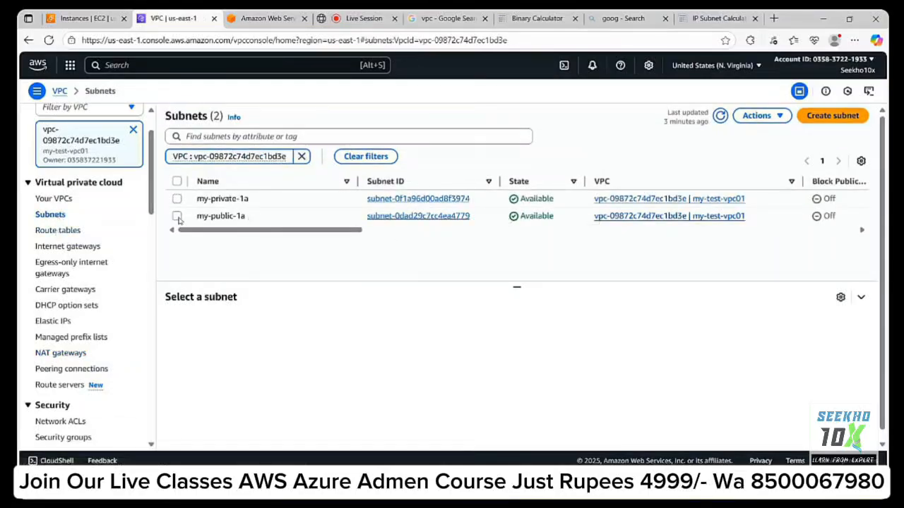
click(177, 199)
click(176, 216)
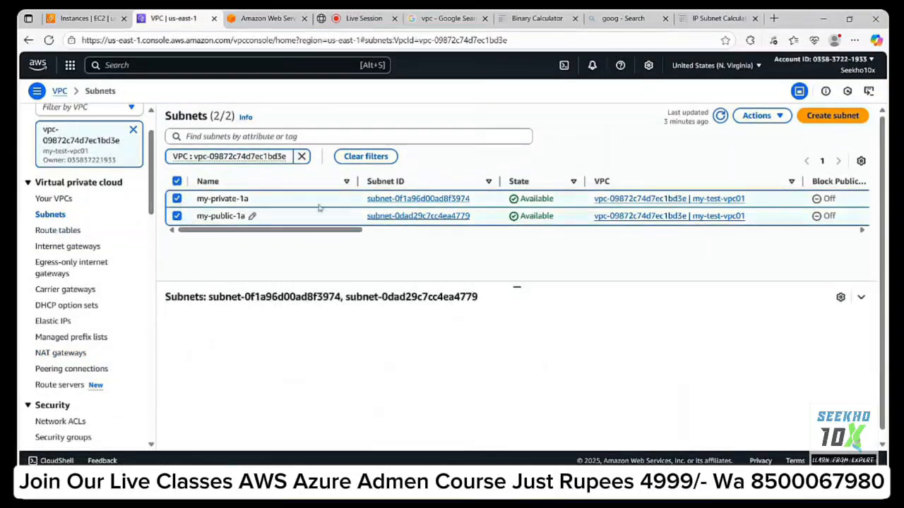
click(762, 116)
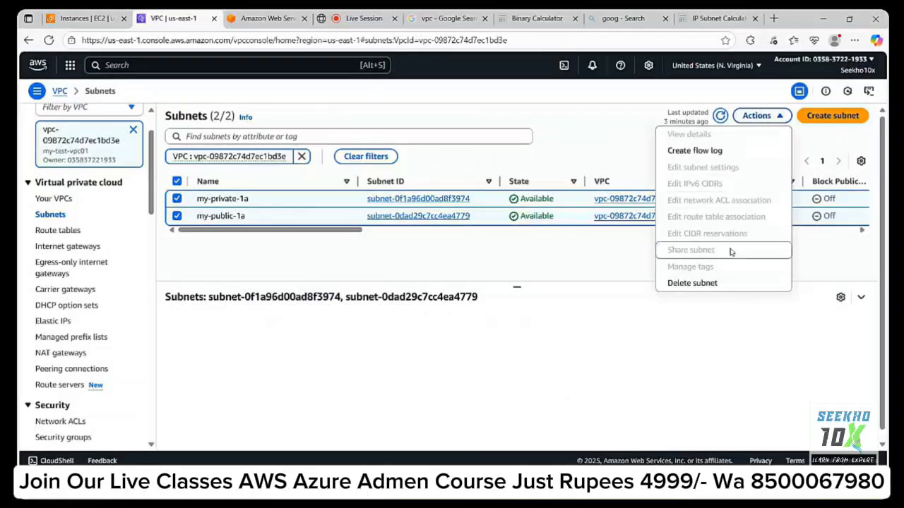
click(716, 289)
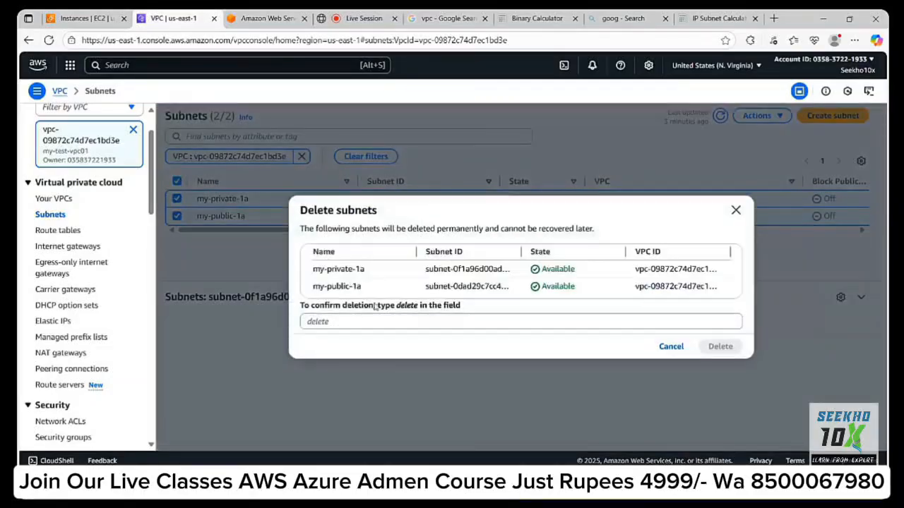
click(329, 321)
text(de)
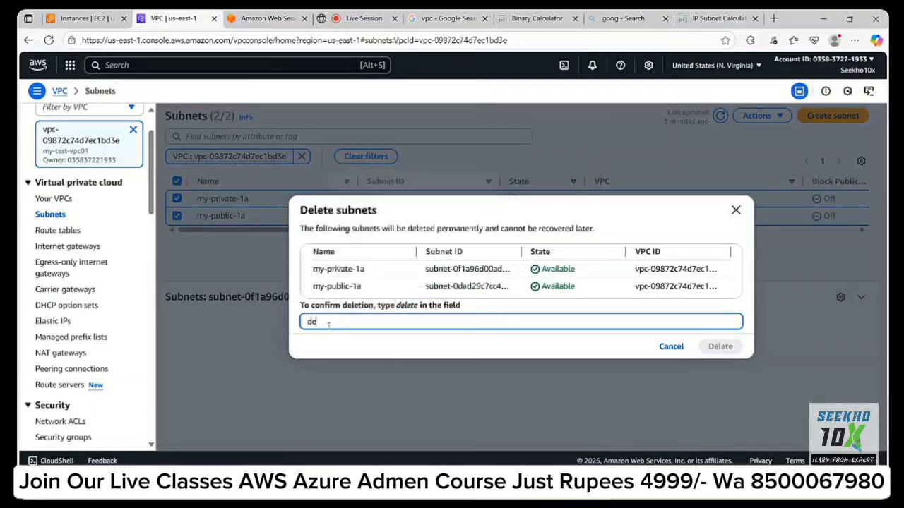
text(lete)
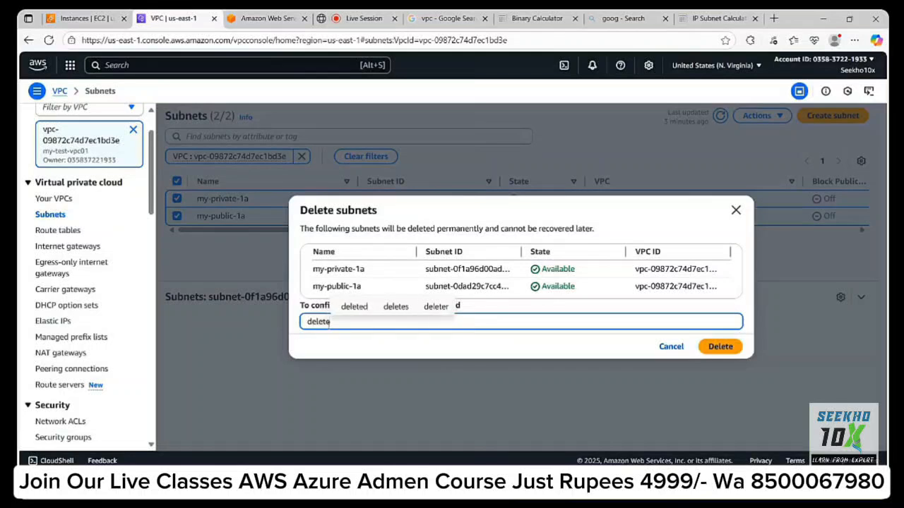
click(720, 347)
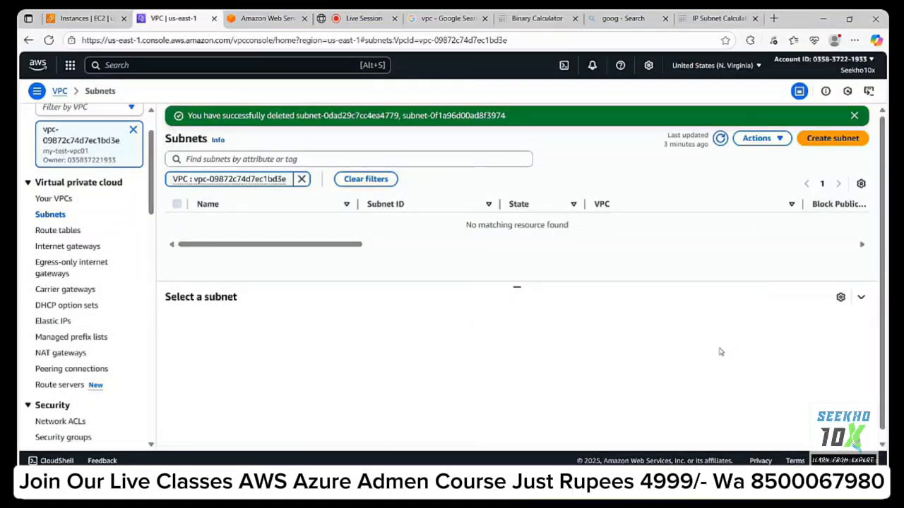
- Delete my-test-vpc01 together with its two security groups, confirming with "delete", and refresh the VPC list
click(41, 202)
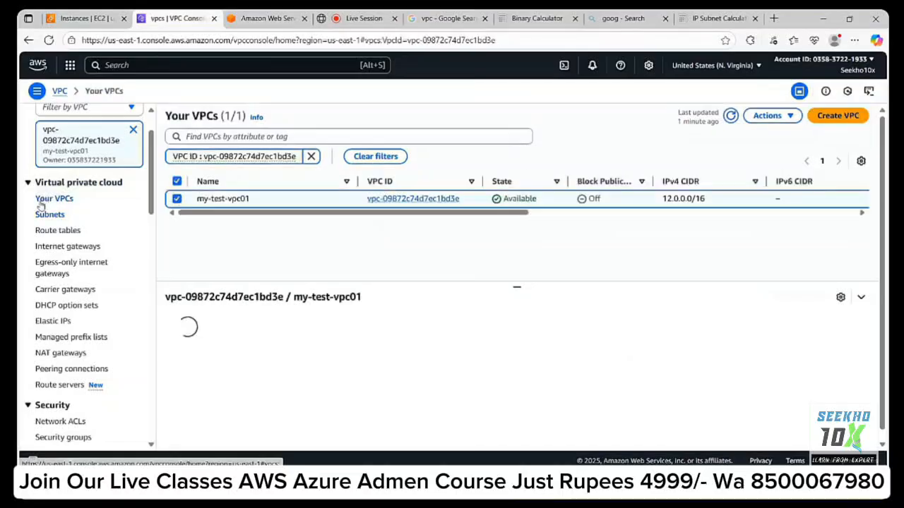
click(767, 117)
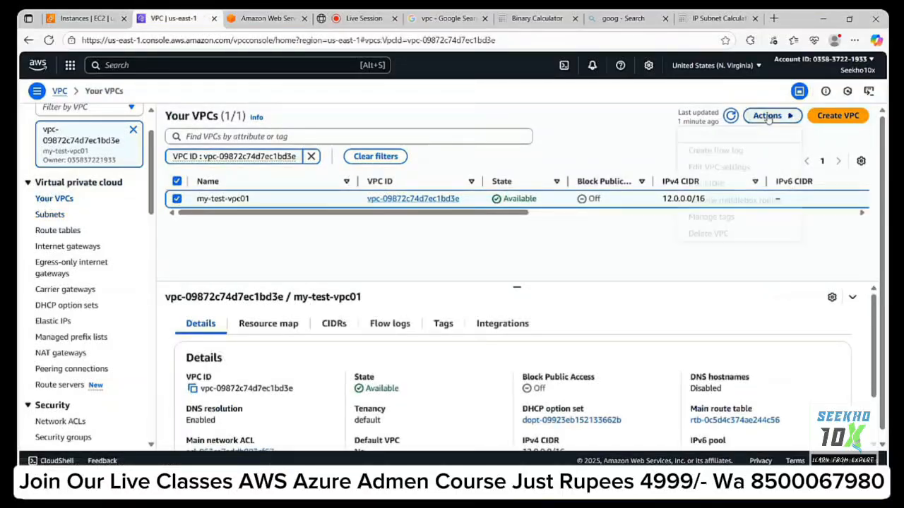
click(709, 234)
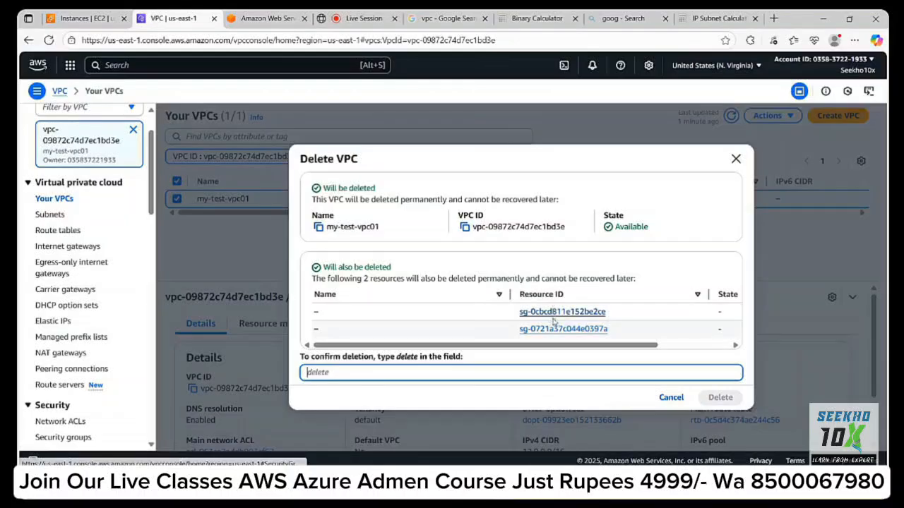
click(357, 376)
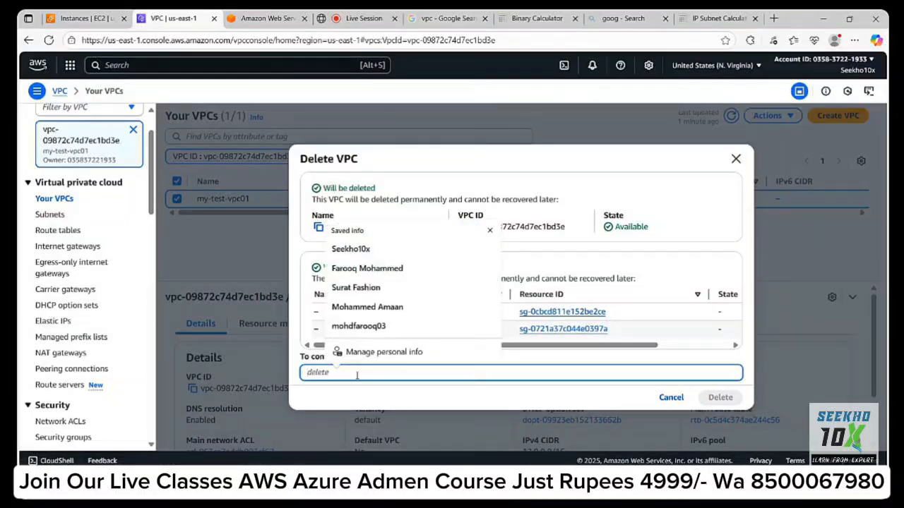
text(de)
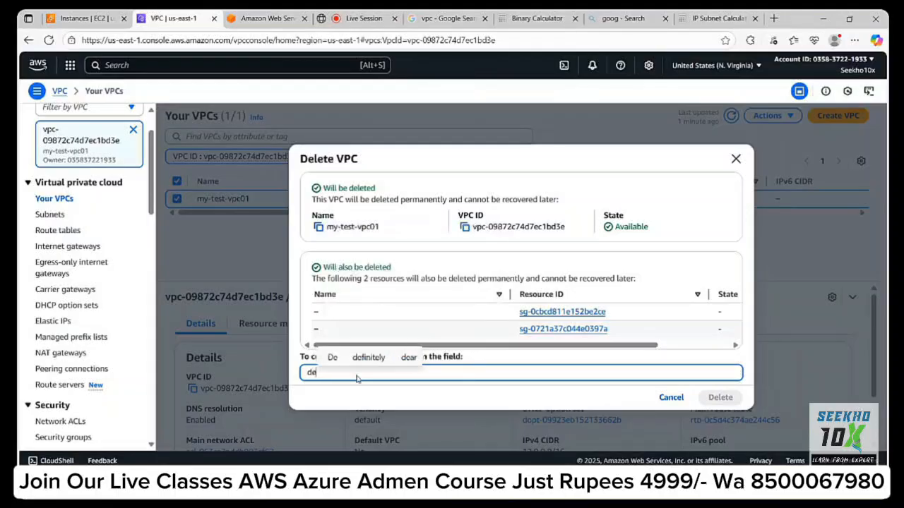
text(lete)
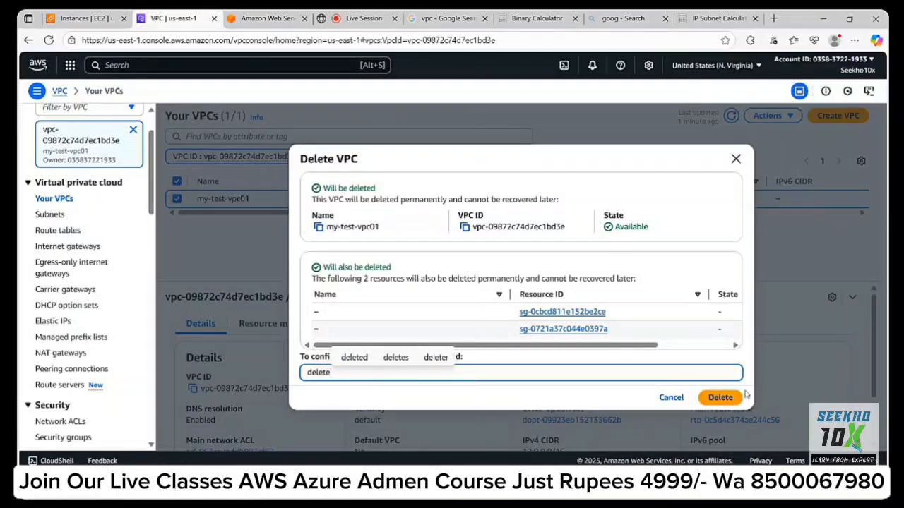
click(722, 398)
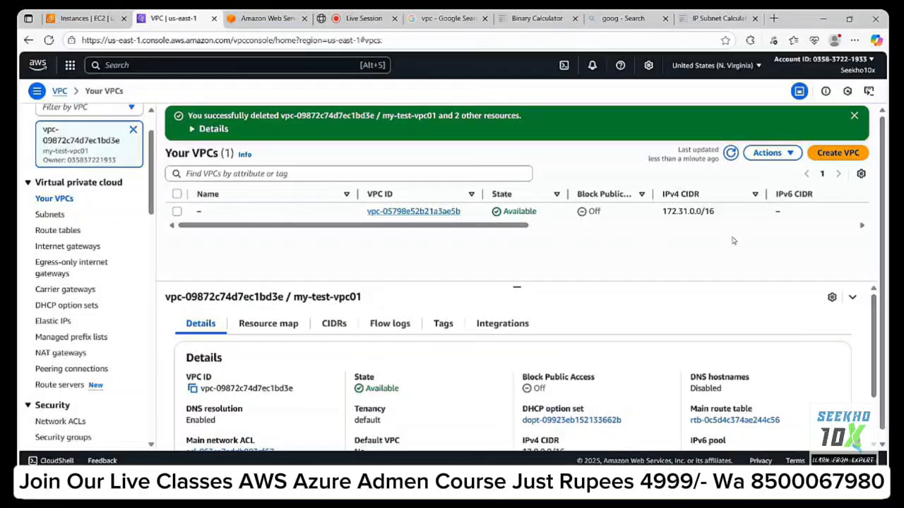
click(730, 152)
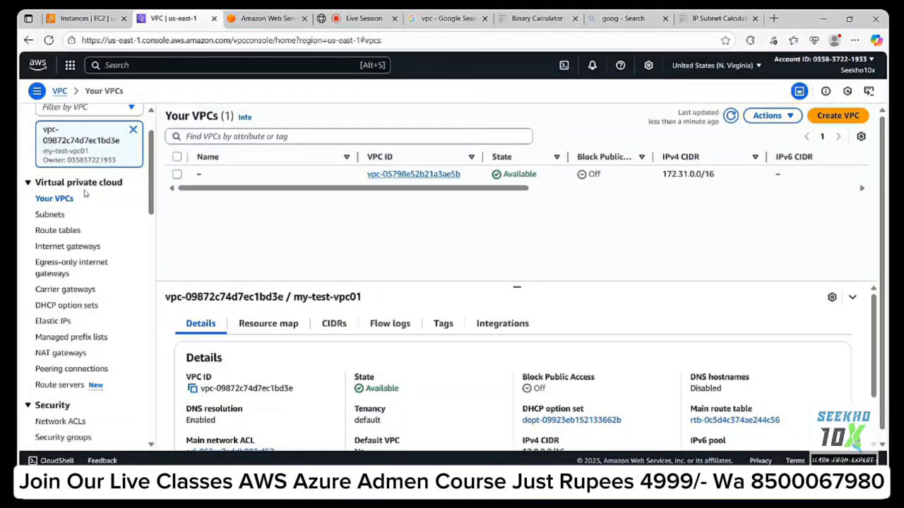
- Check the subnets, route tables, internet gateways and NAT gateways still listed for the deleted my-test-vpc01
click(50, 215)
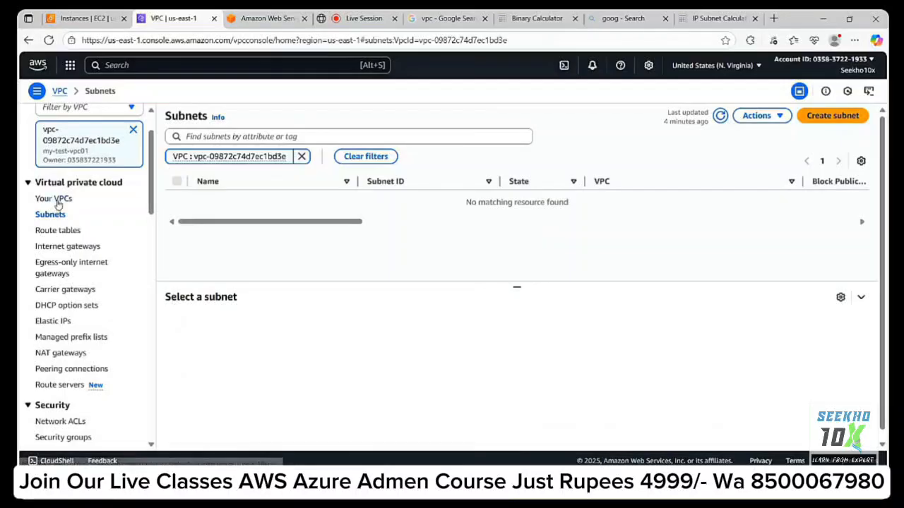
click(59, 201)
click(62, 230)
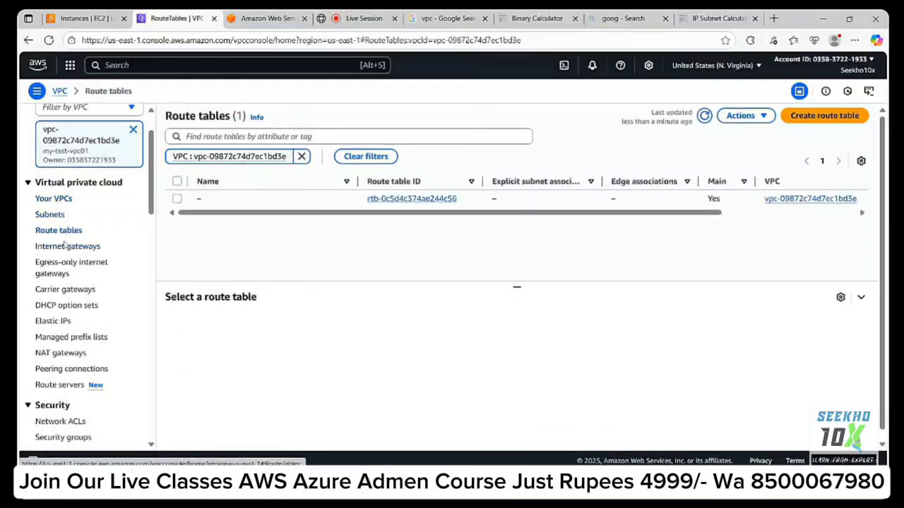
click(66, 249)
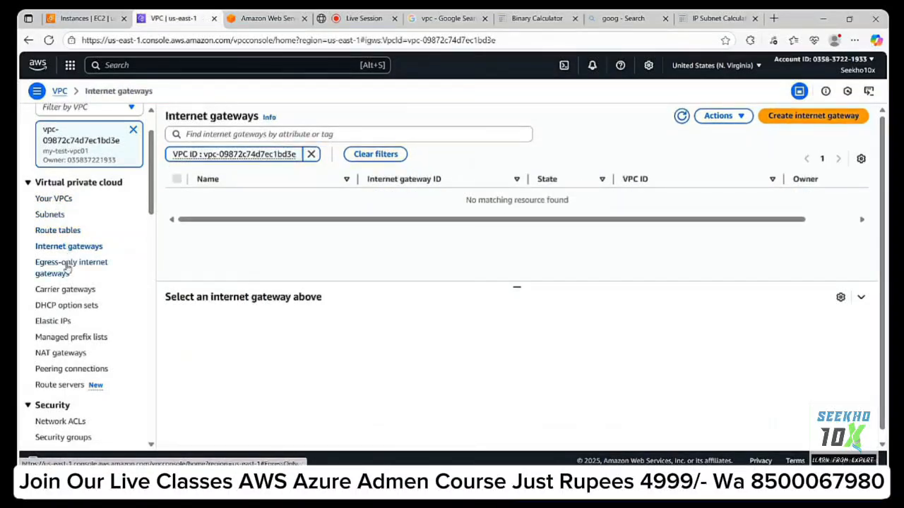
click(69, 354)
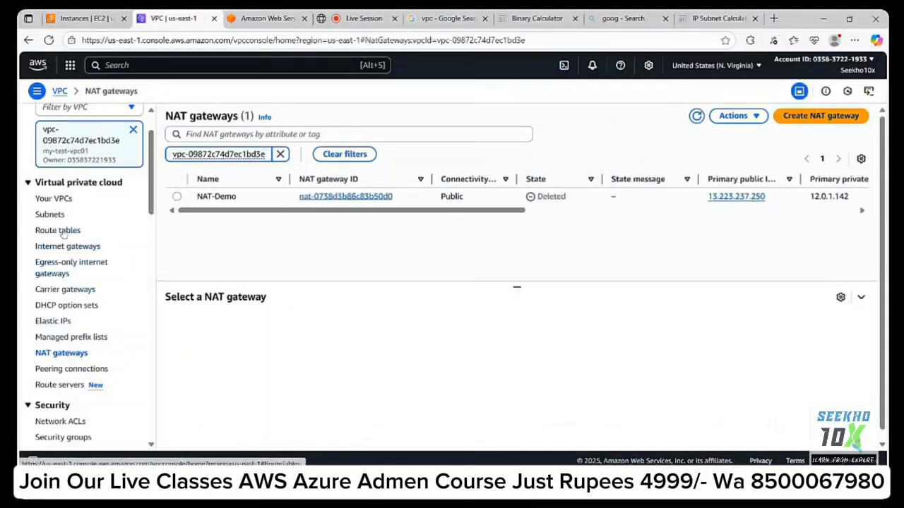
- Remove the deleted VPC's ID filter from the VPC list and clear the console-wide VPC filter
click(57, 200)
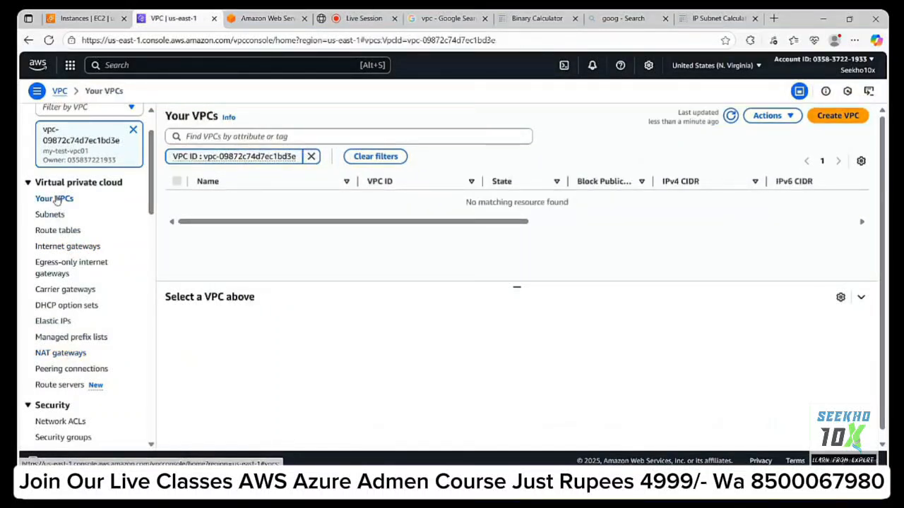
click(311, 156)
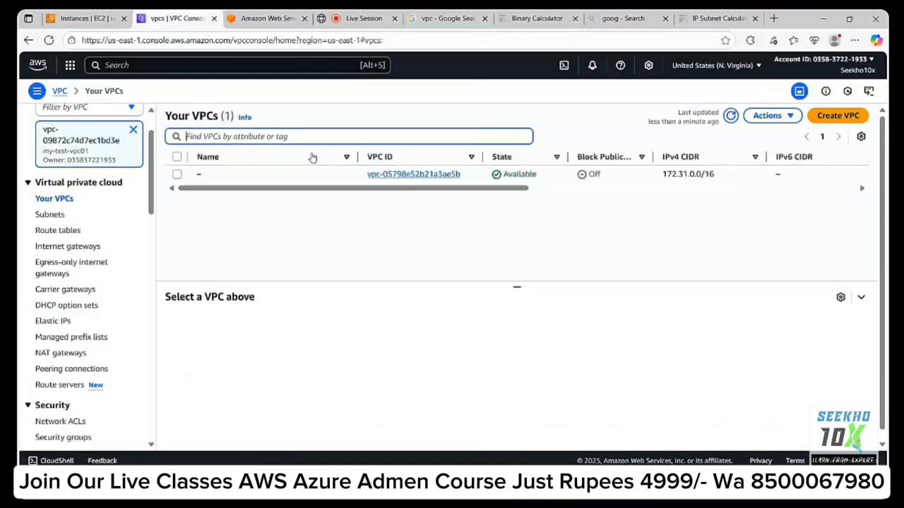
click(133, 130)
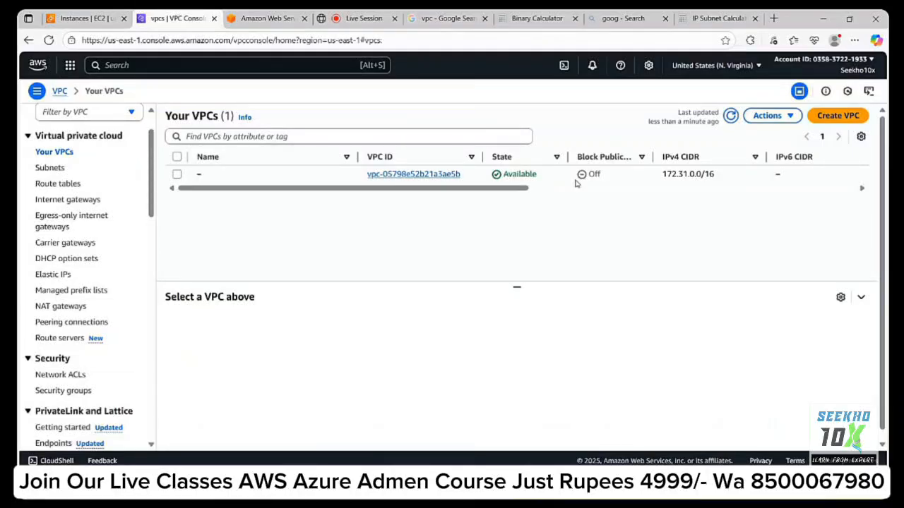
- Switch to the Live Session page and look through the class chat and participant list
click(364, 18)
click(860, 117)
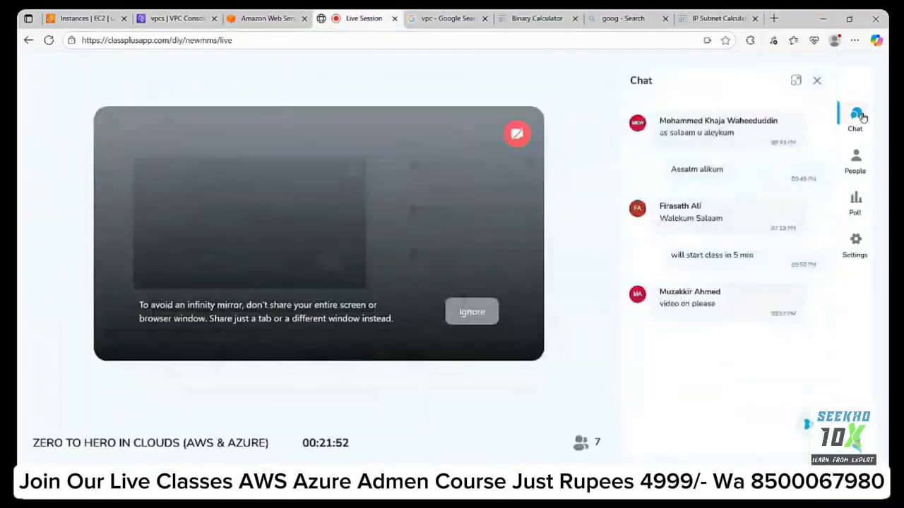
click(862, 117)
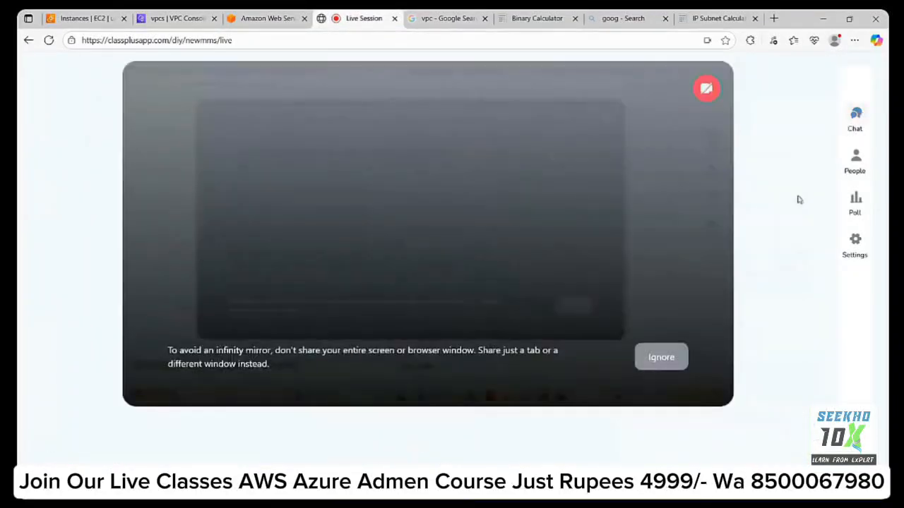
click(854, 161)
click(854, 164)
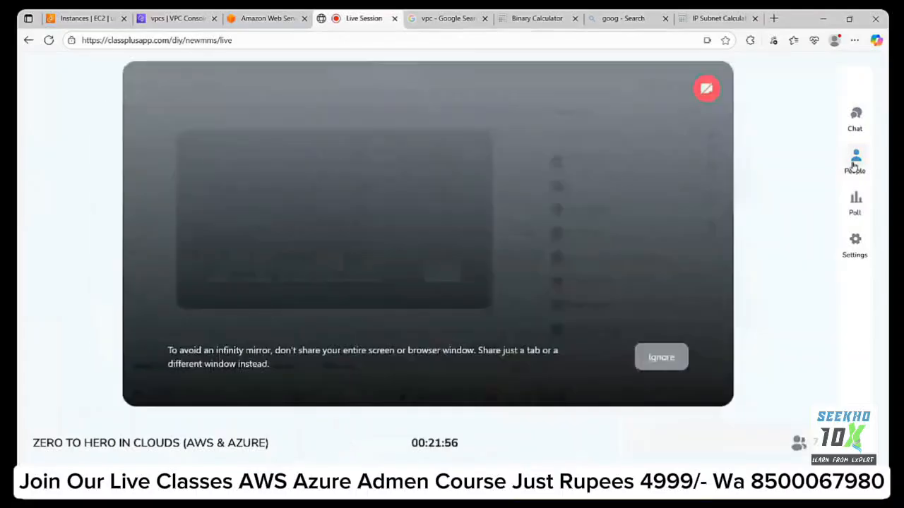
- Switch to Paint and start a new blank drawing, discarding the unsaved VPC diagram
mouse_move(432, 366)
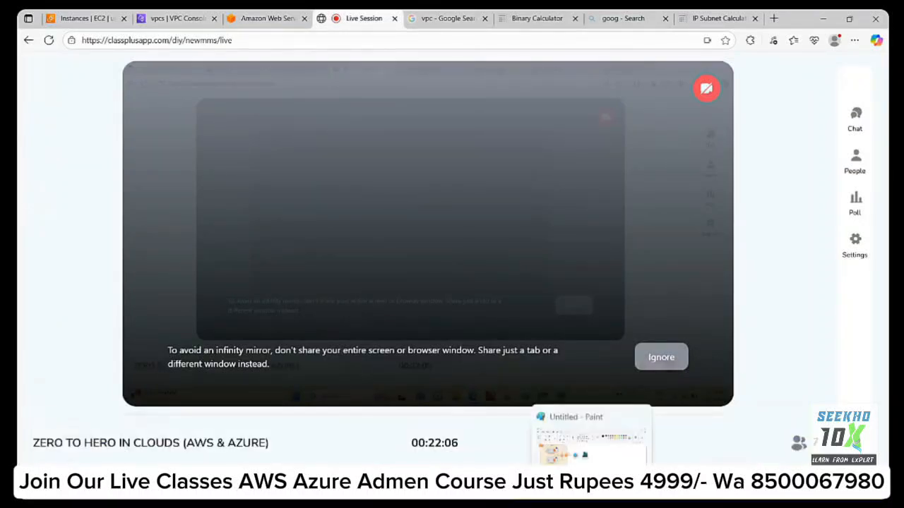
click(592, 488)
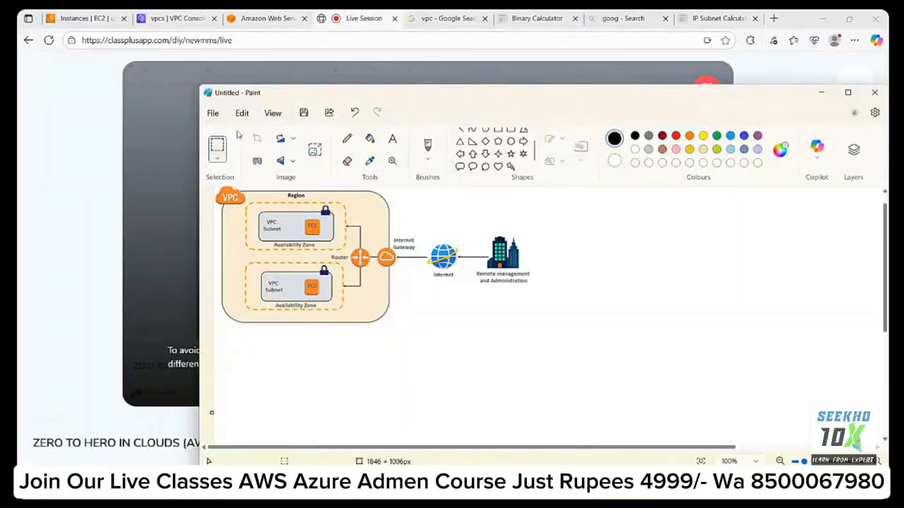
click(213, 113)
click(221, 139)
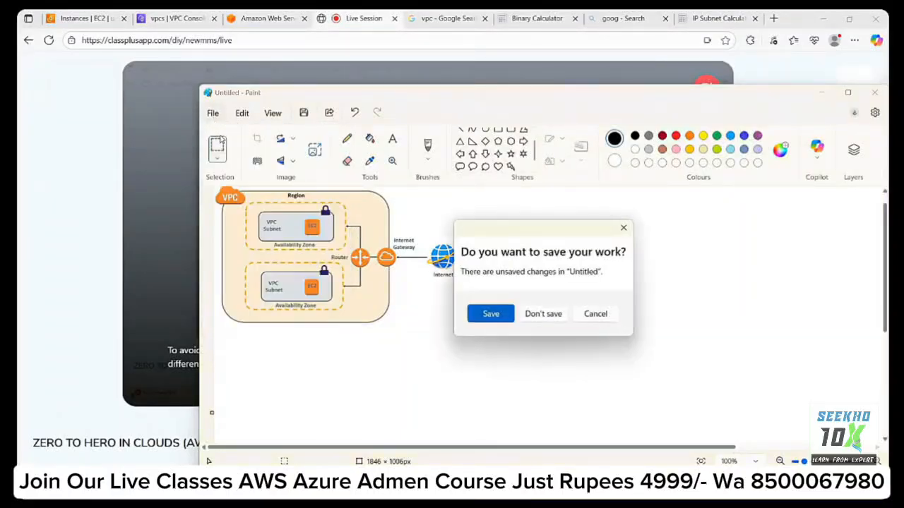
click(528, 315)
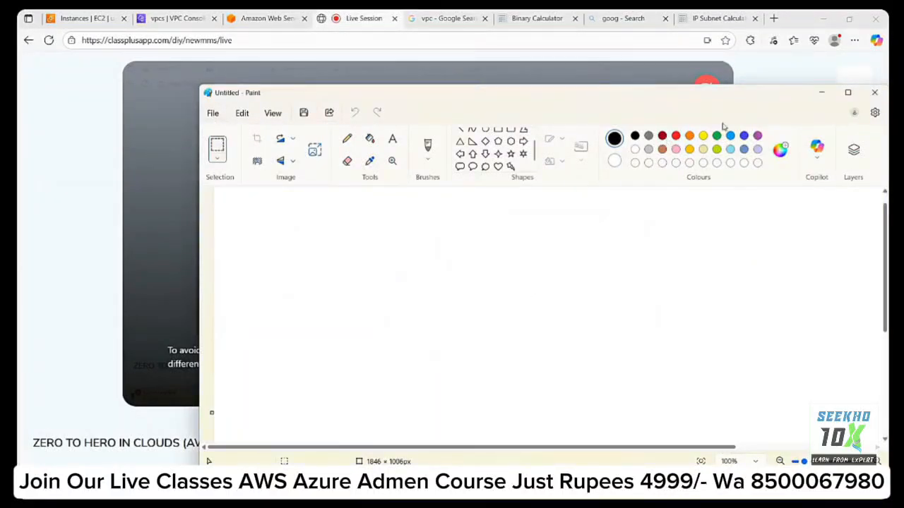
- Maximize the Paint window and draw a large rounded rectangle of about 1158 × 682 px on the canvas
click(849, 92)
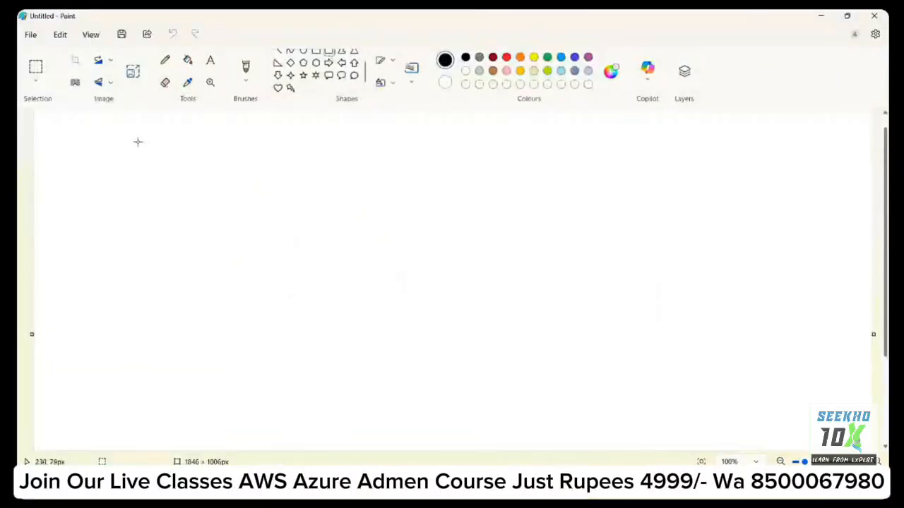
drag(137, 142, 662, 438)
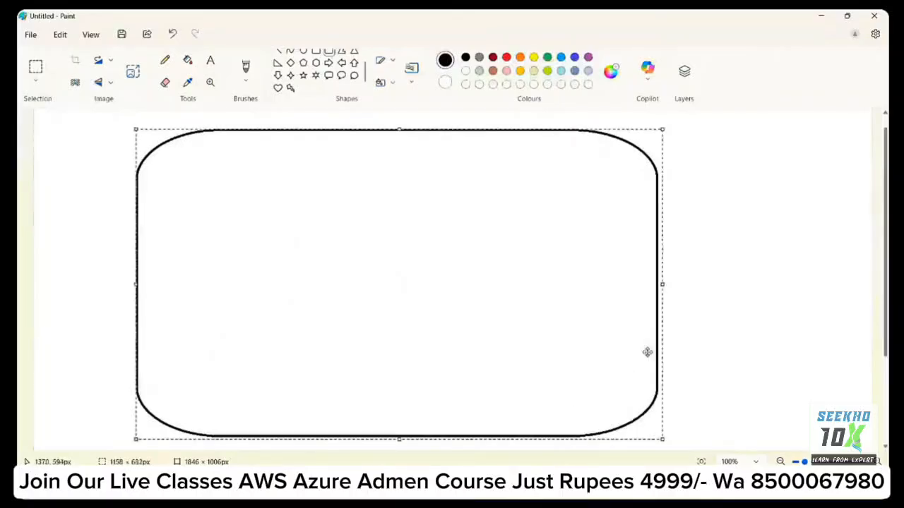
- Try a bold yellow "AWS Region" label on the rounded rectangle's upper border, and undo it
click(211, 61)
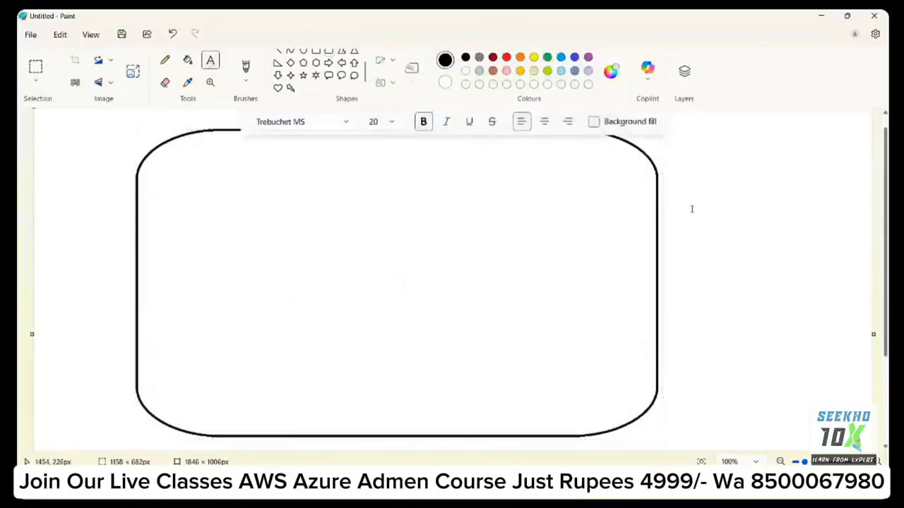
scroll(726, 238, up, 1)
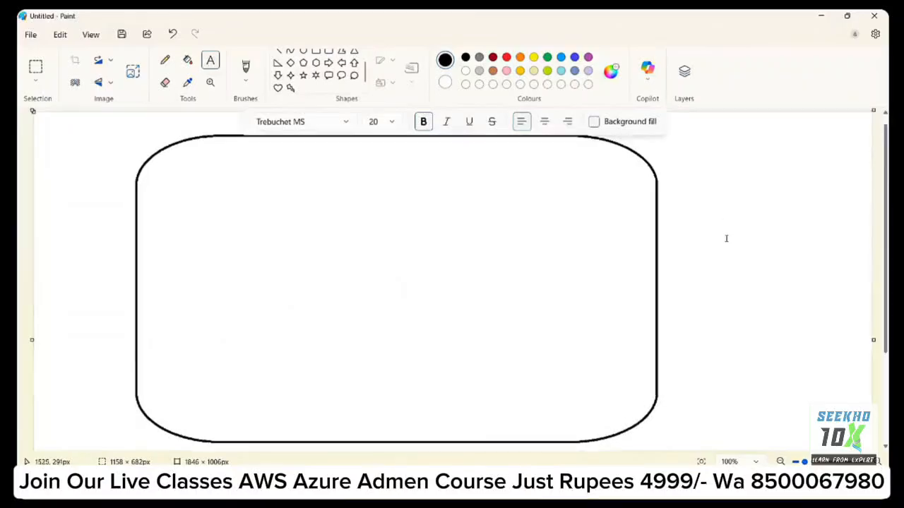
scroll(726, 238, up, 1)
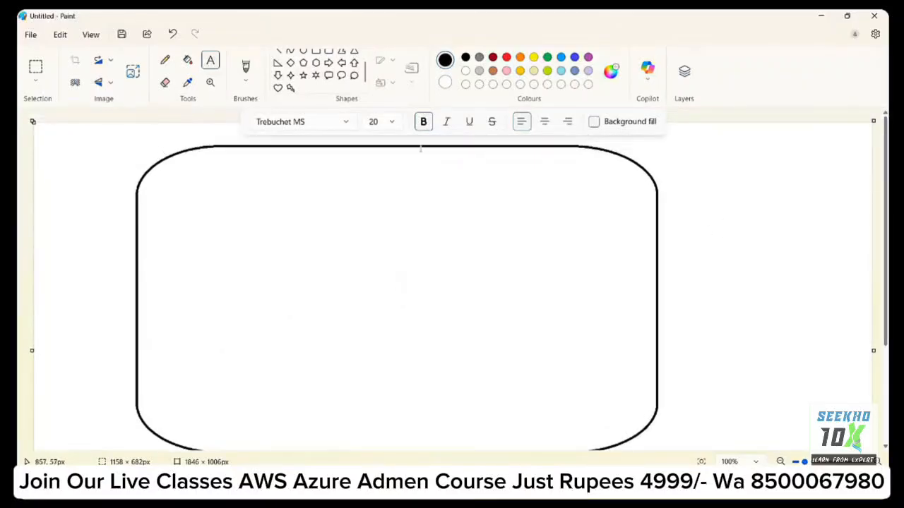
click(408, 147)
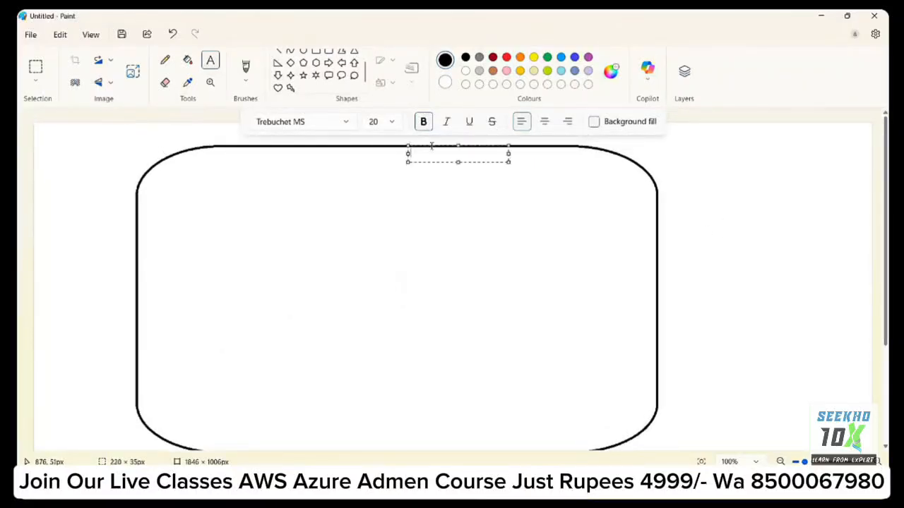
text(AWS)
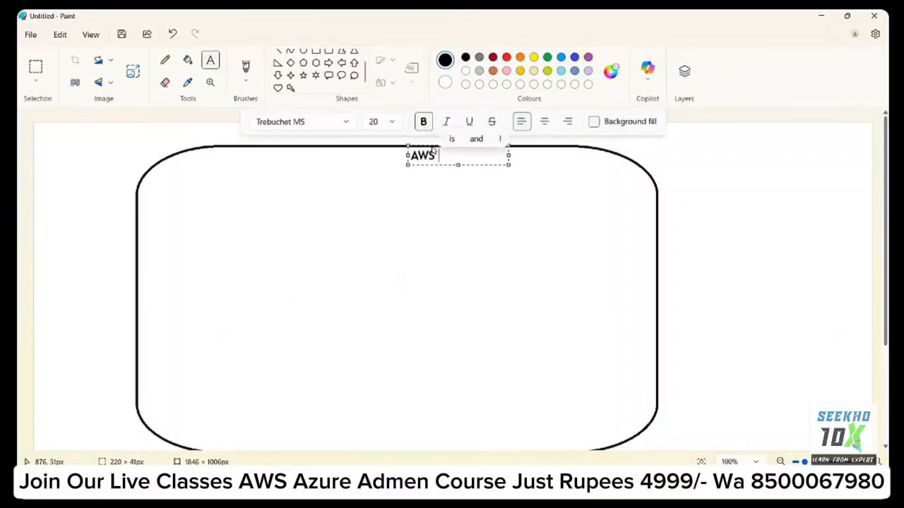
text( Region)
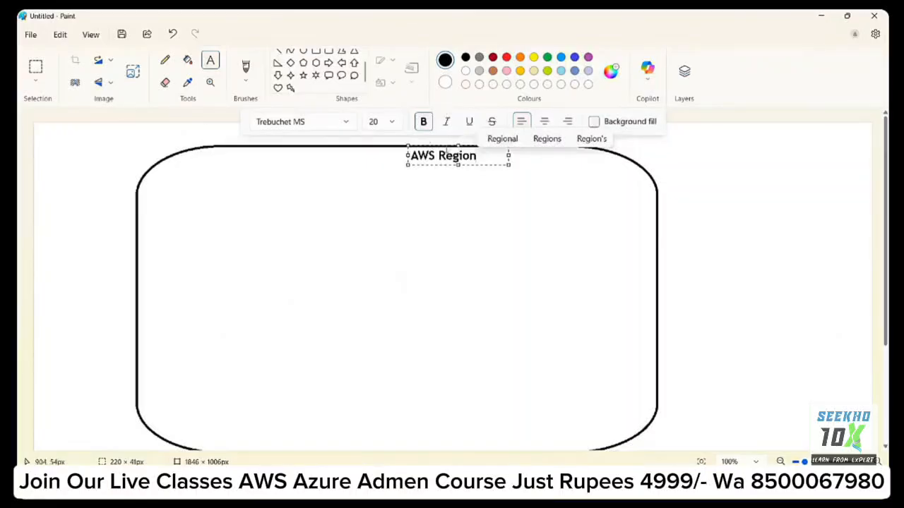
drag(445, 146, 443, 136)
key(ctrl+shift+Left)
key(ctrl+shift+Left)
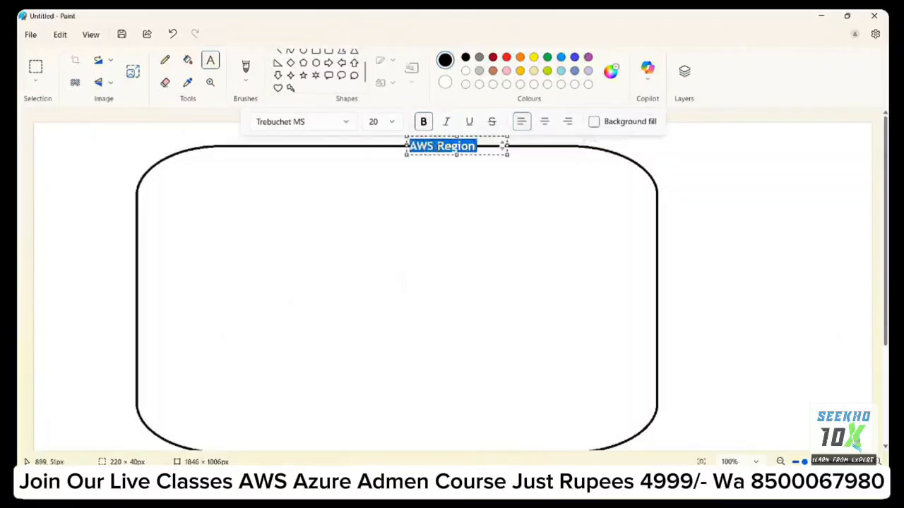
click(534, 58)
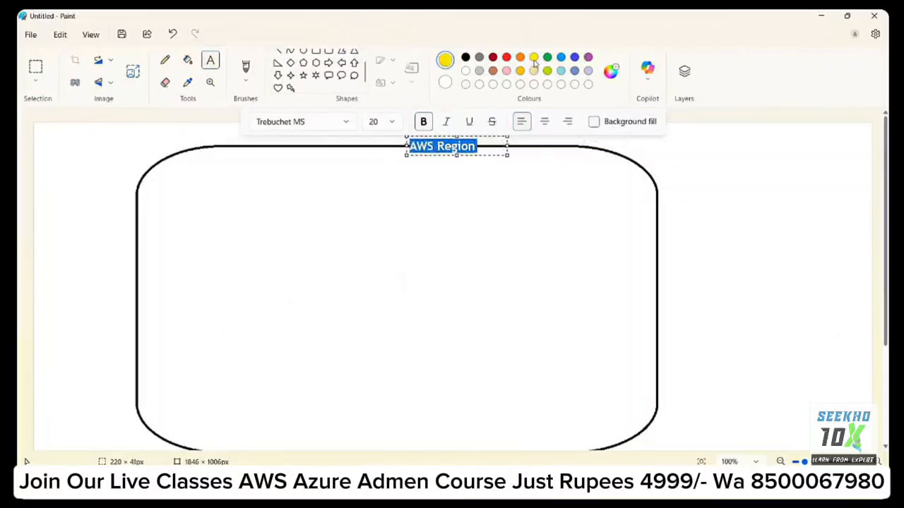
click(530, 168)
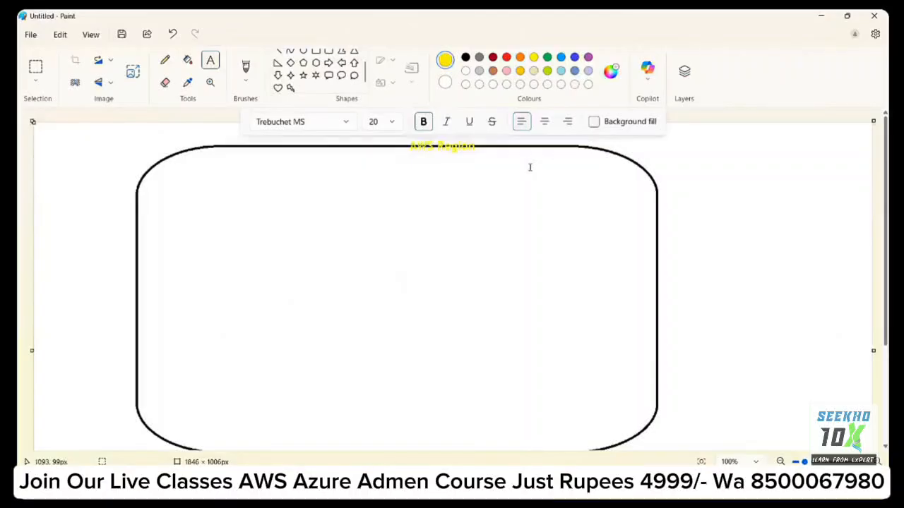
key(ctrl+z)
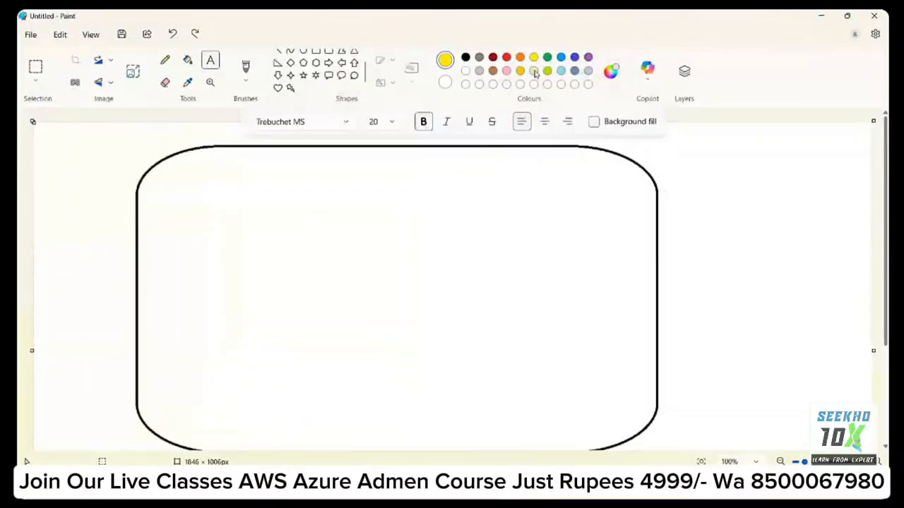
- Draw a short blue horizontal line about 55 px long outward from the upper part of the region rectangle's right edge
click(576, 58)
click(278, 51)
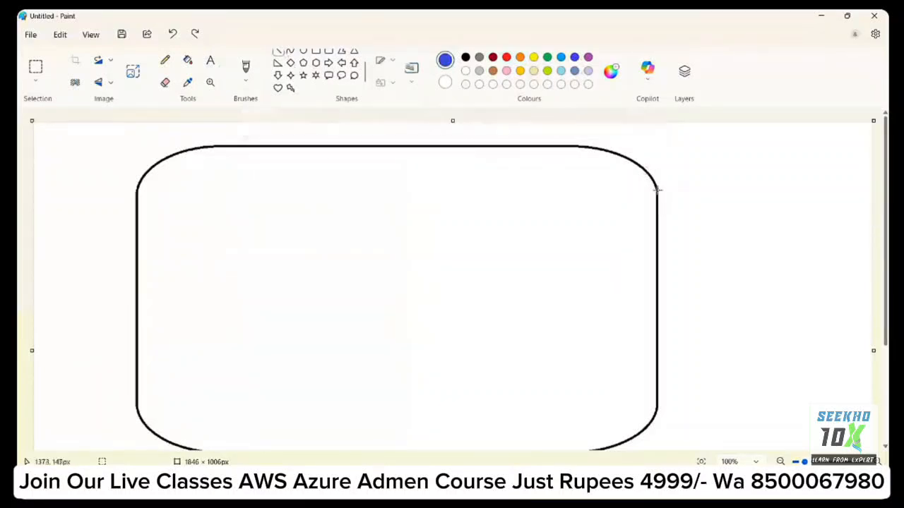
drag(658, 194, 685, 192)
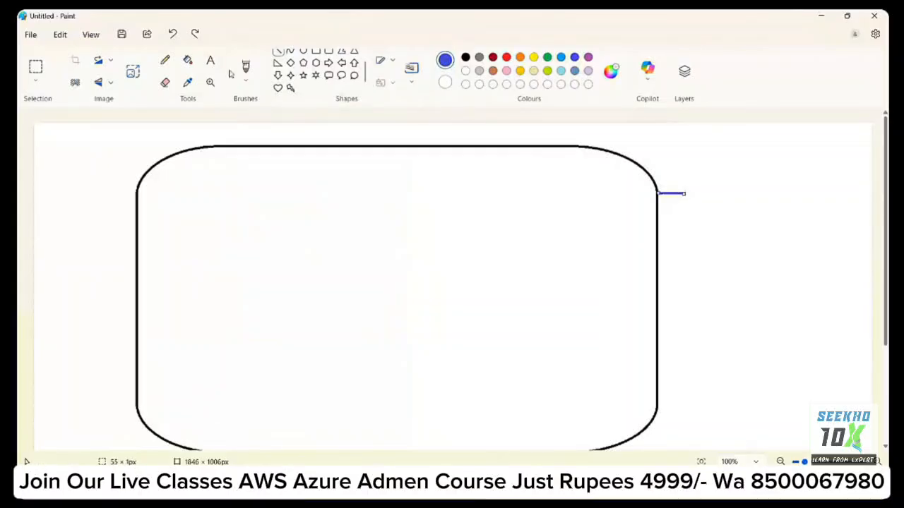
- Add a bold blue "AWS Region" label at the outer end of the short line, and set the drawing colour to red
click(210, 61)
click(686, 192)
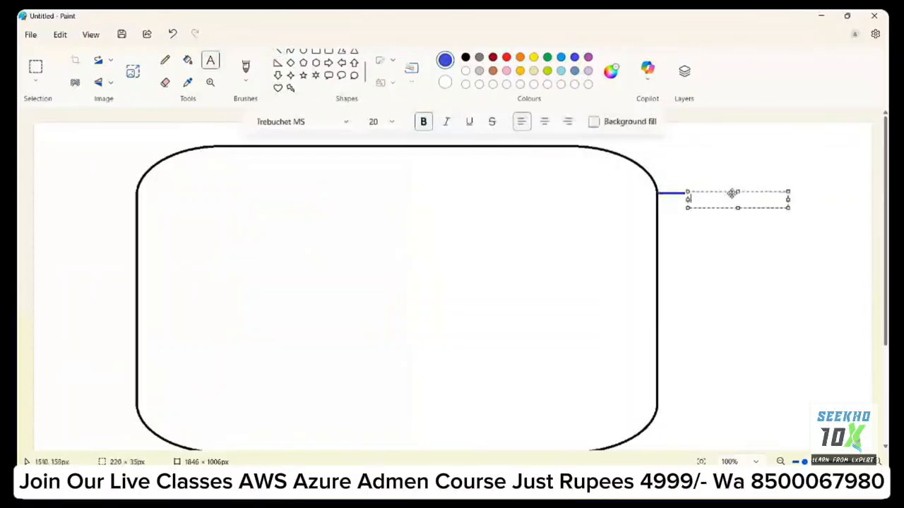
text(AW)
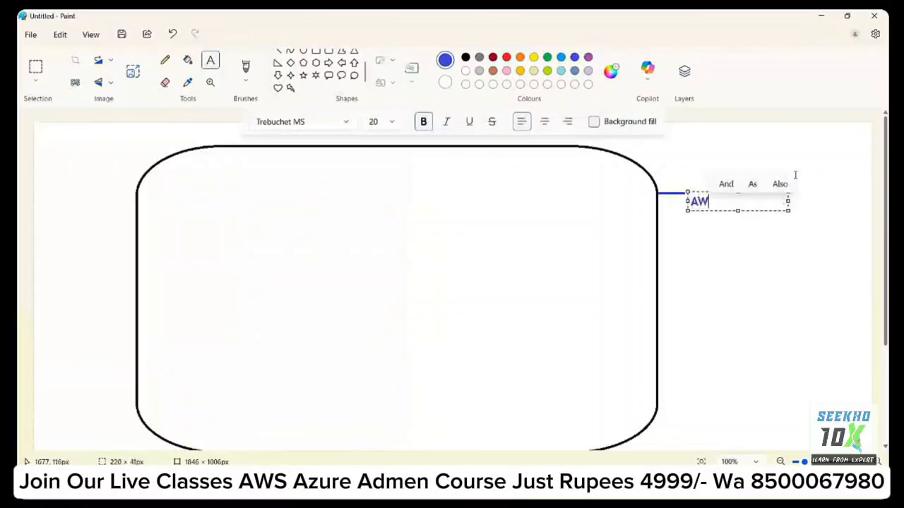
text(S Region)
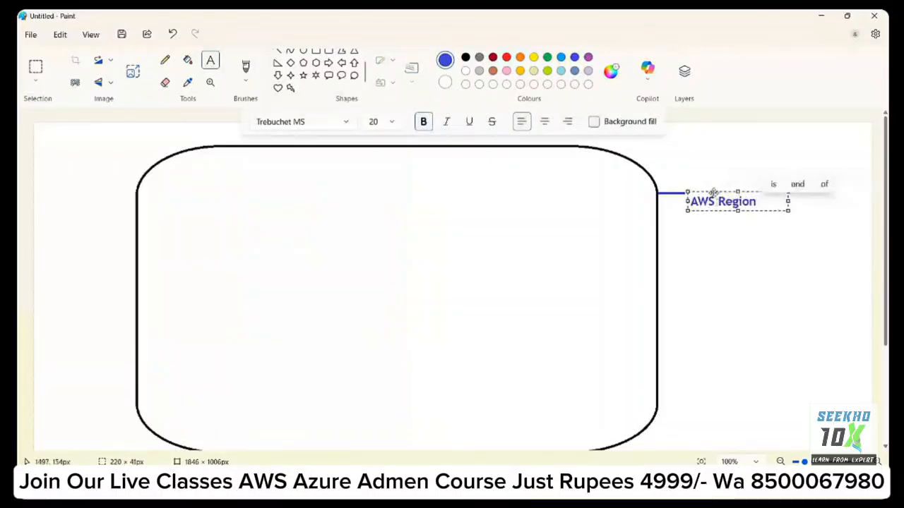
drag(713, 192, 711, 185)
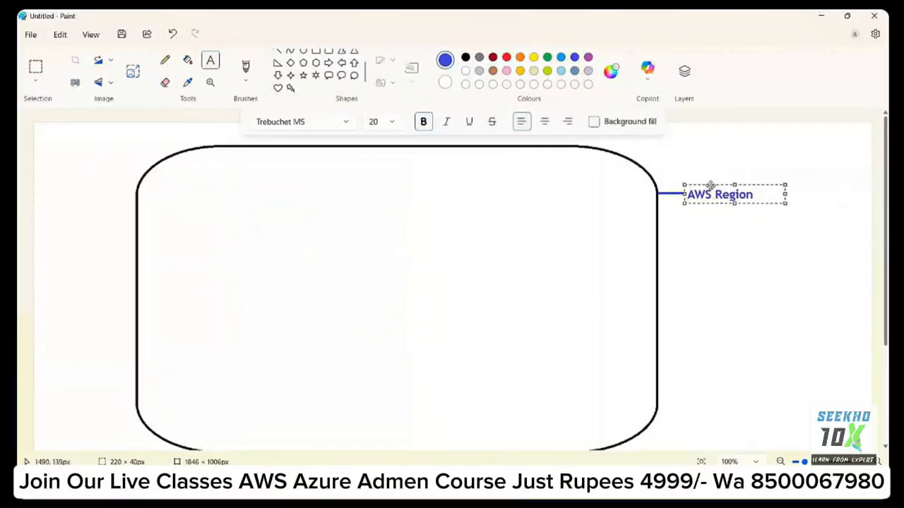
click(754, 227)
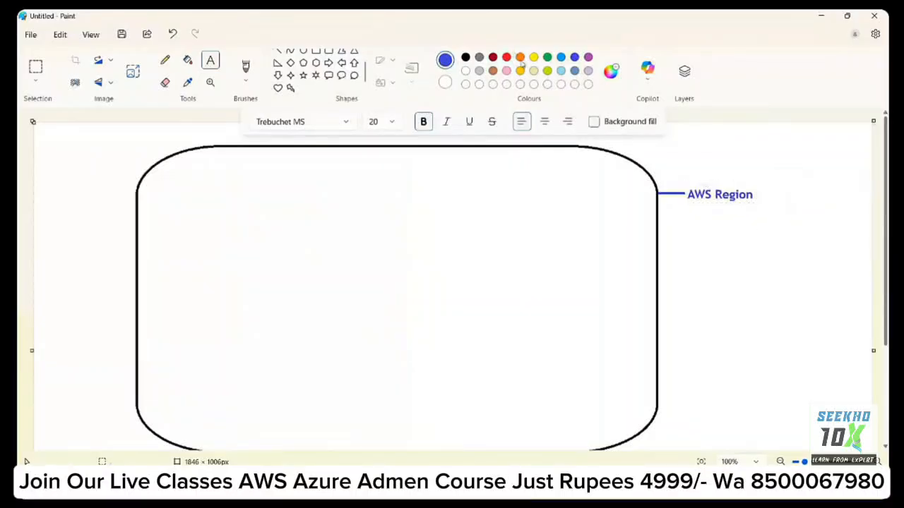
click(506, 58)
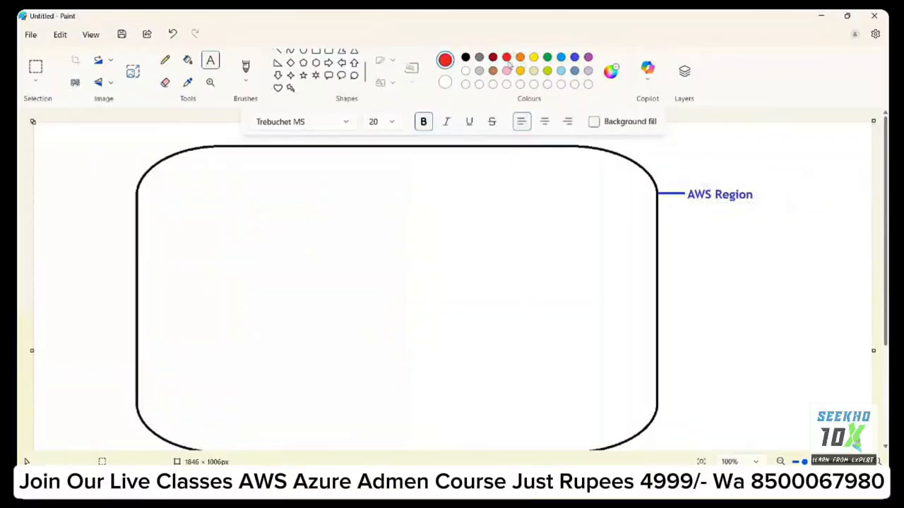
- Try a red rounded rectangle of about 953 × 524 px with a short red leader line inside the region outline, and undo both
click(328, 52)
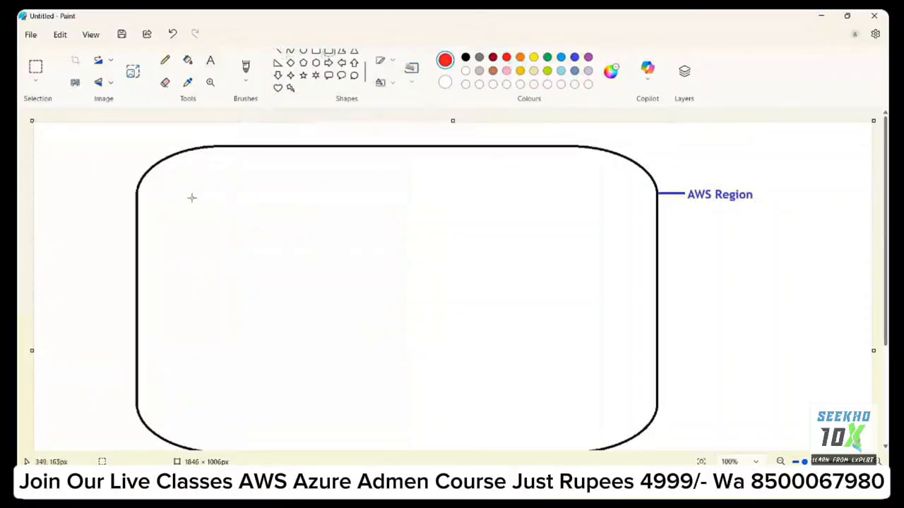
drag(182, 188, 615, 425)
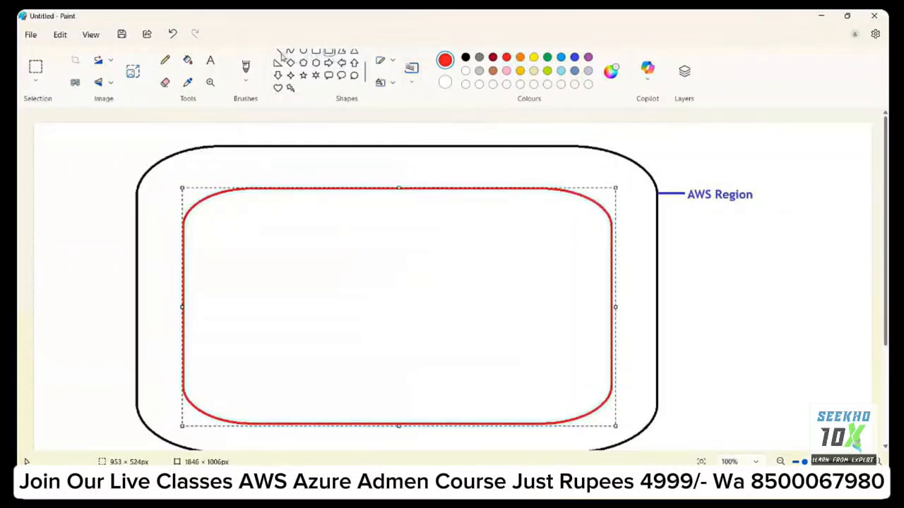
click(279, 52)
drag(611, 254, 617, 254)
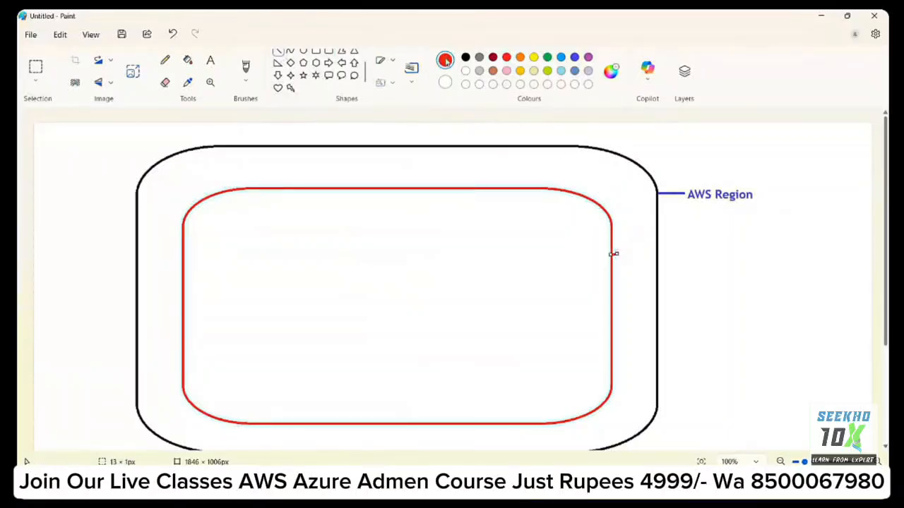
click(211, 60)
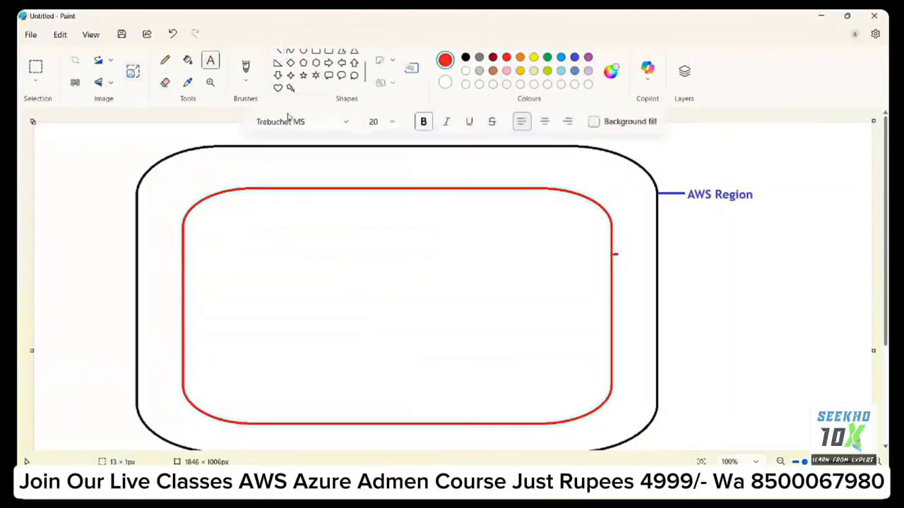
click(624, 257)
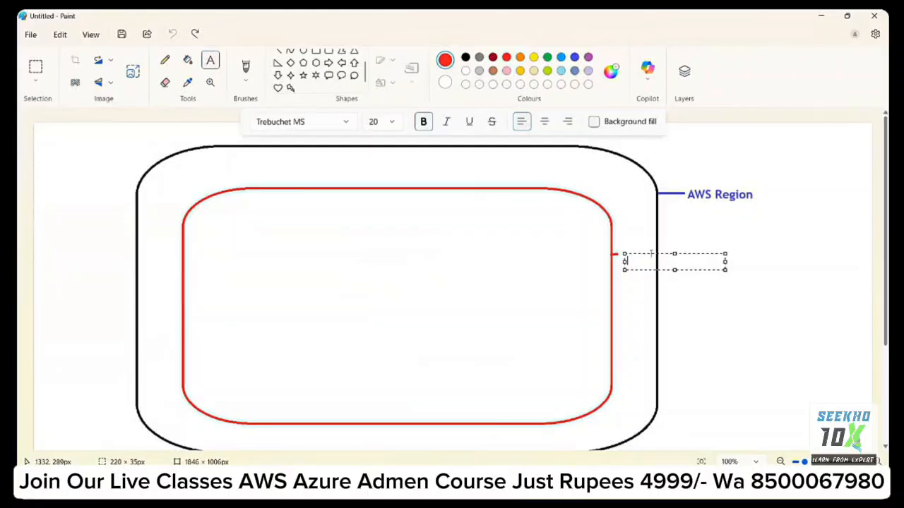
click(763, 255)
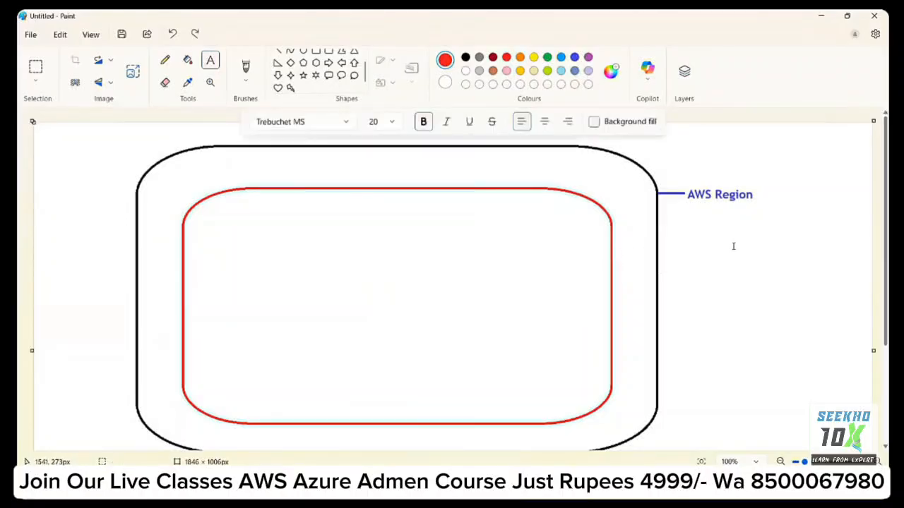
key(ctrl+z)
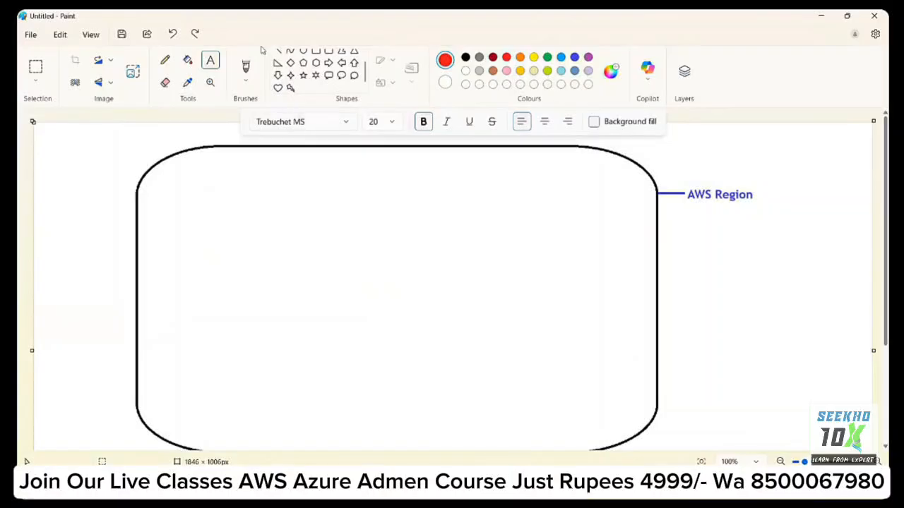
- Draw two red rounded rectangles side by side inside the region outline, about 427 × 502 px and 401 × 494 px
click(329, 51)
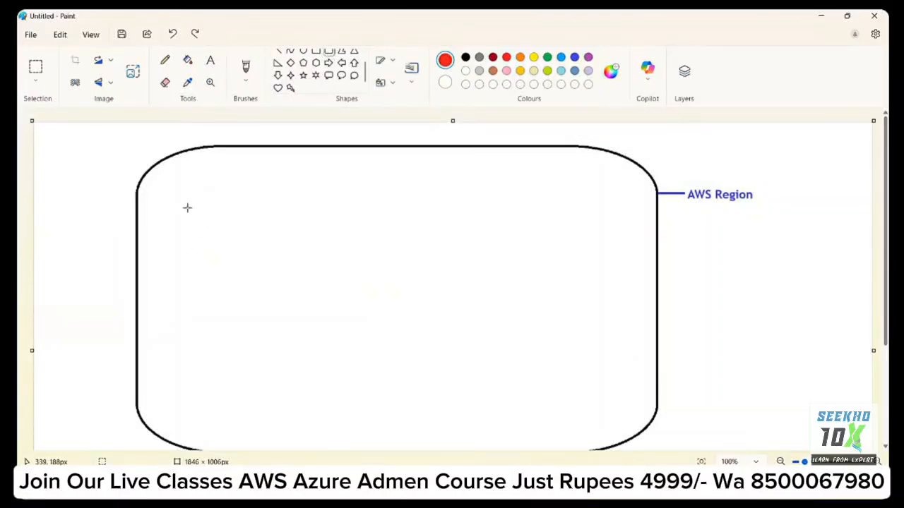
drag(181, 197, 374, 414)
drag(375, 425, 376, 425)
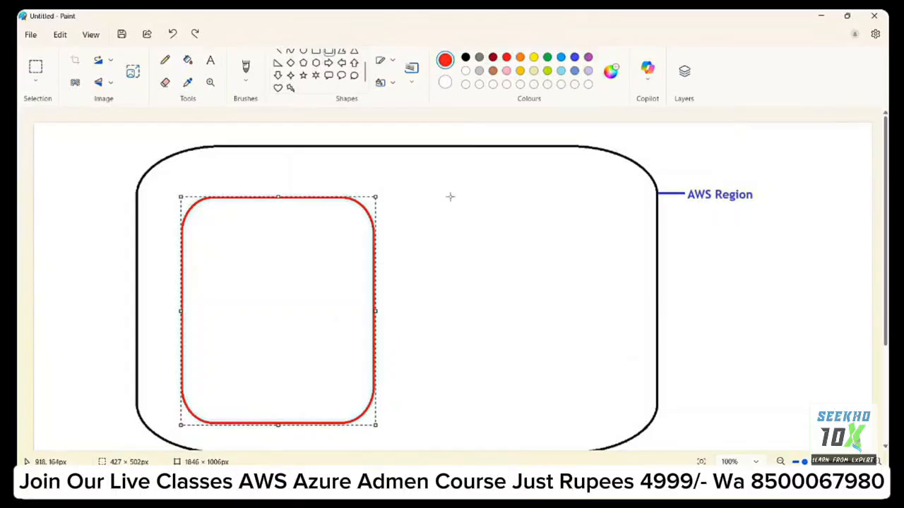
drag(449, 195, 630, 420)
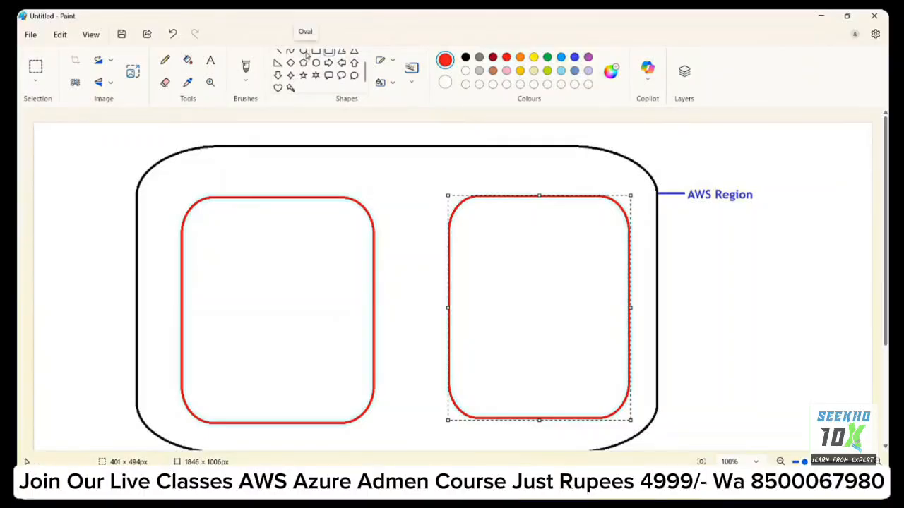
- Label the left red rectangle "VPC-Test-01" in bold red text just below its lower edge
click(210, 60)
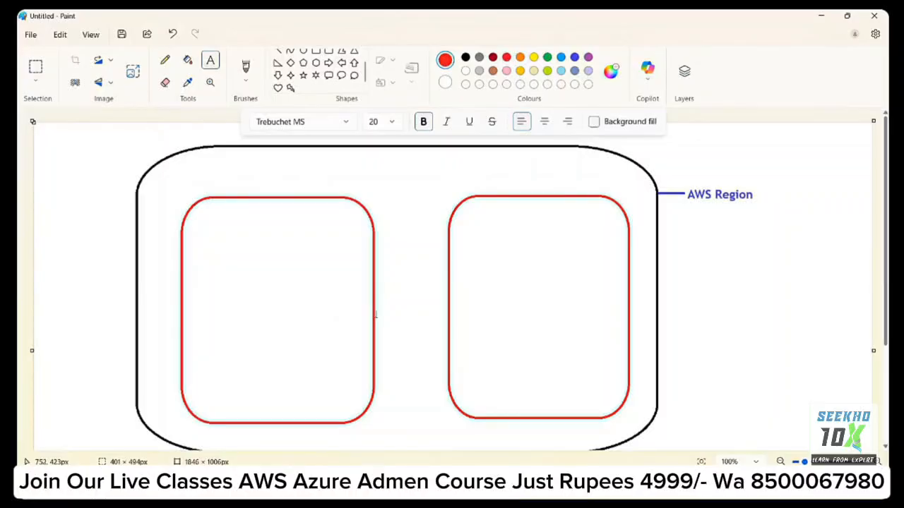
click(393, 314)
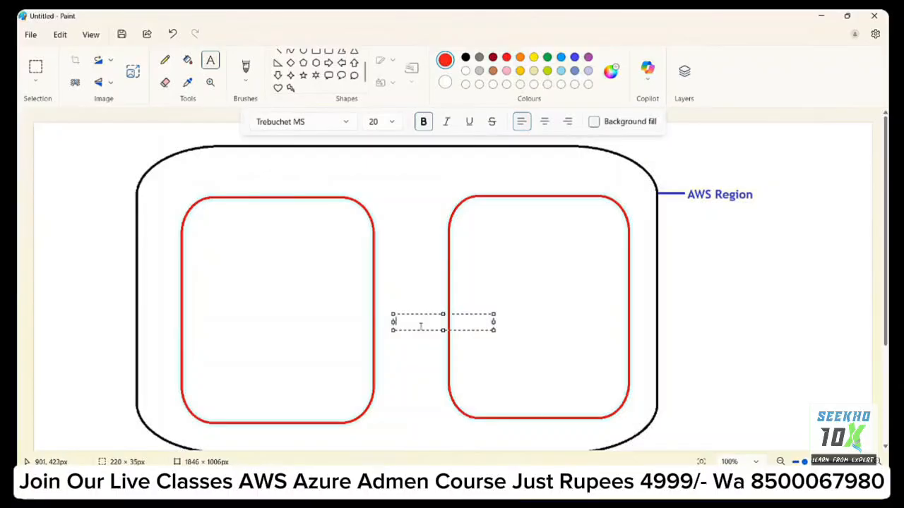
text(VPC)
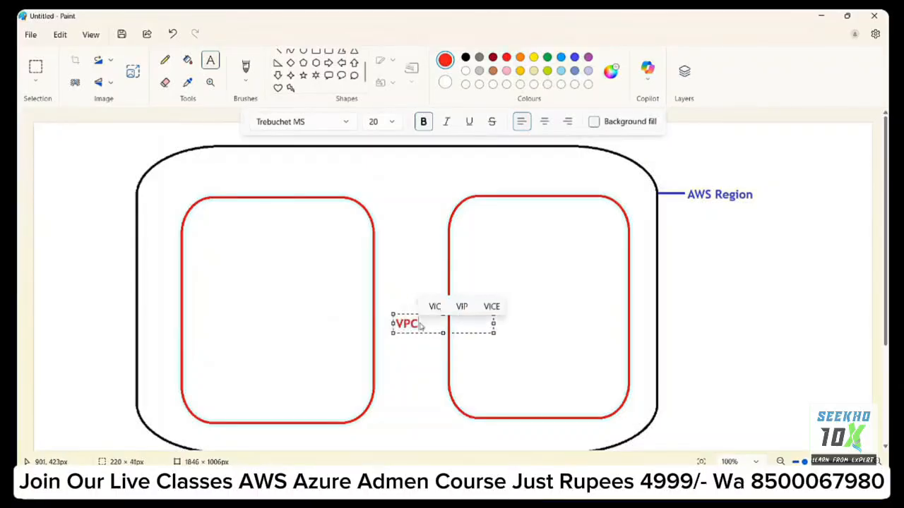
text(-Test)
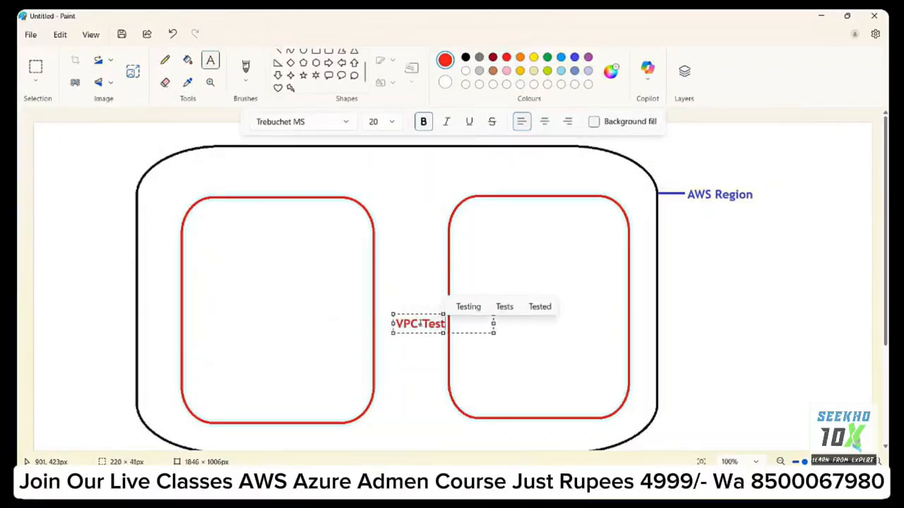
text(-01)
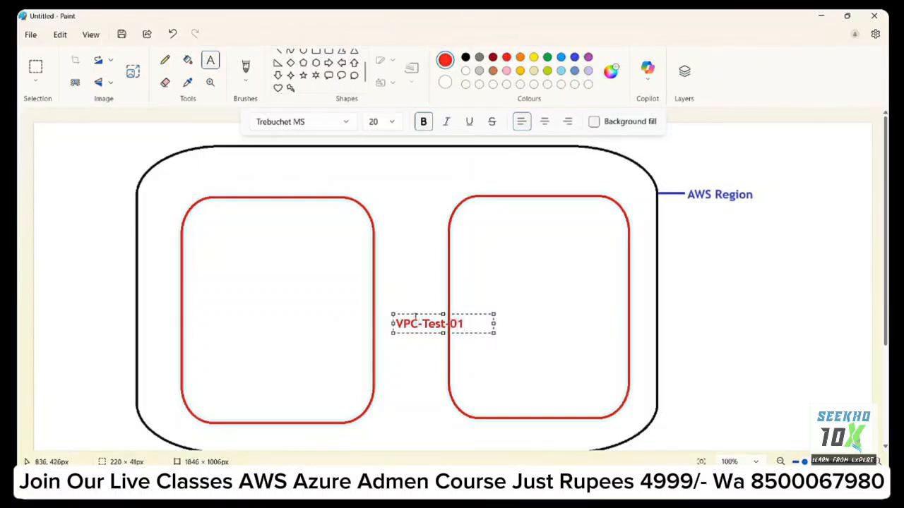
drag(412, 321, 249, 429)
click(498, 433)
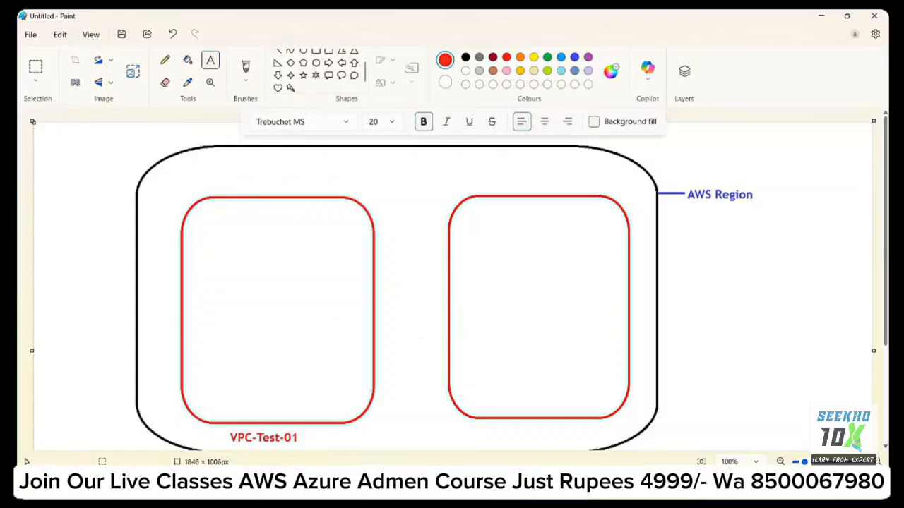
- Label the right red rectangle "VPC-Test-02" in bold red text just below its lower edge
click(502, 428)
text(VPC-)
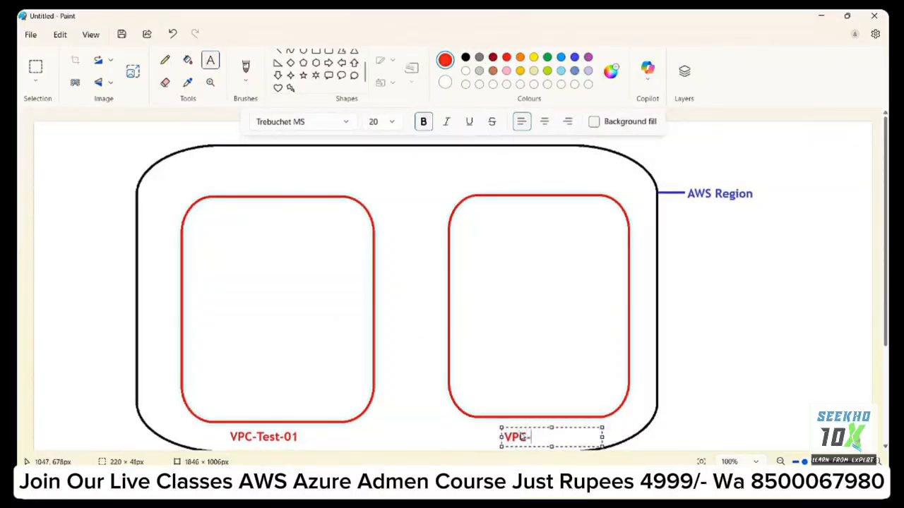
text(Test-02)
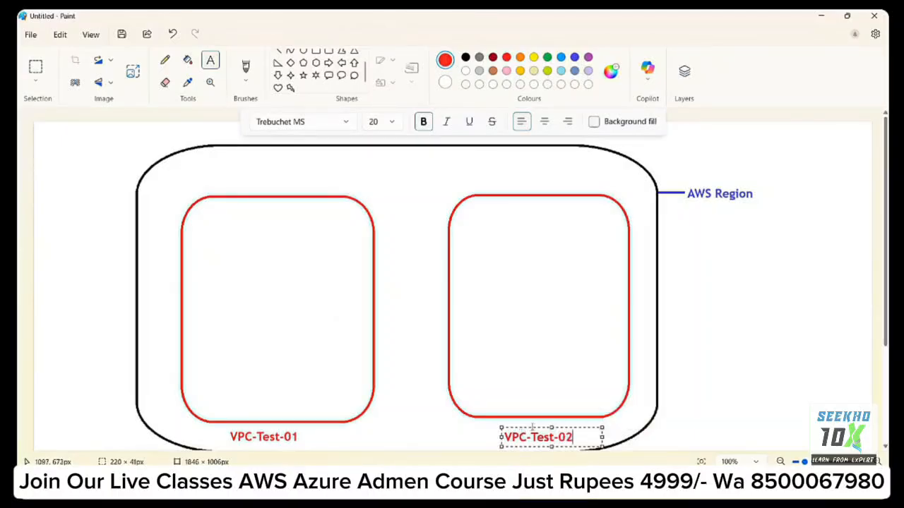
drag(534, 428, 534, 423)
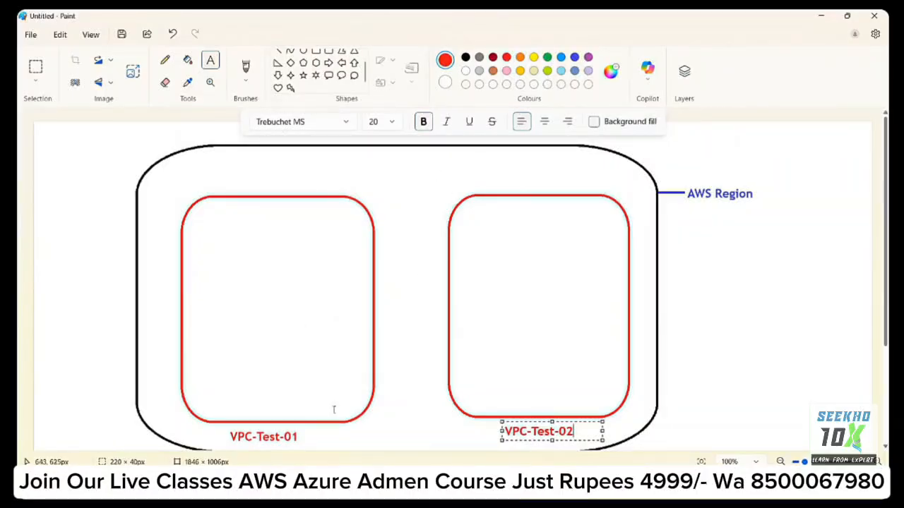
click(228, 410)
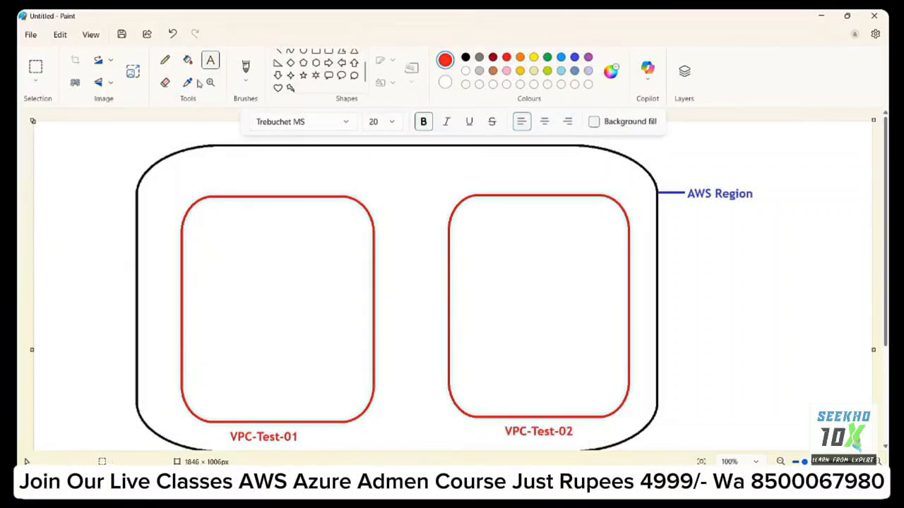
- Add the address range "12.0.0.0/16" in red inside the VPC-Test-01 rectangle, just above its lower edge
click(227, 412)
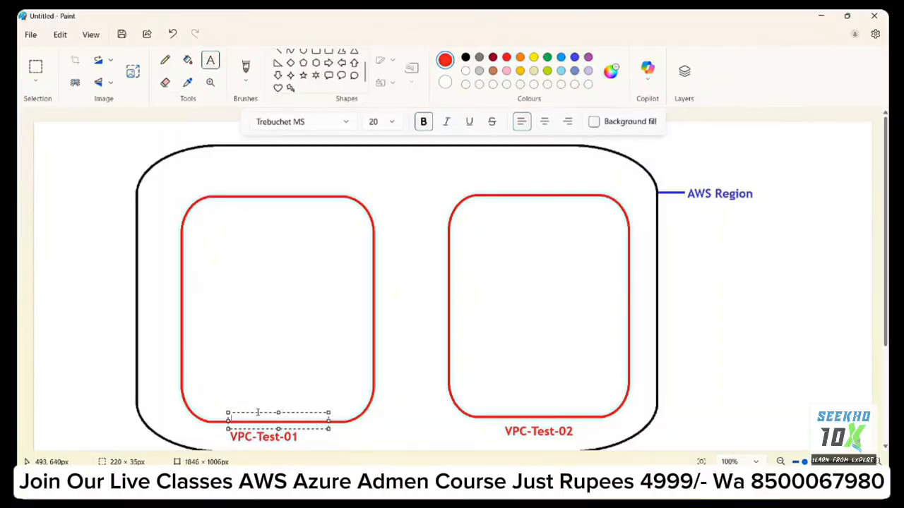
drag(259, 414, 256, 404)
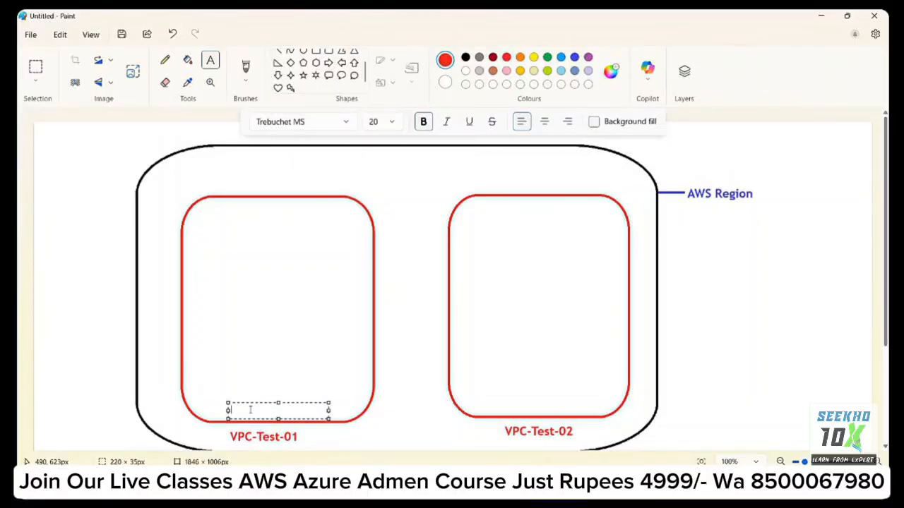
text(1)
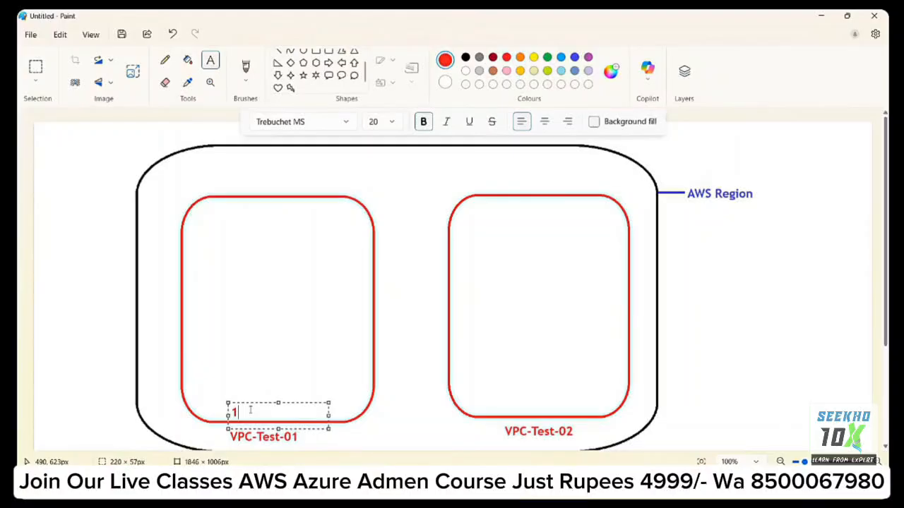
text(2.0.0.0/16)
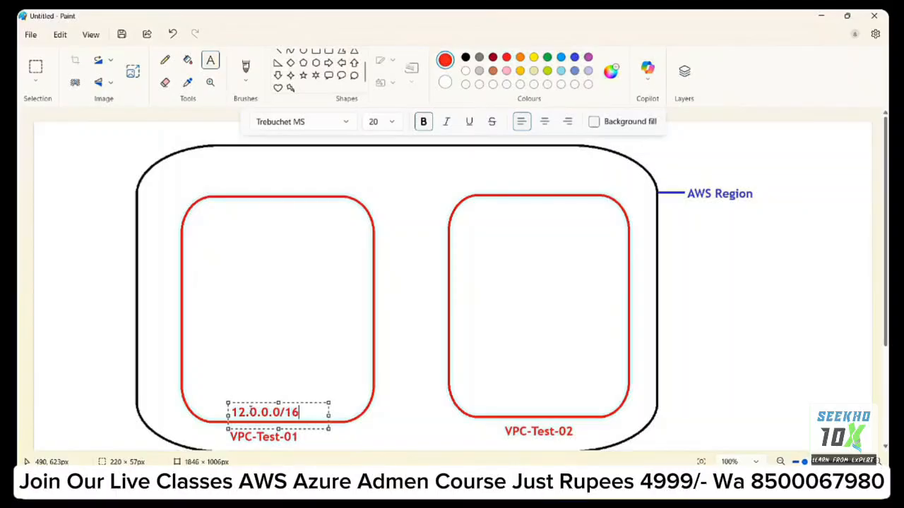
click(540, 403)
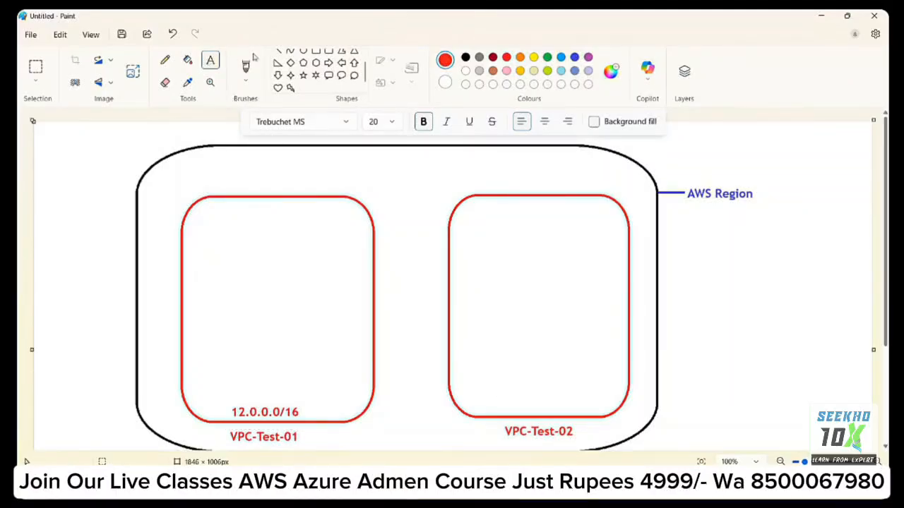
- Add the address range "13.0.0.0/16" in bold red inside the VPC-Test-02 rectangle, just above its lower edge
click(507, 405)
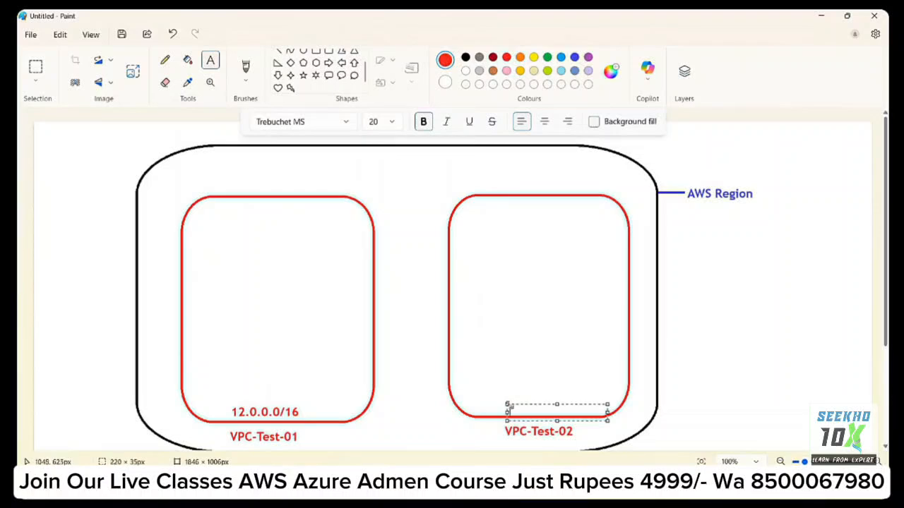
text(13.0.)
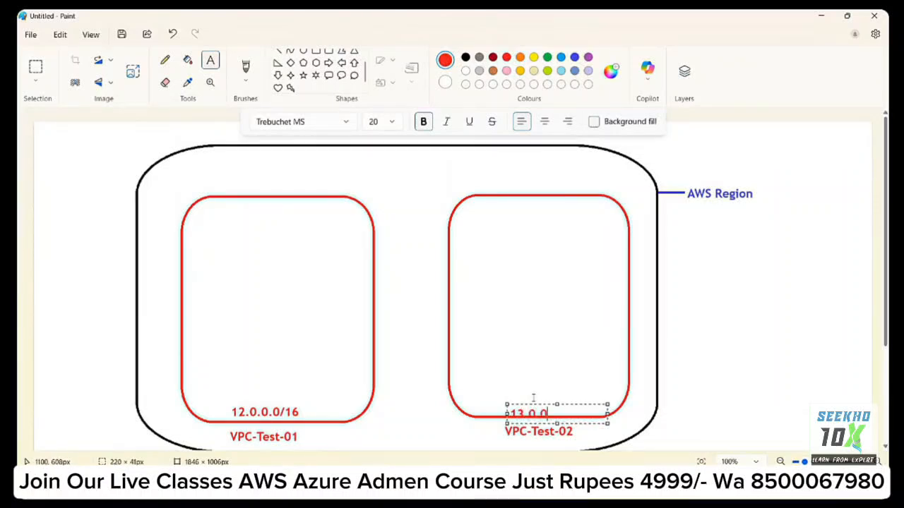
text(0/16)
drag(542, 405, 542, 399)
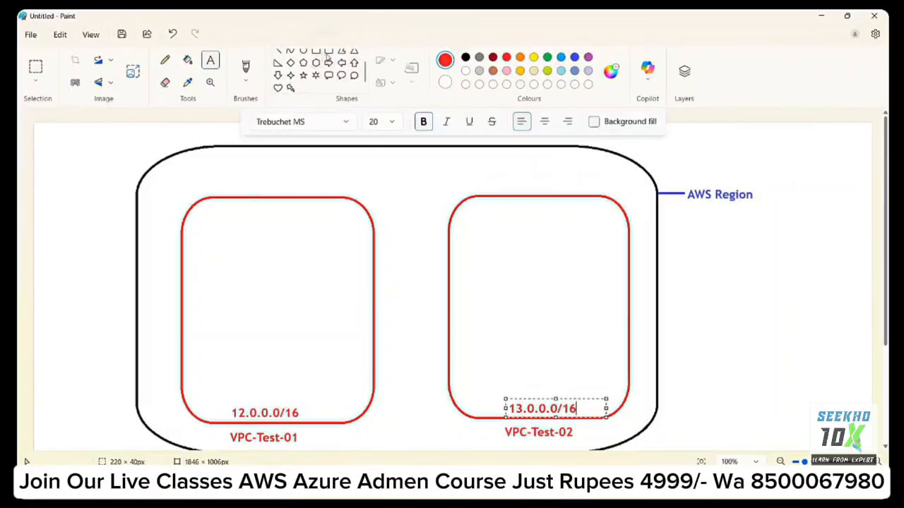
- Draw a green rounded rectangle about 167 × 63 px inside the region outline, above the upper-right corner of the VPC-Test-01 rectangle
click(329, 54)
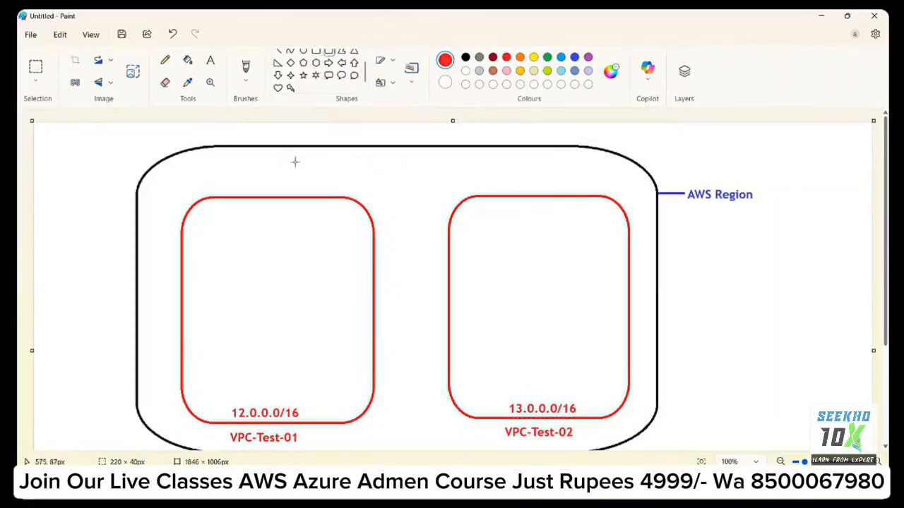
drag(282, 158, 331, 179)
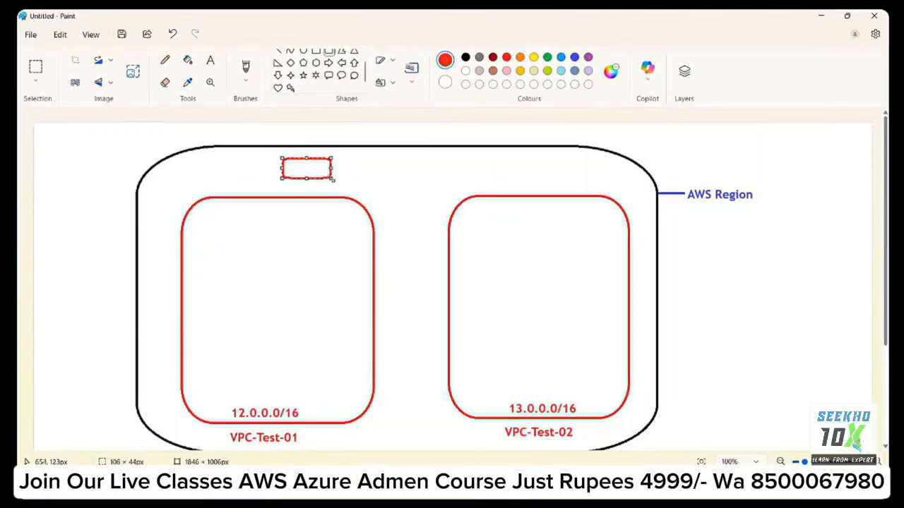
key(ctrl+z)
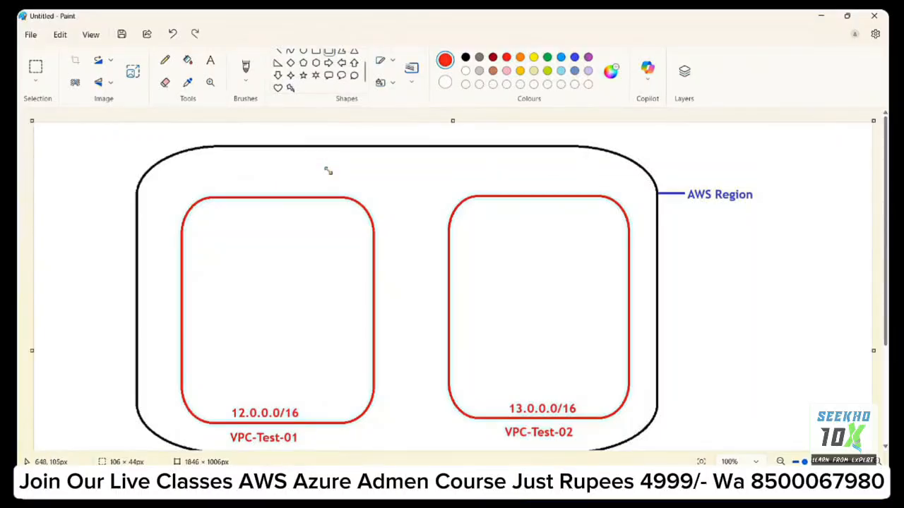
click(547, 58)
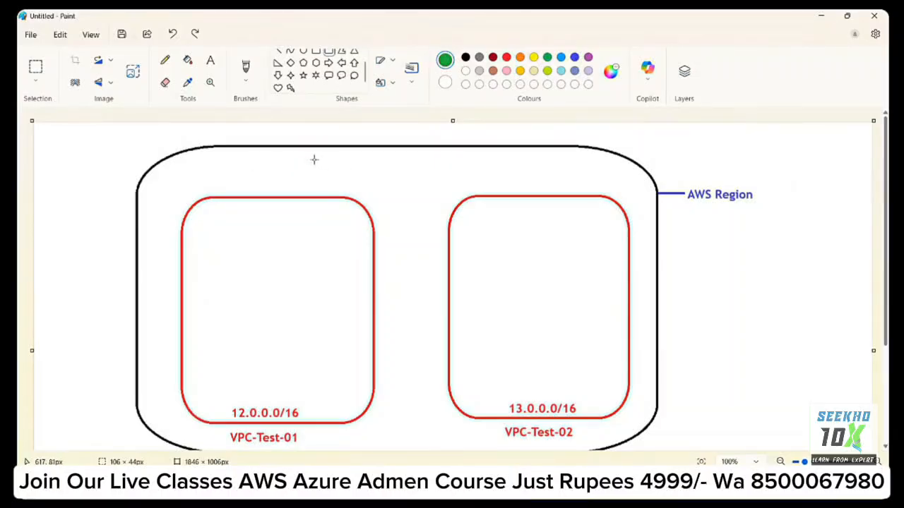
drag(310, 157, 387, 185)
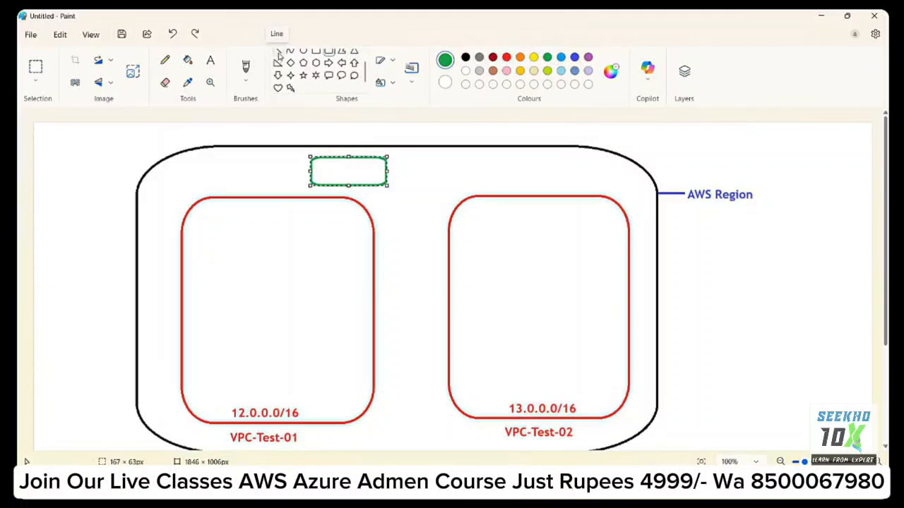
- Label the green rounded rectangle "IGW" in bold green text just to its right
click(209, 60)
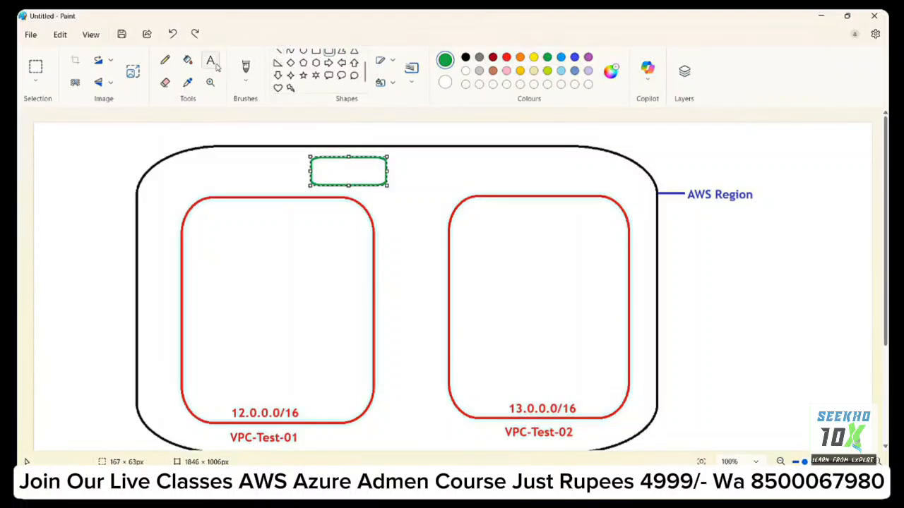
drag(397, 170, 499, 187)
click(416, 170)
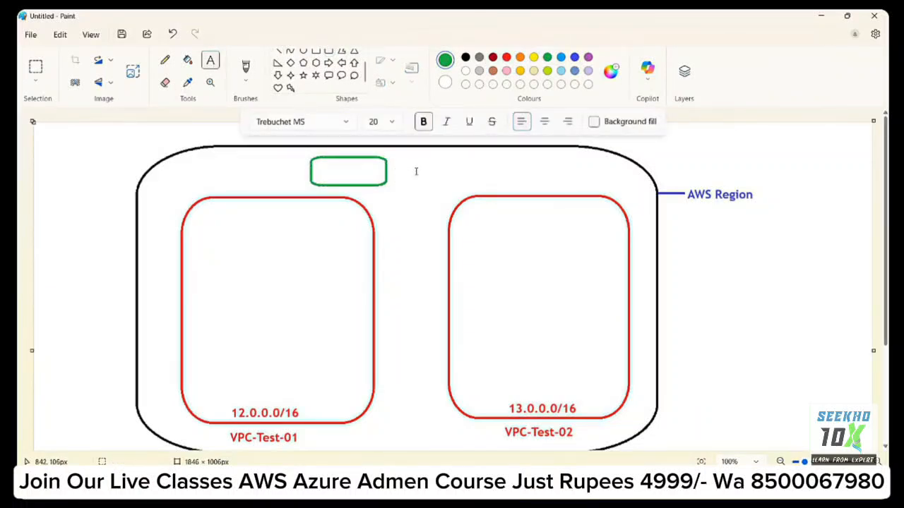
click(210, 63)
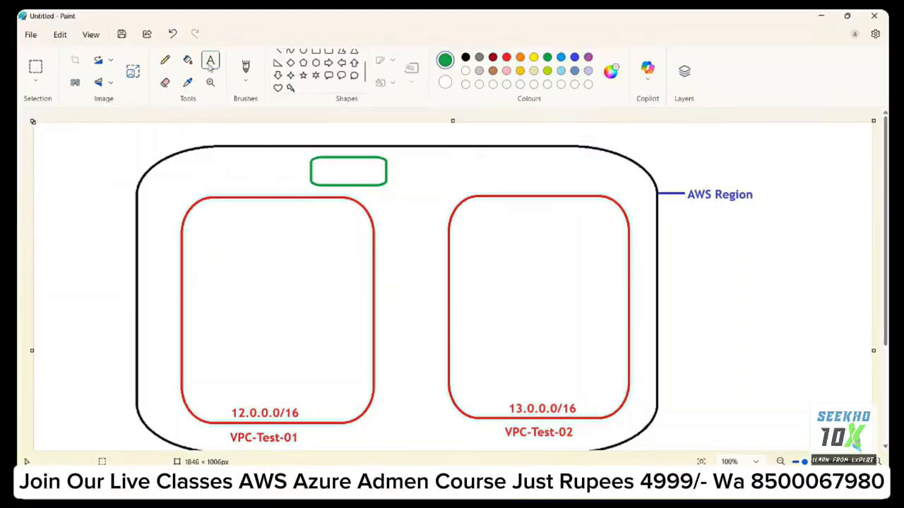
click(393, 172)
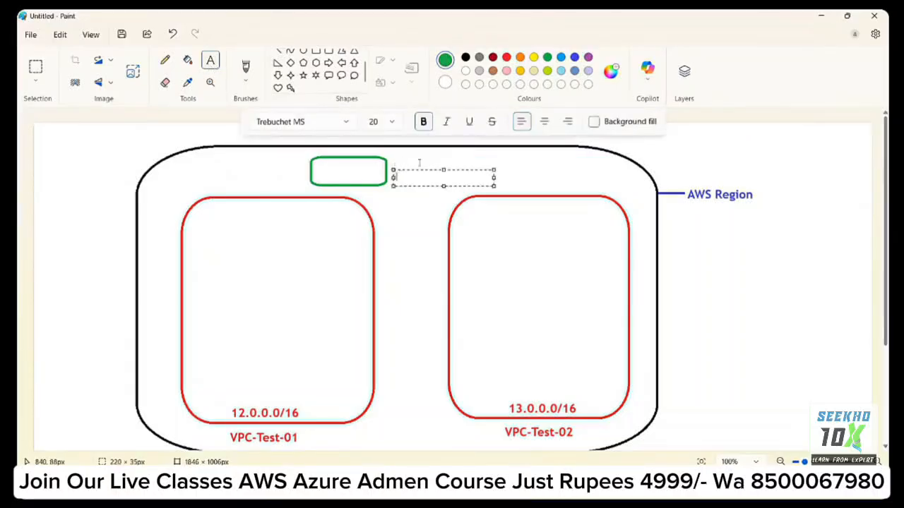
drag(425, 169, 423, 161)
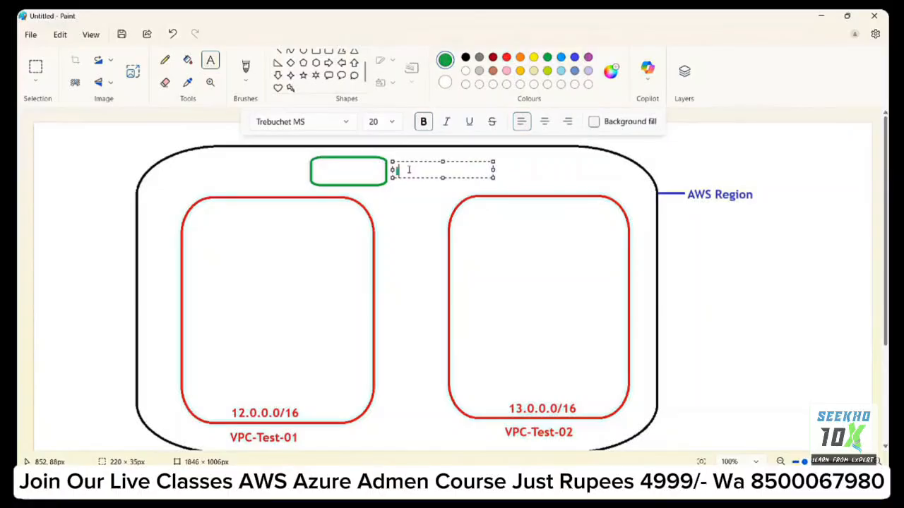
text(IGW)
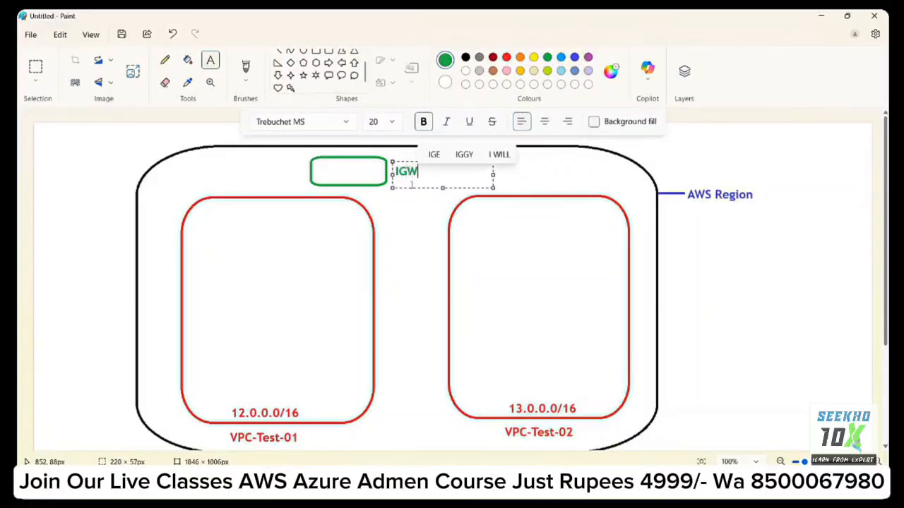
click(422, 242)
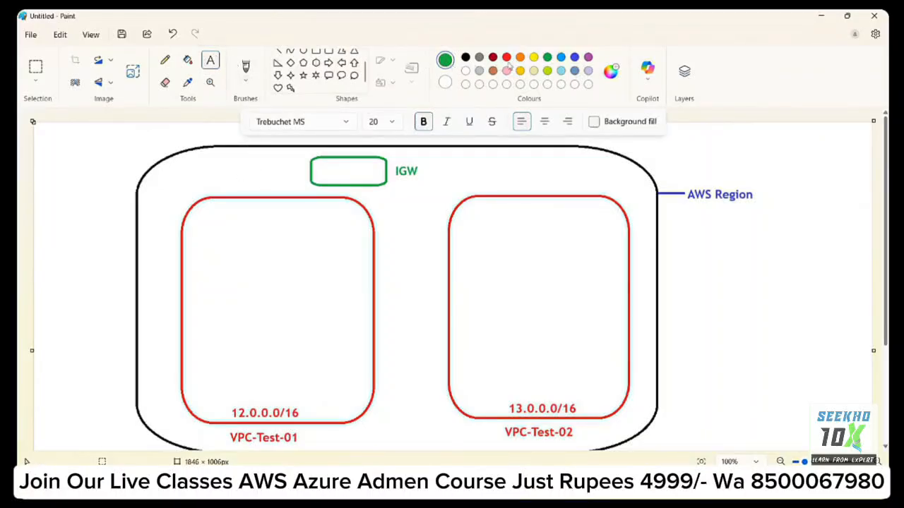
- Add the bold red text "Public Subnet" inside the VPC-Test-01 rectangle, just below its upper edge
click(506, 57)
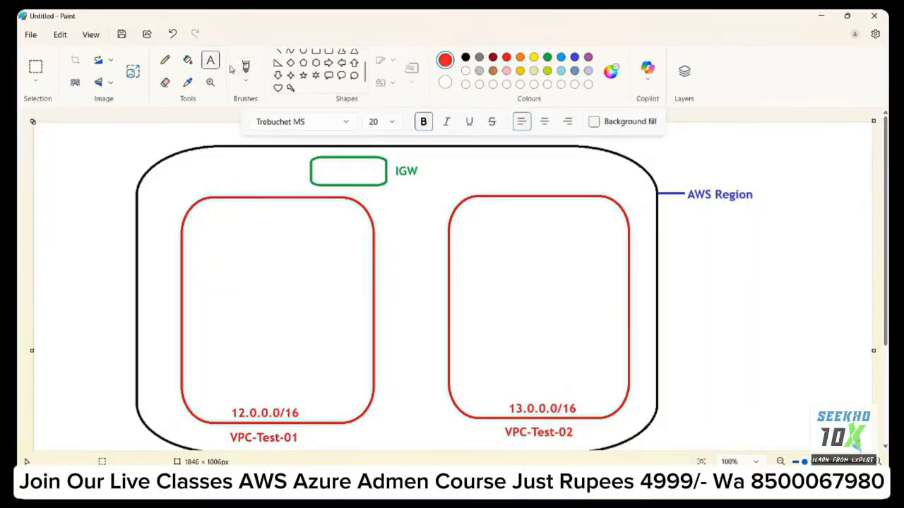
click(227, 213)
text(Publ)
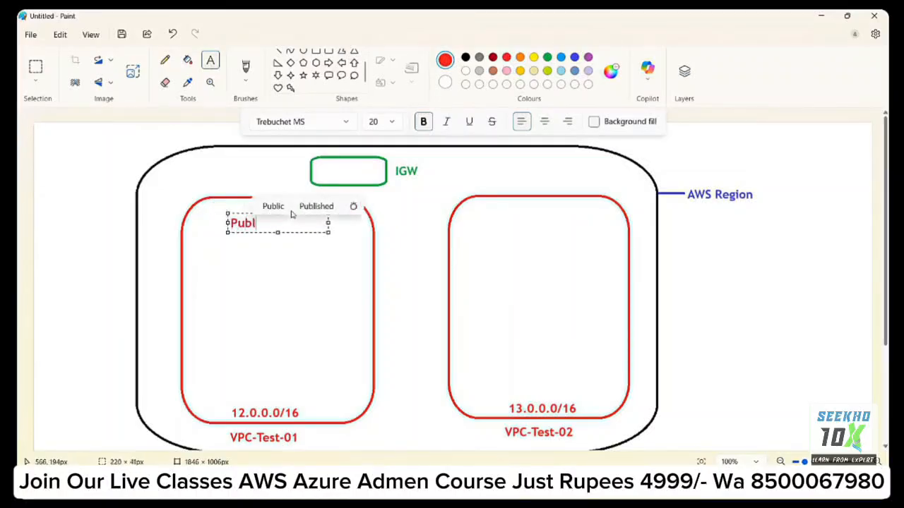
text(ic Subnet)
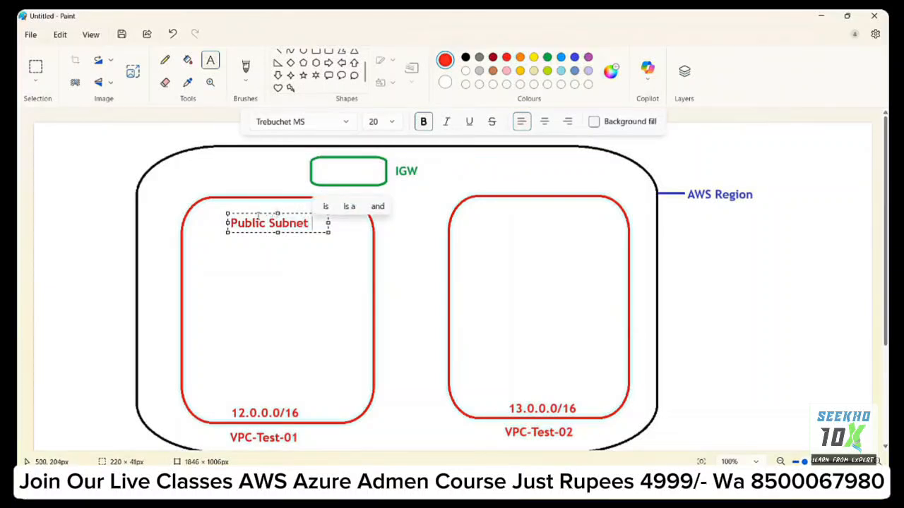
click(279, 240)
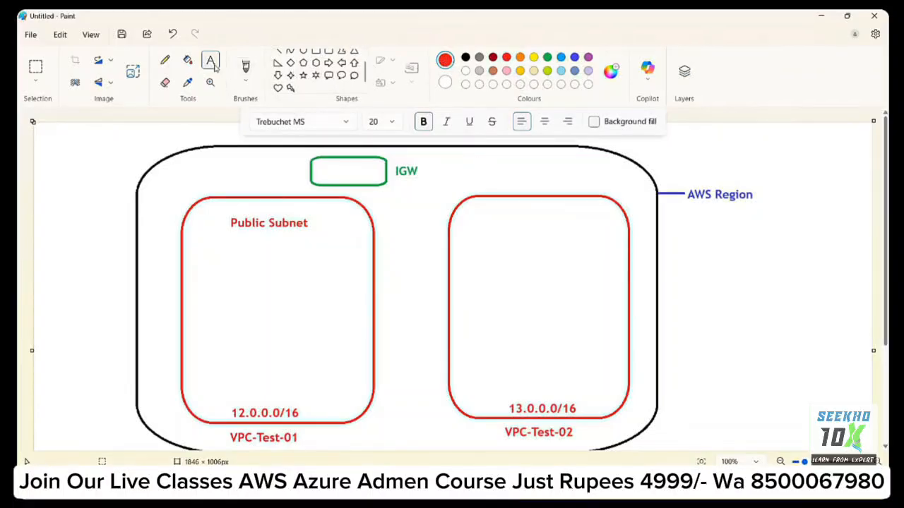
- Add the bold red text "Private Subnet" inside the VPC-Test-02 rectangle, just below its upper edge
click(503, 224)
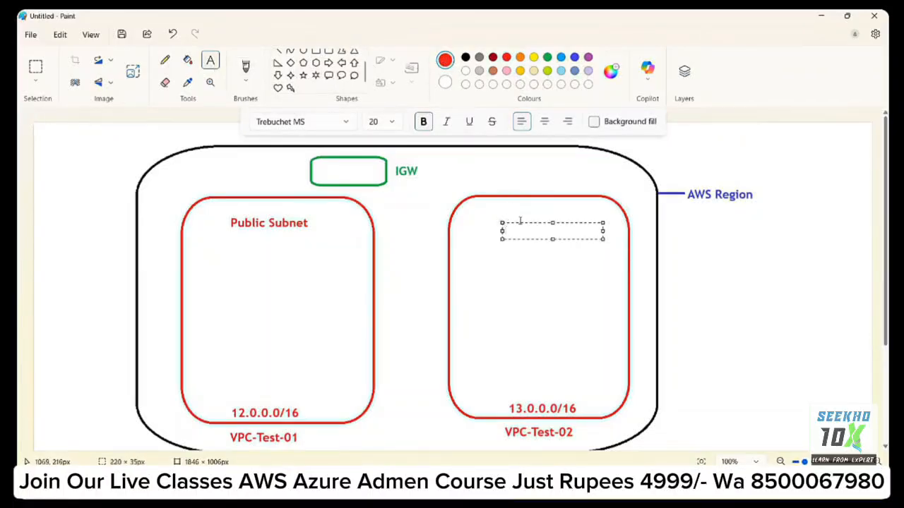
drag(526, 222, 520, 213)
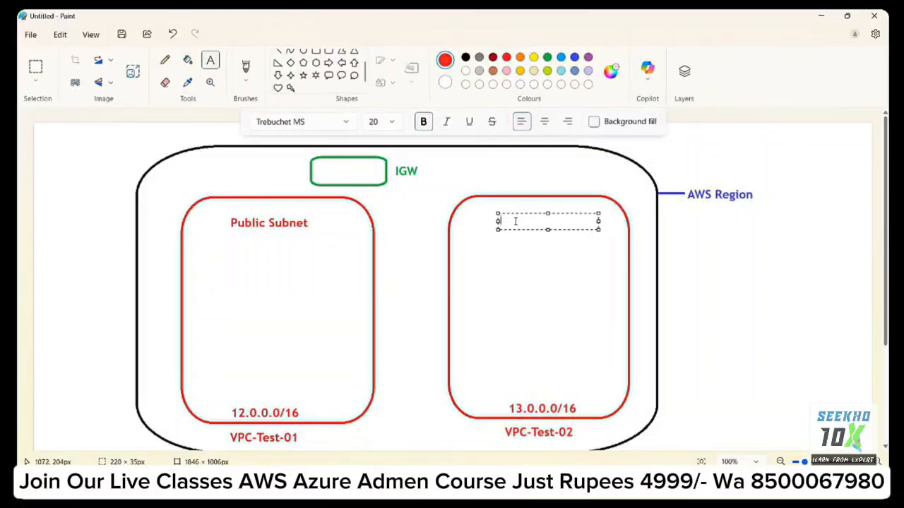
text(Priv)
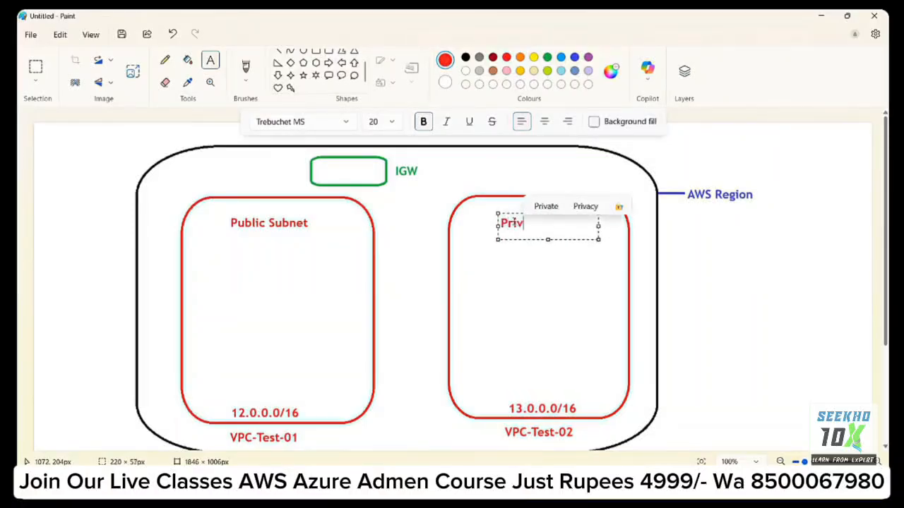
key(BackSpace)
text(va)
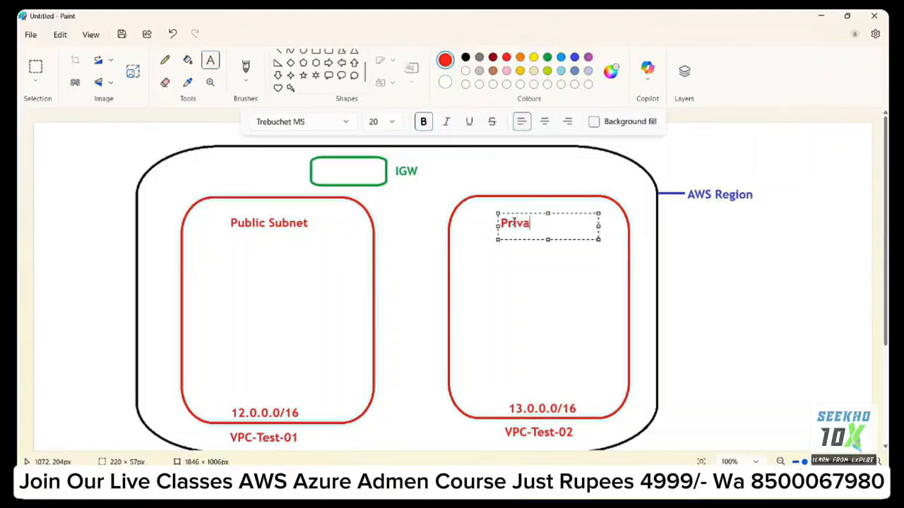
text(te Subnet)
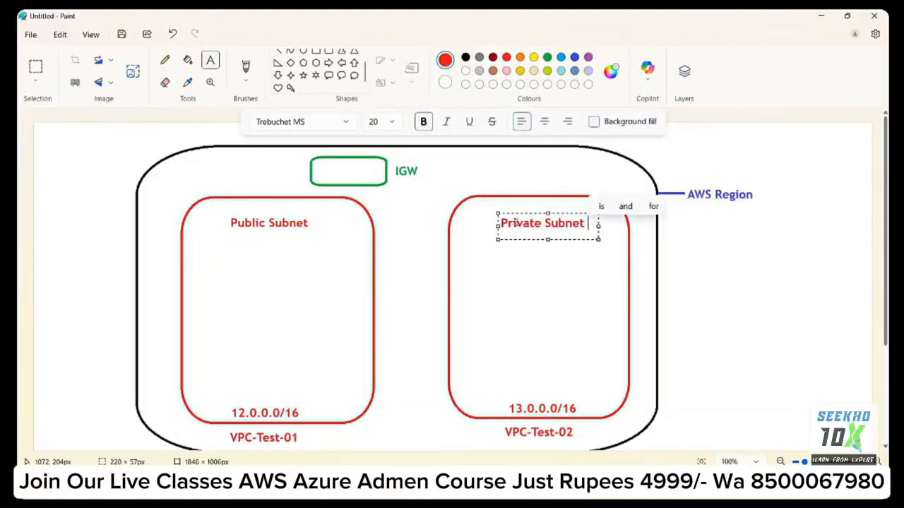
click(719, 257)
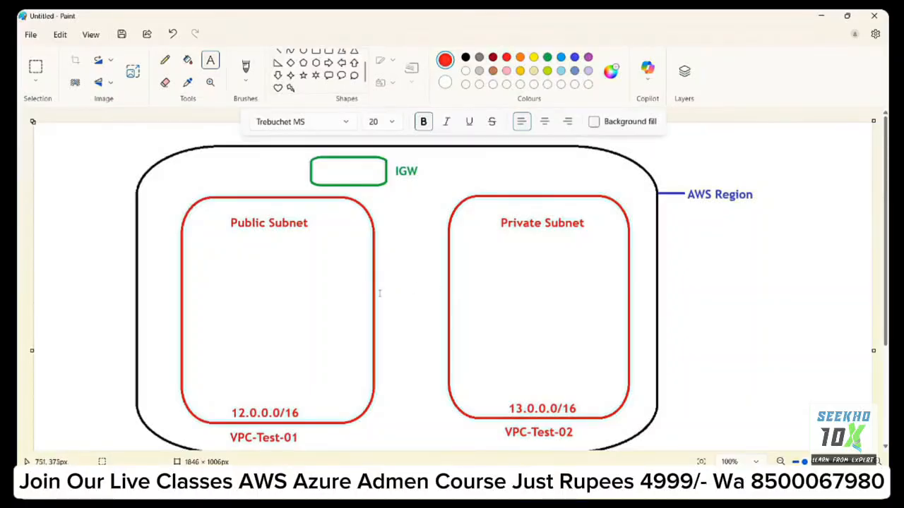
- Draw a purple circle about 117 × 121 px in the gap between the two VPC rectangles
click(305, 51)
drag(393, 233, 440, 279)
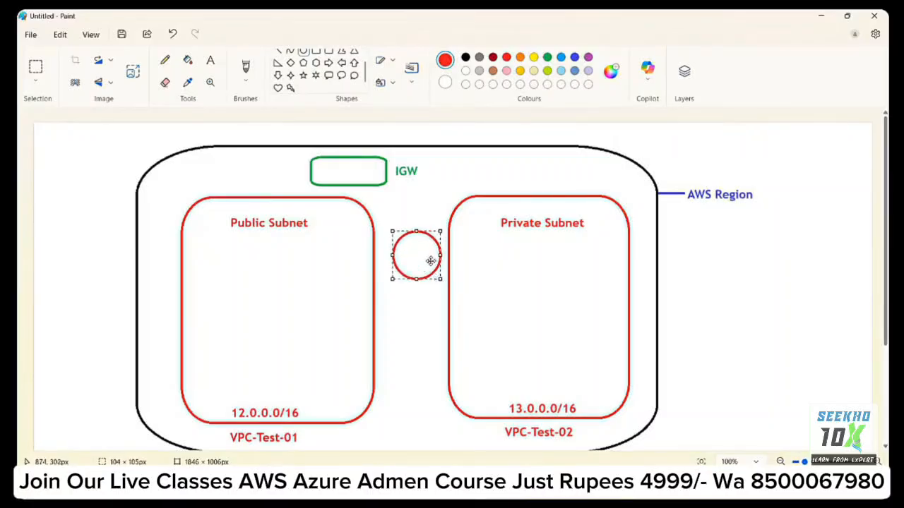
key(ctrl+z)
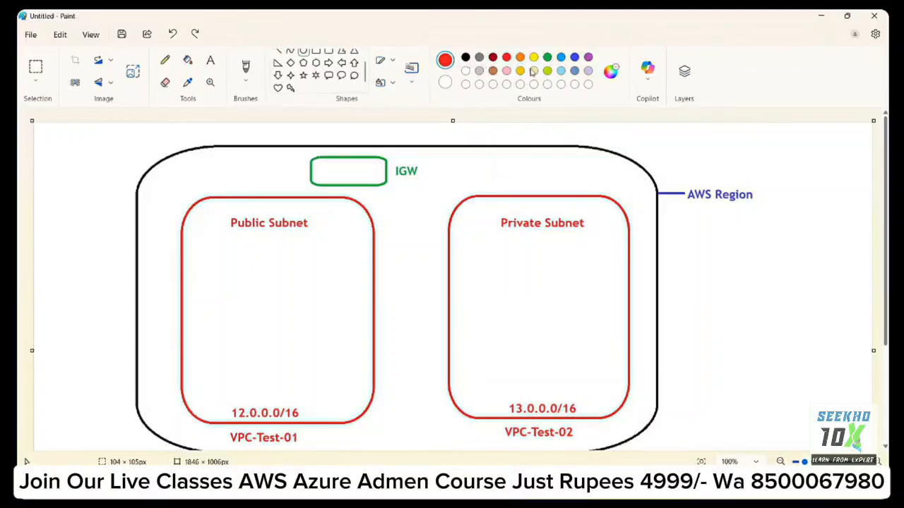
click(588, 57)
drag(387, 242, 441, 299)
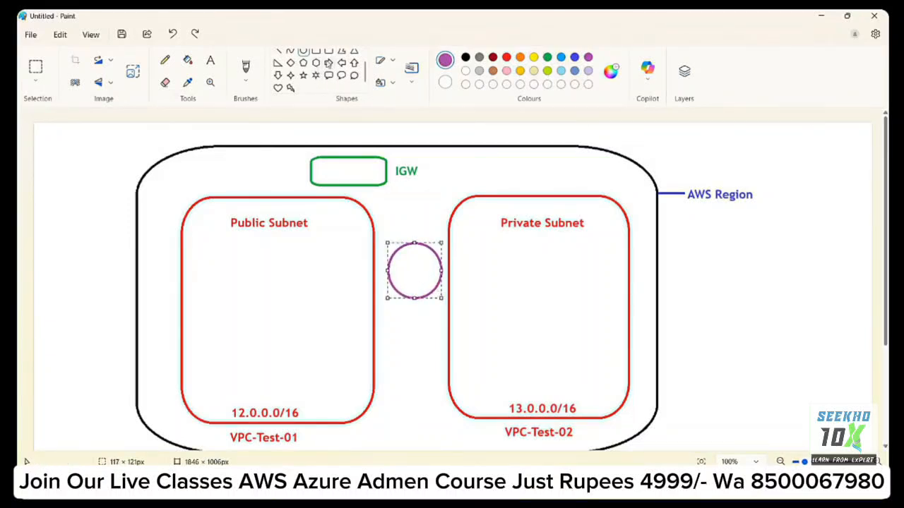
- Label the purple circle "Route Table" in bold purple text just above it, fitted between the two VPC rectangles
click(211, 60)
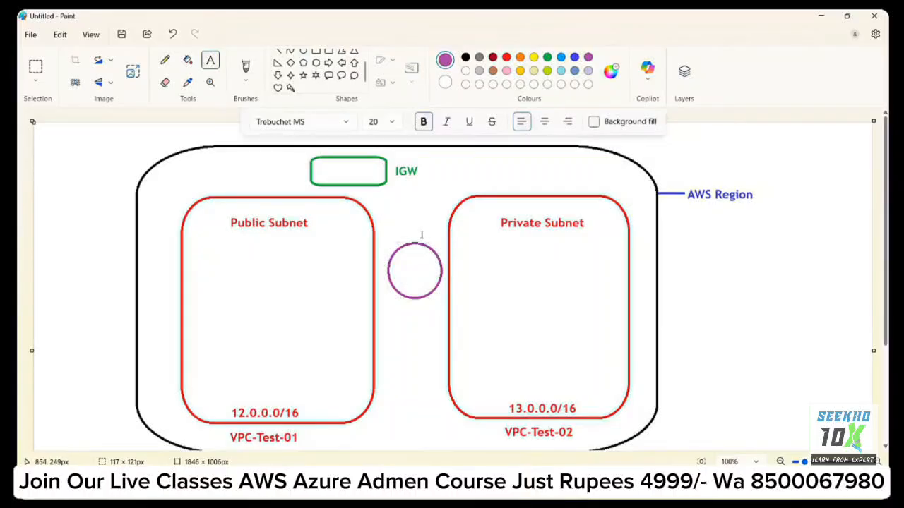
click(390, 228)
text(R)
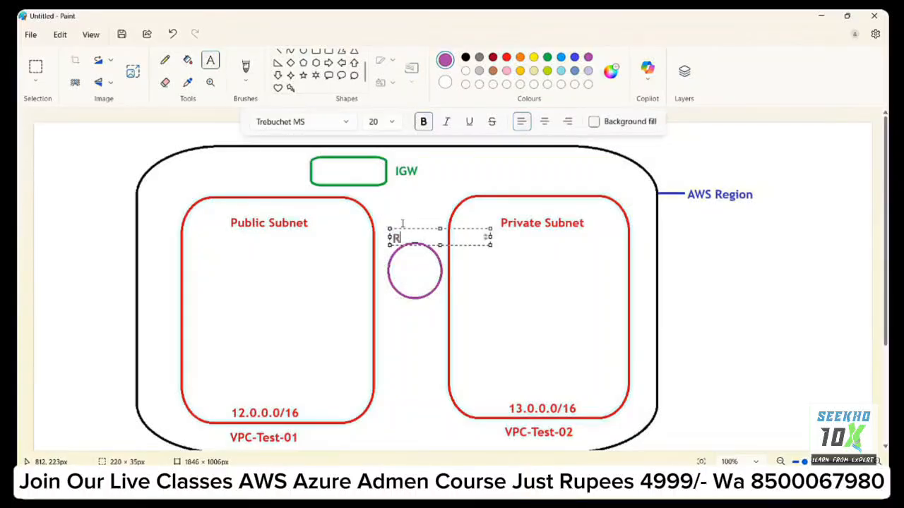
text(oute )
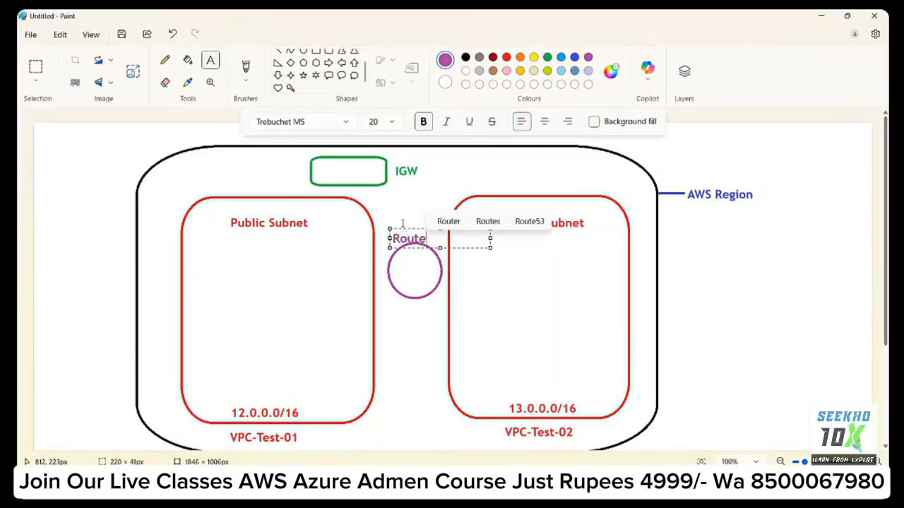
text(t)
key(BackSpace)
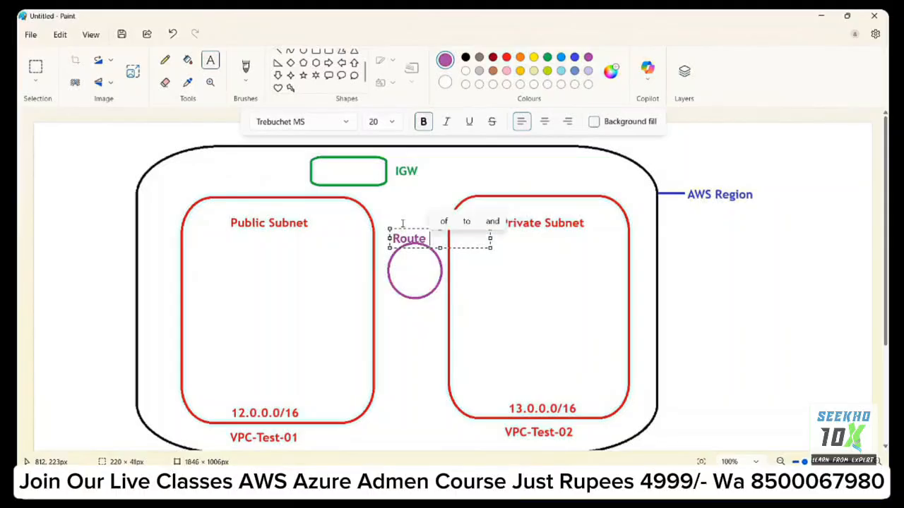
text(t)
key(BackSpace)
text(Table)
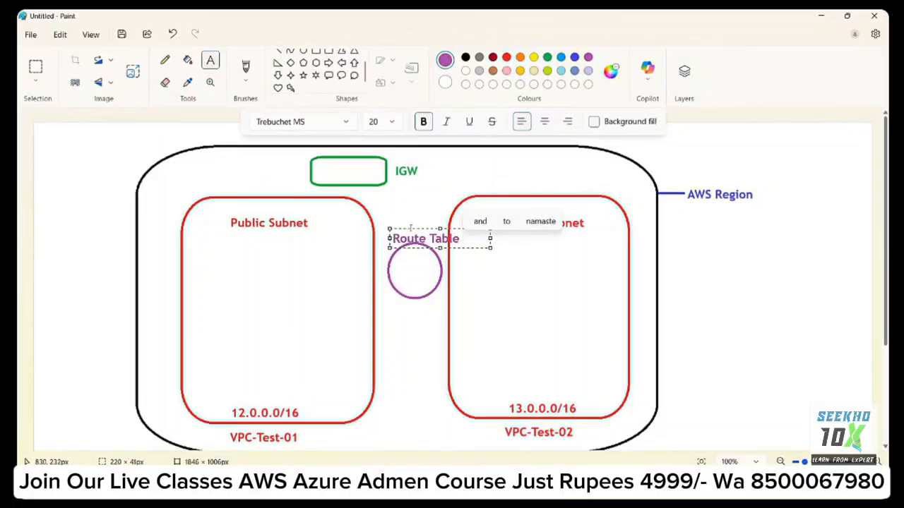
drag(412, 229, 401, 219)
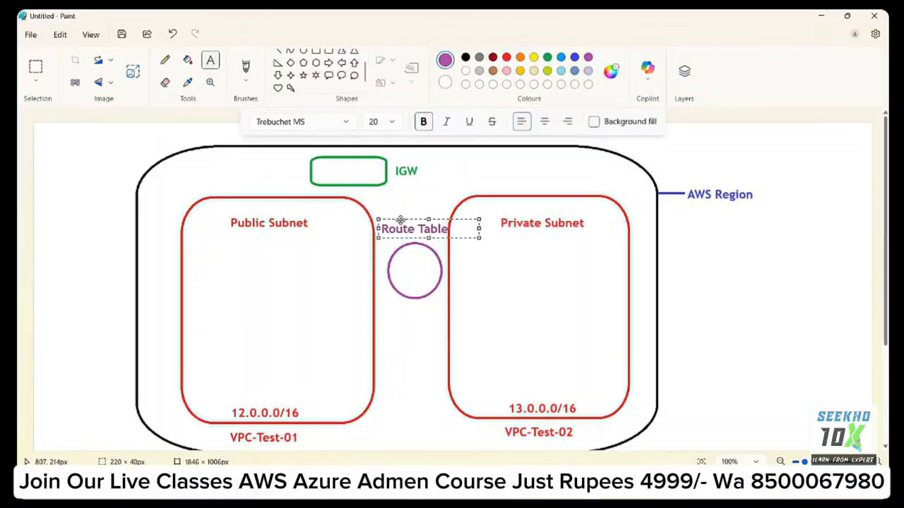
click(544, 292)
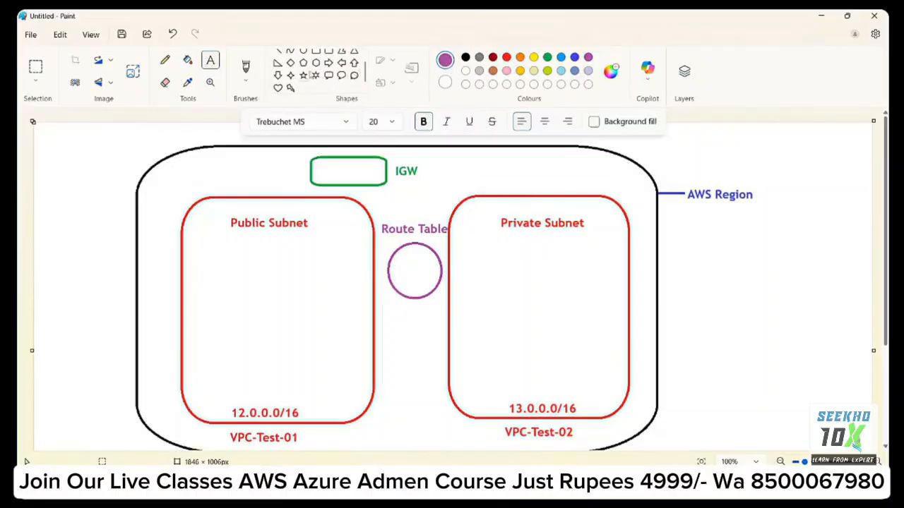
- Draw a brown hexagon about 130 × 88 px beside the IGW label, inside the upper edge of the AWS region outline
click(316, 63)
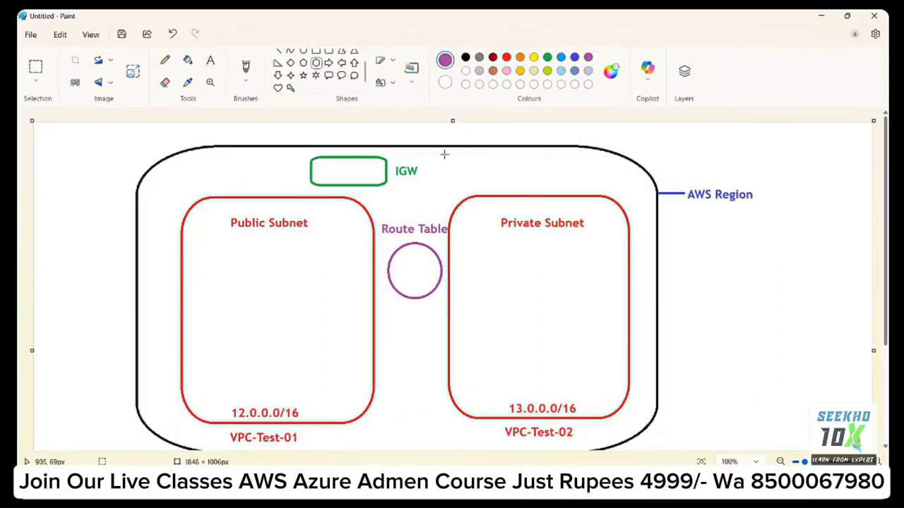
drag(443, 153, 496, 190)
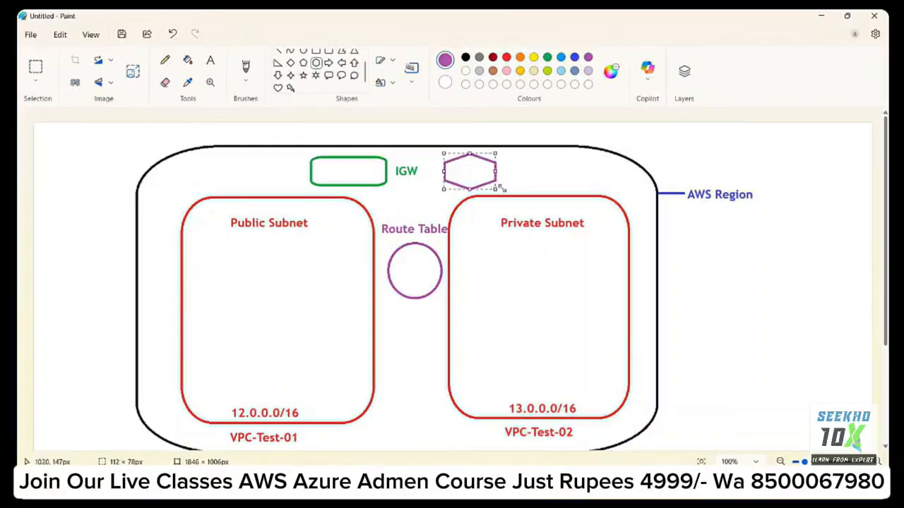
key(ctrl+z)
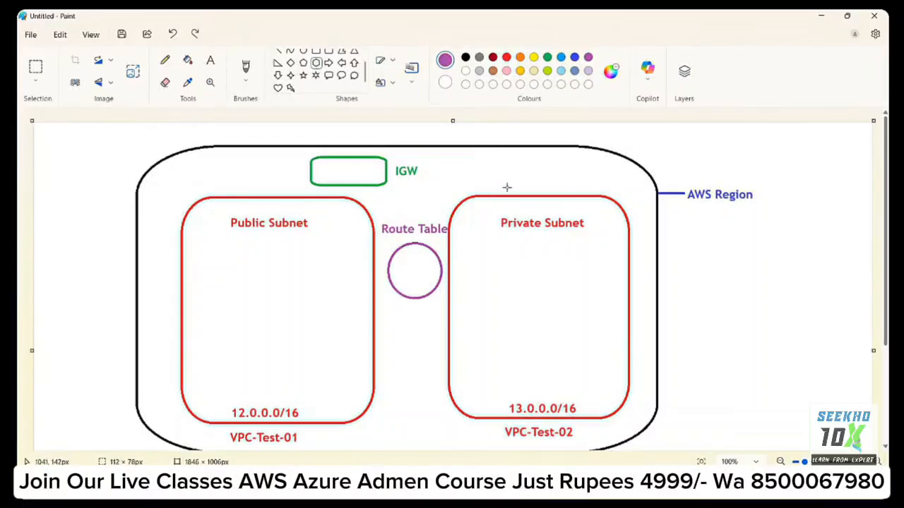
click(492, 71)
drag(430, 149, 492, 191)
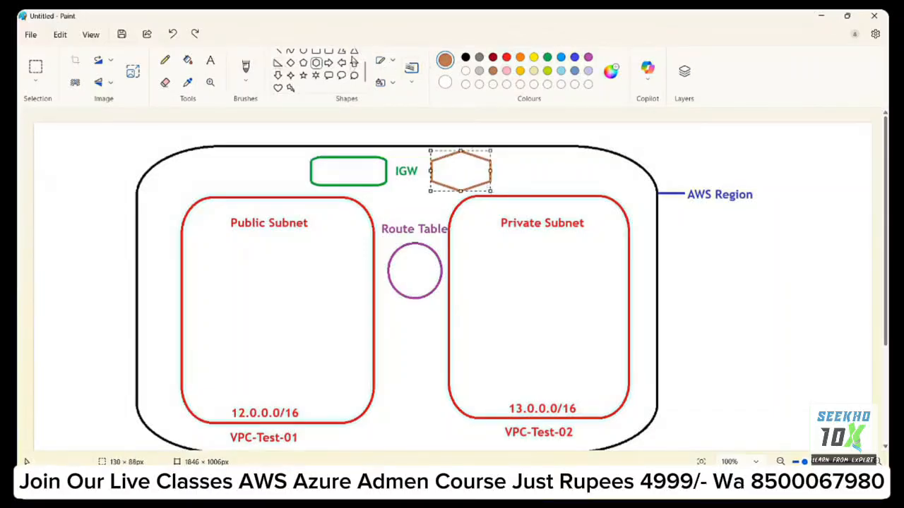
- Label the brown hexagon "VPC Parring" in bold brown text directly beside it
click(210, 60)
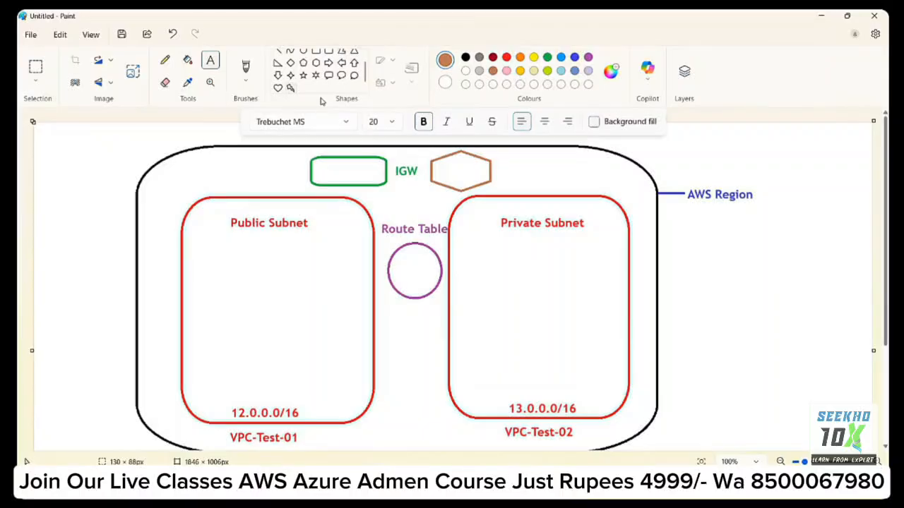
click(504, 172)
text(VPC P)
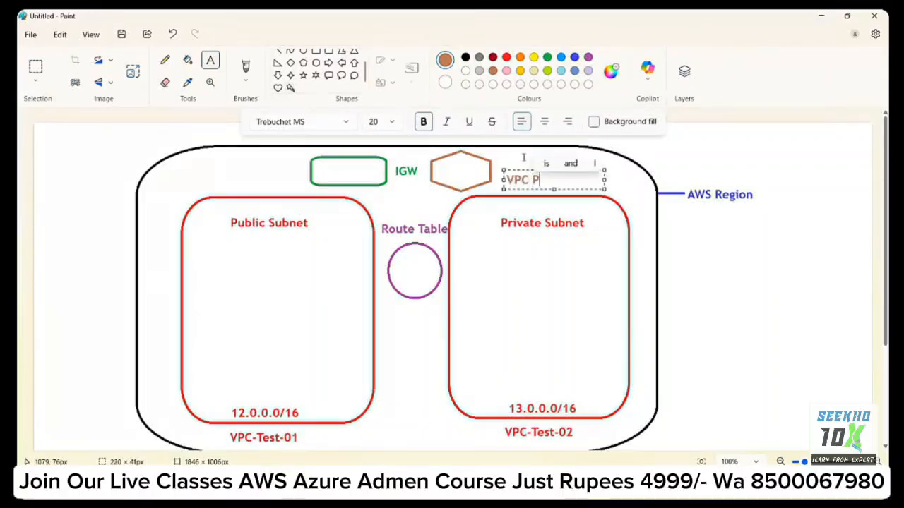
text(arring)
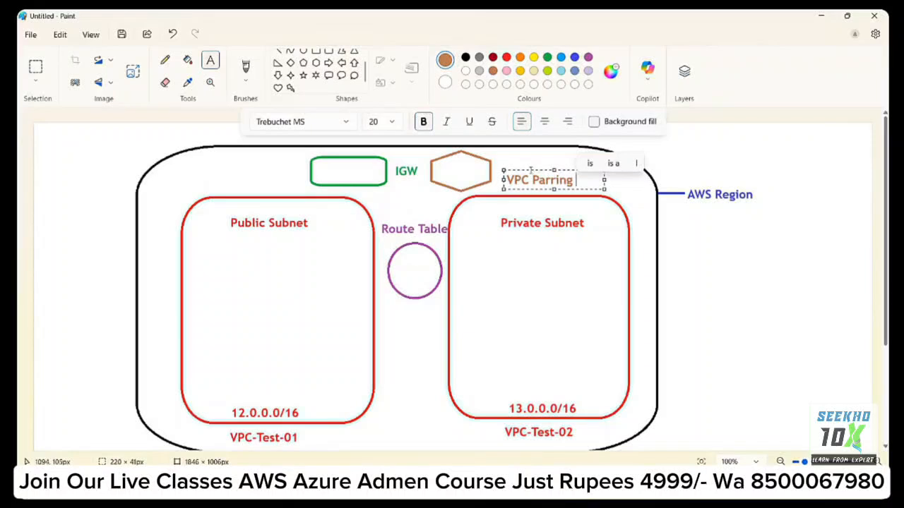
drag(531, 170, 525, 161)
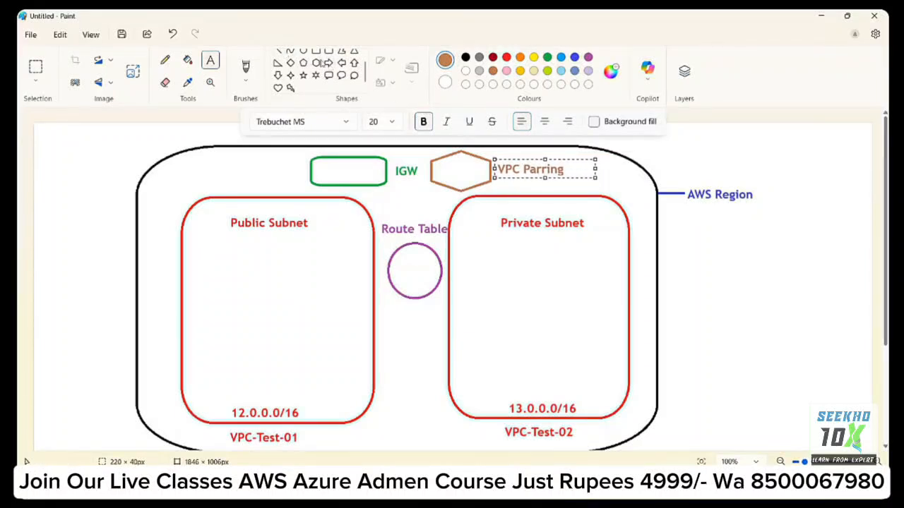
- Draw black connector lines from the IGW box to VPC-Test-01, and from the Route Table circle and the hexagon to both VPC rectangles
click(465, 57)
click(279, 53)
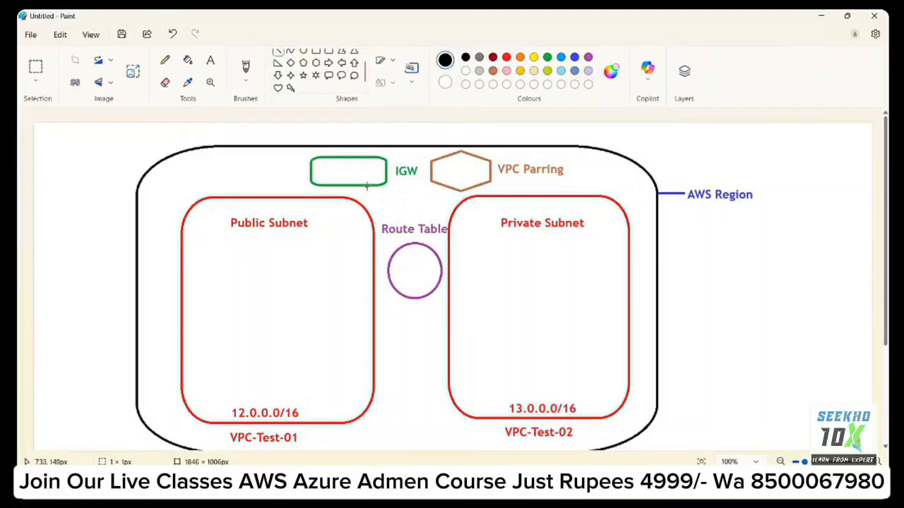
drag(367, 185, 358, 202)
drag(388, 272, 372, 275)
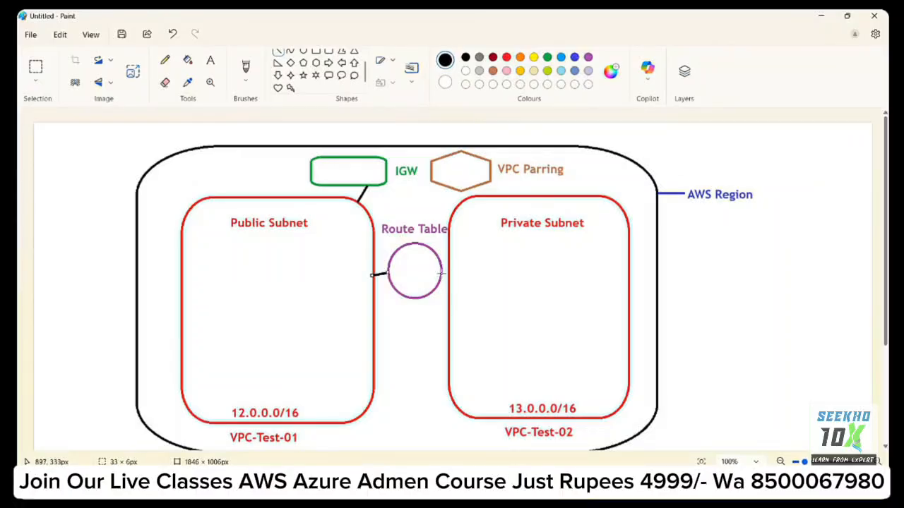
drag(442, 273, 449, 283)
drag(371, 220, 432, 184)
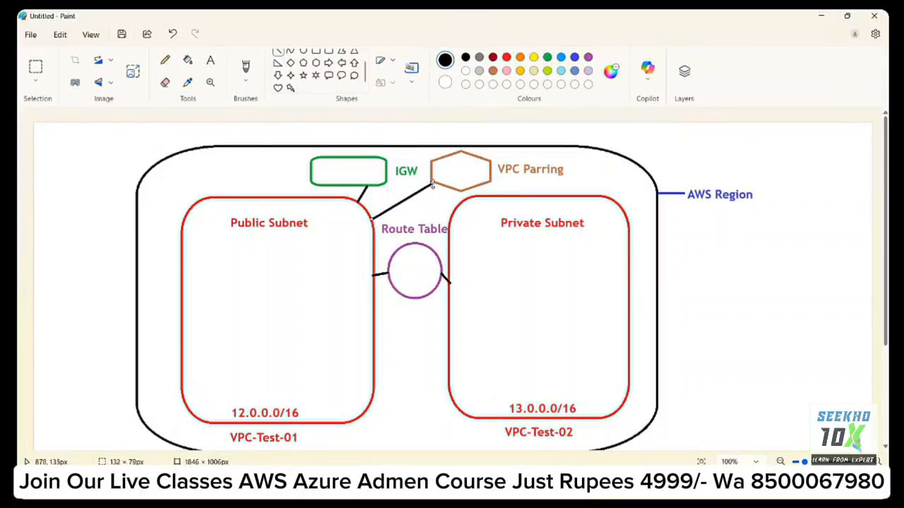
drag(470, 185, 484, 199)
- Draw two black rectangles, about 142 × 132 px inside VPC-Test-01 and about 156 × 124 px inside VPC-Test-02
click(315, 52)
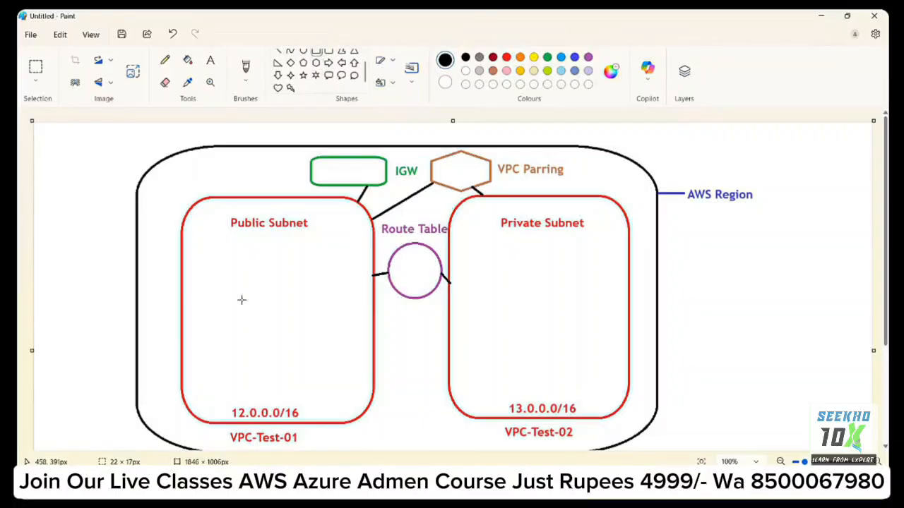
drag(241, 299, 306, 360)
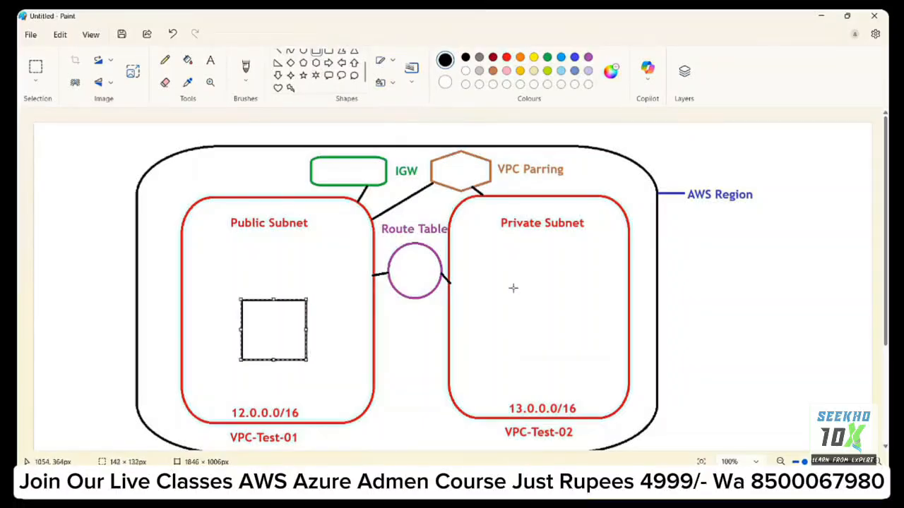
drag(510, 290, 582, 346)
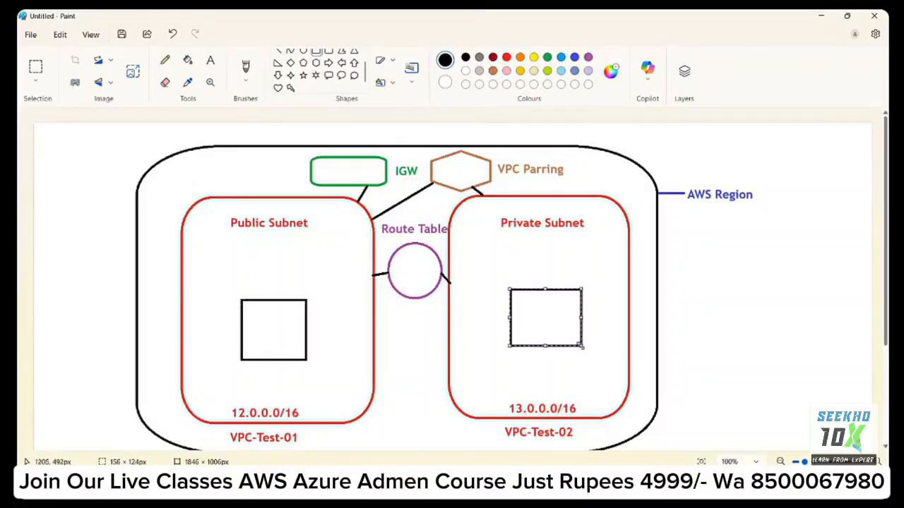
- Add the bold black label "EC2" just above the black rectangle inside VPC-Test-01
click(210, 60)
click(281, 259)
click(255, 290)
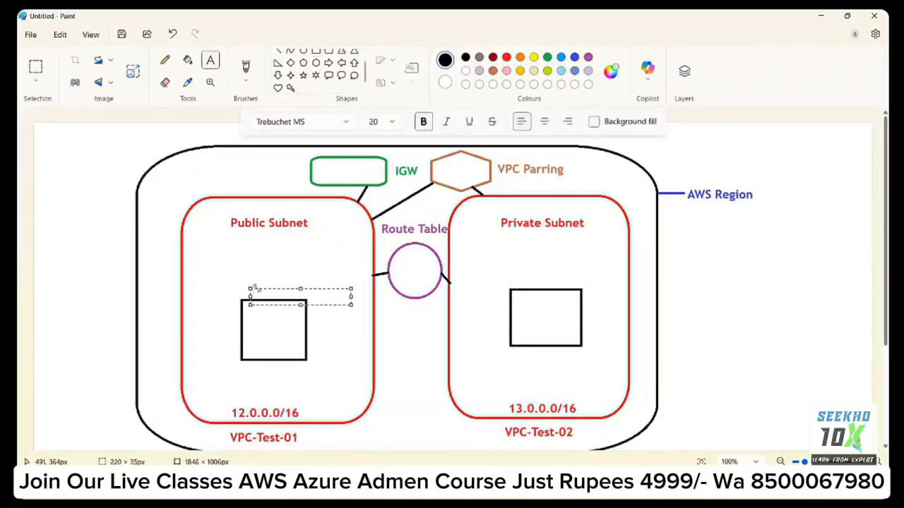
text(EC2)
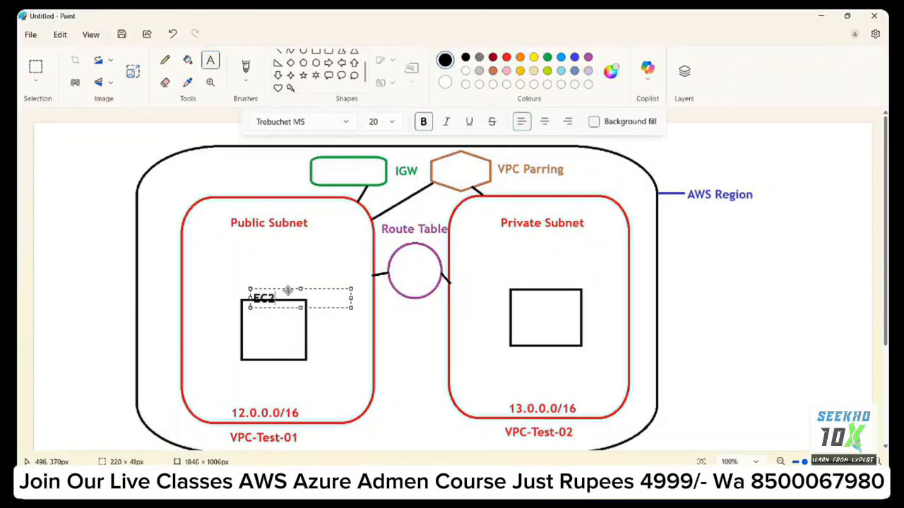
drag(290, 290, 290, 281)
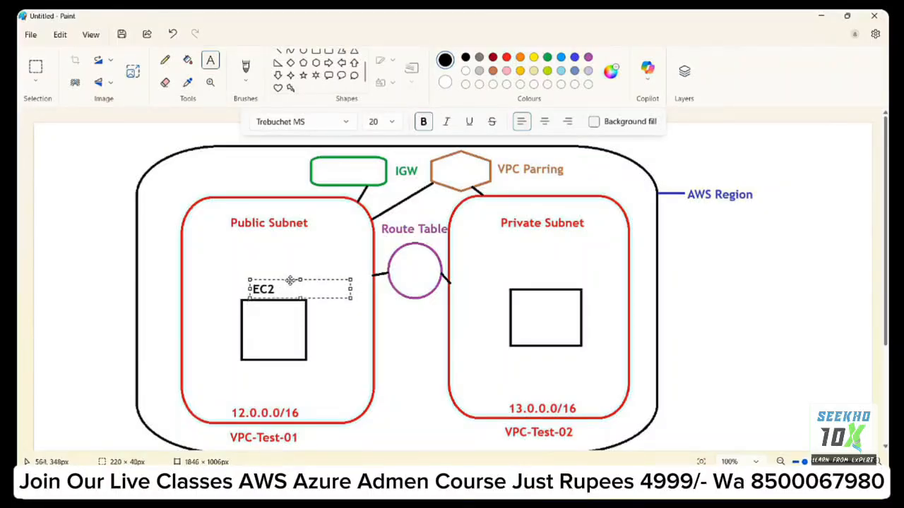
- Add the bold black label "EC2" just above the black rectangle inside VPC-Test-02
click(534, 280)
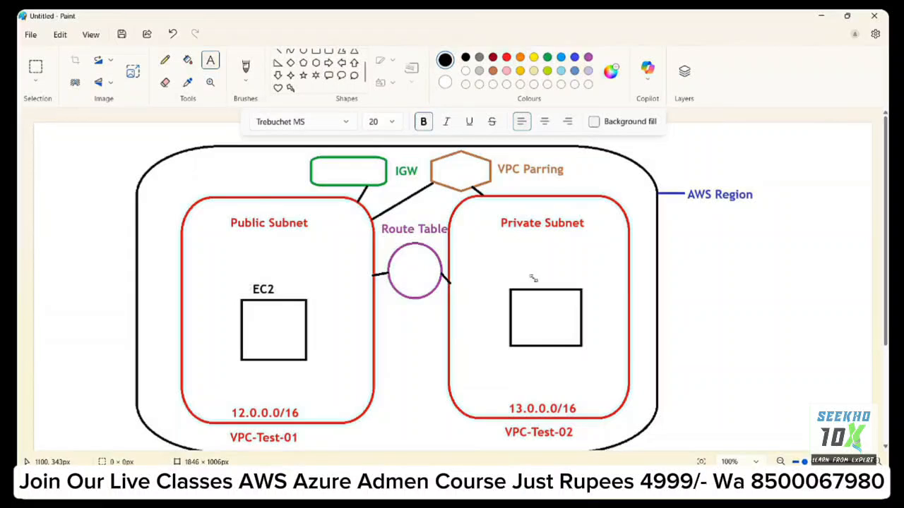
click(532, 279)
text(EC2)
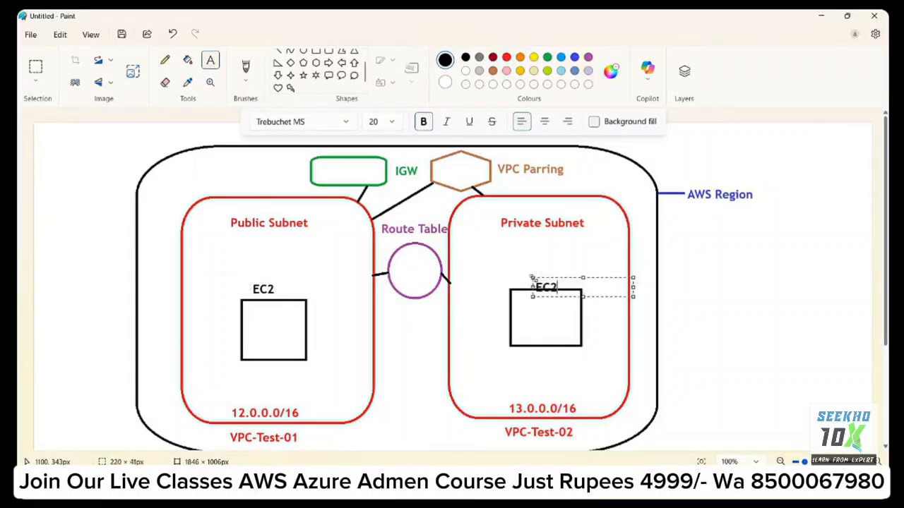
drag(533, 286, 526, 278)
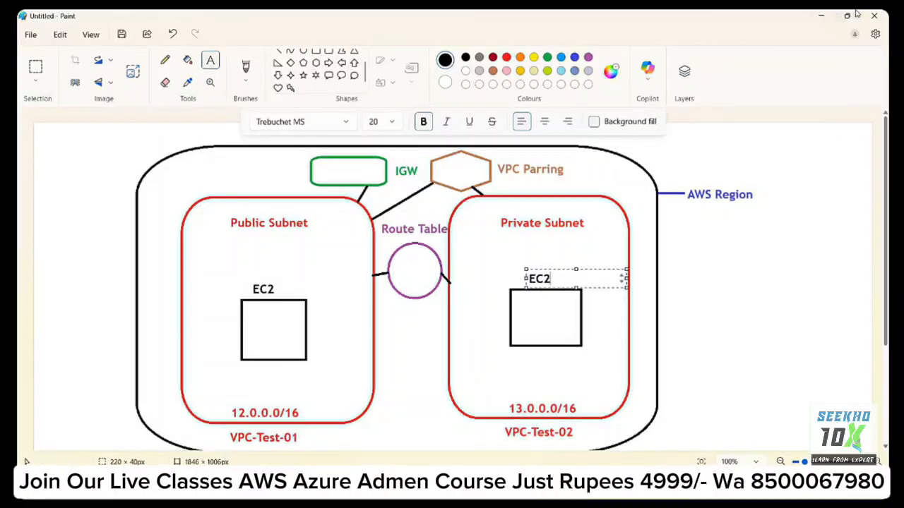
- Switch to the live session in the browser and accept the raised-hand request in the participant list
click(821, 17)
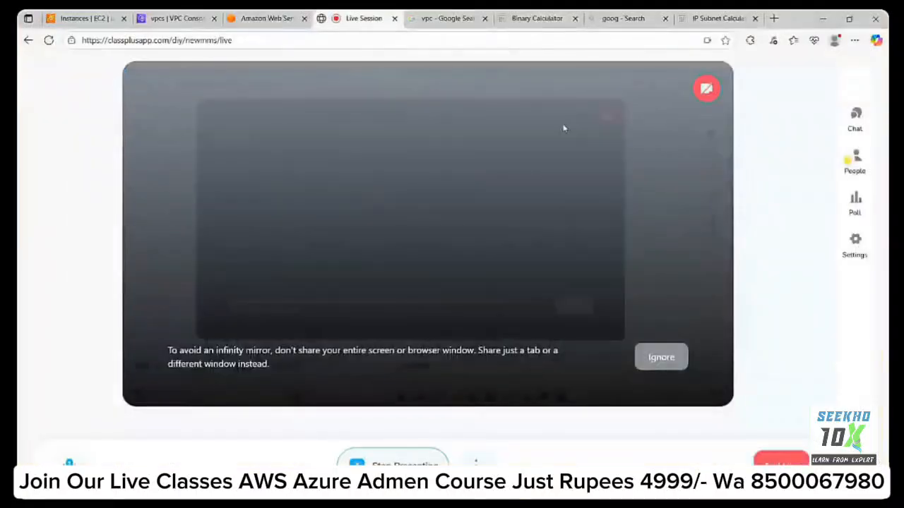
click(856, 161)
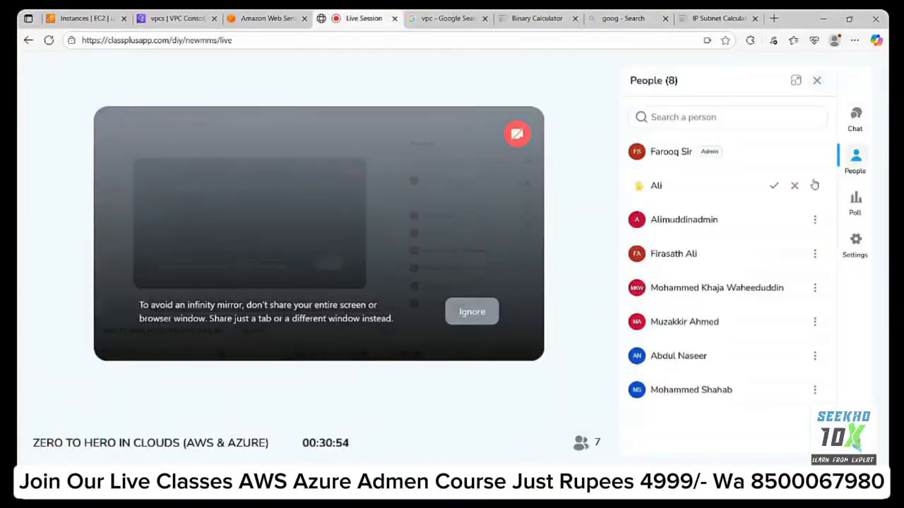
click(773, 186)
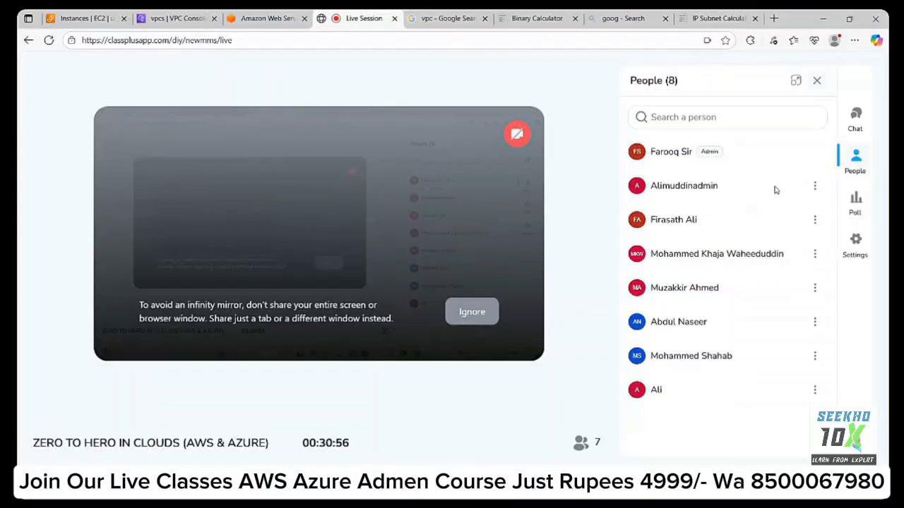
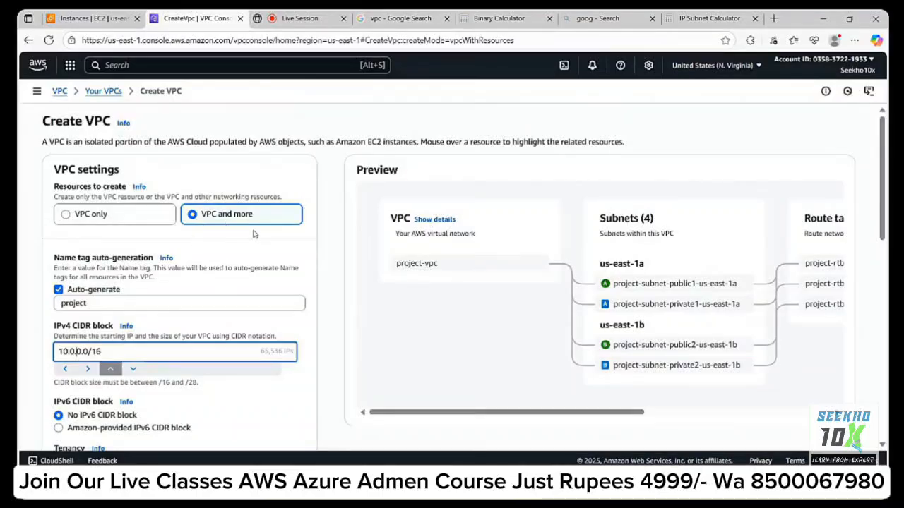
- Set the resources to create to VPC only and create the VPC named VPC-Test-01 with IPv4 CIDR 12.0.0.0/16
click(105, 218)
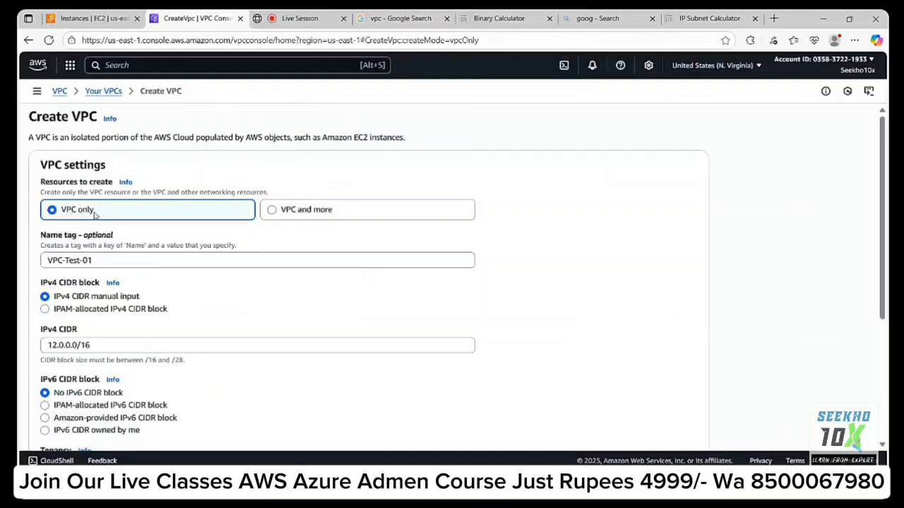
scroll(553, 265, down, 3)
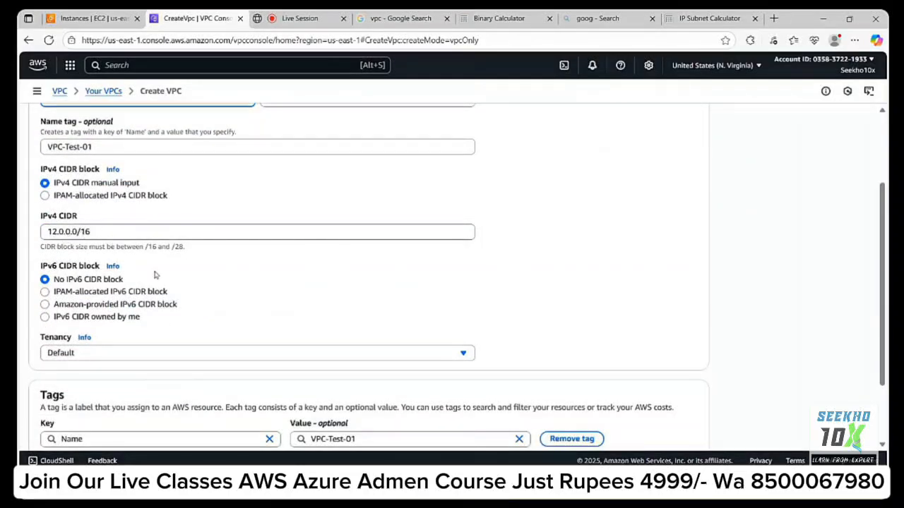
scroll(537, 222, down, 3)
click(682, 423)
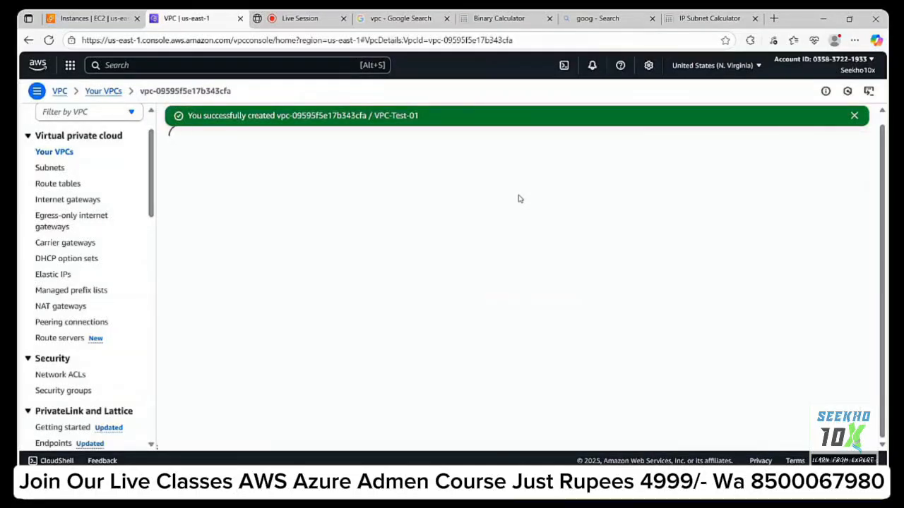
- Start creating a second VPC and set its name tag to VPC-Test-02
scroll(276, 265, down, 1)
scroll(275, 265, up, 1)
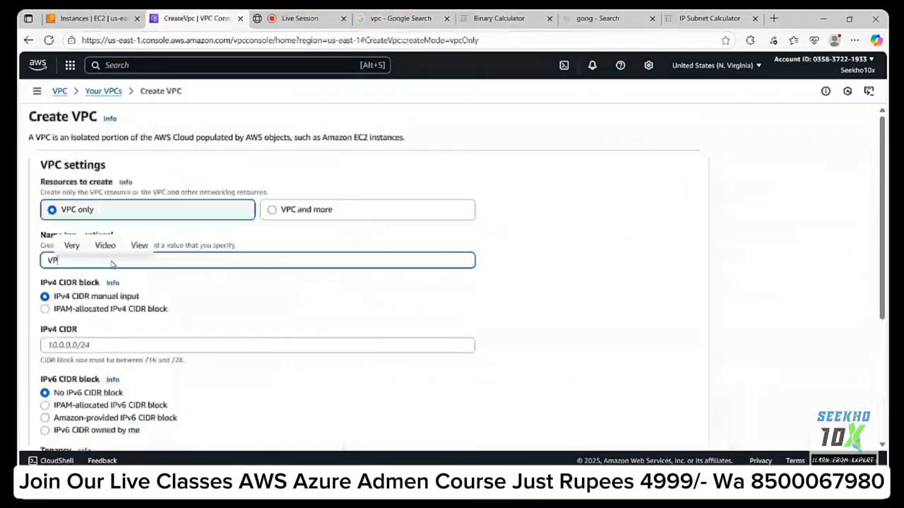
text(C)
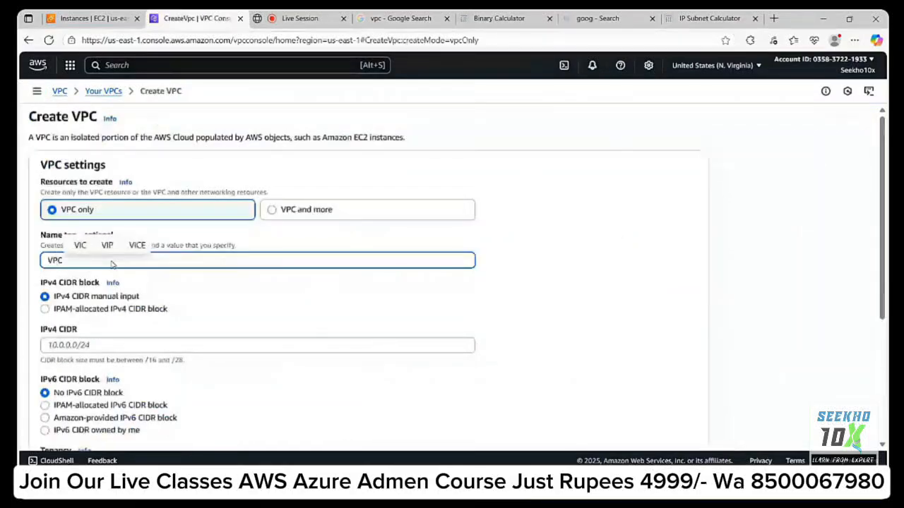
text(-Tes)
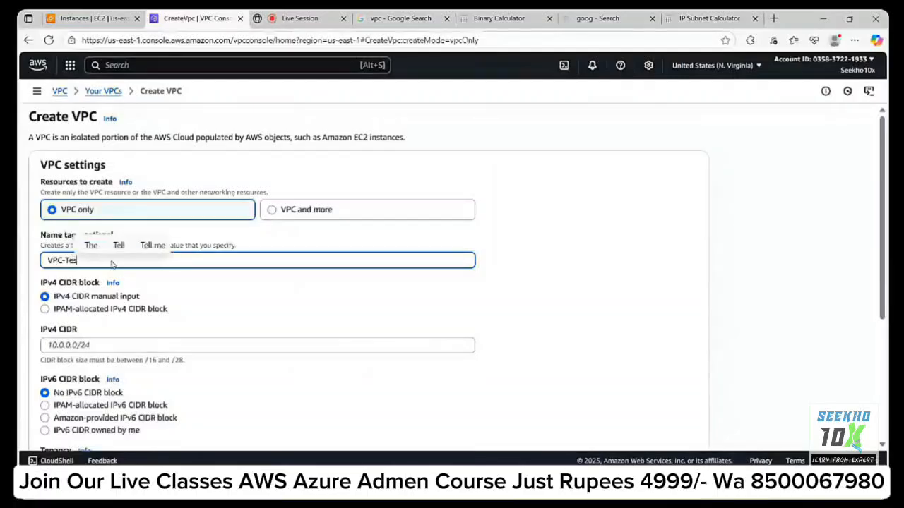
text(t-0)
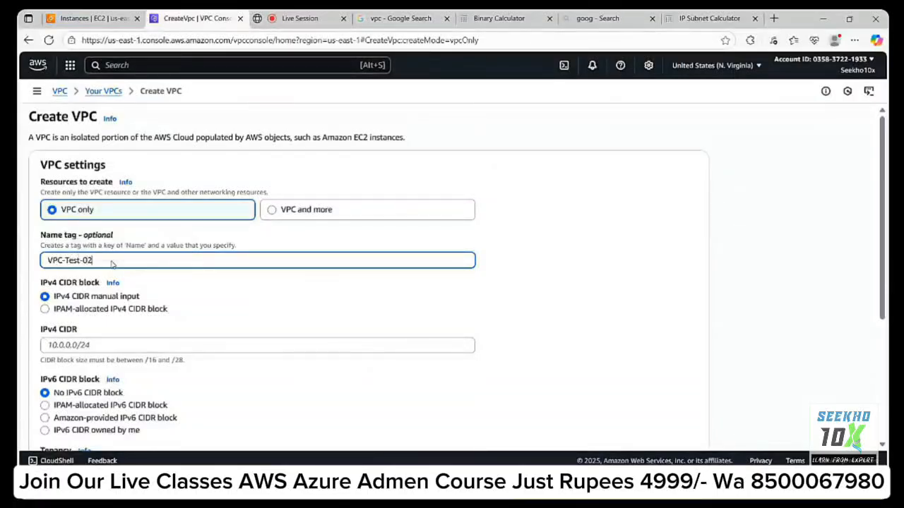
text(2)
click(558, 275)
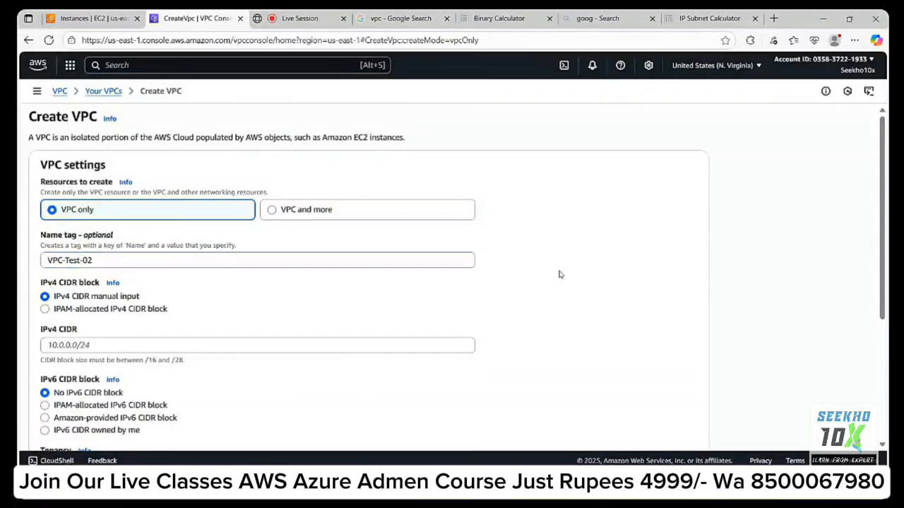
- Set the IPv4 CIDR of VPC-Test-02 to 13.0.0.0/16
scroll(571, 271, down, 2)
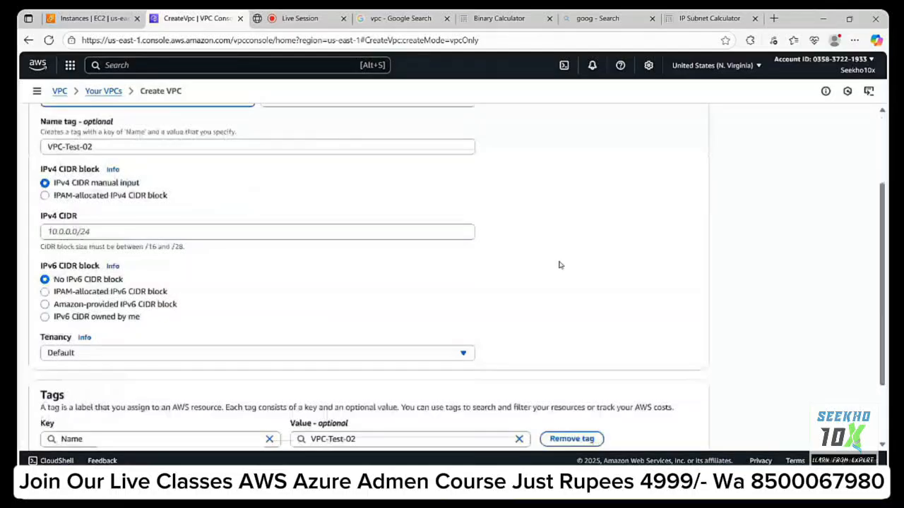
click(91, 232)
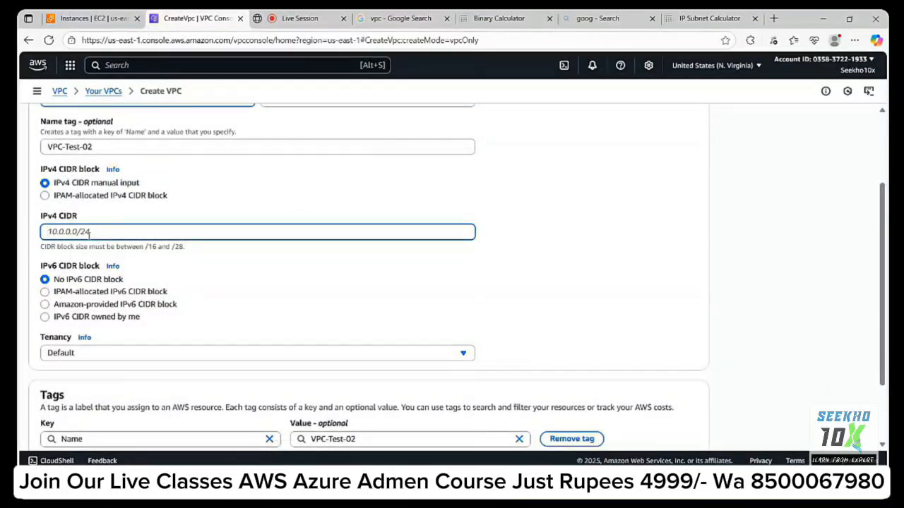
text(13.0.0.0/16)
click(536, 252)
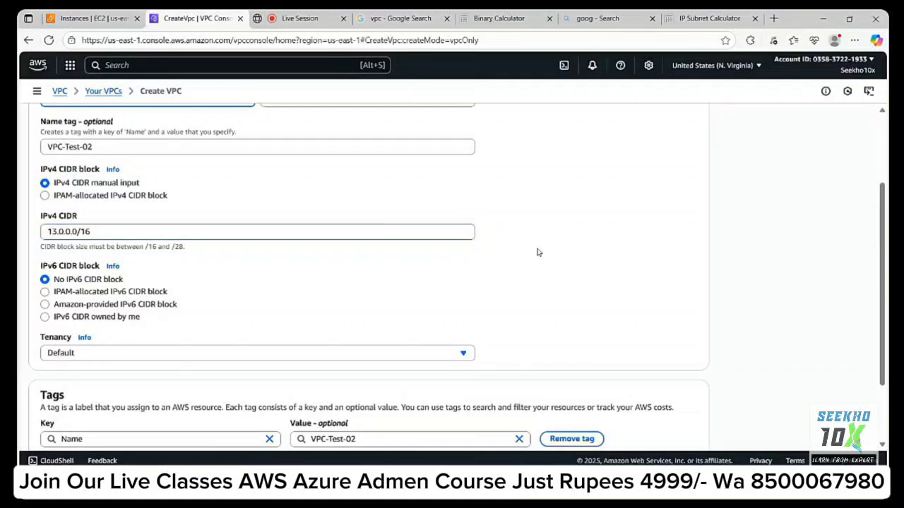
- Create VPC-Test-02 with the entered settings and show the list of all VPCs
scroll(537, 253, down, 3)
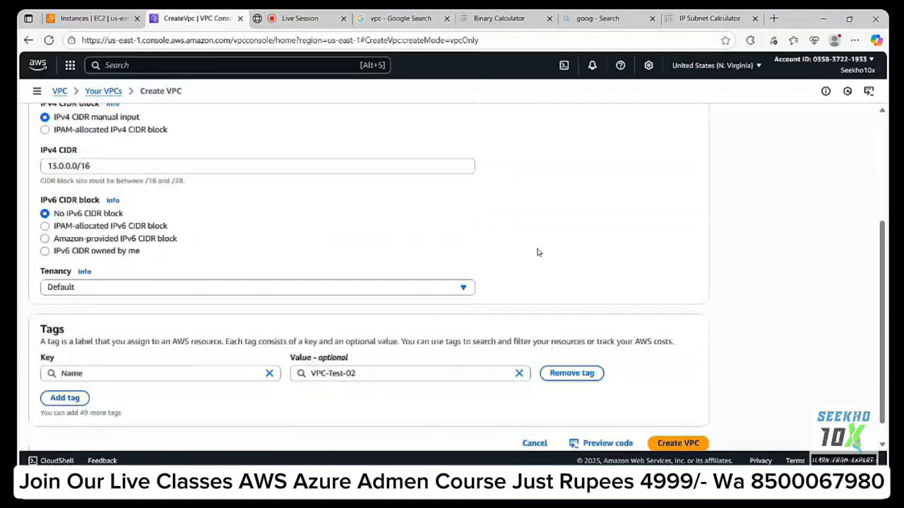
click(679, 420)
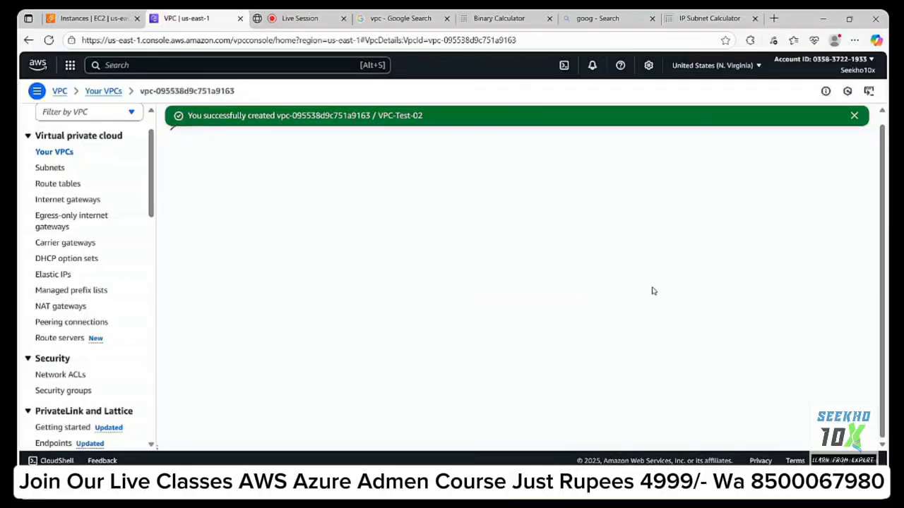
scroll(670, 293, down, 1)
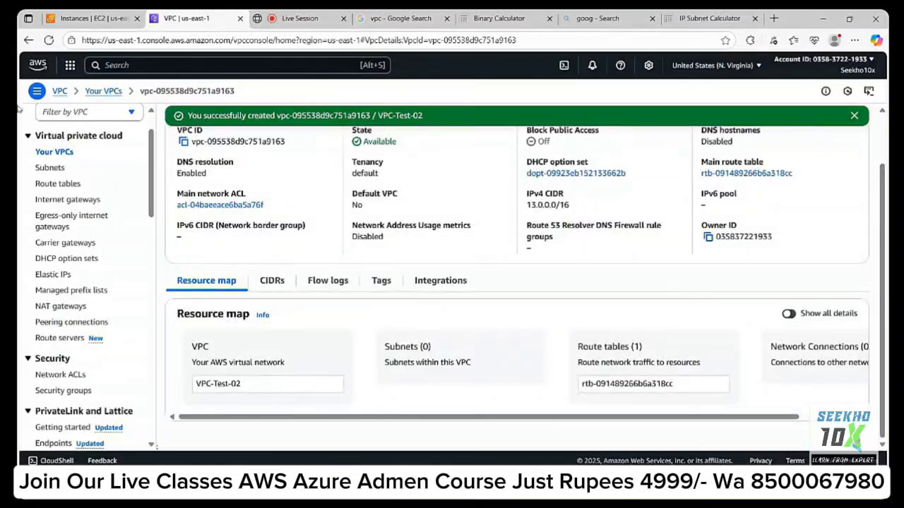
click(56, 153)
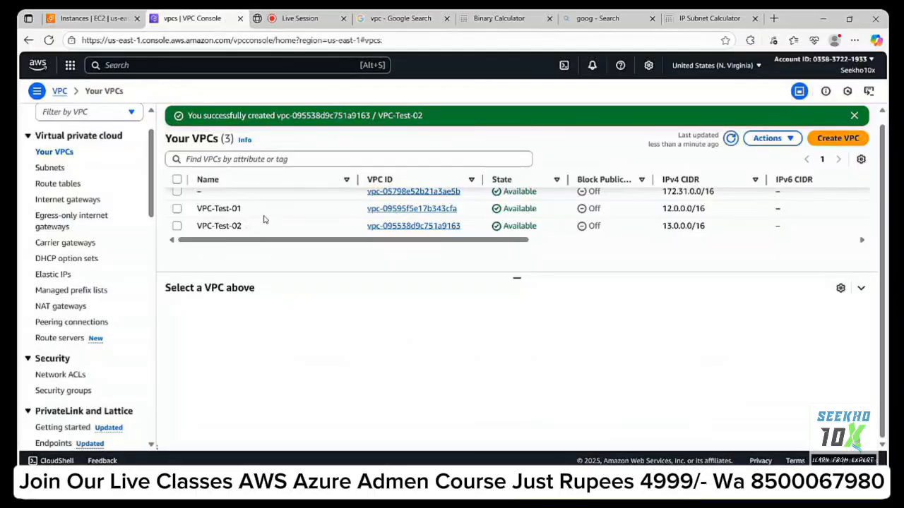
scroll(264, 219, up, 1)
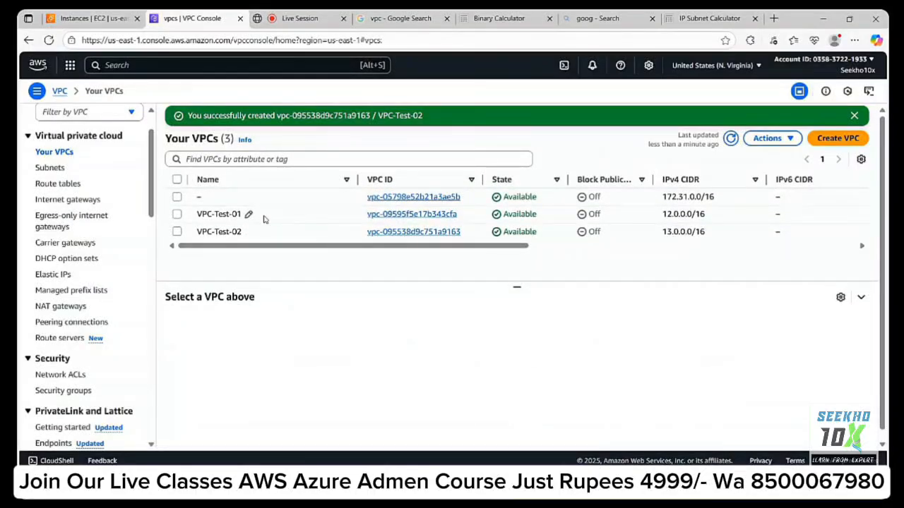
- Create an internet gateway with the name tag IGW-Demo-VPC-Parring
click(60, 203)
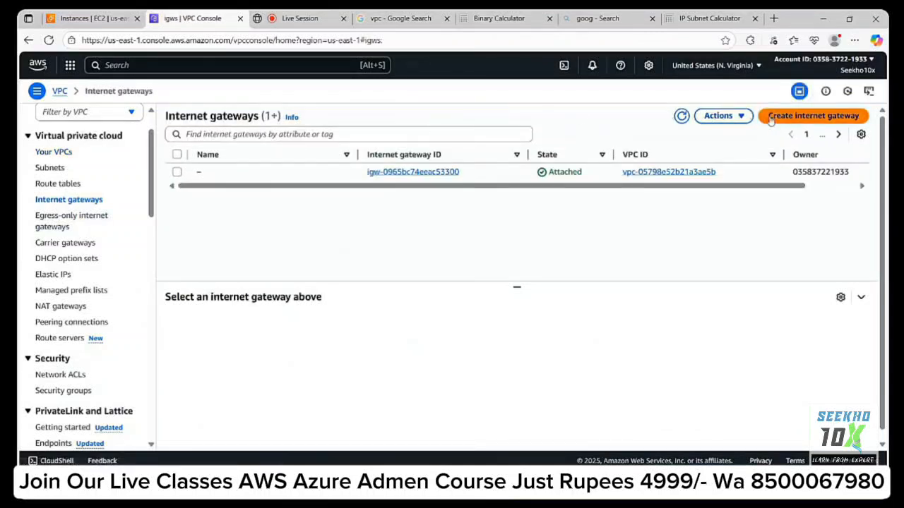
click(792, 118)
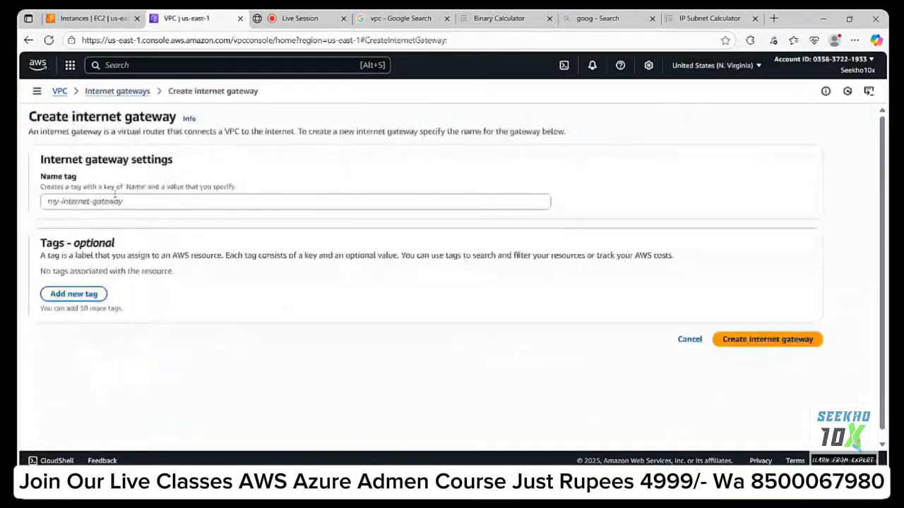
click(108, 200)
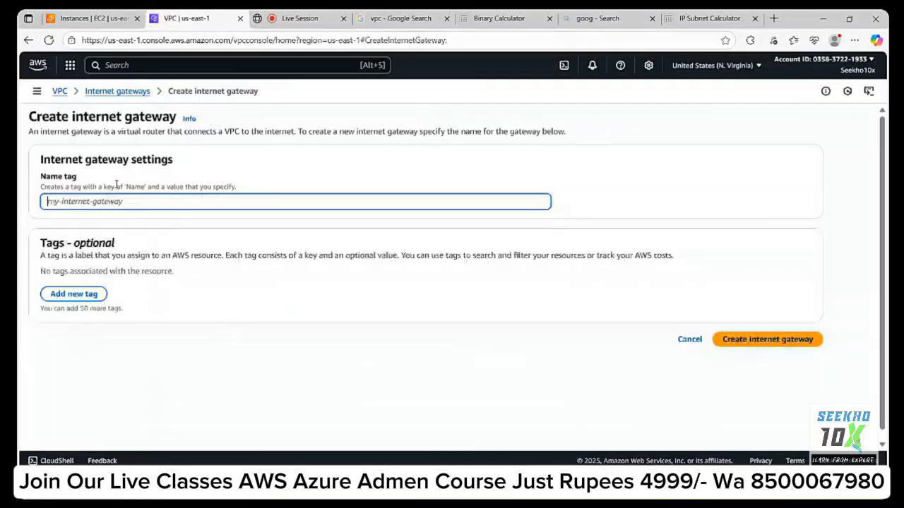
text(I)
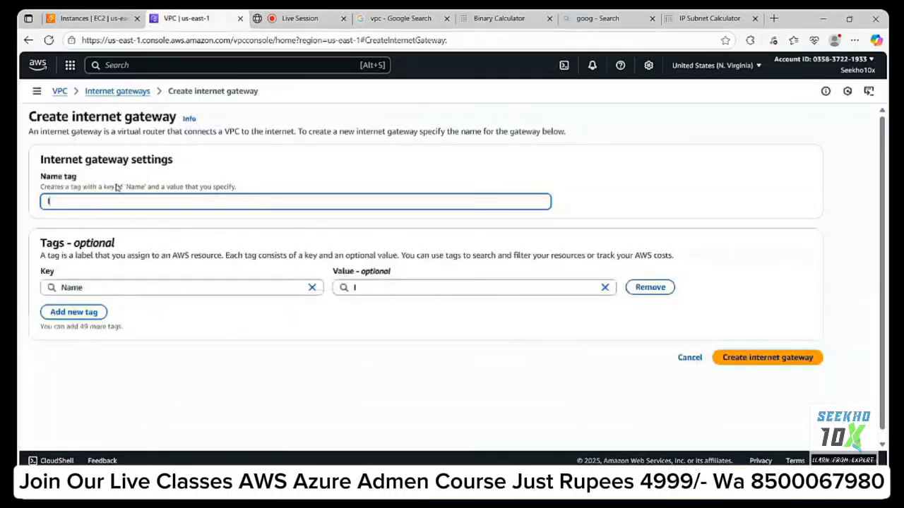
text(GW-)
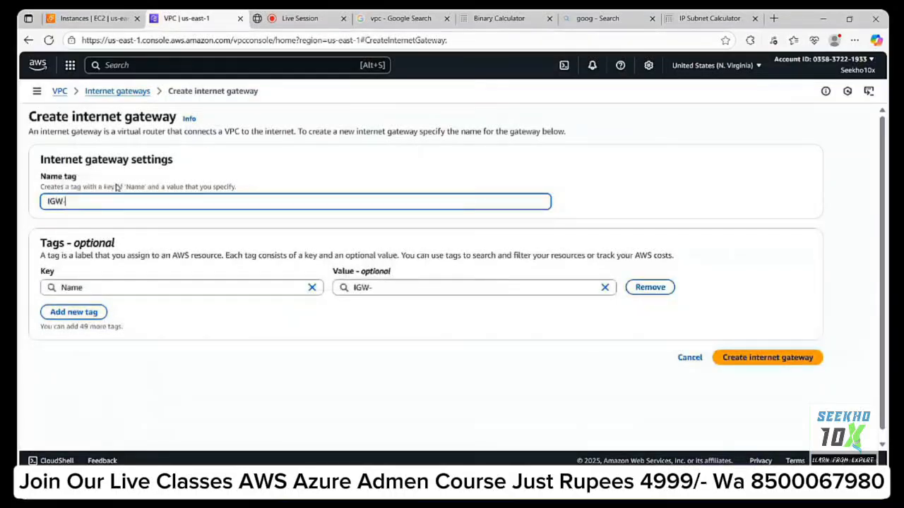
text(Demo-VPC)
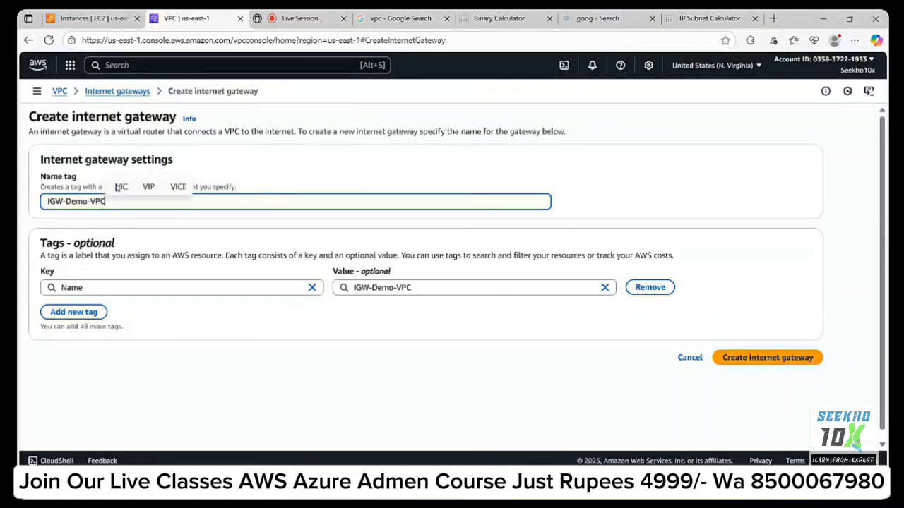
text(-Pa)
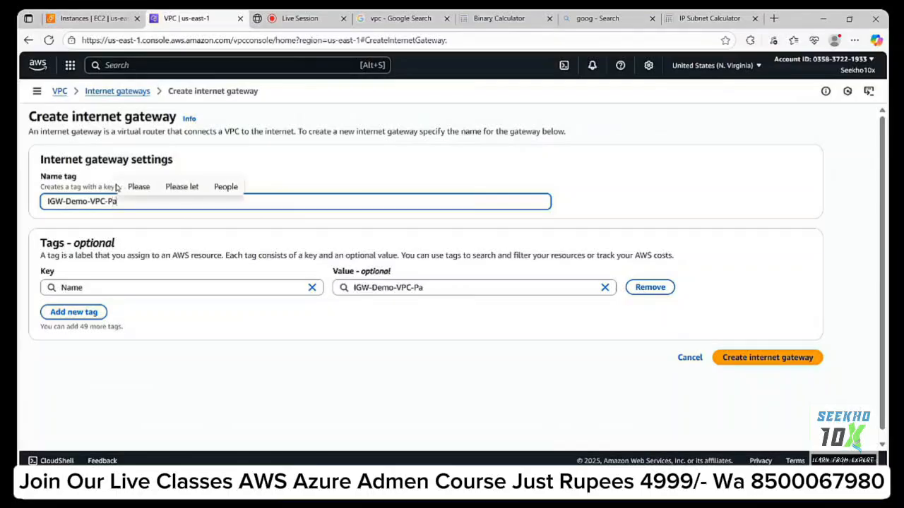
text(rring)
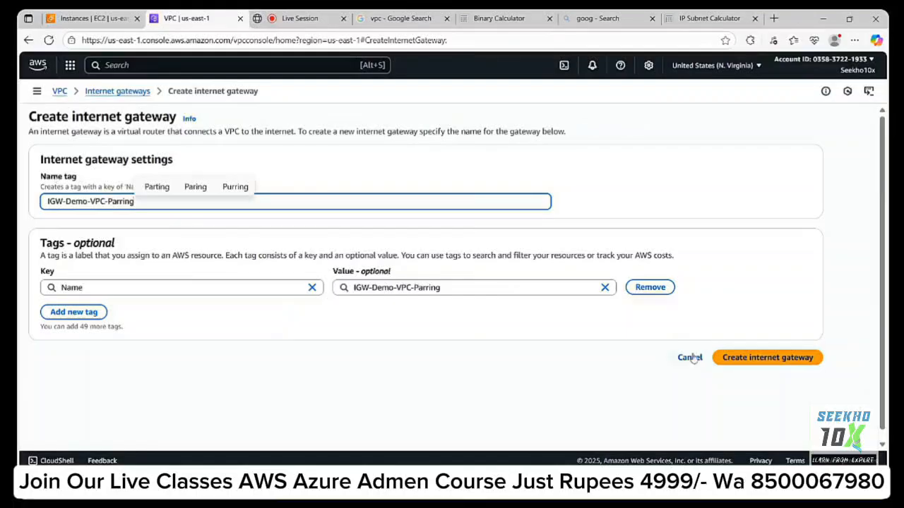
click(746, 359)
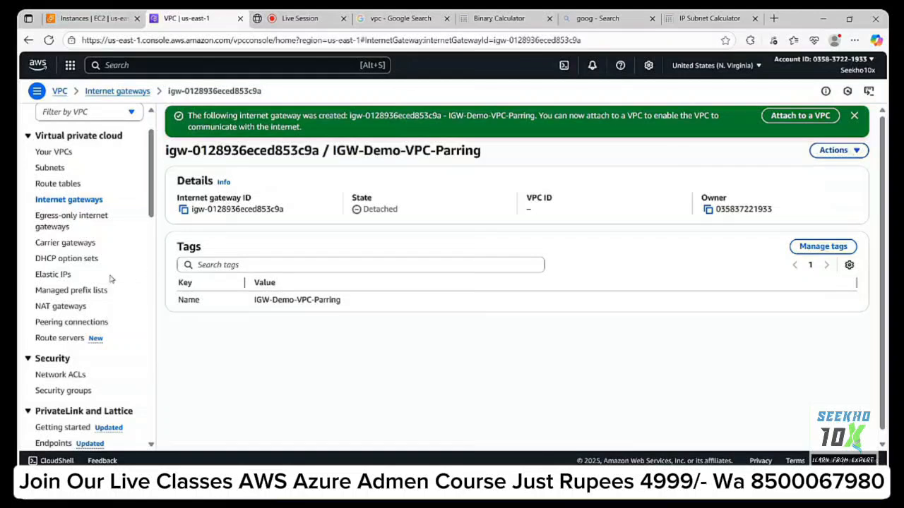
- Check the network diagram in Paint and attach the IGW-Demo-VPC-Parring internet gateway to VPC-Test-01 in the AWS console
click(44, 200)
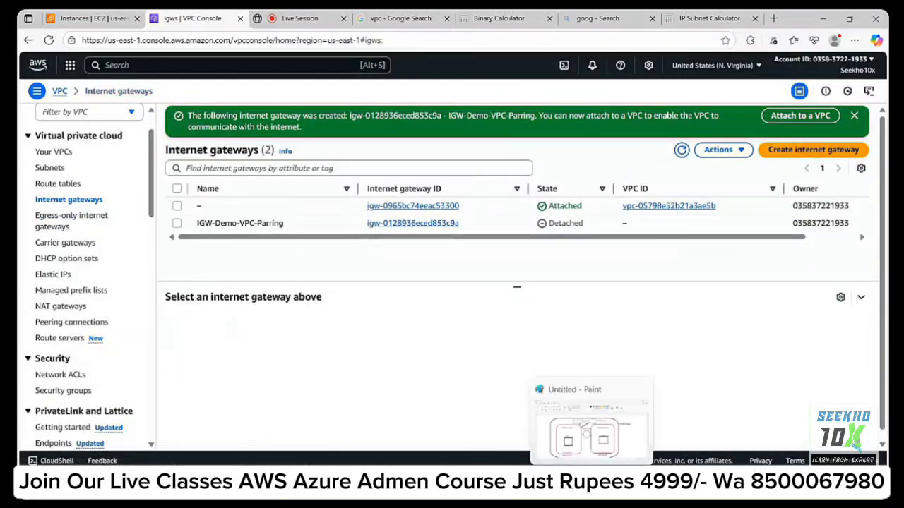
click(591, 483)
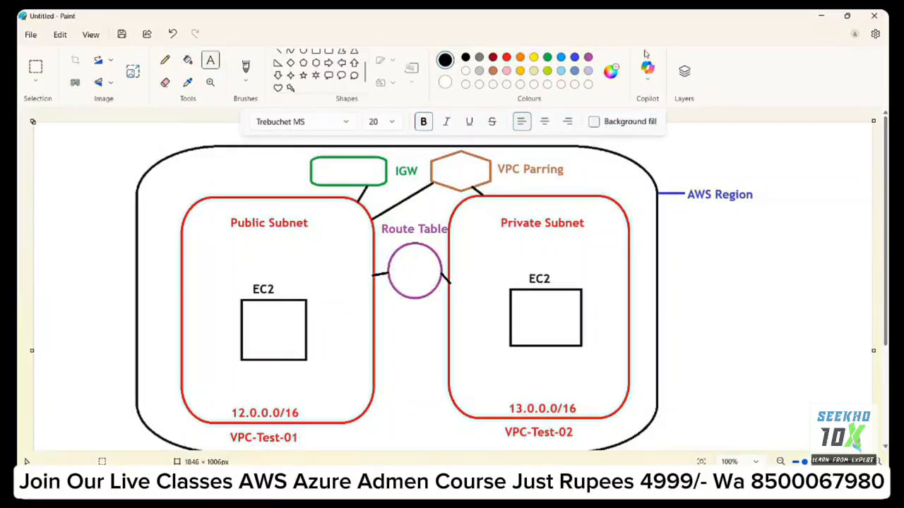
click(819, 16)
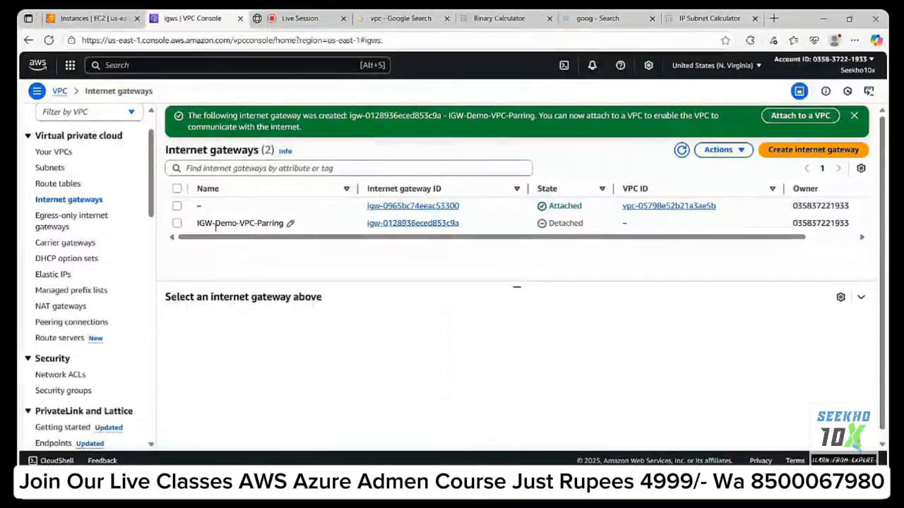
click(177, 224)
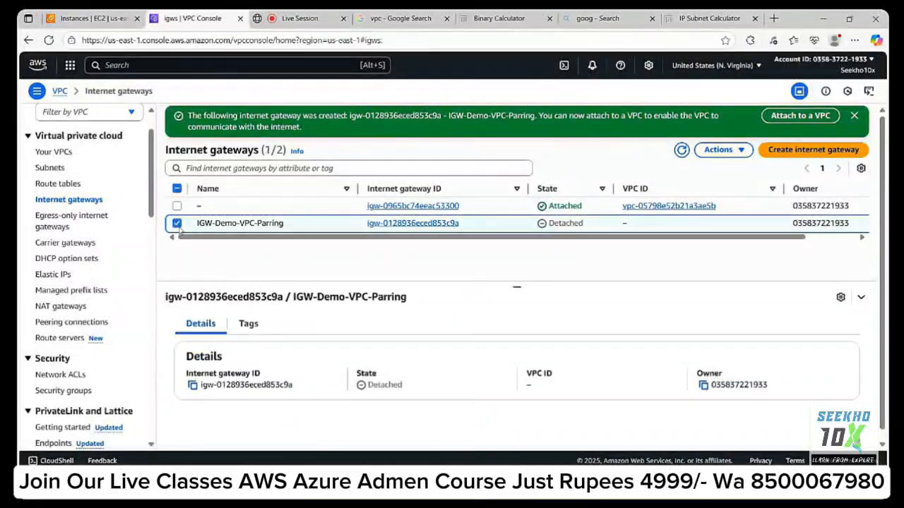
click(718, 149)
click(736, 187)
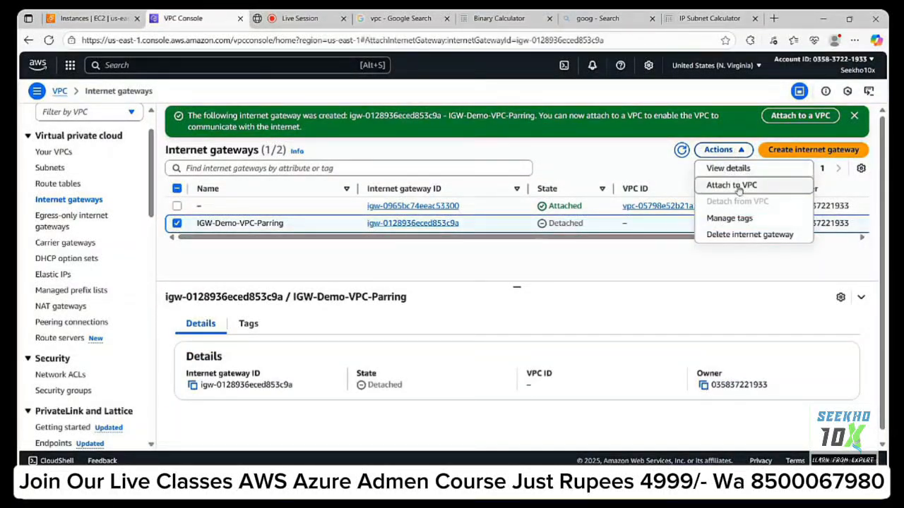
click(217, 224)
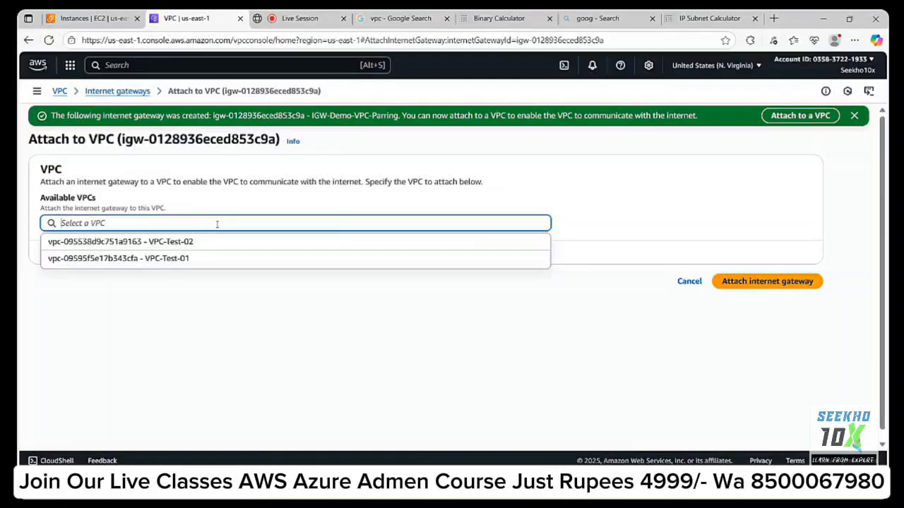
click(202, 259)
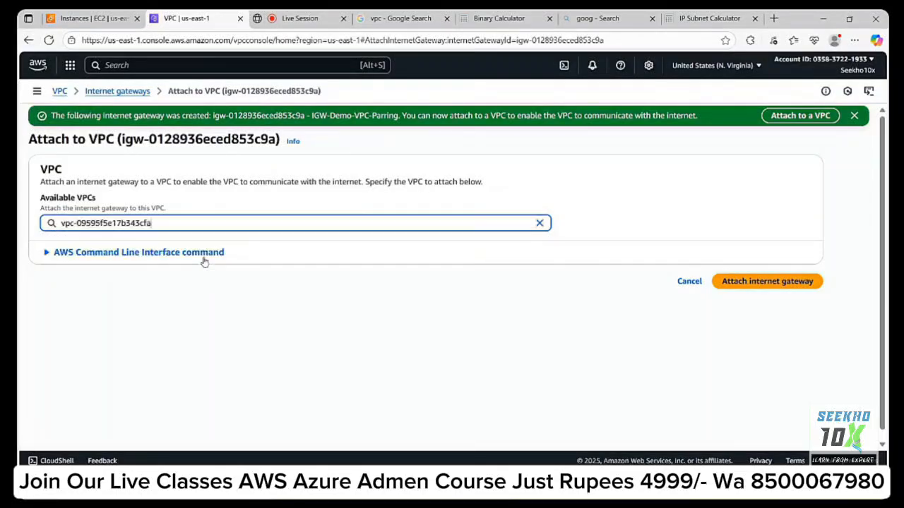
click(757, 282)
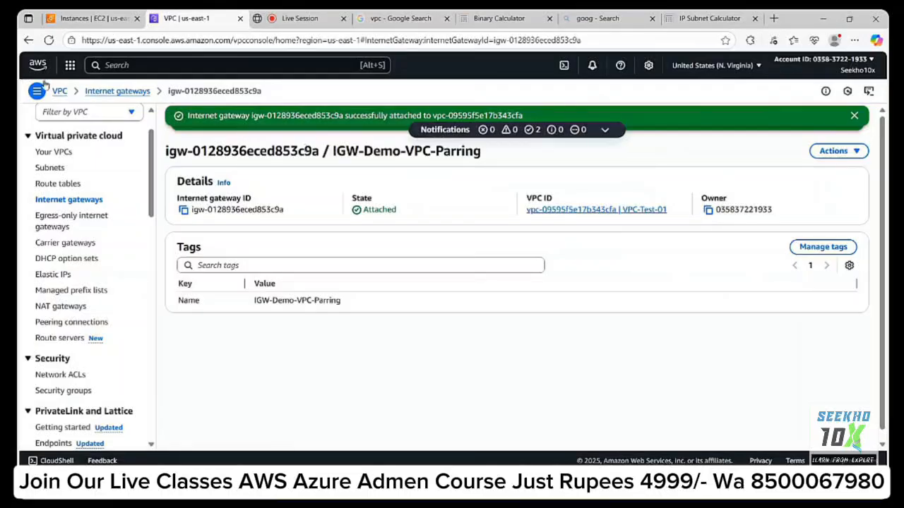
click(113, 91)
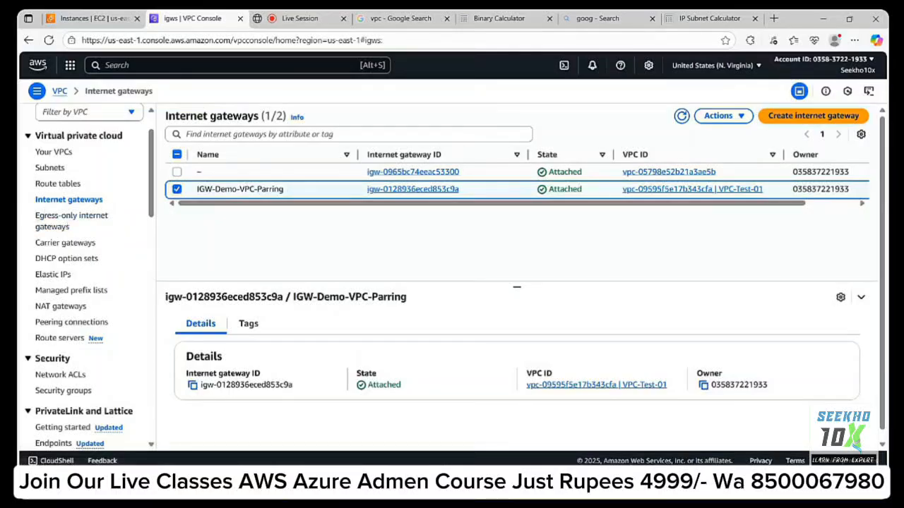
- Check the Paint diagram again and start creating a subnet in the AWS console with VPC-Test-01 as its VPC
key(alt+Tab)
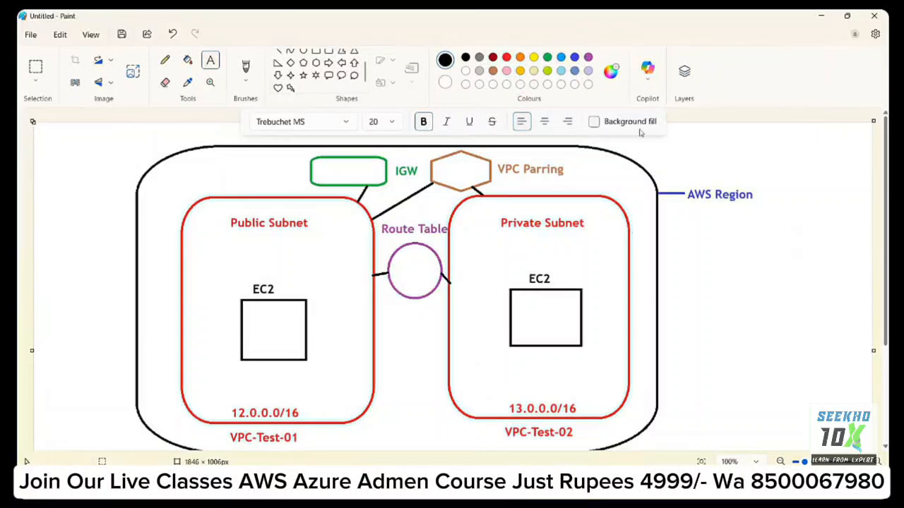
click(821, 18)
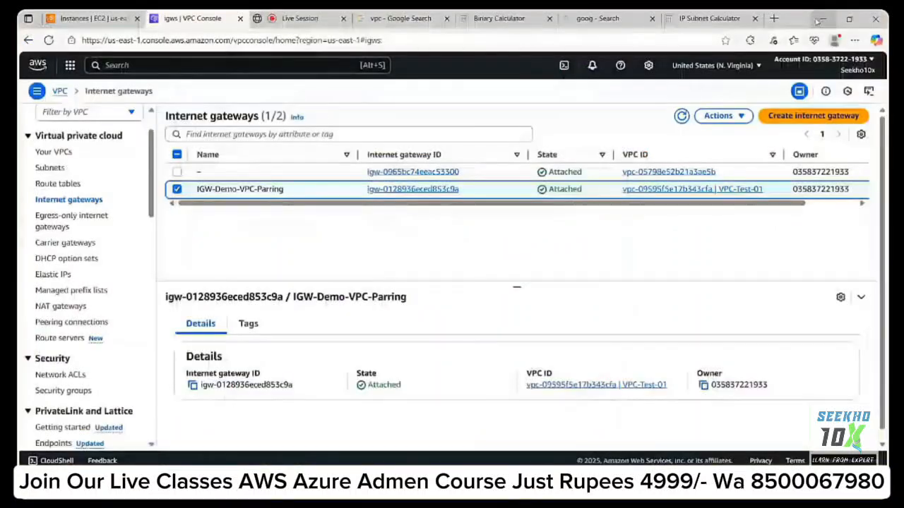
click(51, 168)
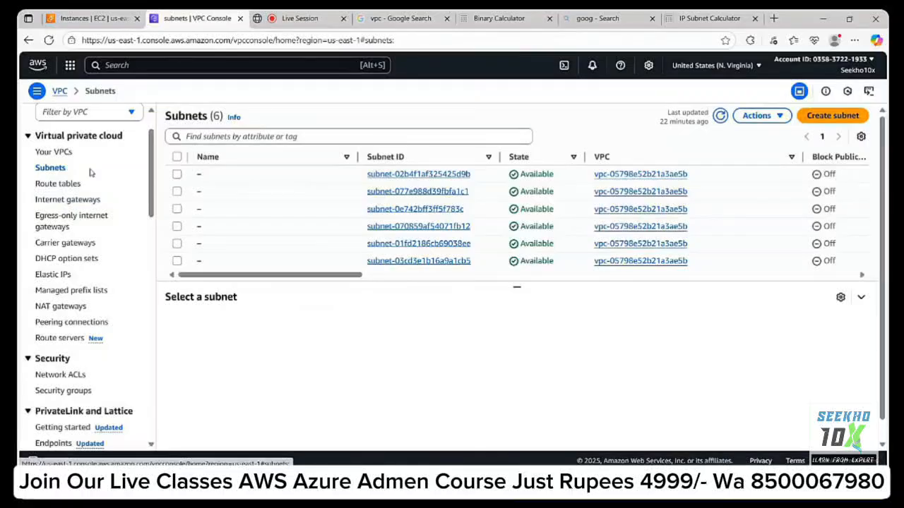
click(834, 118)
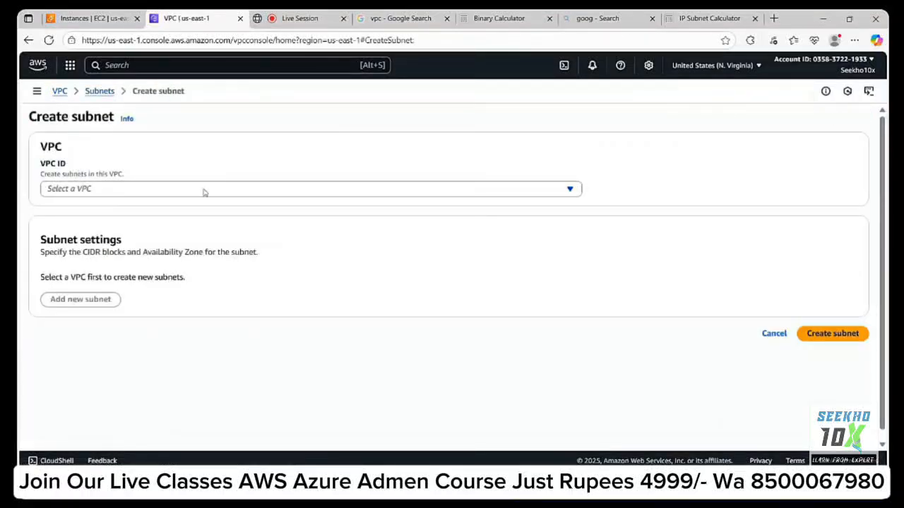
click(160, 190)
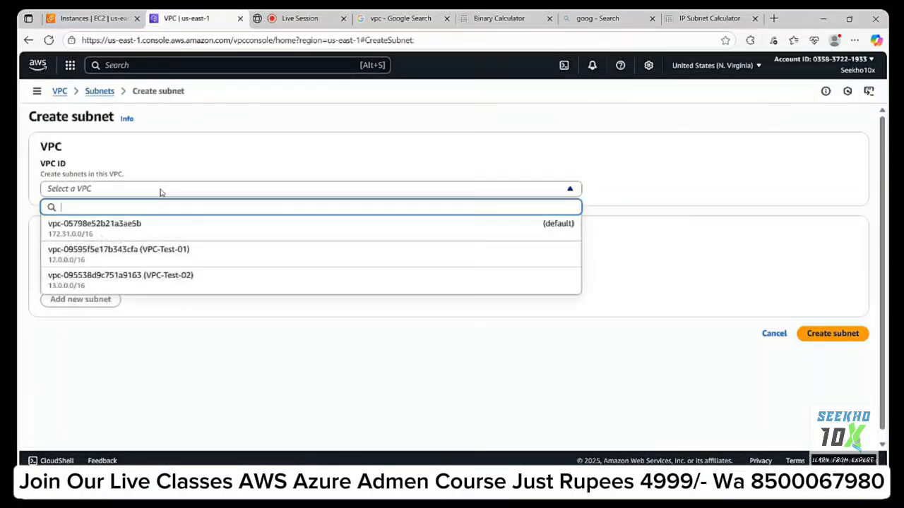
click(201, 258)
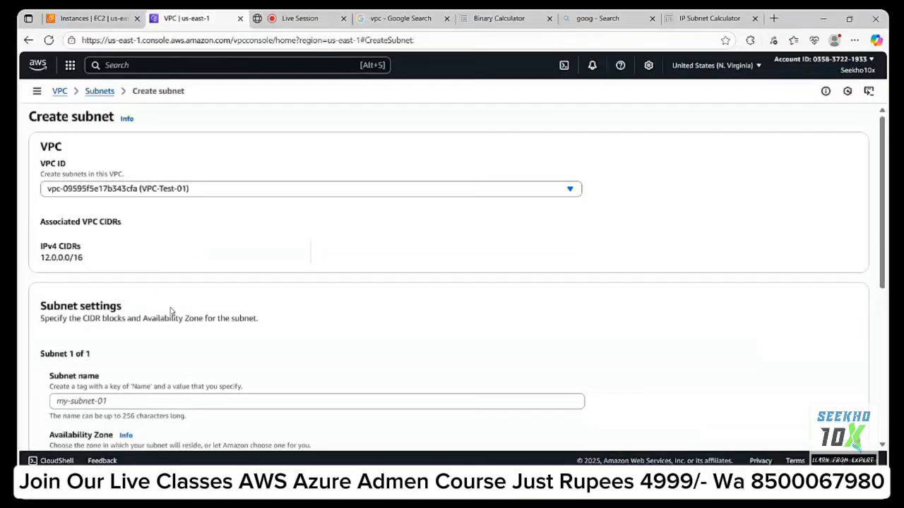
- Set the name of the new subnet to Public-Subnet-1A
scroll(171, 313, down, 1)
click(120, 346)
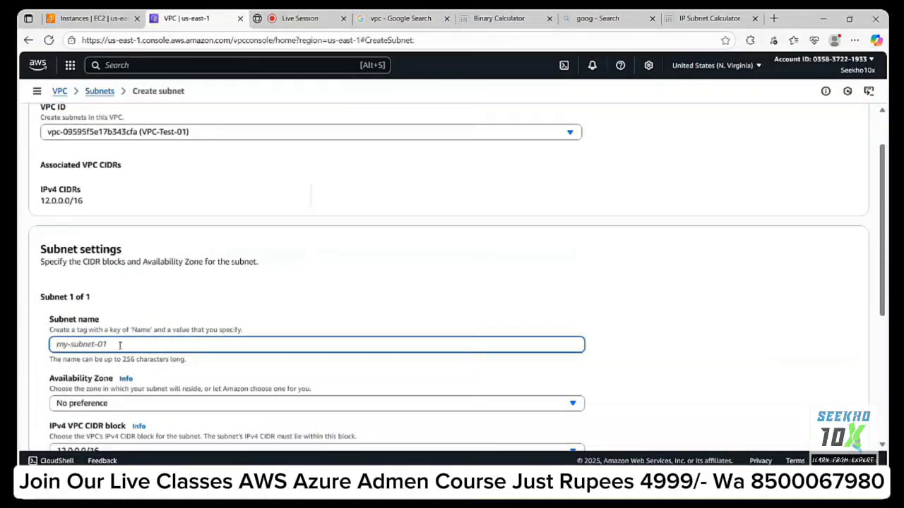
text(Pei)
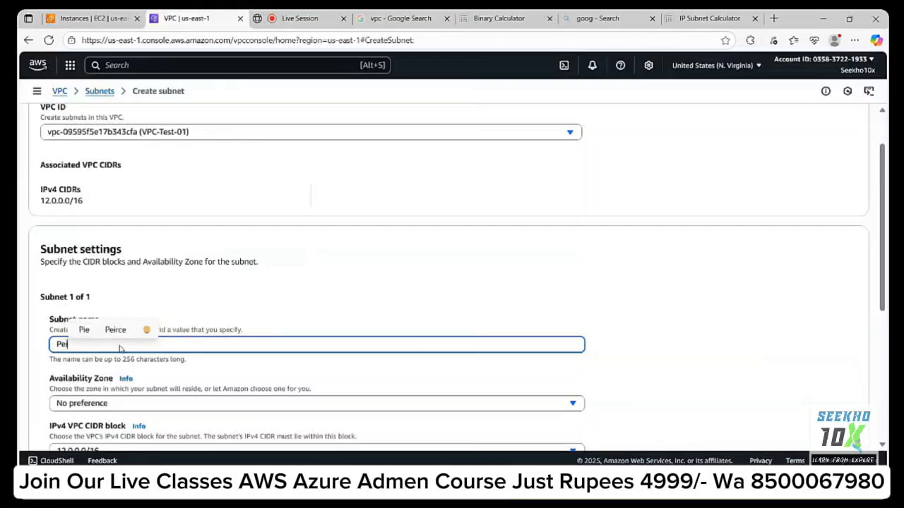
key(BackSpace)
text(ublic-)
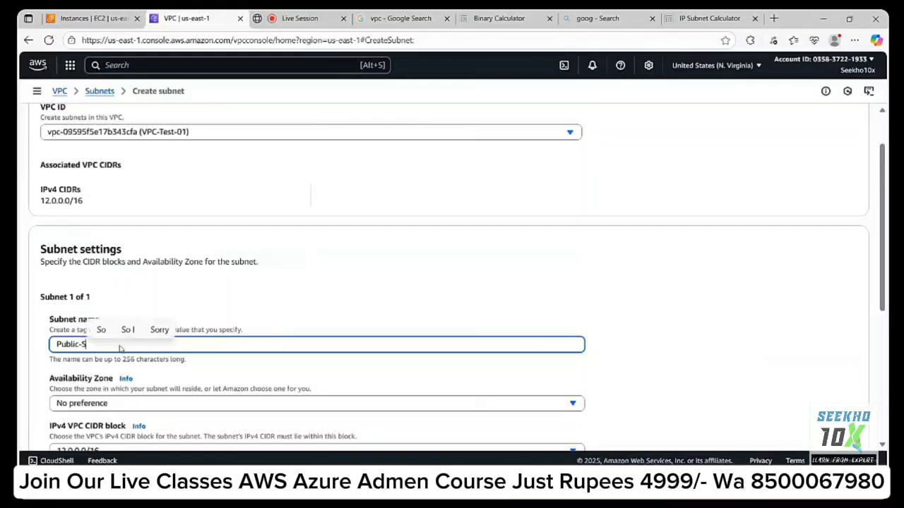
text(Subnet)
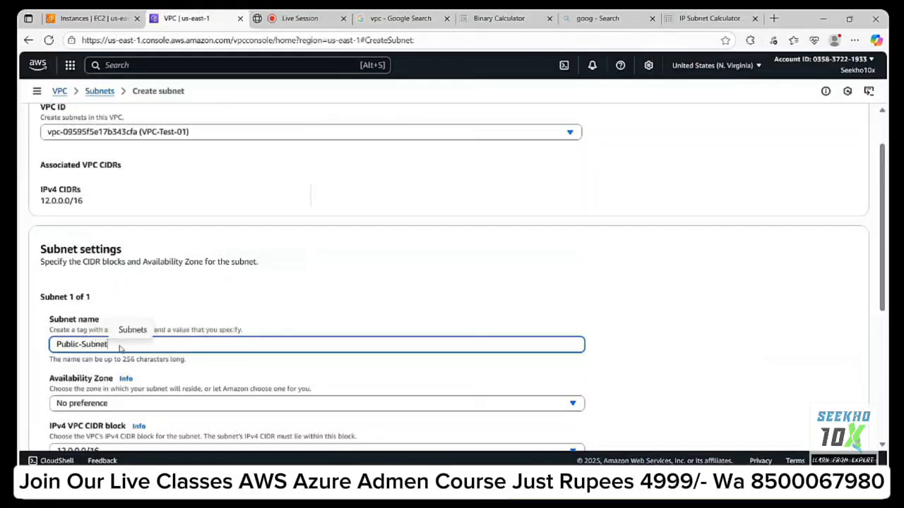
text(-01)
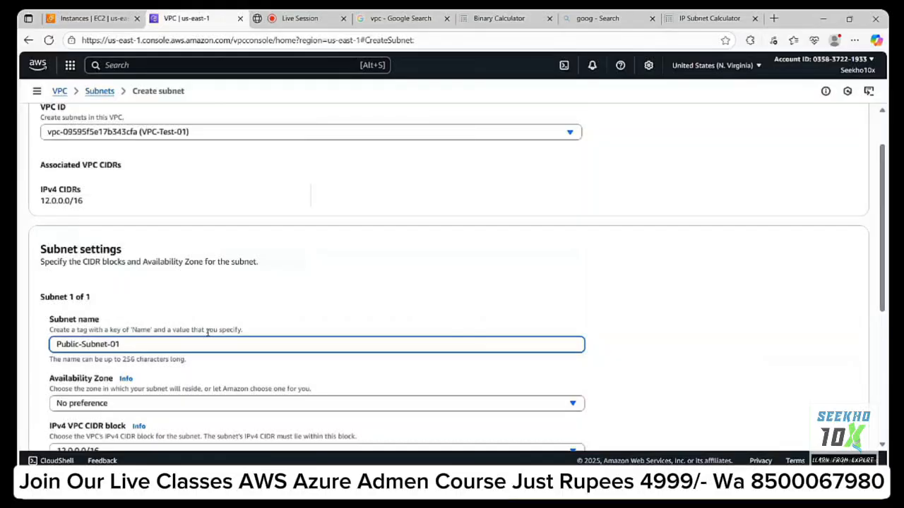
scroll(208, 332, down, 1)
key(BackSpace)
key(BackSpace)
text(1A)
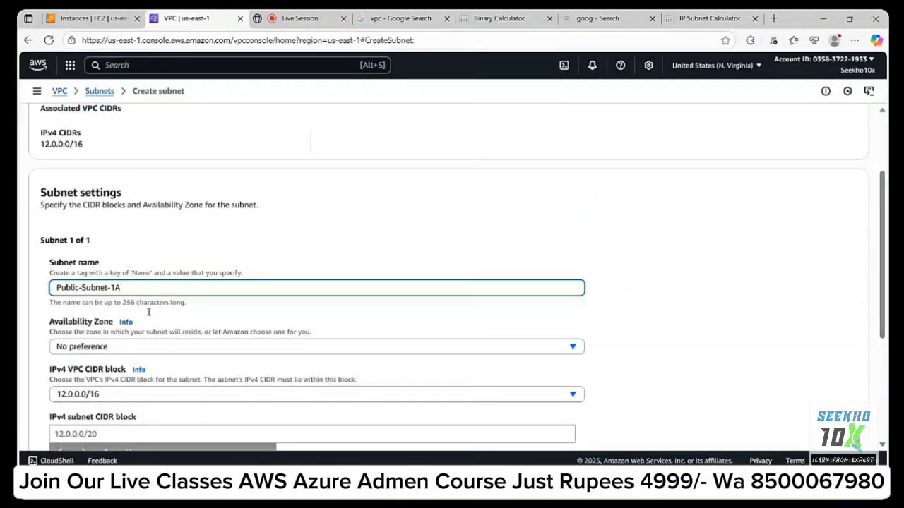
- Set the new public subnet's availability zone to us-east-1a and its IPv4 subnet CIDR block to 12.0.1.0/24
click(160, 347)
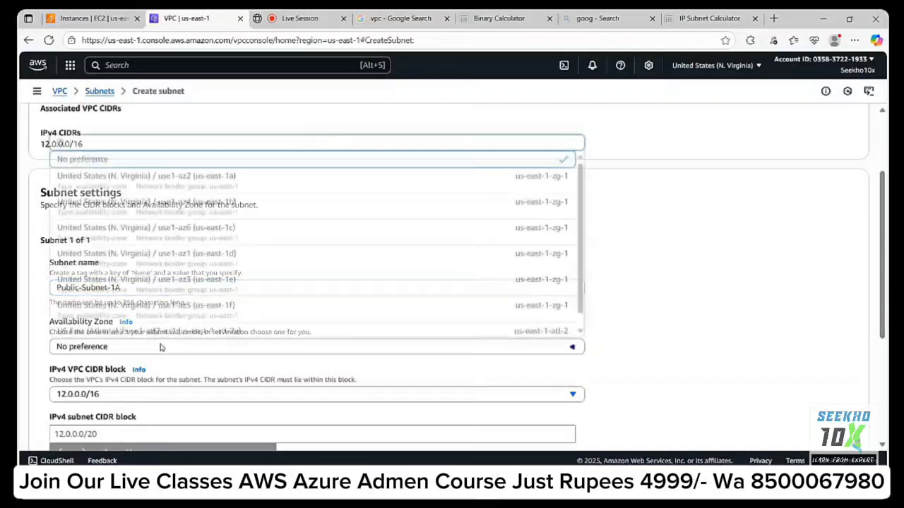
click(217, 185)
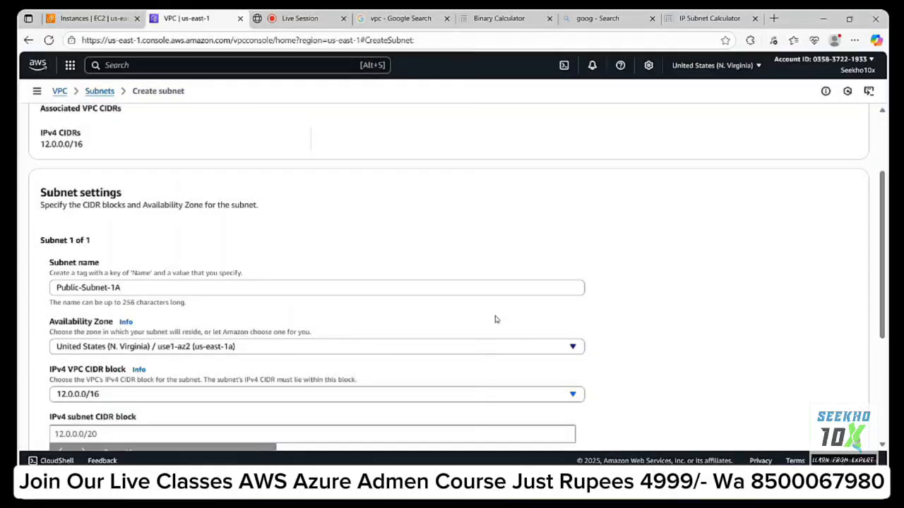
scroll(434, 318, down, 3)
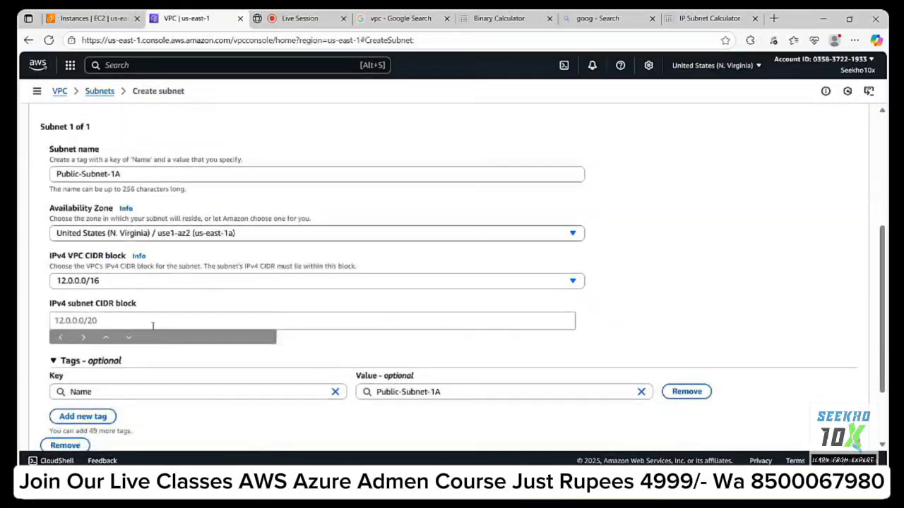
click(152, 322)
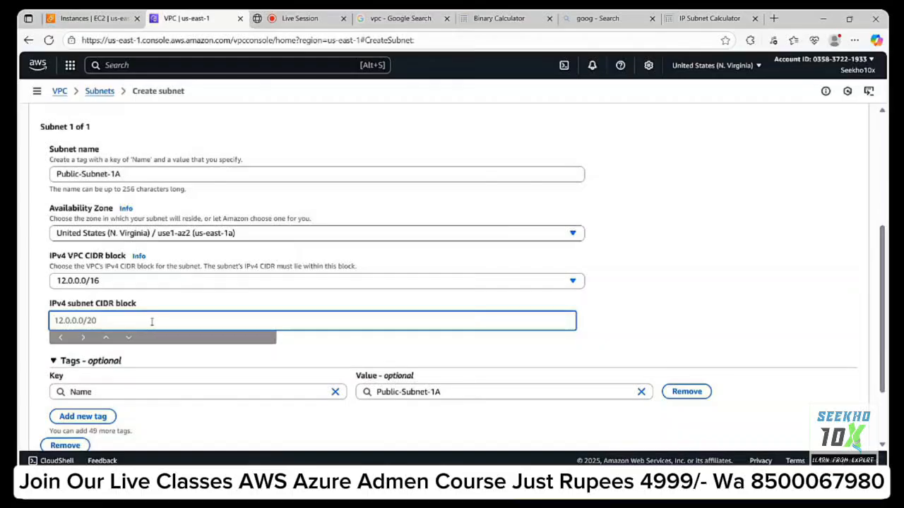
text(12)
text(.0/24)
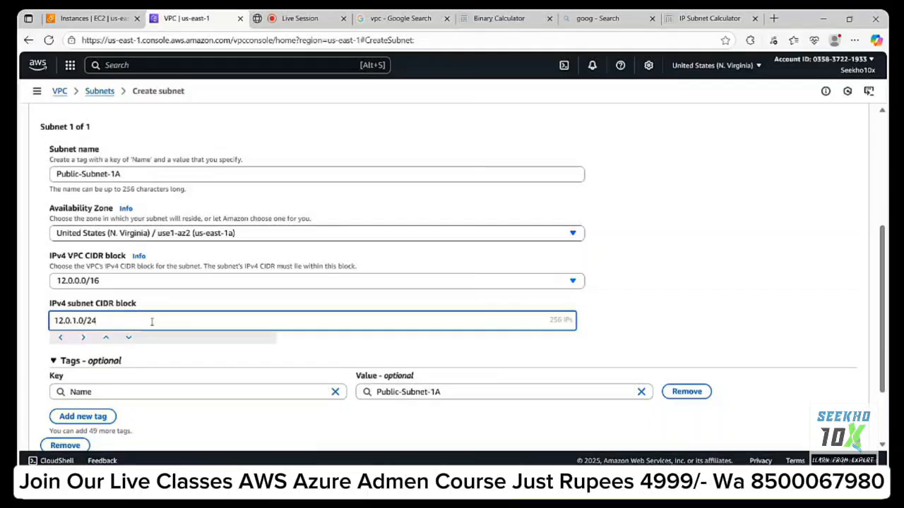
click(647, 330)
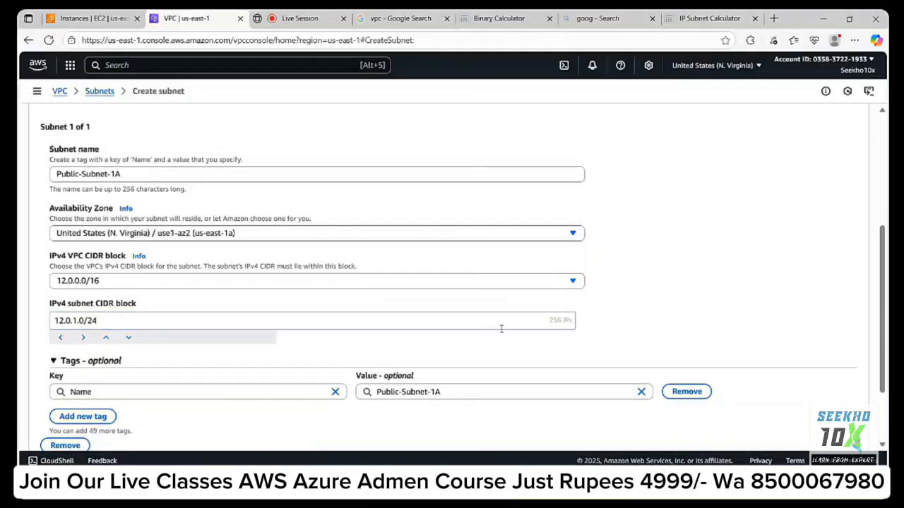
- Create the Public-Subnet-1A subnet and remove the subnet ID filter to list all subnets
scroll(425, 281, down, 3)
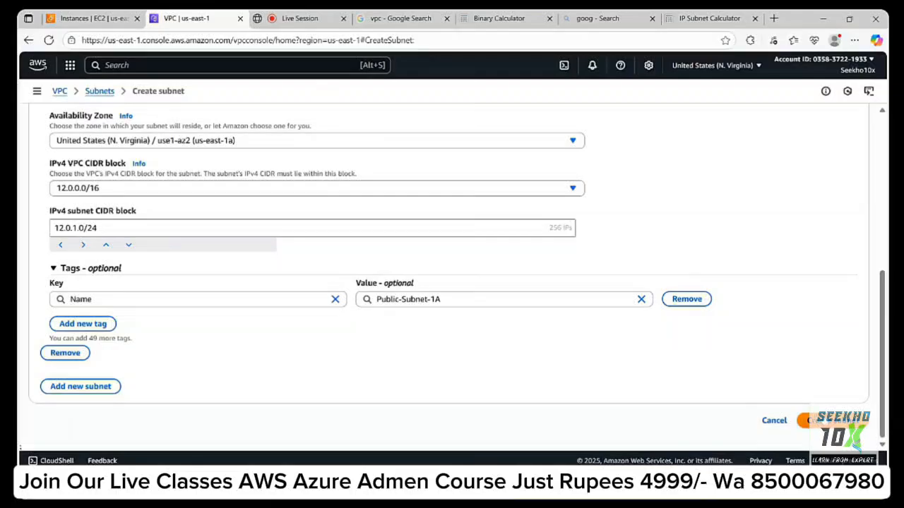
click(812, 421)
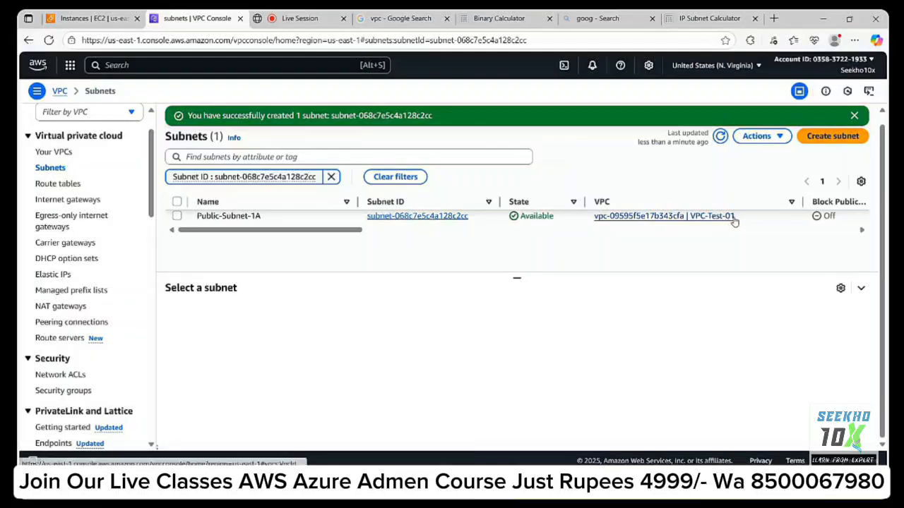
click(331, 177)
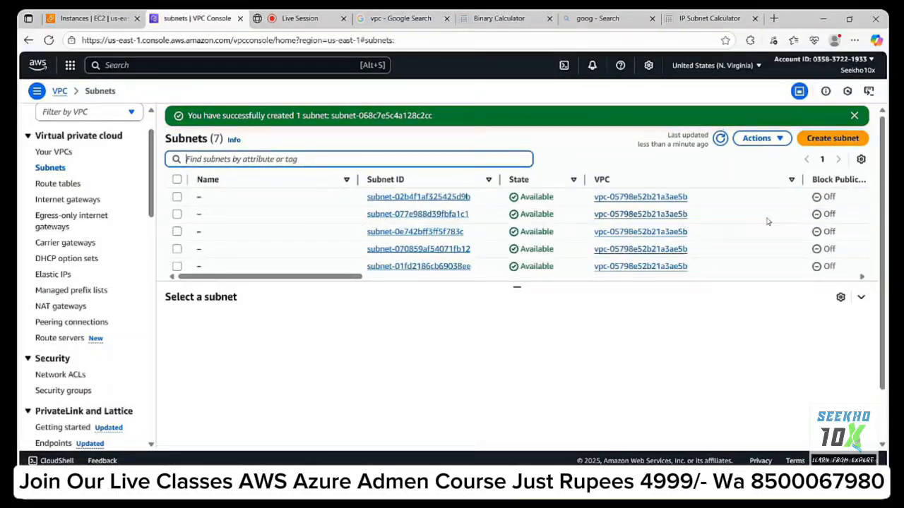
scroll(770, 221, down, 2)
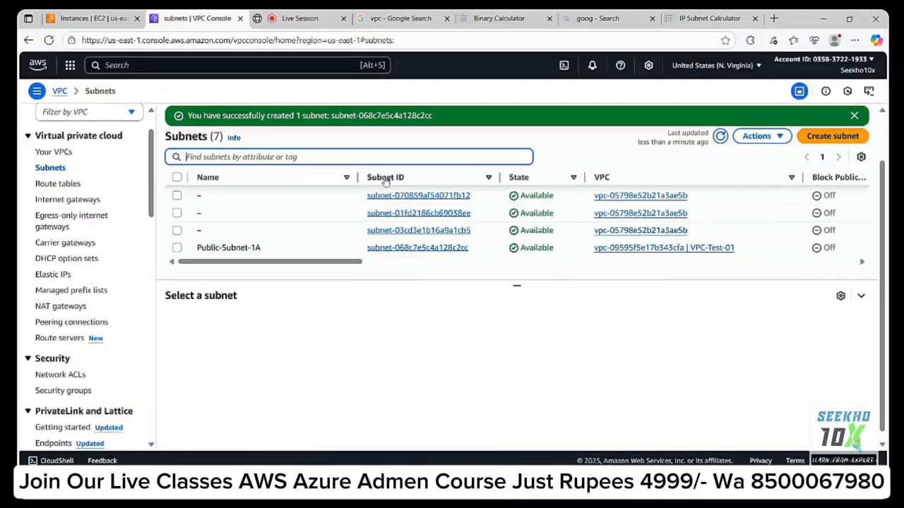
- Start creating another subnet in VPC-Test-02 and name it Private-Subnet-1A
click(844, 140)
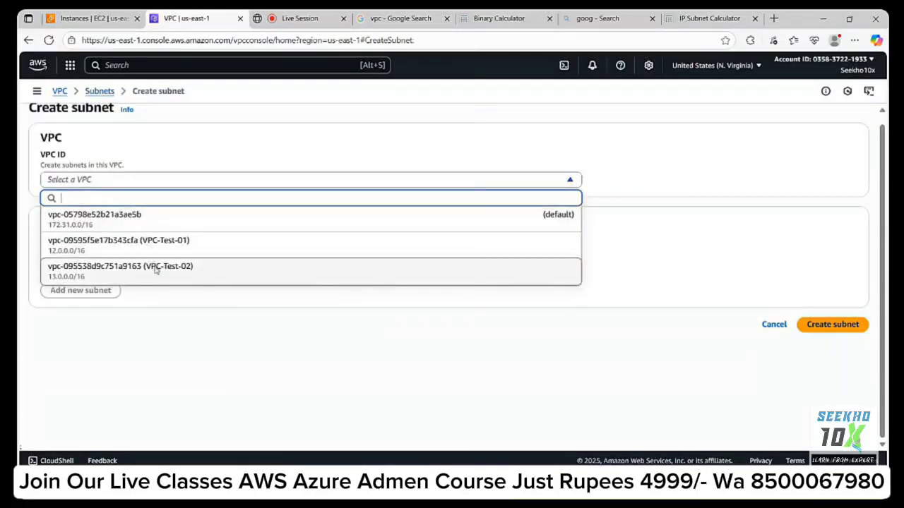
click(157, 269)
click(155, 392)
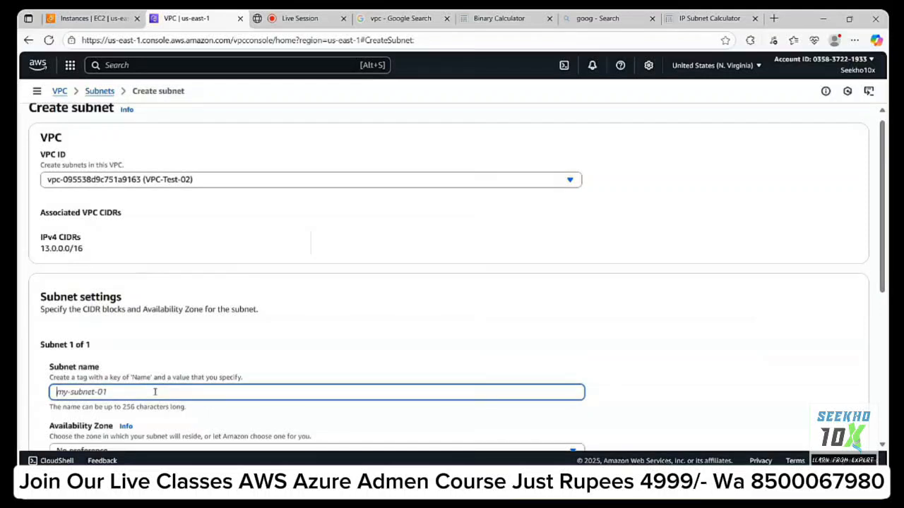
text(Pri)
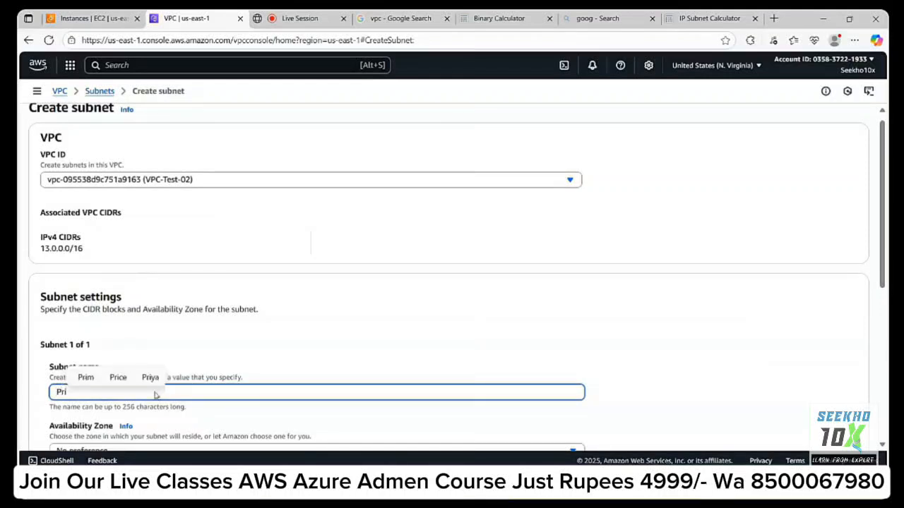
text(vate)
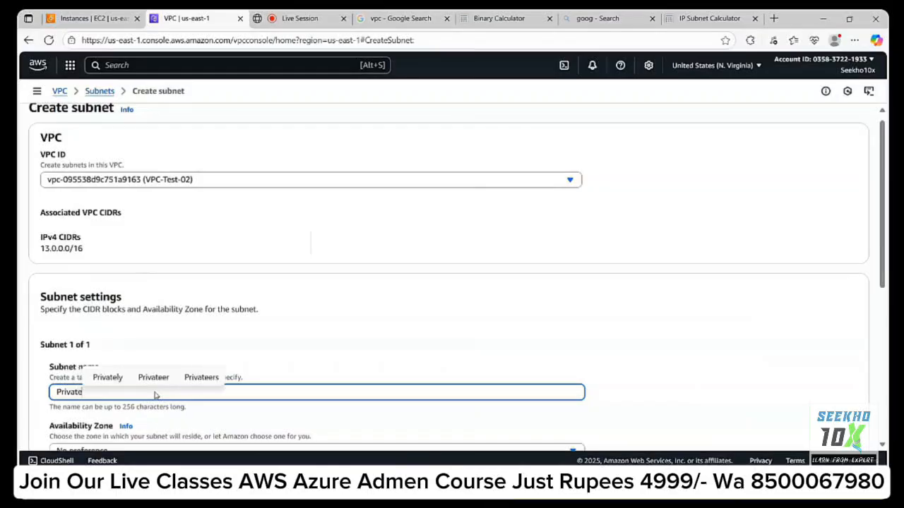
text(-Subn)
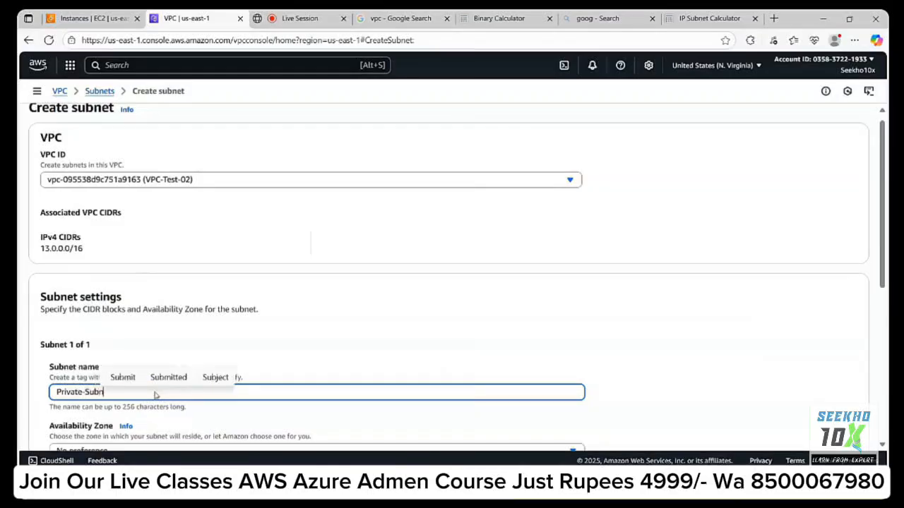
text(et-)
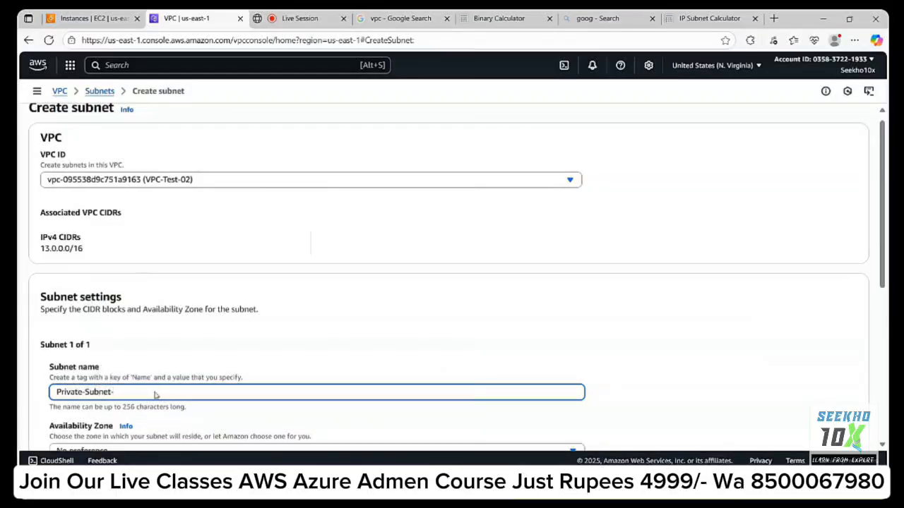
text(1A)
- Set the private subnet's availability zone to us-east-1a and its IPv4 subnet CIDR block to 13.0.1.0/24
scroll(494, 357, down, 3)
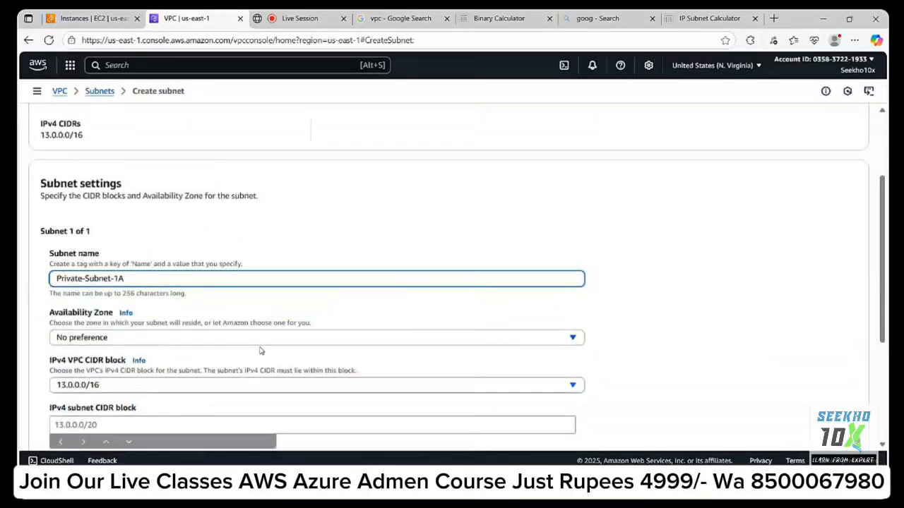
click(259, 340)
click(233, 173)
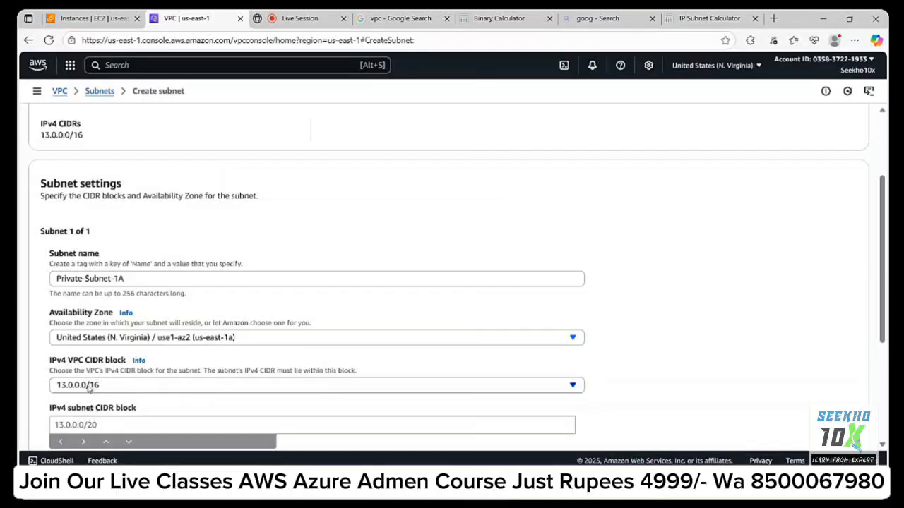
scroll(88, 381, down, 1)
click(85, 368)
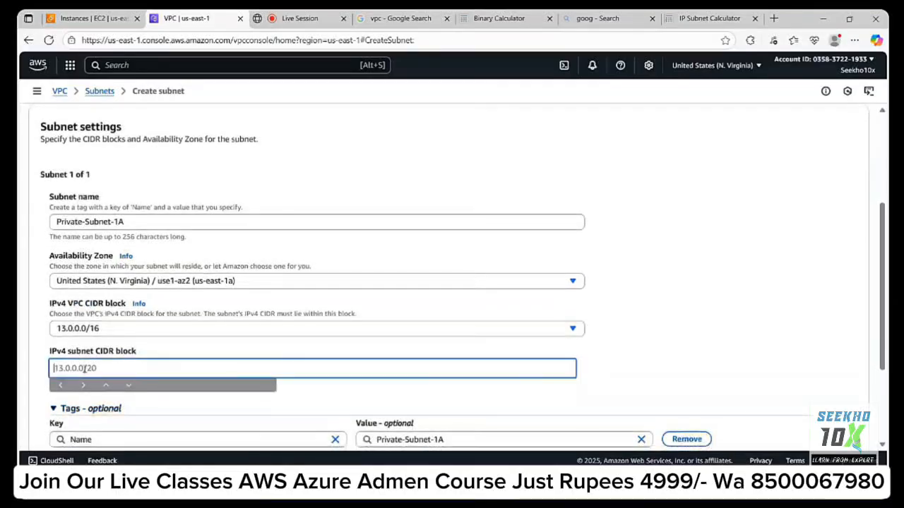
text(13.)
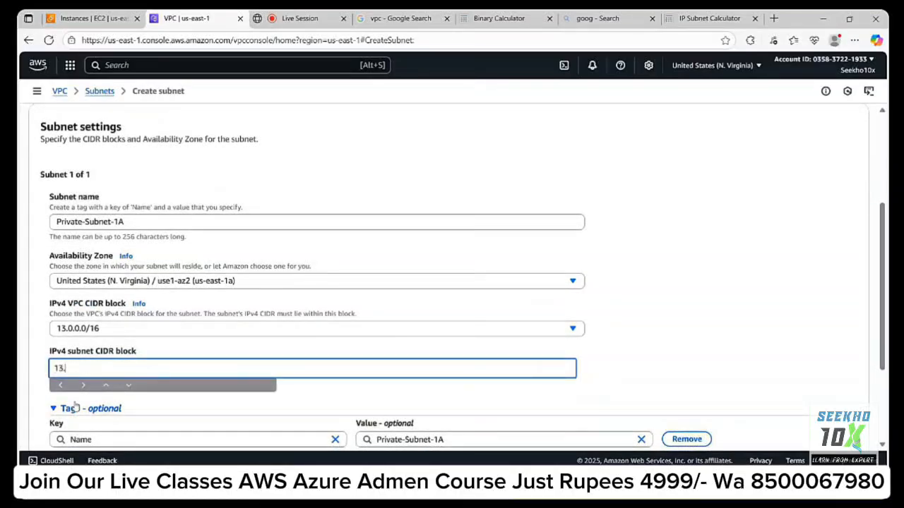
text(0.1.0/24)
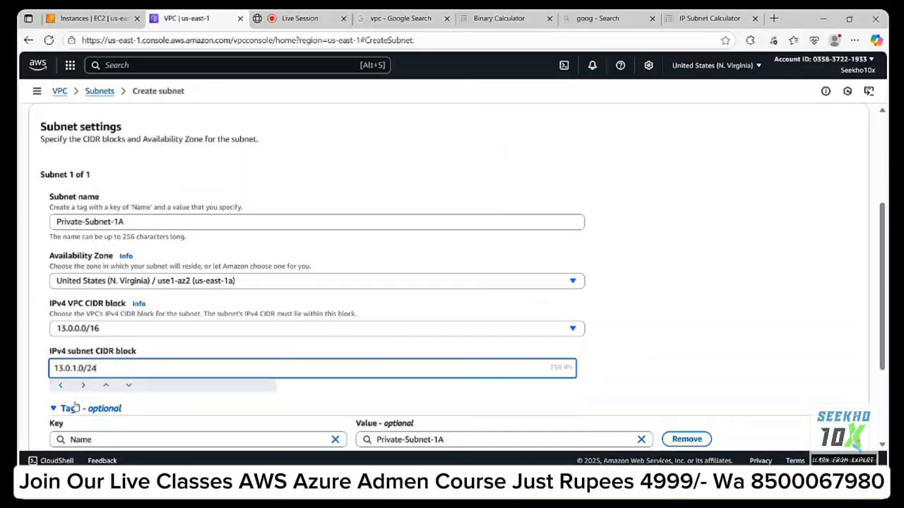
click(694, 285)
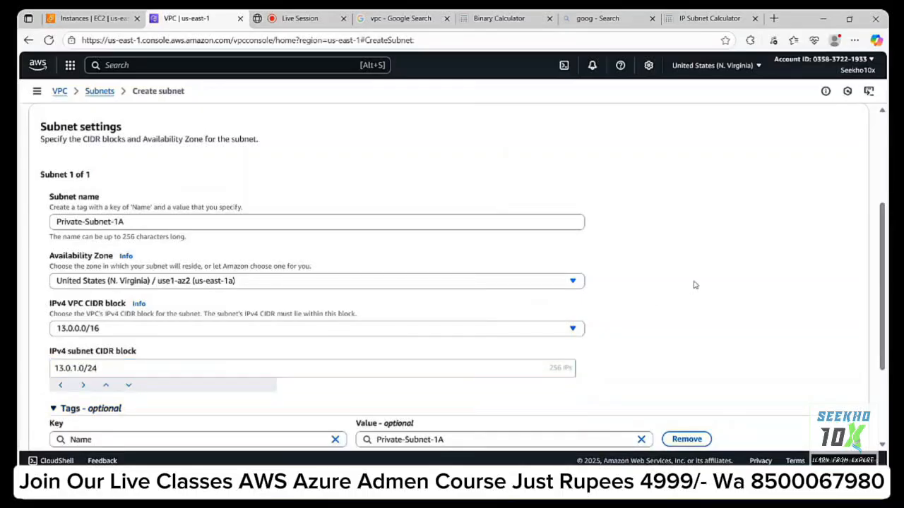
- Create the Private-Subnet-1A subnet and remove the subnet ID filter to list all subnets
scroll(694, 284, down, 1)
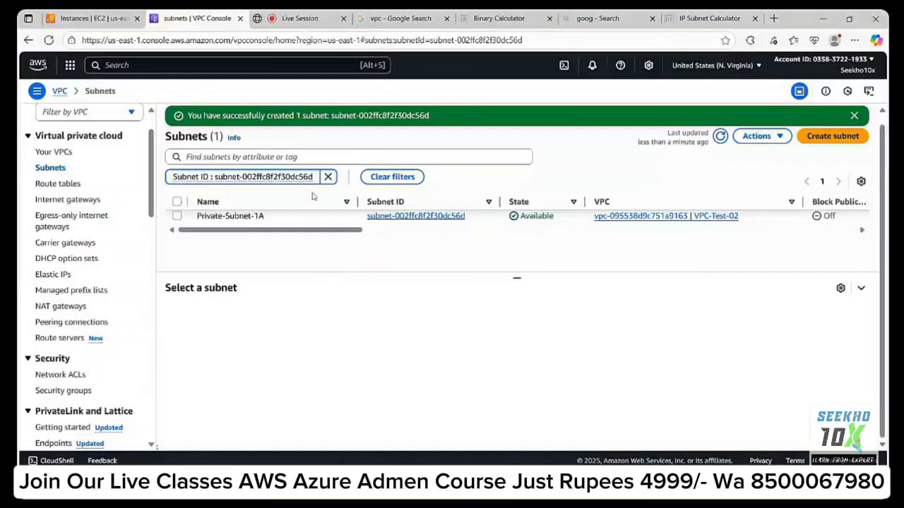
click(328, 177)
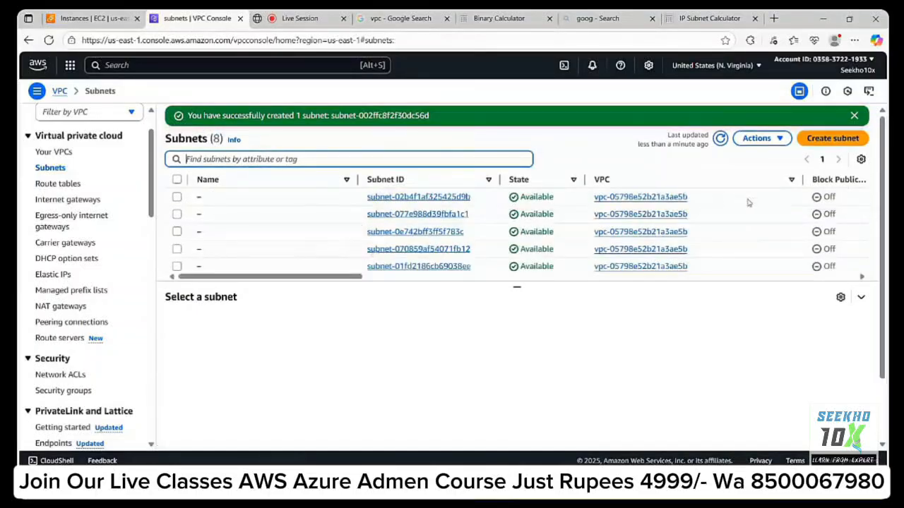
scroll(750, 202, down, 2)
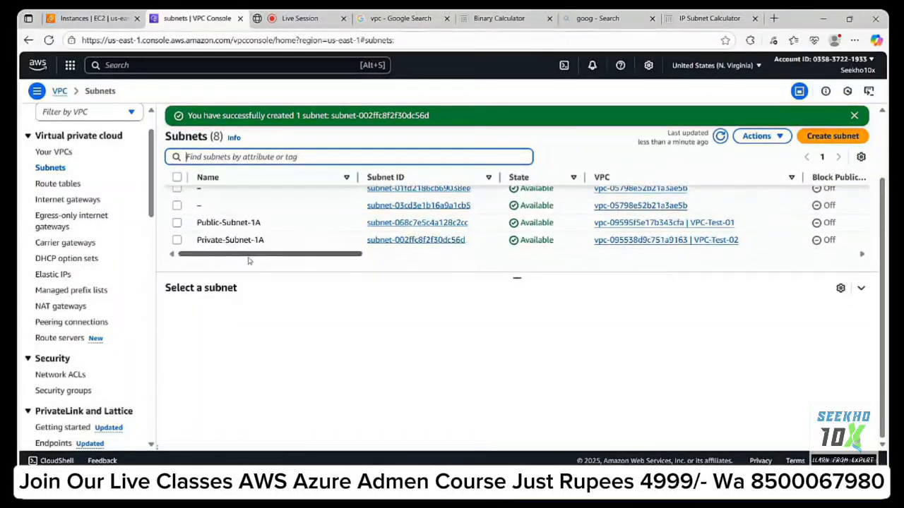
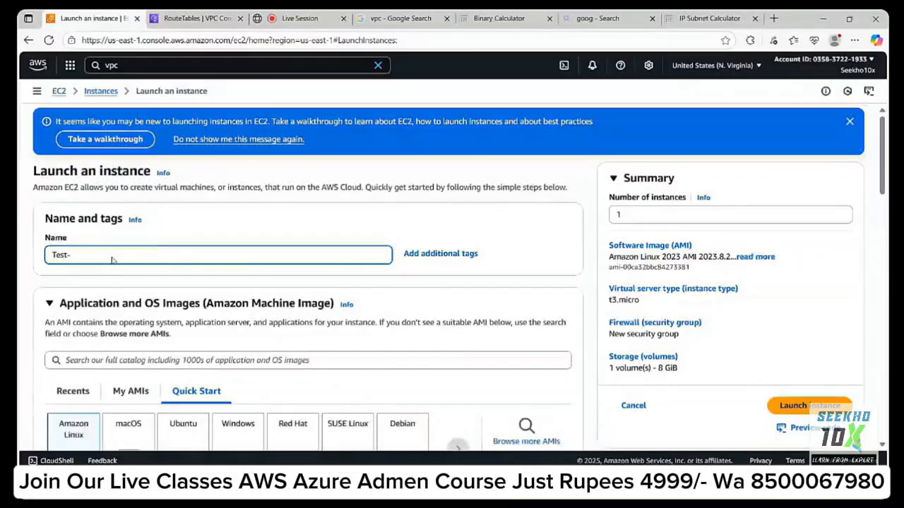
- Complete the name of the new instance as Test-EC2-Public
text(EC)
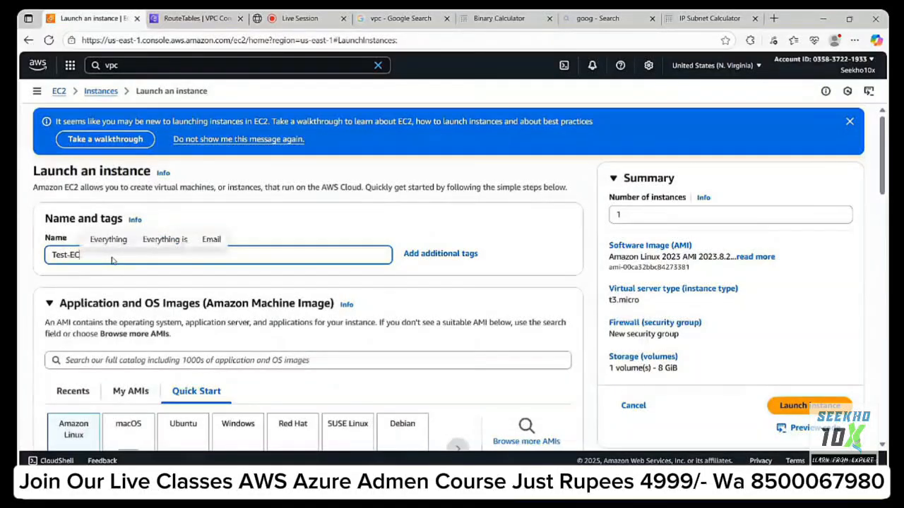
text(2-Pu)
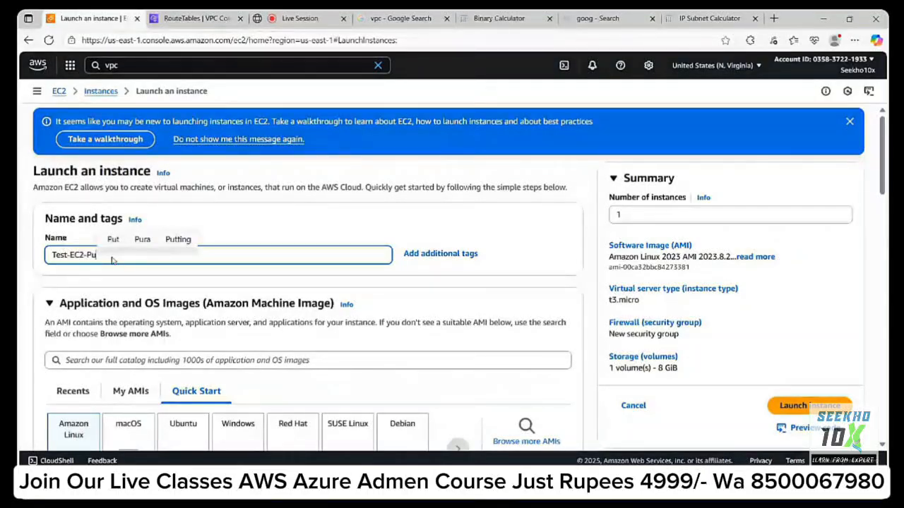
text(blic)
click(342, 222)
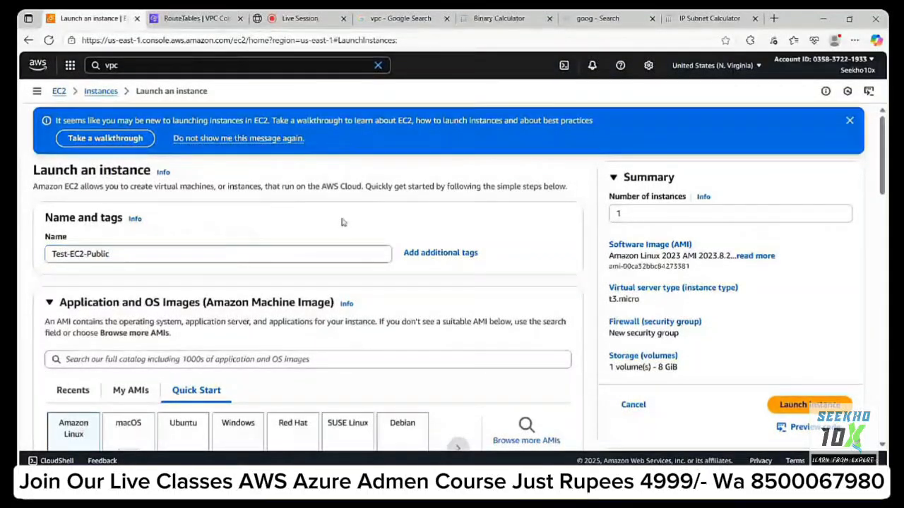
- Choose the Windows quick-start image for the instance and assign the existing key pair mykey01_win
scroll(342, 222, down, 2)
click(252, 289)
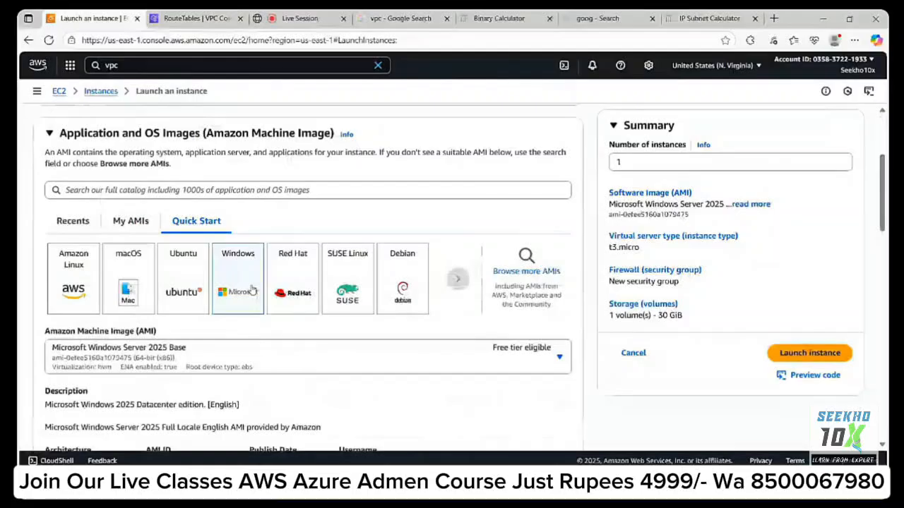
scroll(252, 289, down, 5)
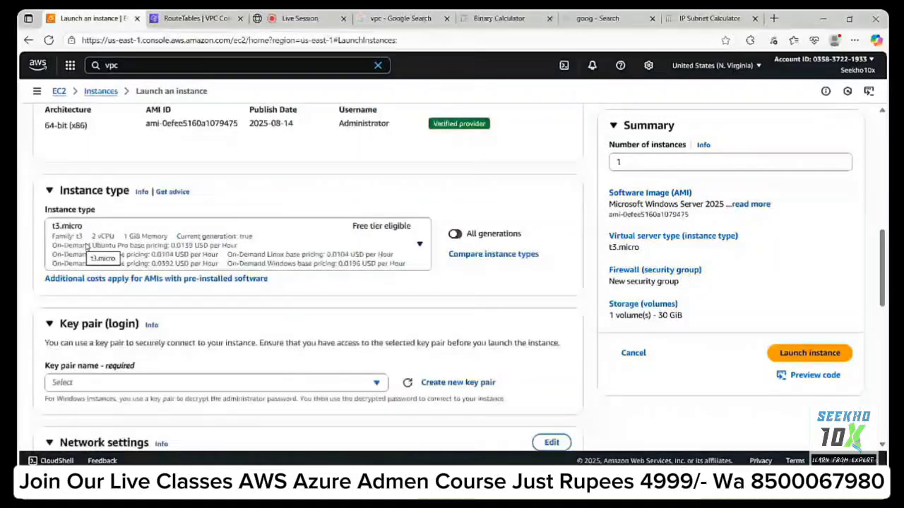
click(147, 382)
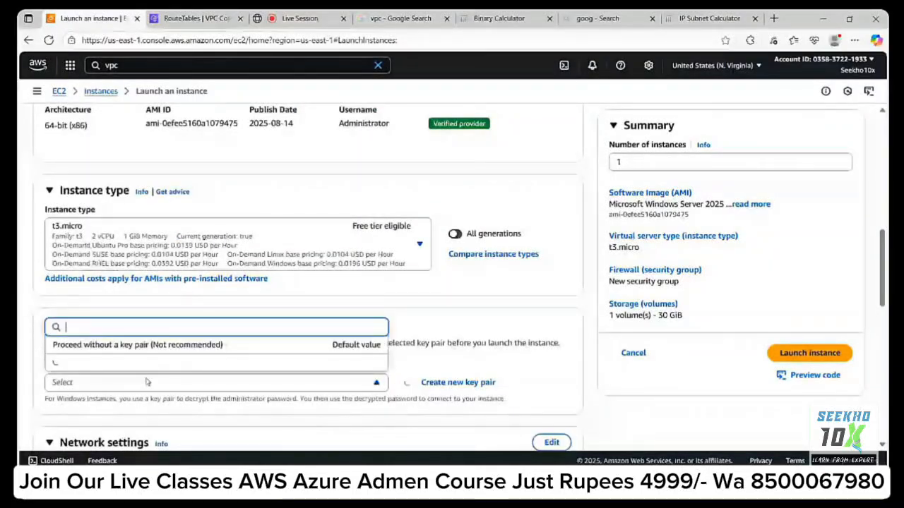
click(137, 362)
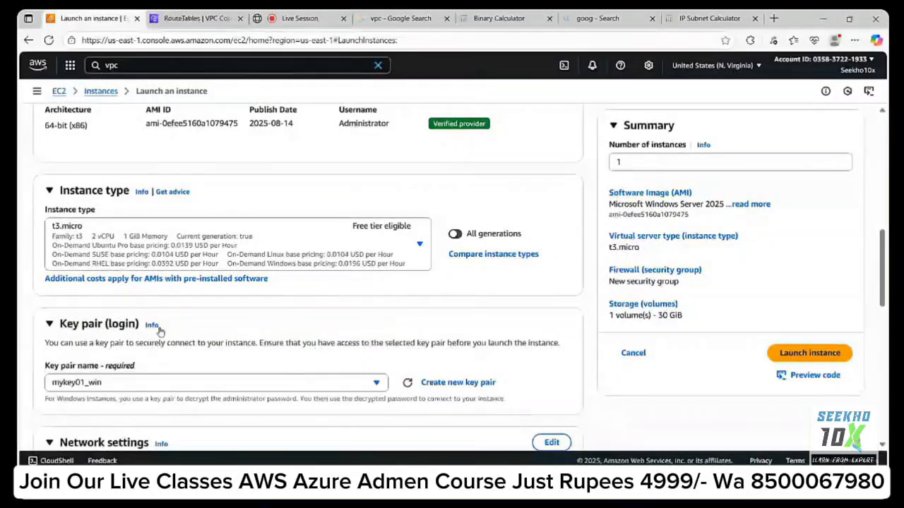
- Edit the network settings to place the instance in VPC-Test-01 with the subnet Public-Subnet-1A
scroll(375, 326, down, 2)
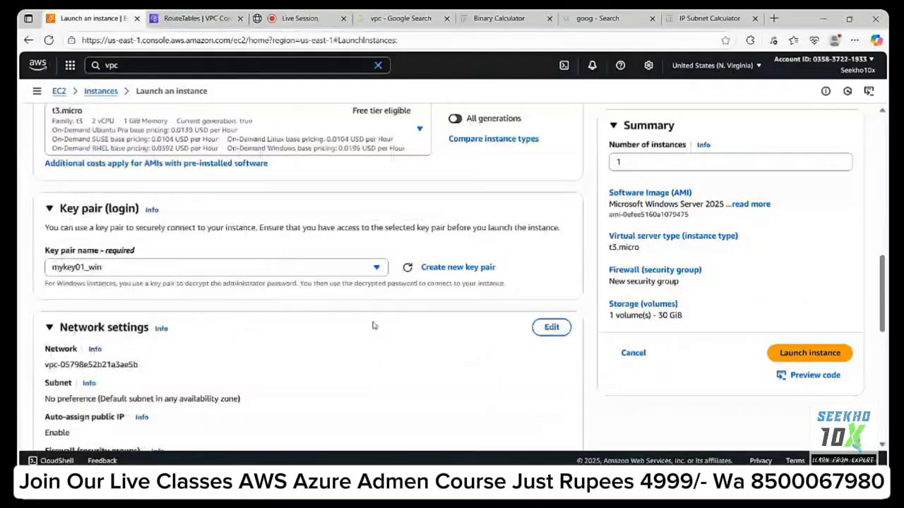
scroll(459, 303, down, 1)
click(551, 273)
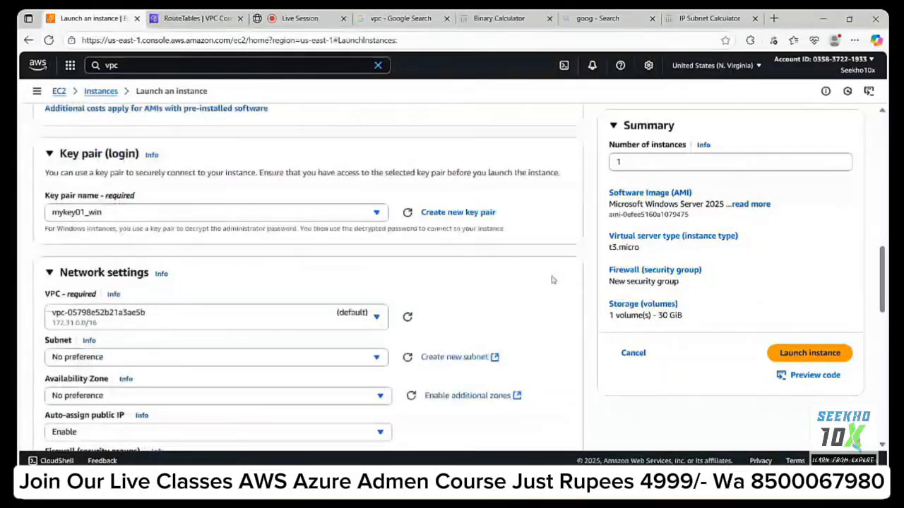
click(278, 317)
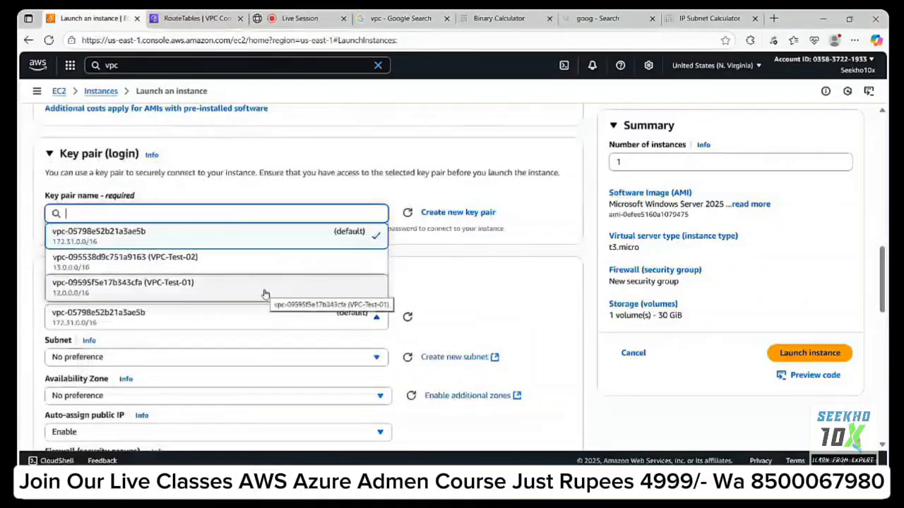
click(265, 294)
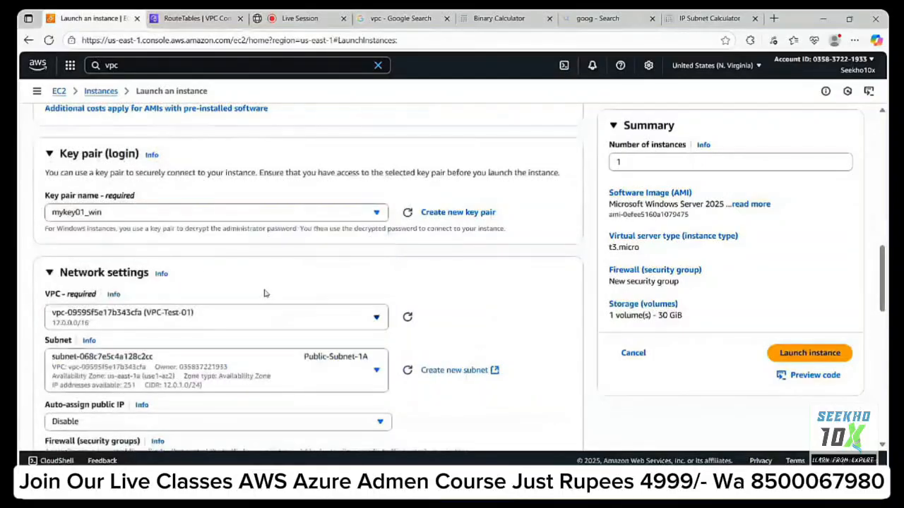
click(346, 367)
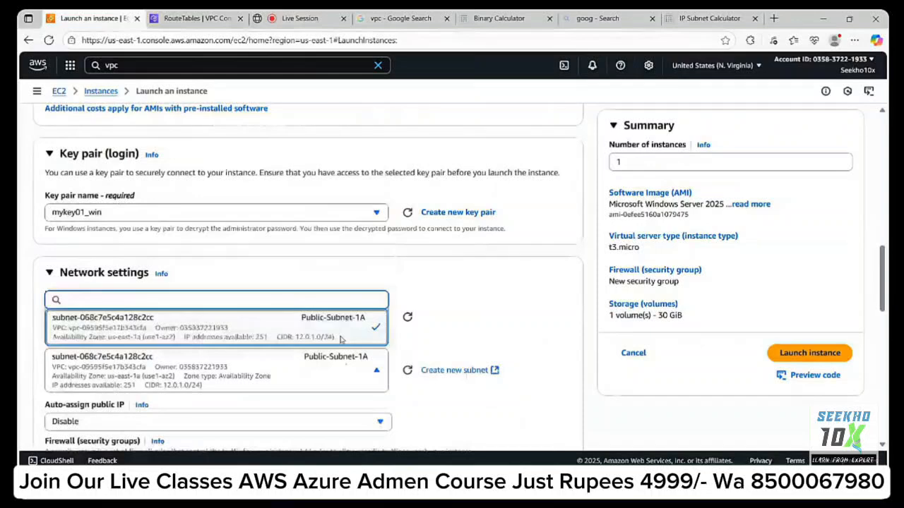
click(341, 340)
- Copy the instance name and reuse it to name the new security group Test-EC2-Public-SG
scroll(478, 302, up, 5)
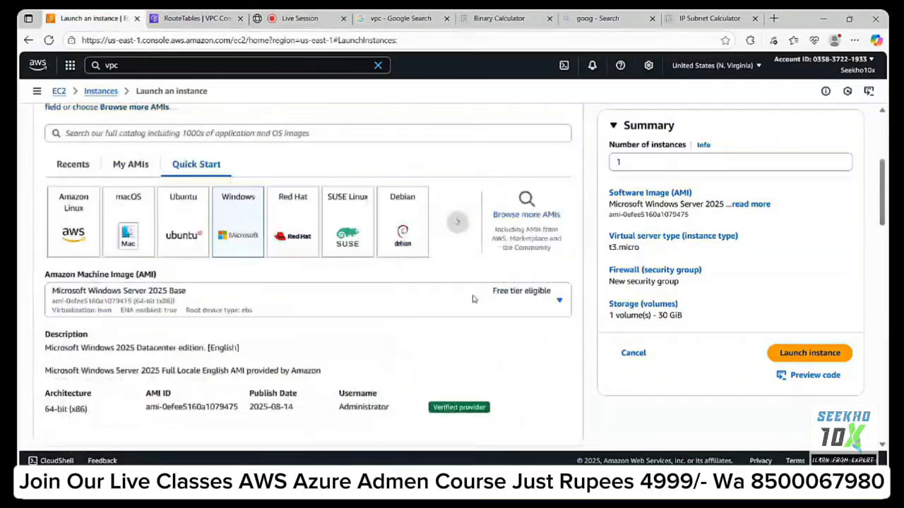
scroll(473, 298, up, 3)
click(70, 255)
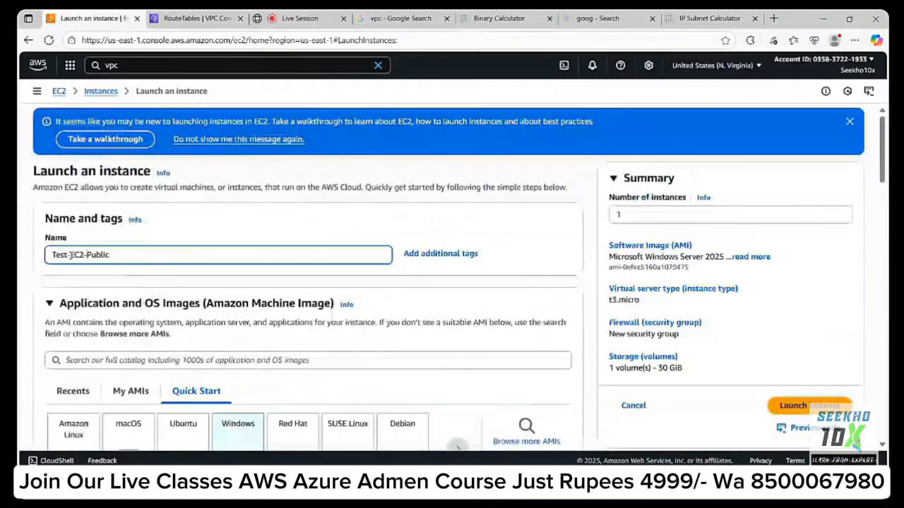
triple_click(70, 256)
key(ctrl+c)
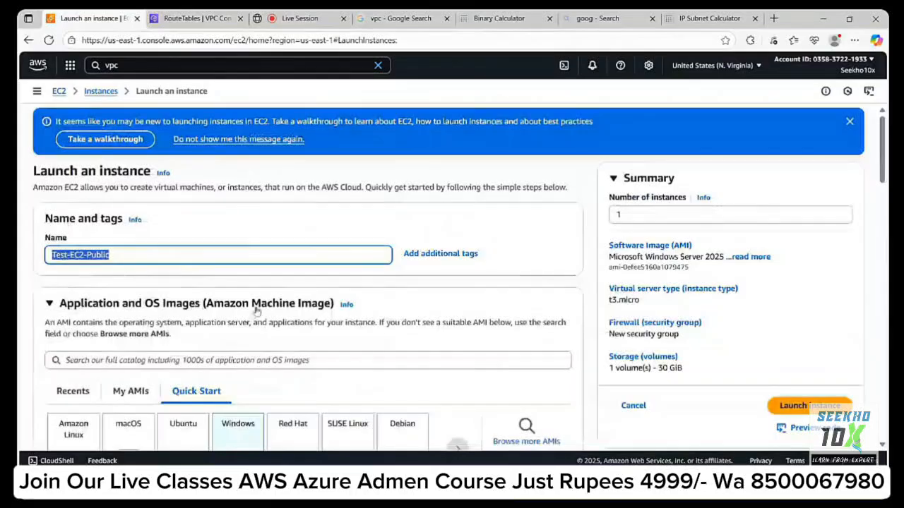
scroll(311, 296, down, 4)
scroll(288, 289, down, 7)
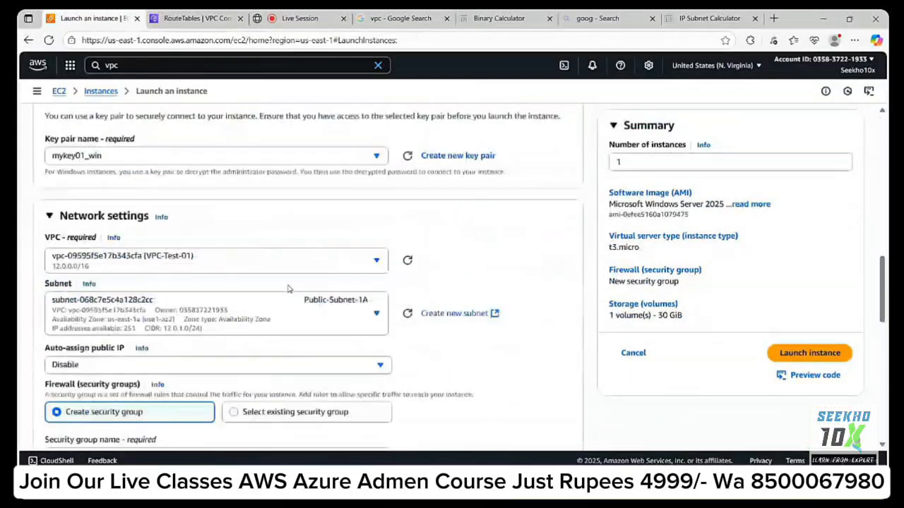
scroll(288, 288, down, 3)
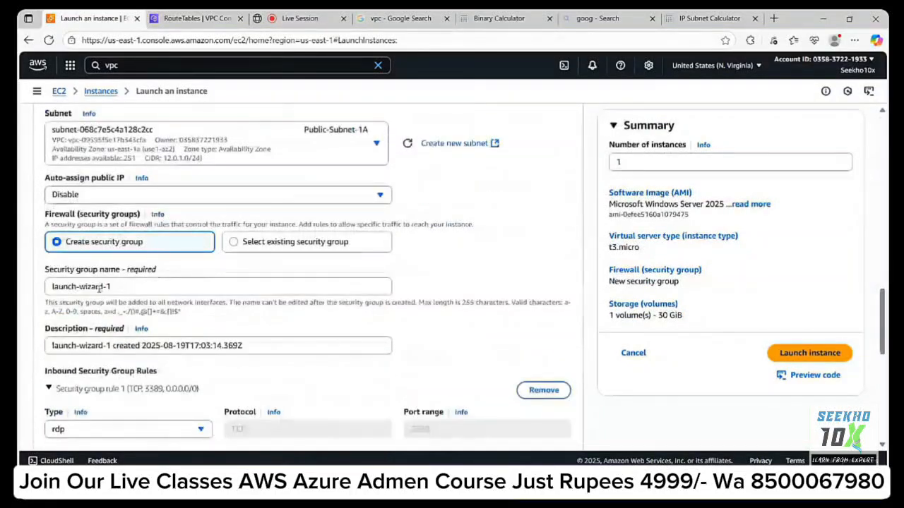
click(99, 287)
triple_click(100, 286)
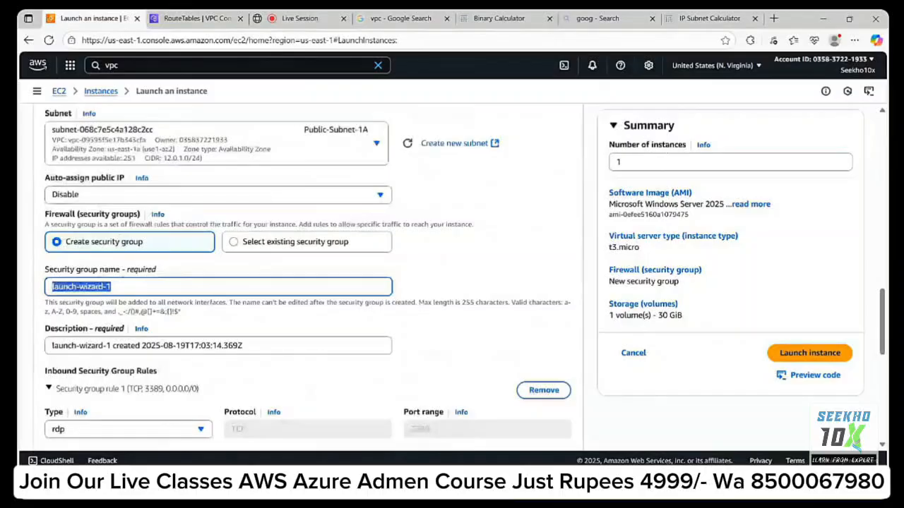
key(ctrl+v)
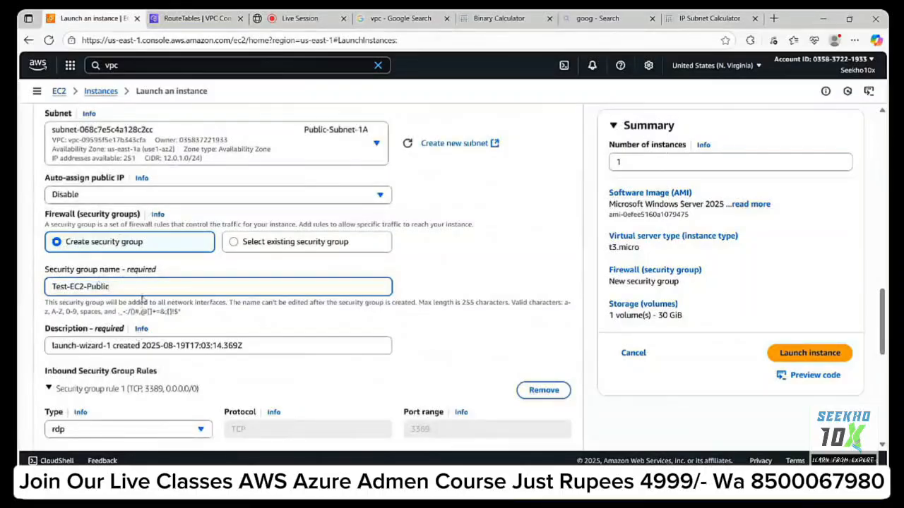
text(-S)
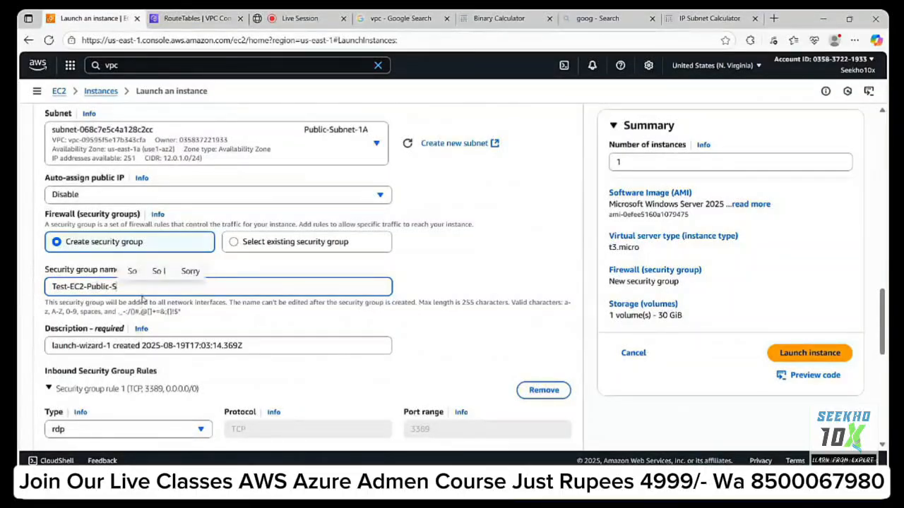
text(G)
- Replace the security group's description with Test-EC2-Public-SG
click(145, 345)
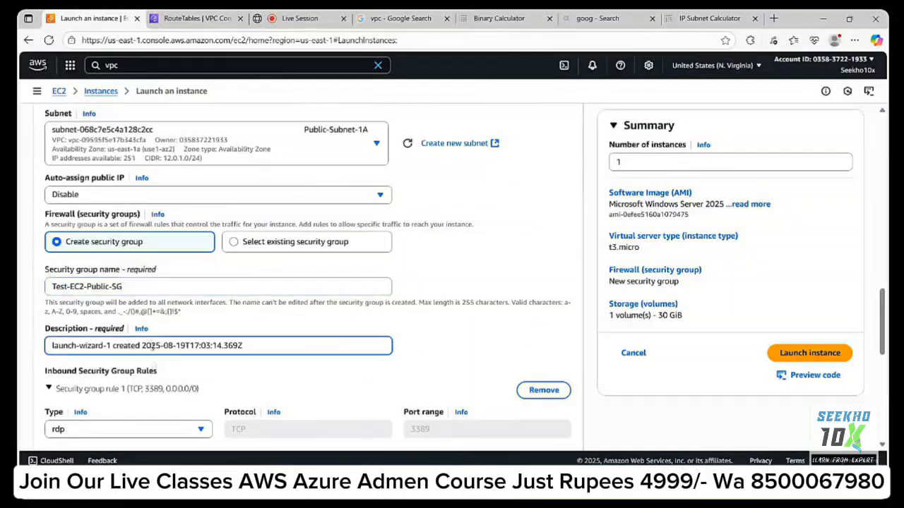
key(ctrl+a)
key(ctrl+v)
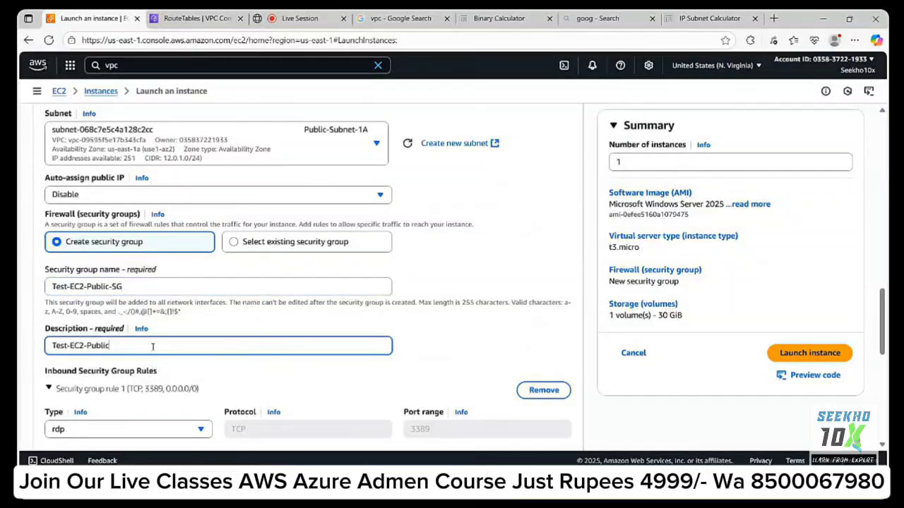
text(-SG)
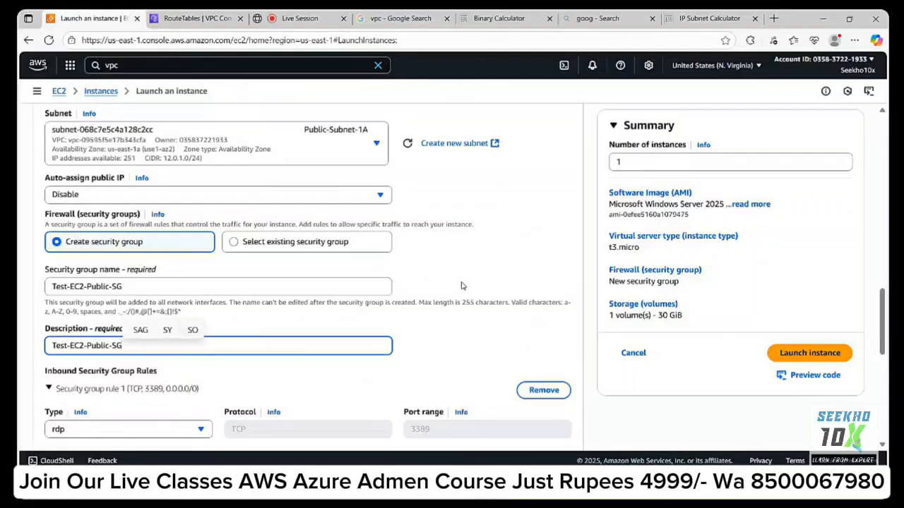
click(487, 263)
- Review the remaining launch settings and enable automatic public IP assignment for the instance
scroll(487, 263, down, 5)
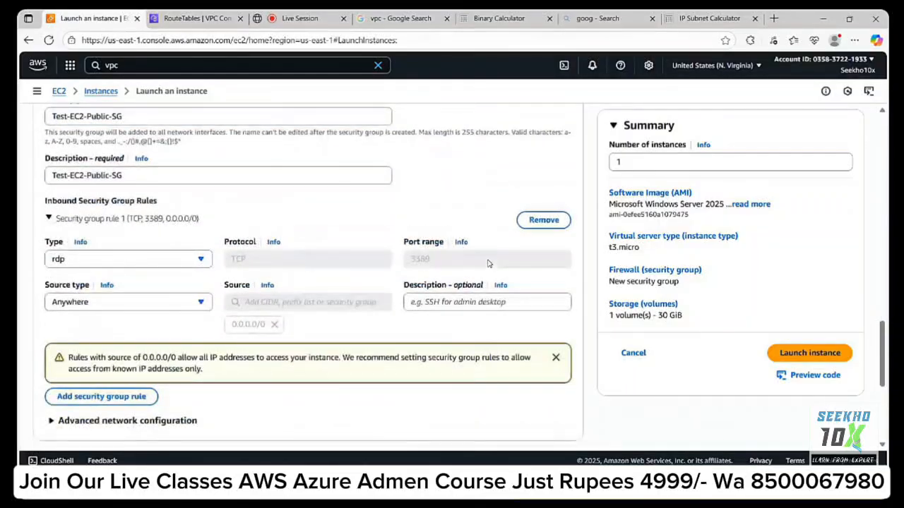
scroll(487, 264, down, 2)
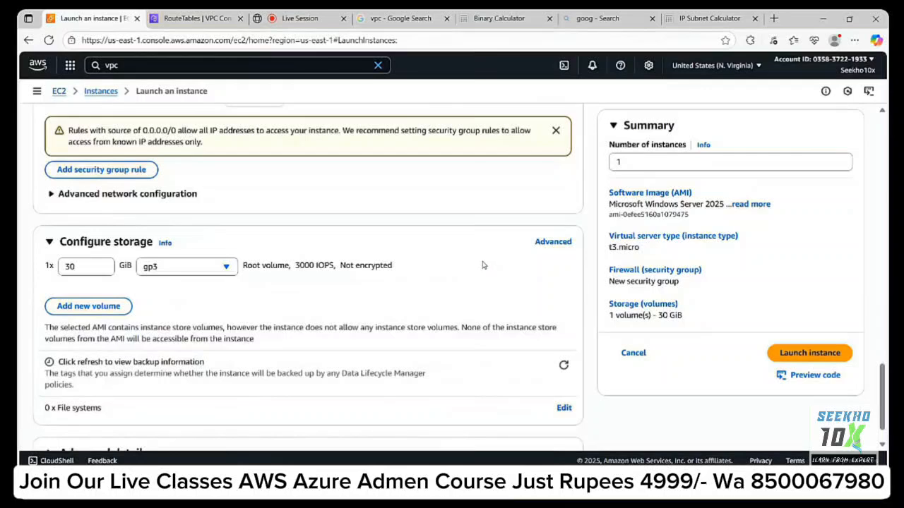
scroll(477, 258, down, 1)
scroll(476, 258, up, 6)
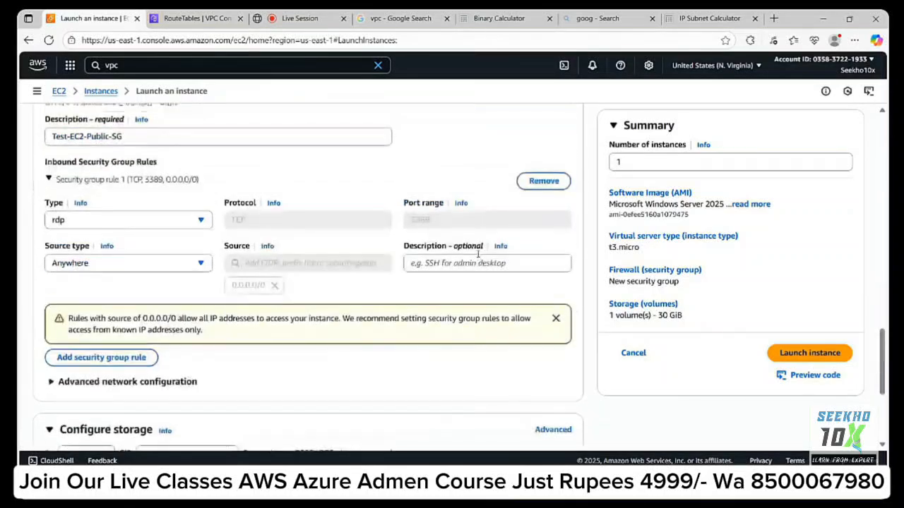
scroll(477, 257, up, 3)
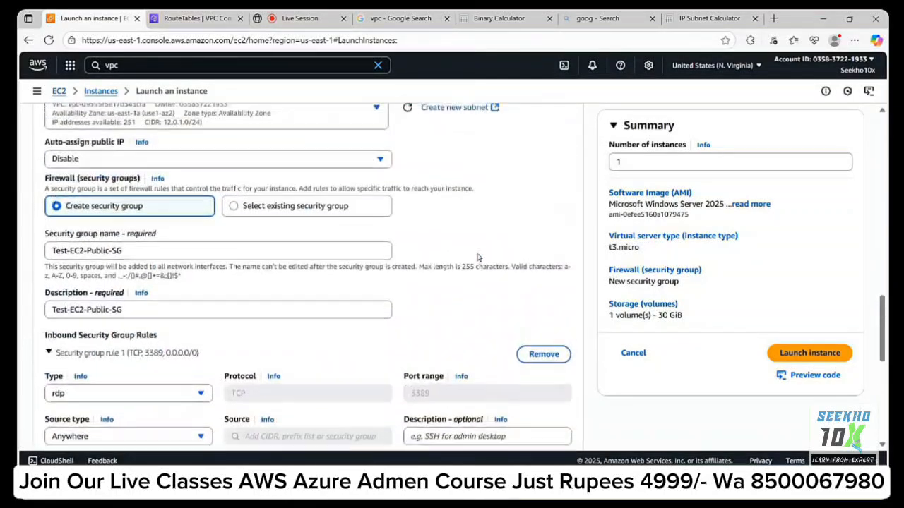
scroll(477, 257, up, 5)
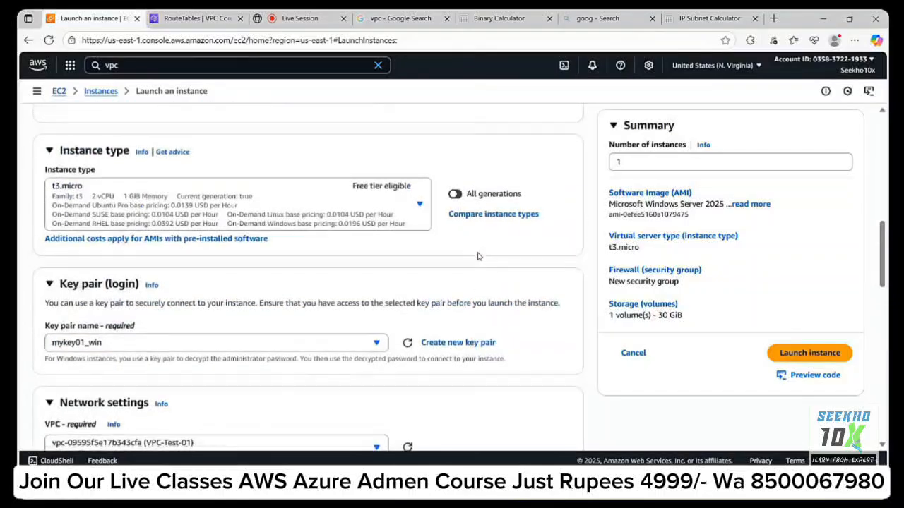
scroll(477, 257, down, 2)
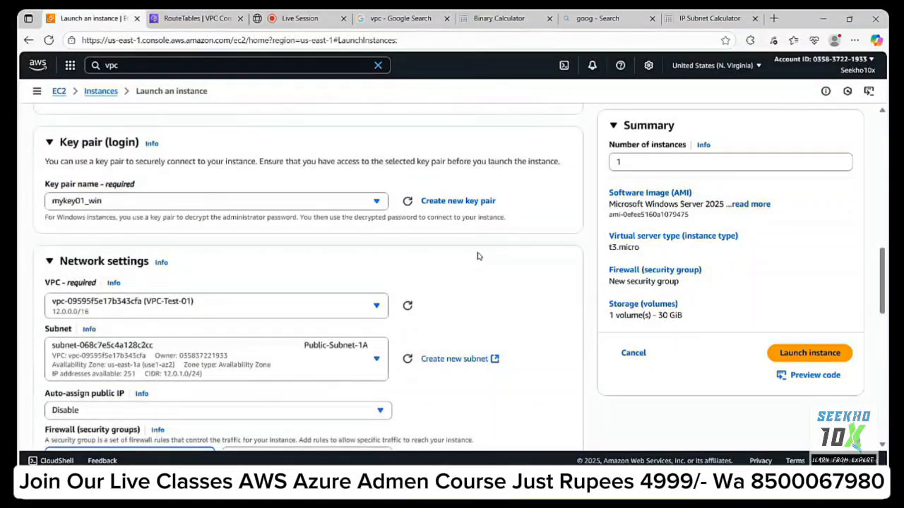
scroll(477, 257, down, 2)
click(167, 269)
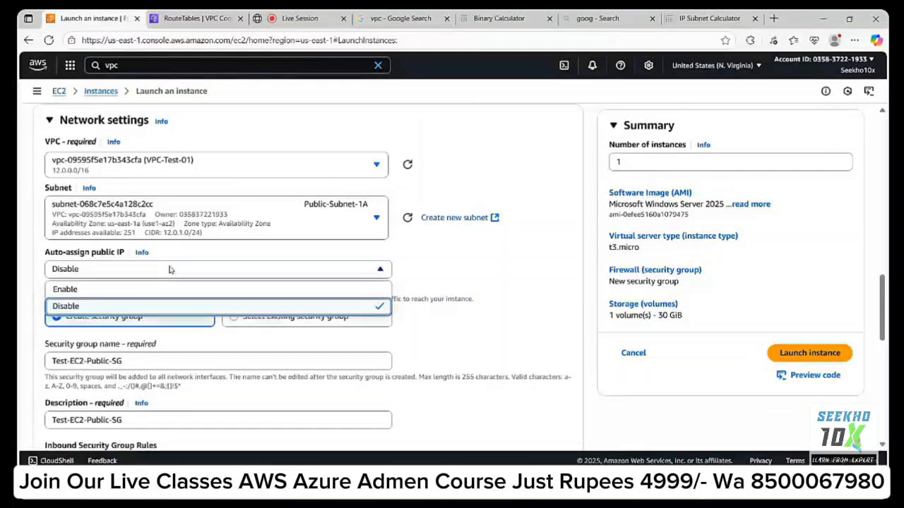
click(135, 289)
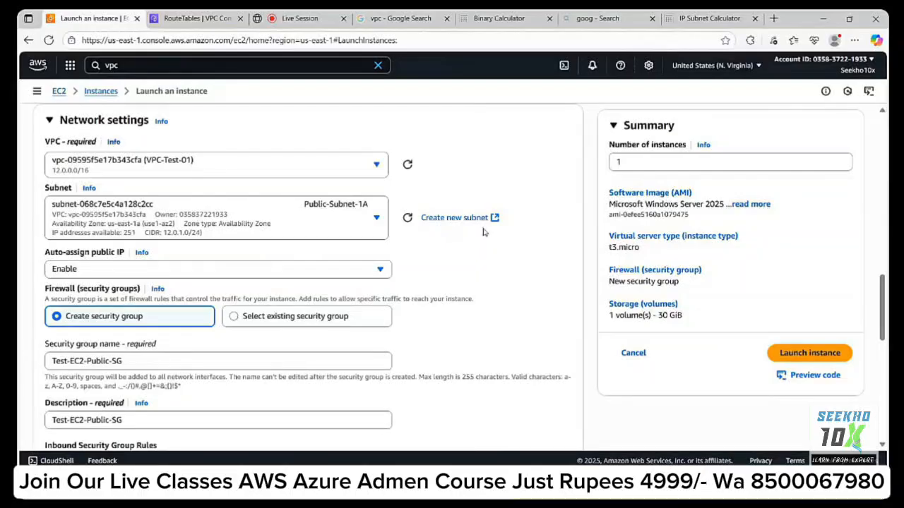
scroll(484, 232, down, 1)
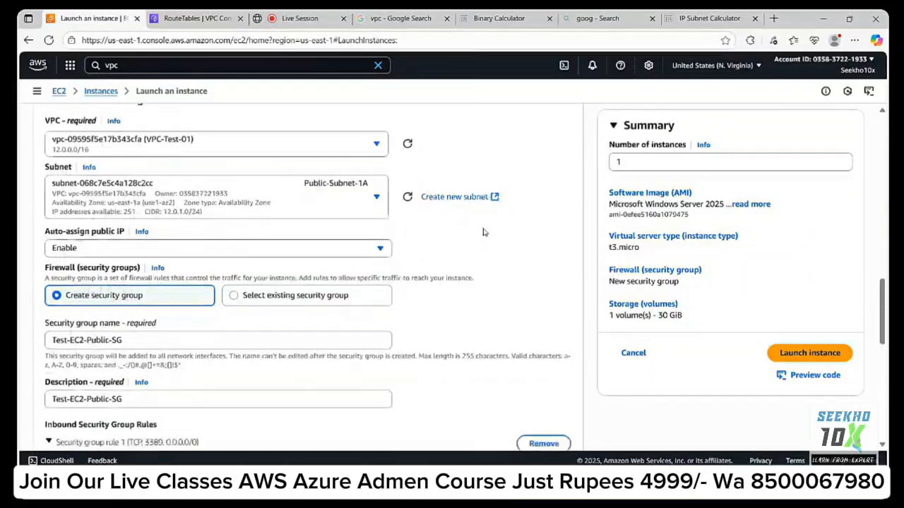
scroll(484, 232, down, 5)
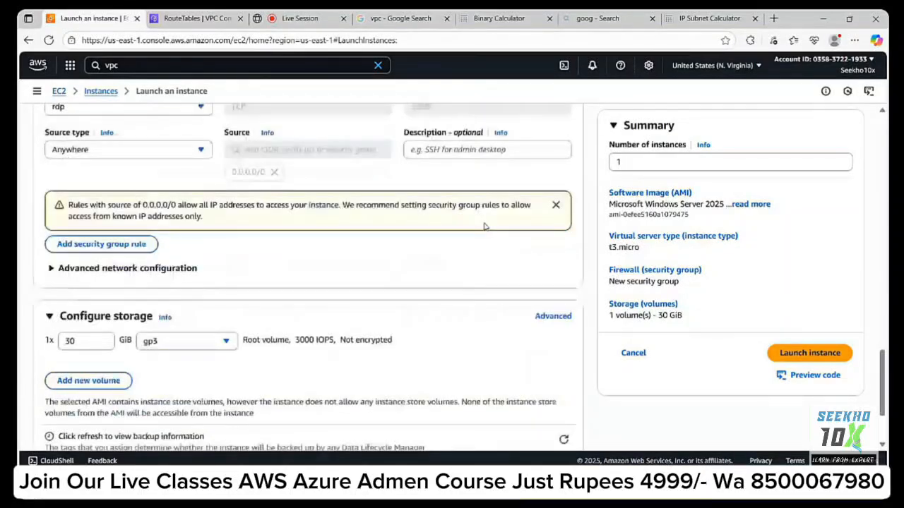
scroll(485, 225, up, 3)
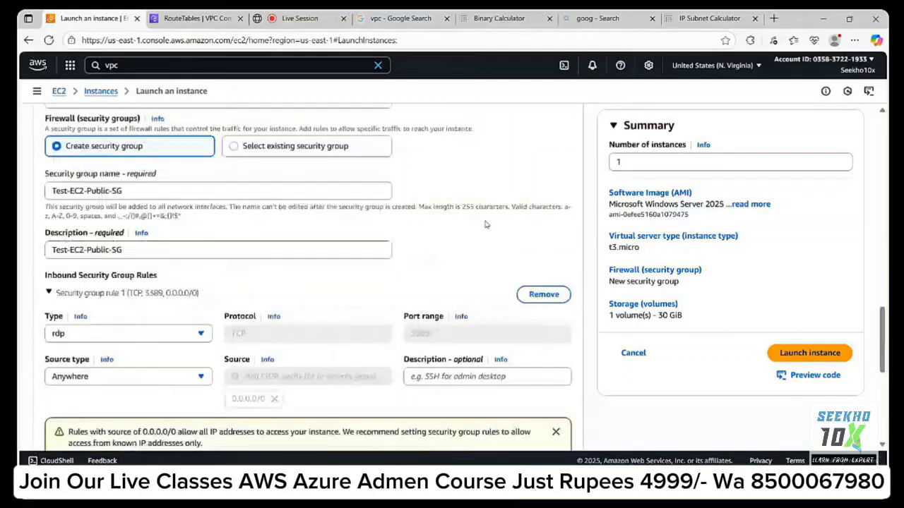
- Launch the configured Test-EC2-Public instance
scroll(485, 224, up, 10)
scroll(486, 223, up, 5)
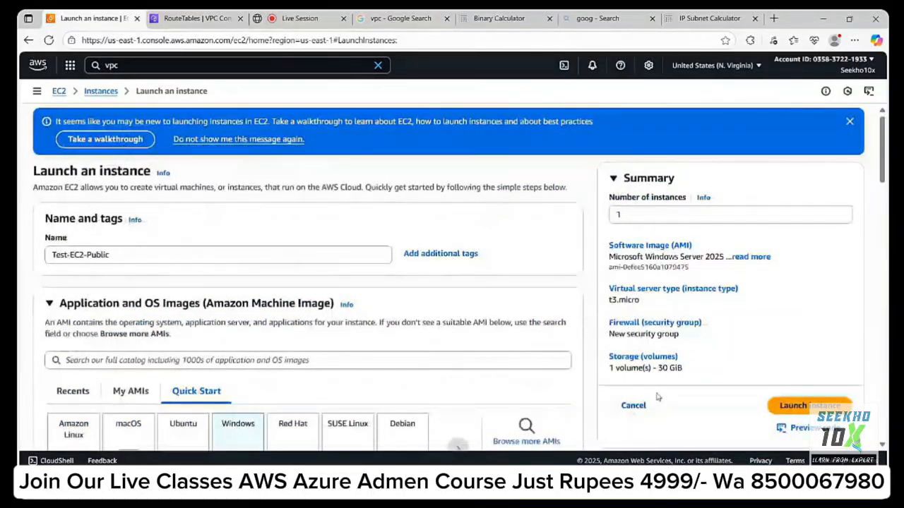
click(809, 405)
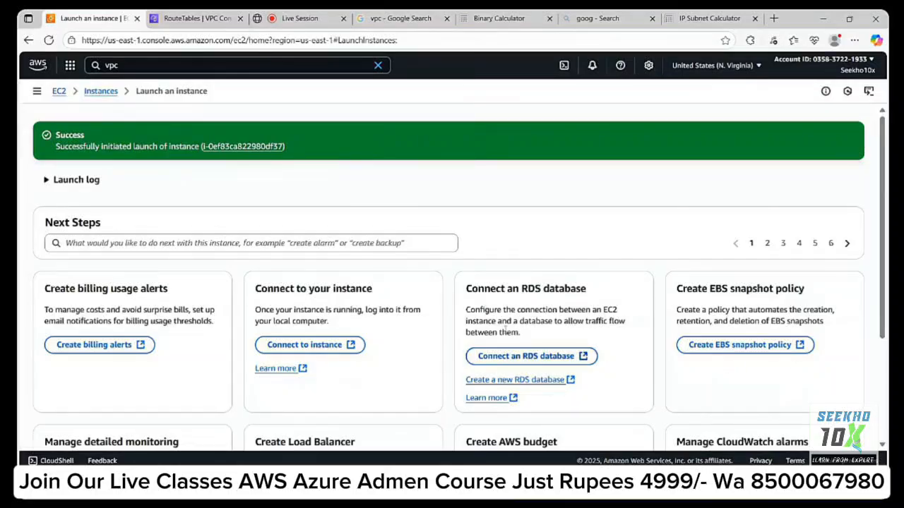
- Start launching another instance from the instances list and name it Test-EC2-Private
click(102, 92)
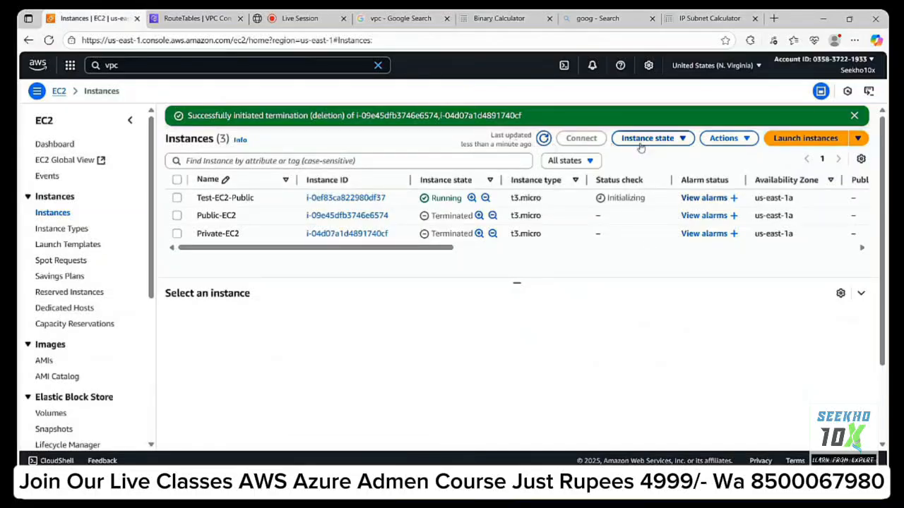
click(797, 139)
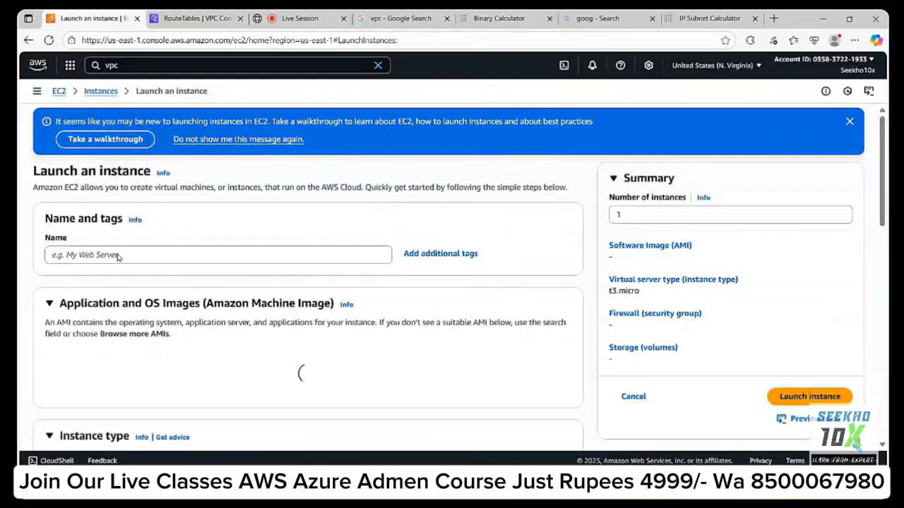
click(120, 255)
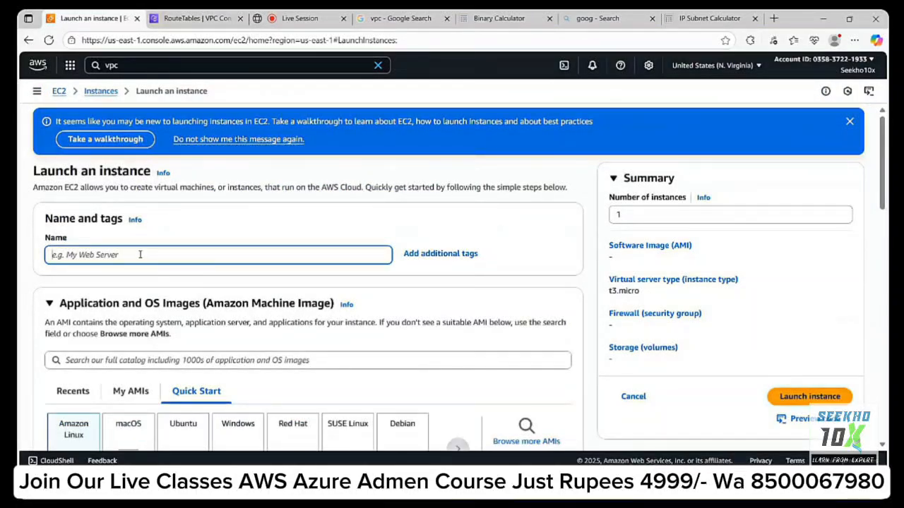
text(Test-Ec2)
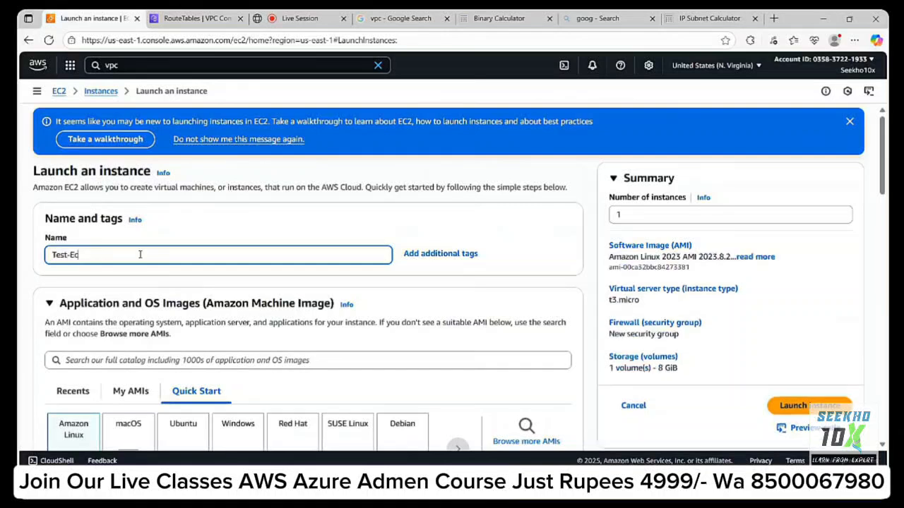
key(BackSpace)
key(BackSpace)
text(C2-Pri)
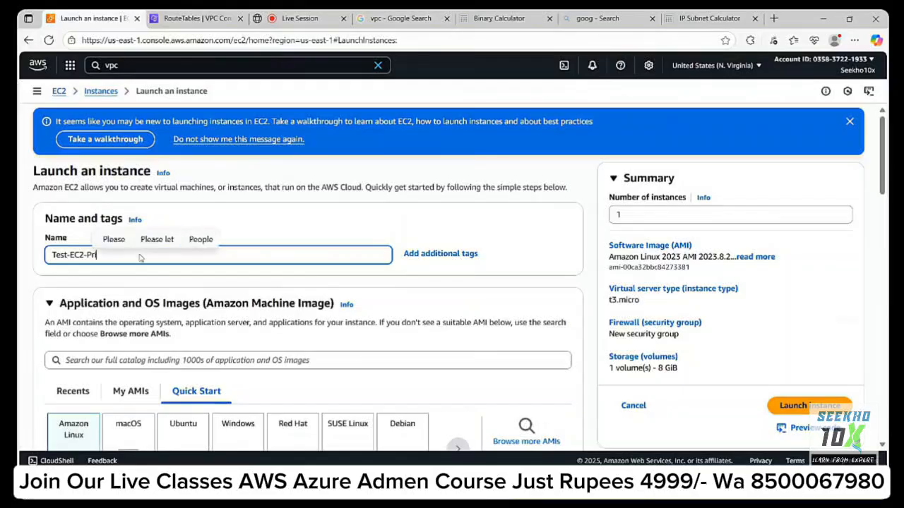
text(vate)
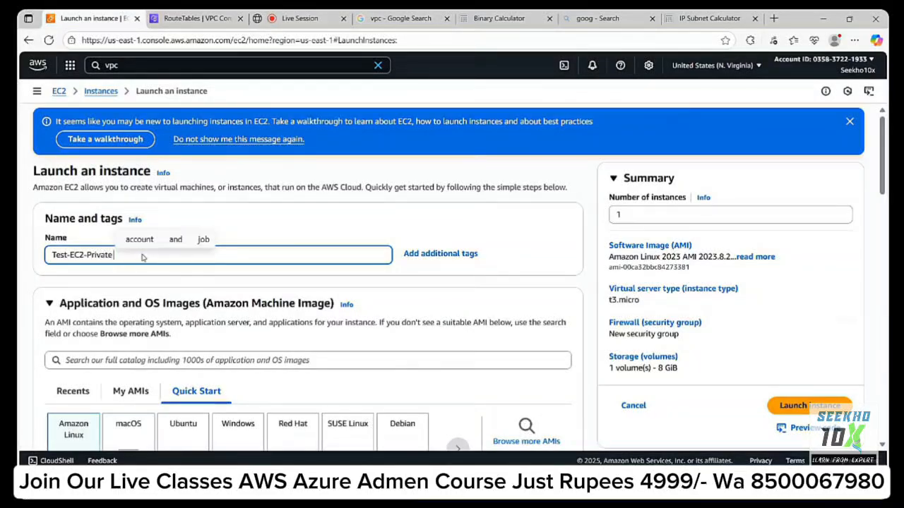
- Choose the Windows machine image and assign the key pair mykey01_win to the instance
scroll(410, 204, down, 2)
click(246, 334)
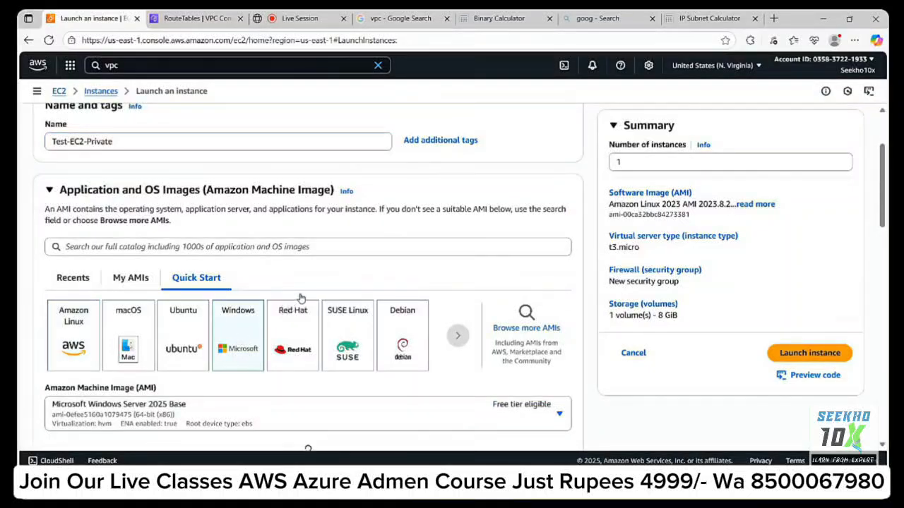
scroll(302, 298, down, 2)
scroll(304, 297, down, 5)
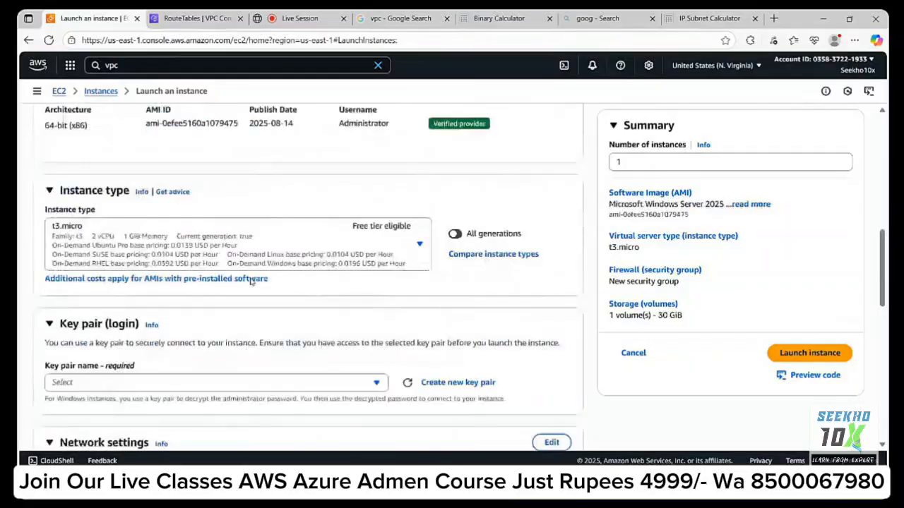
scroll(224, 301, down, 1)
click(207, 330)
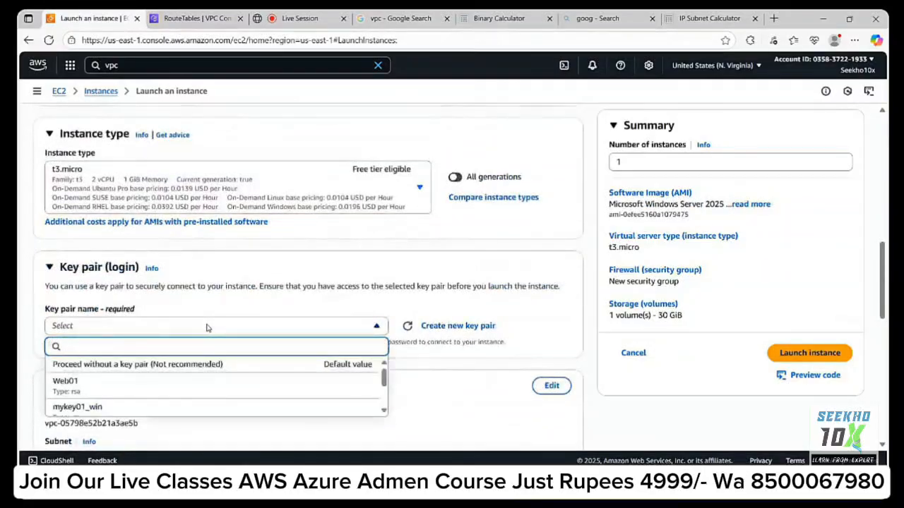
click(148, 410)
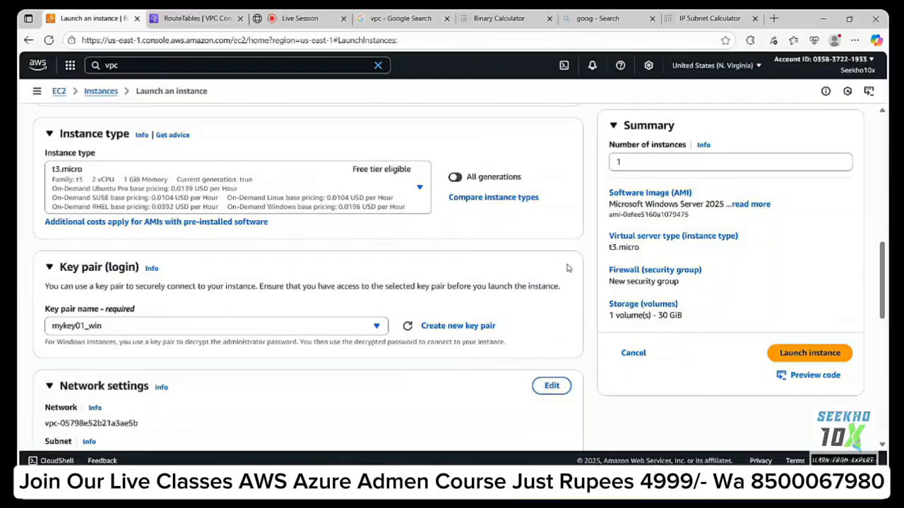
- Edit the network settings to place the instance in VPC-Test-02
scroll(568, 266, down, 3)
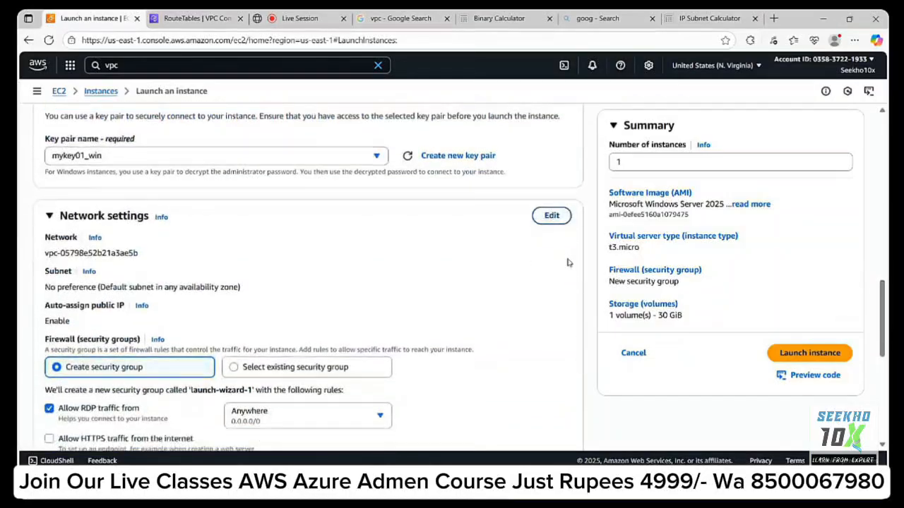
click(551, 216)
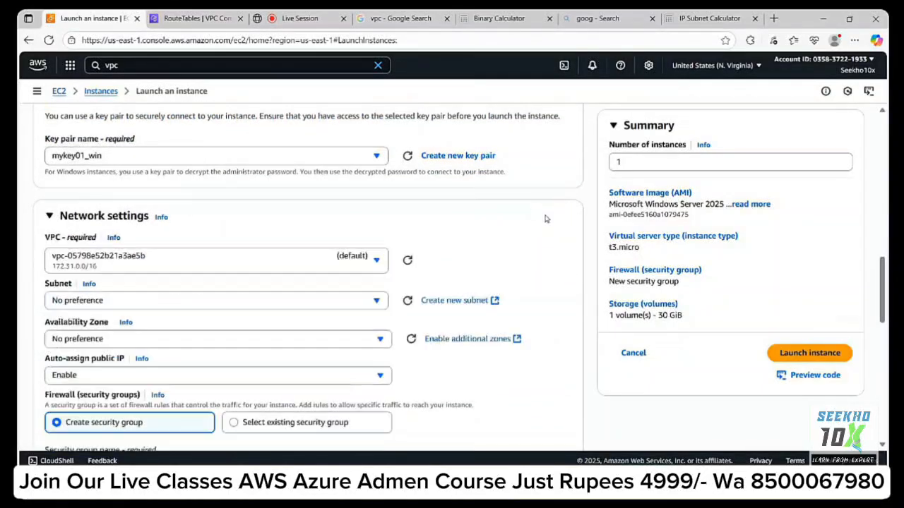
click(313, 259)
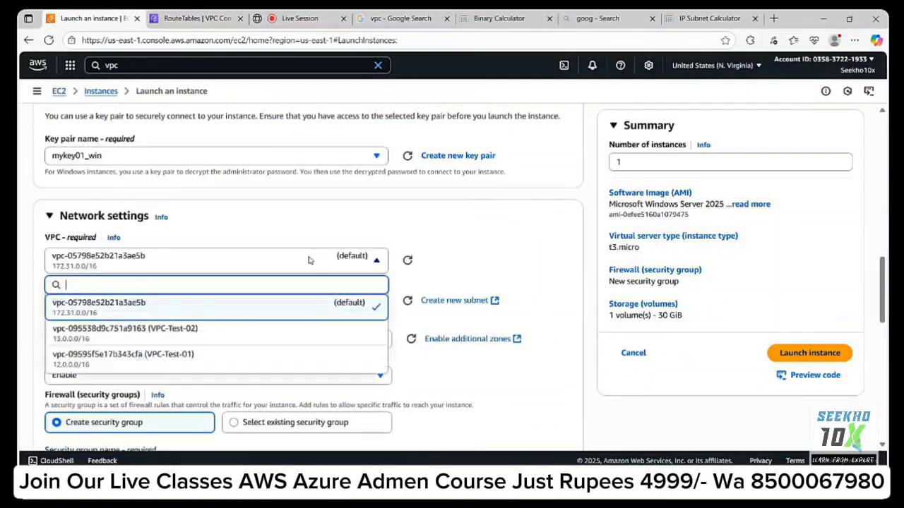
click(238, 337)
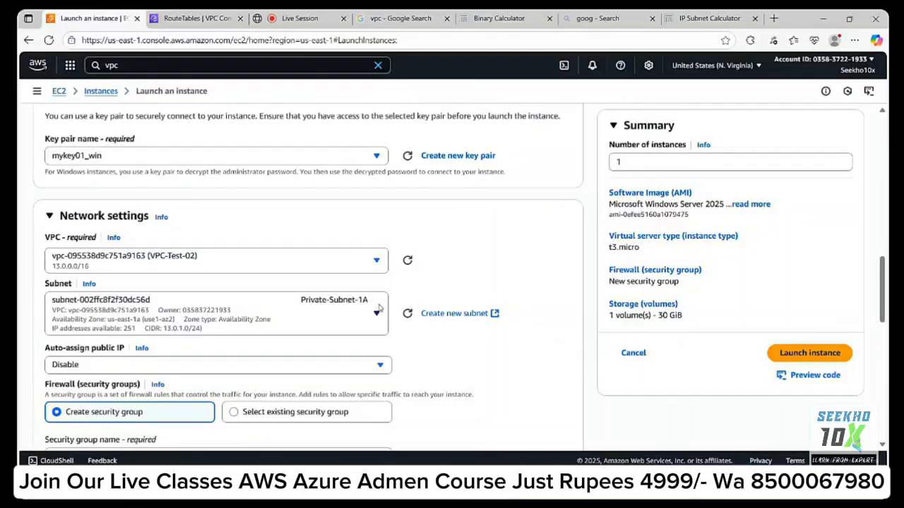
- Copy the instance name and use Test-EC2-Private as the new security group's name
scroll(448, 329, down, 2)
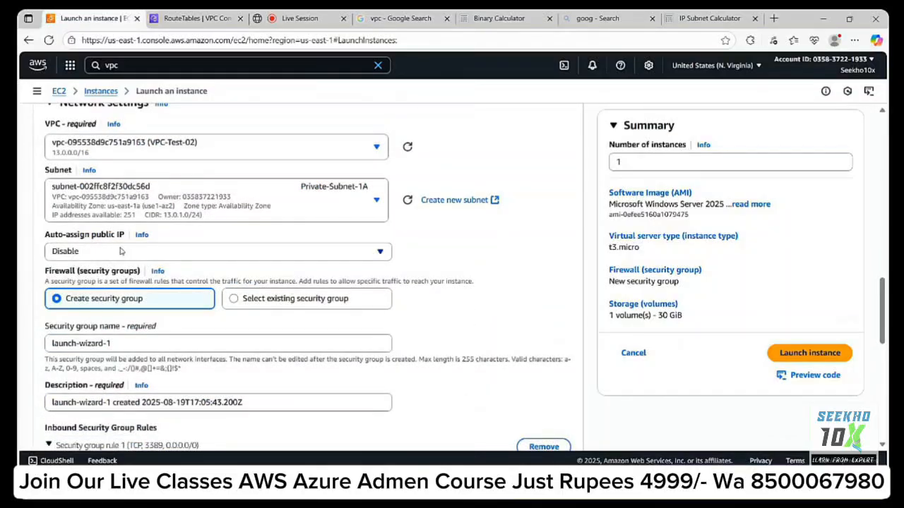
scroll(157, 263, up, 15)
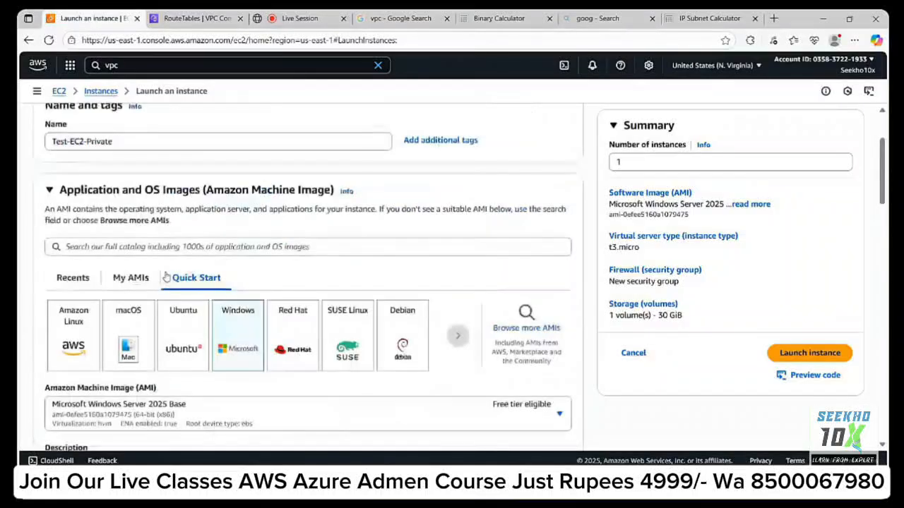
click(92, 141)
triple_click(93, 142)
key(ctrl+c)
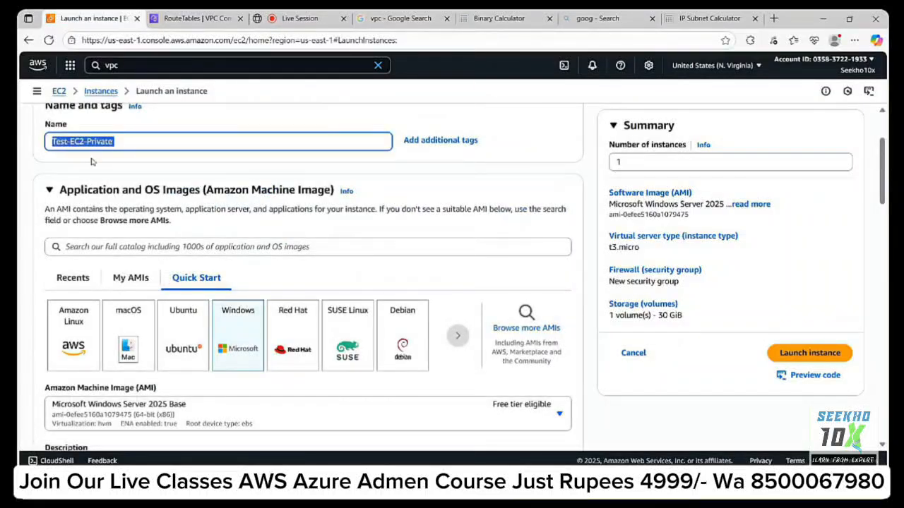
scroll(335, 214, down, 8)
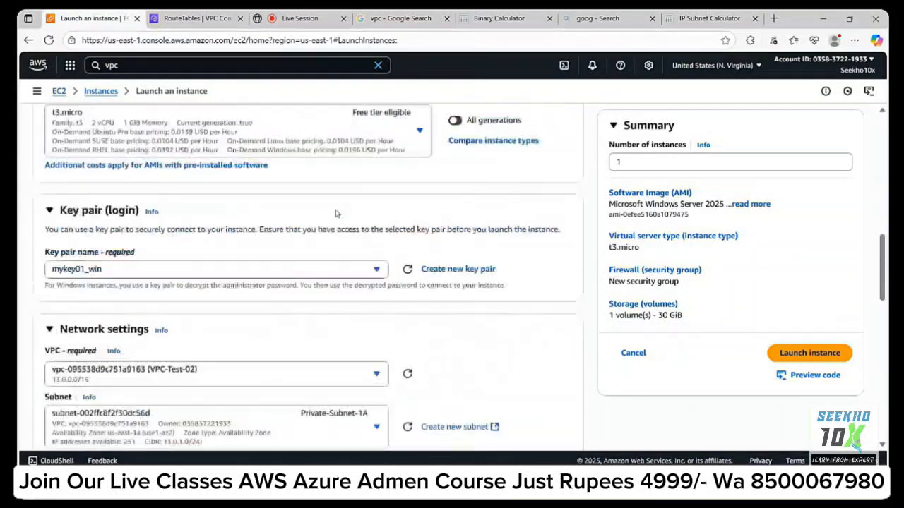
scroll(336, 216, down, 4)
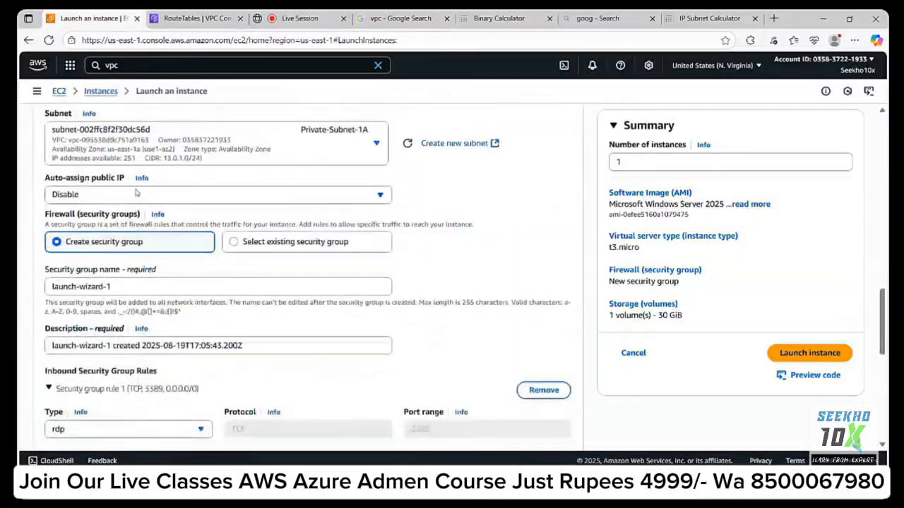
click(99, 287)
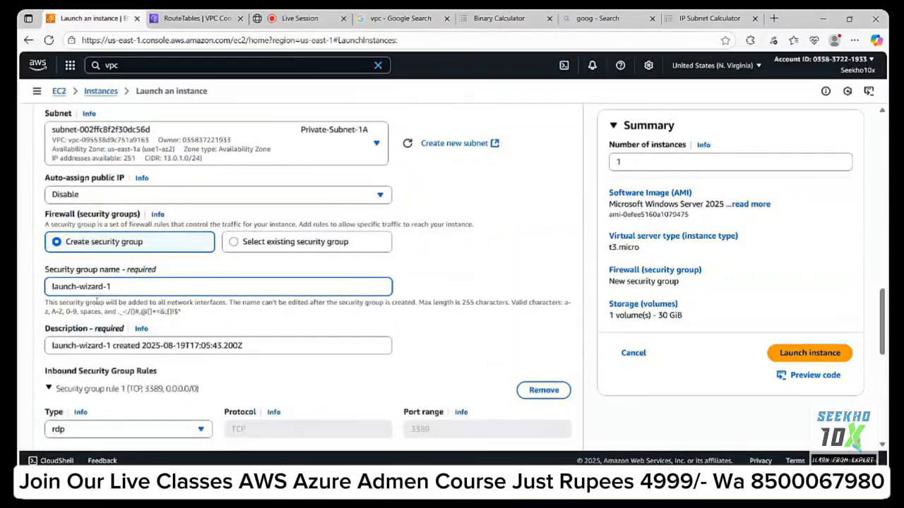
triple_click(88, 288)
text(Test-EC2-Private)
- Replace the security group's default description with the copied name Test-EC2-Private
scroll(287, 303, down, 1)
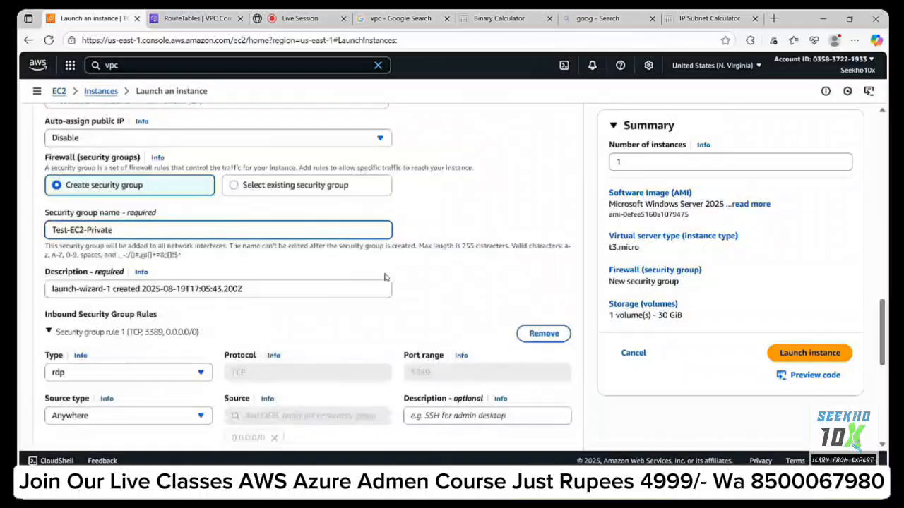
click(173, 289)
triple_click(177, 290)
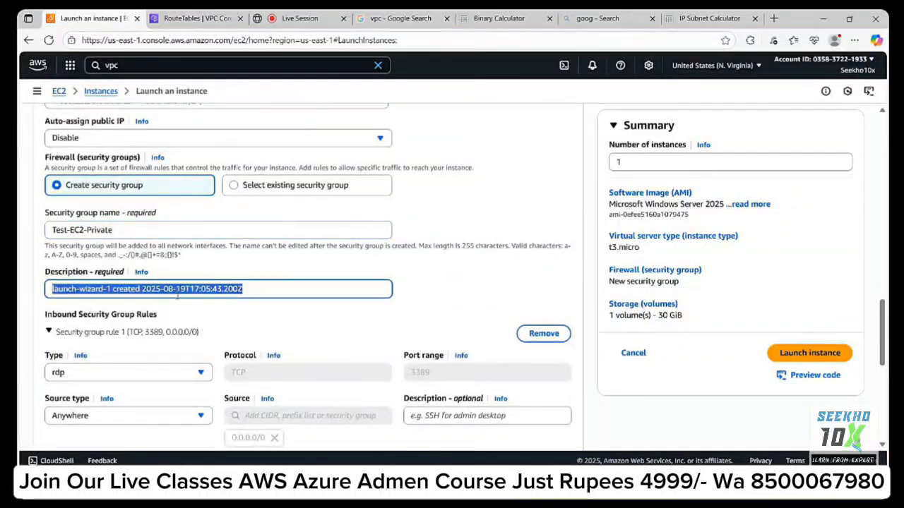
key(ctrl+v)
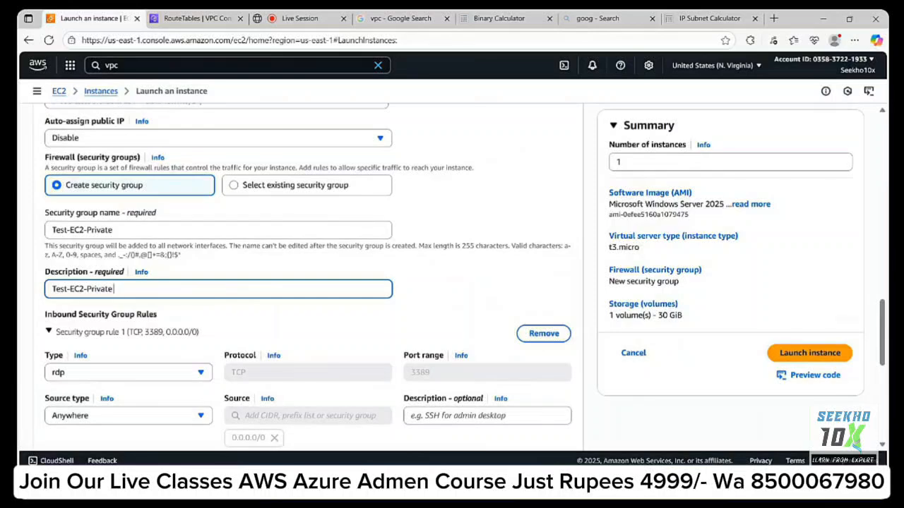
- Bring up the VPC peering connections PDF in PDF X for a look, and minimize it again
mouse_move(541, 503)
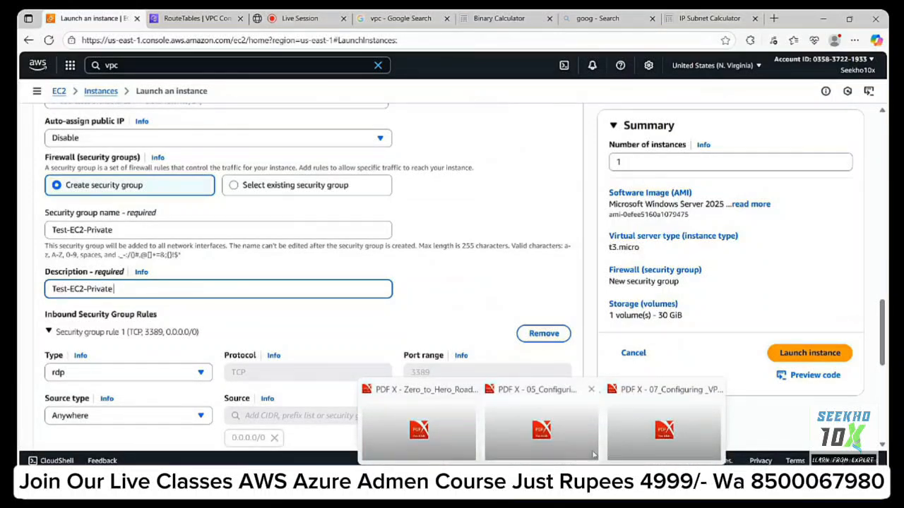
click(664, 423)
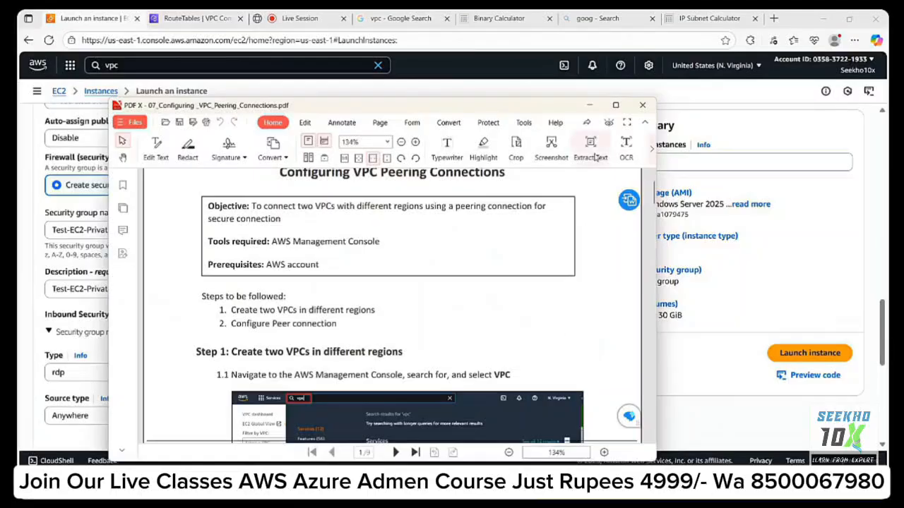
click(590, 105)
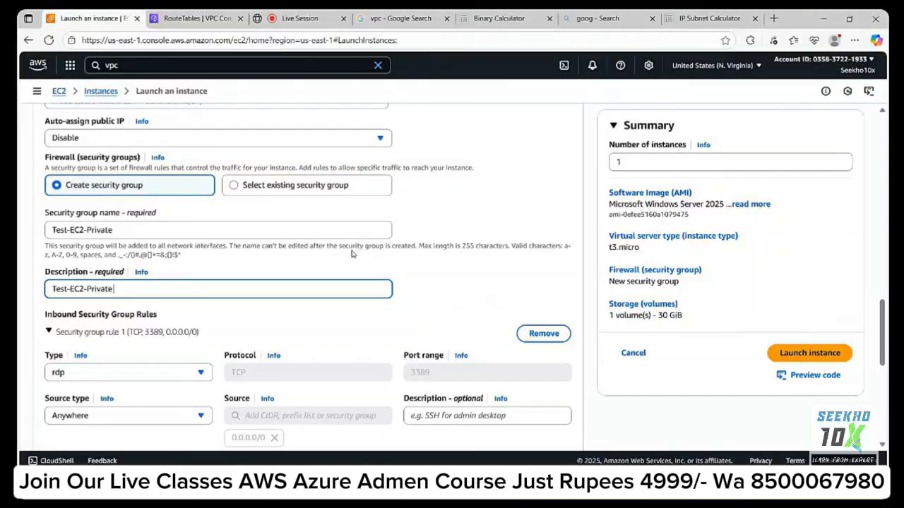
- Append -SG to the security group's name and description so both read Test-EC2-Private-SG
click(125, 236)
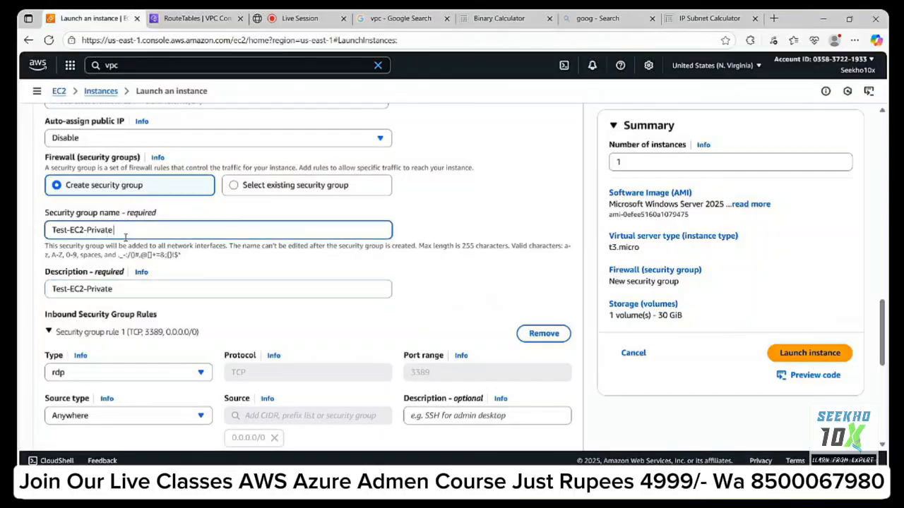
text(-SG)
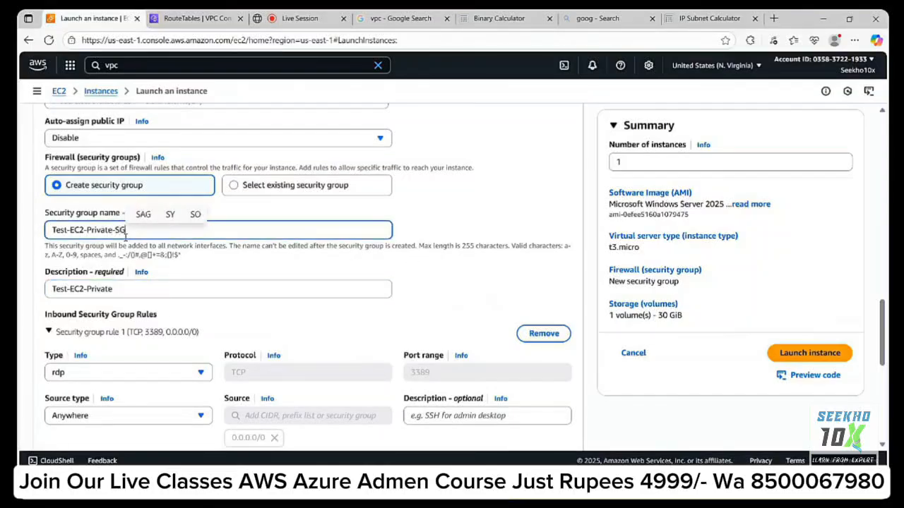
click(139, 286)
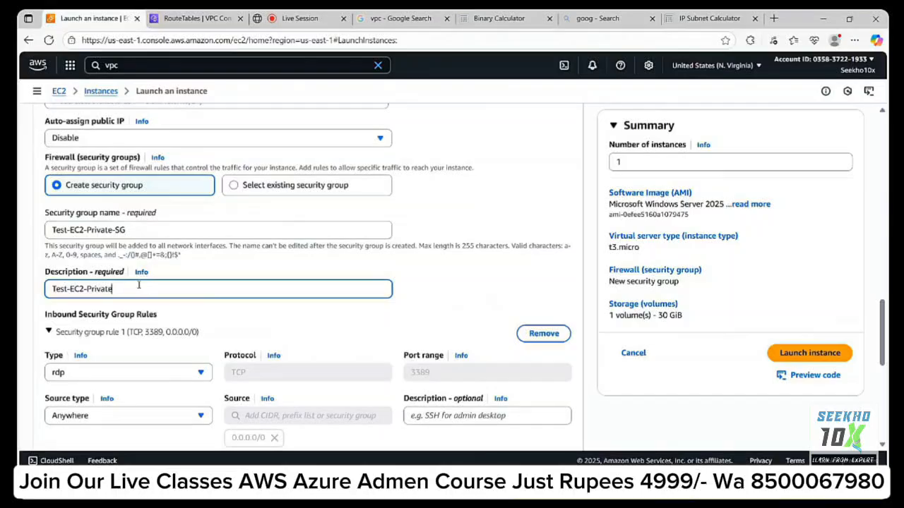
text(-SG)
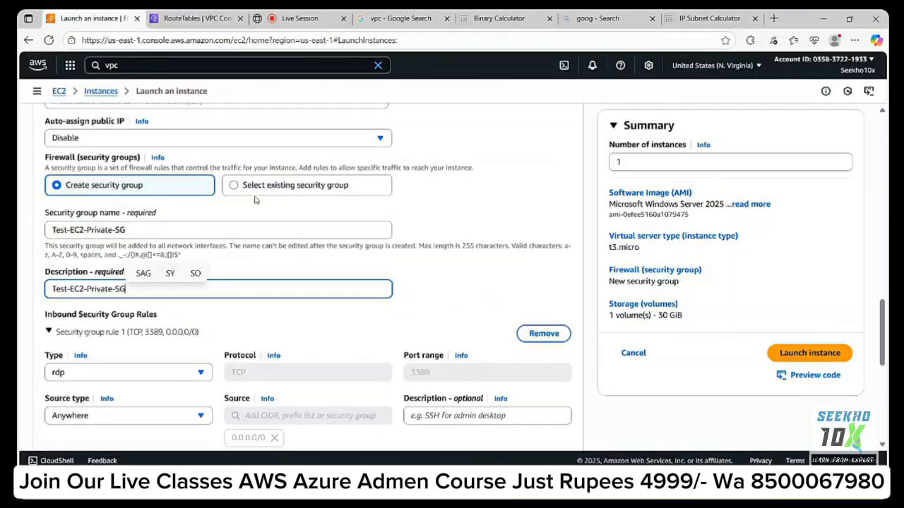
- Check the live session chat and the VPC route tables, and return to the instance launch form
click(292, 17)
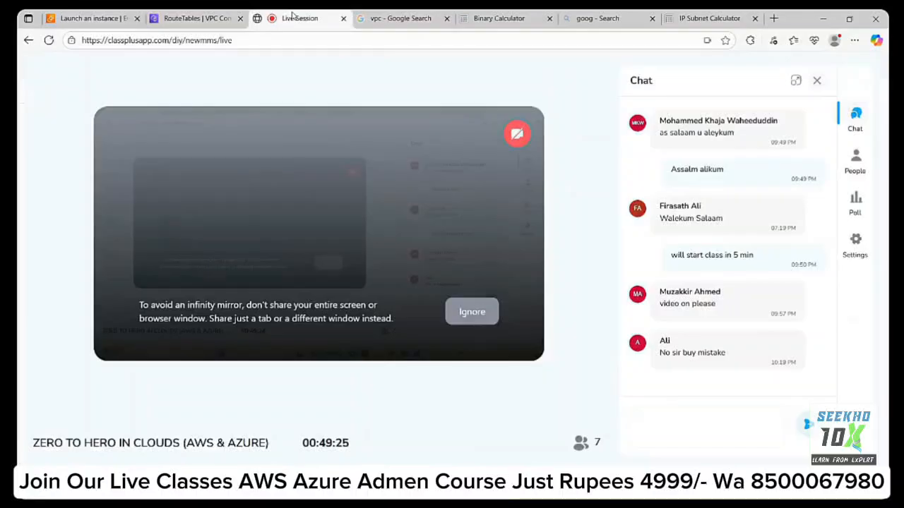
click(191, 18)
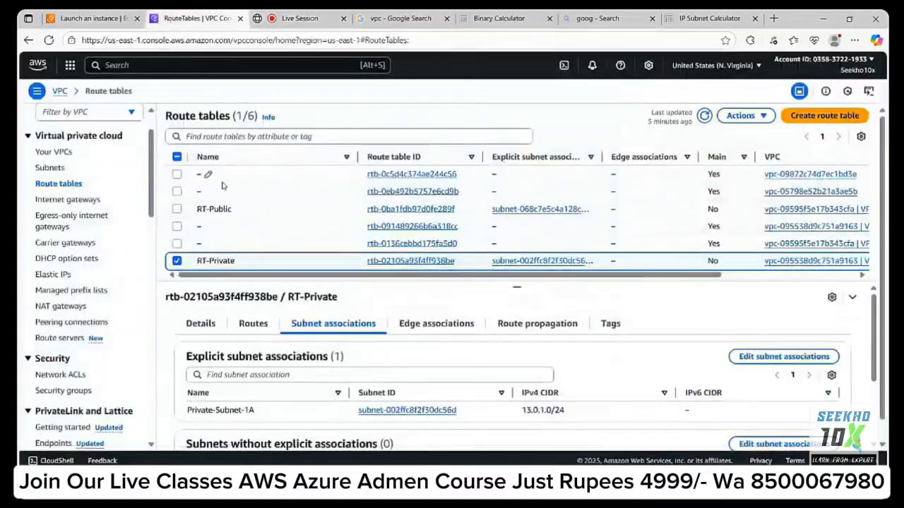
click(92, 18)
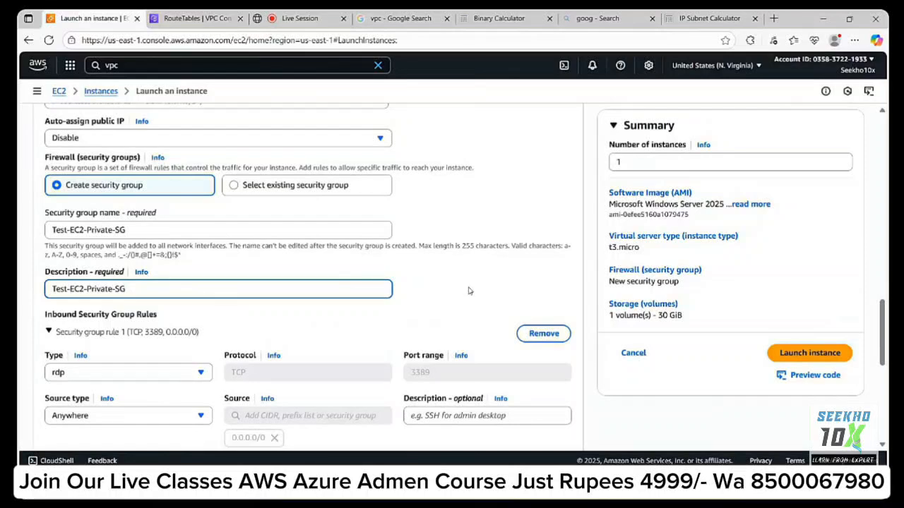
- Launch the Test-EC2-Private instance, return to the Instances list, and refresh the instance statuses
scroll(469, 290, down, 5)
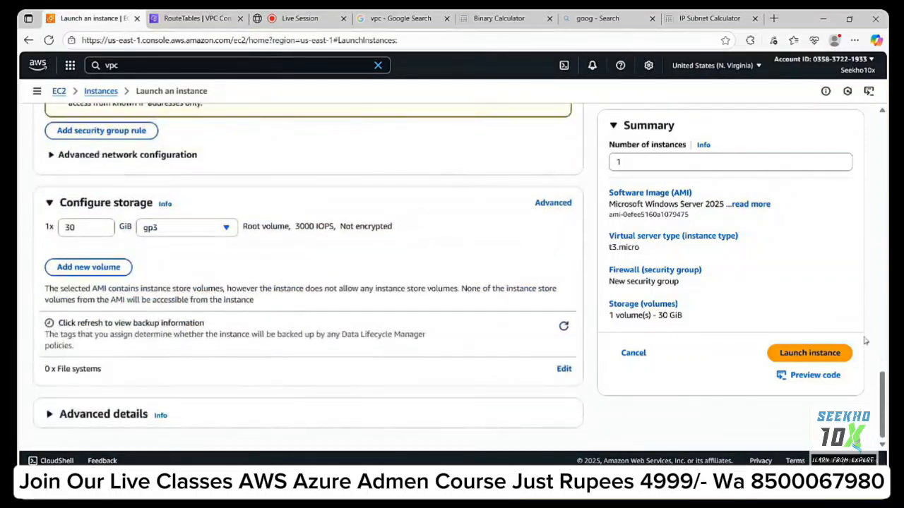
click(823, 359)
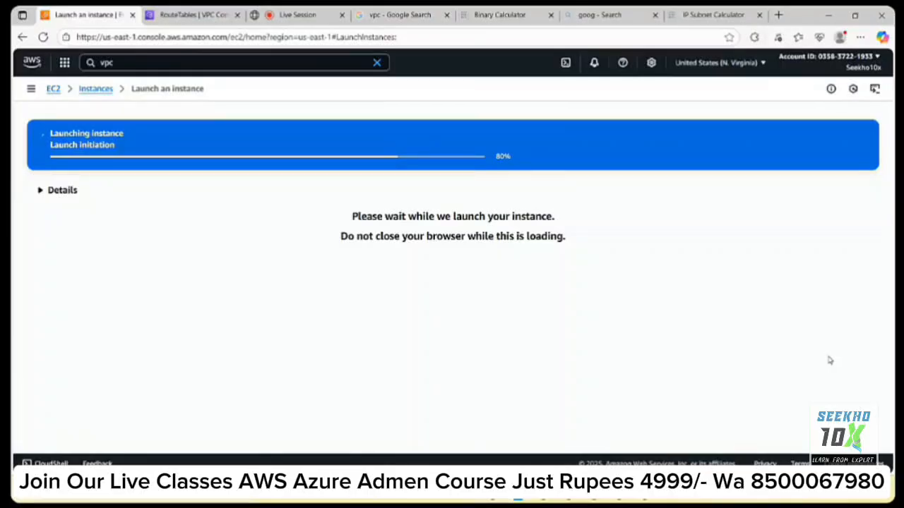
click(96, 89)
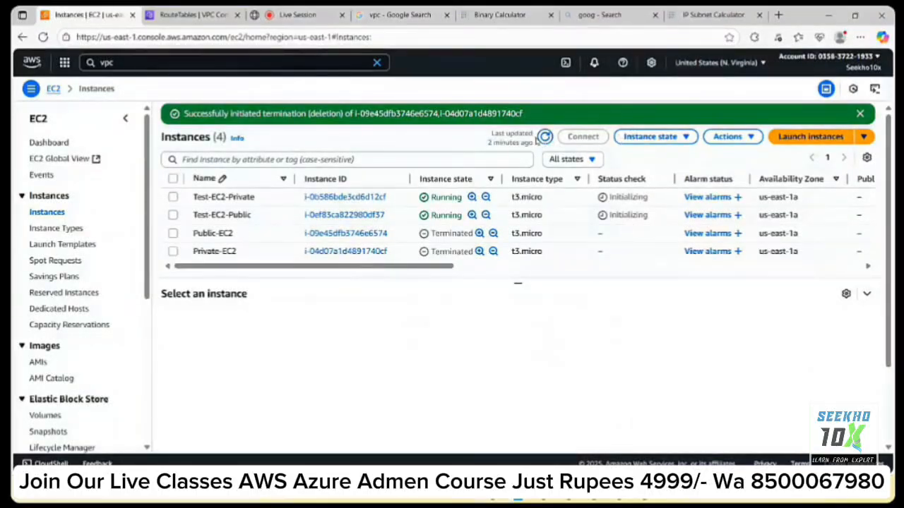
click(545, 137)
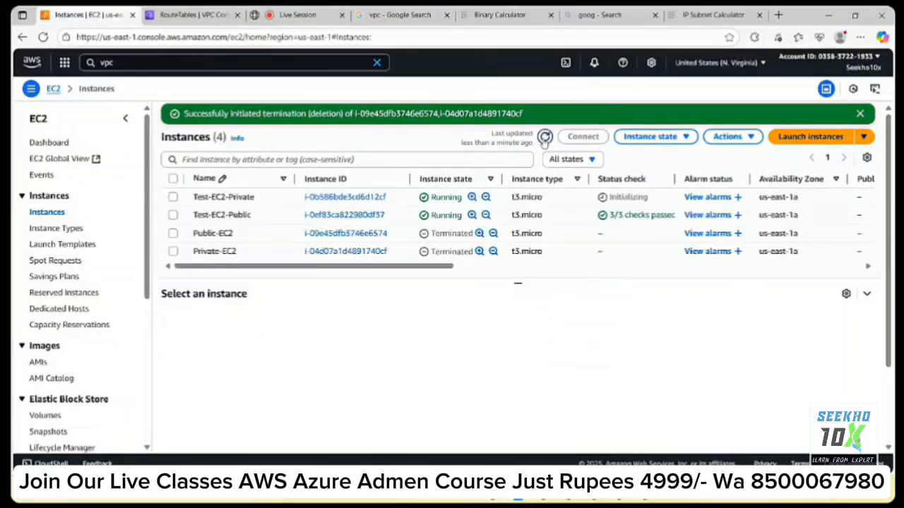
- Connect to the Test-EC2-Public instance through the RDP client, and keep the downloaded Test-EC2-Public.rdp file
click(174, 215)
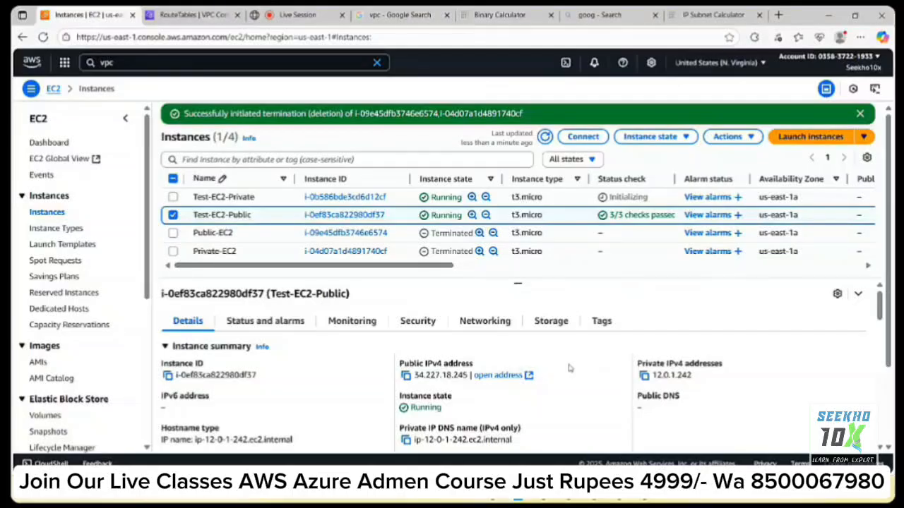
click(582, 136)
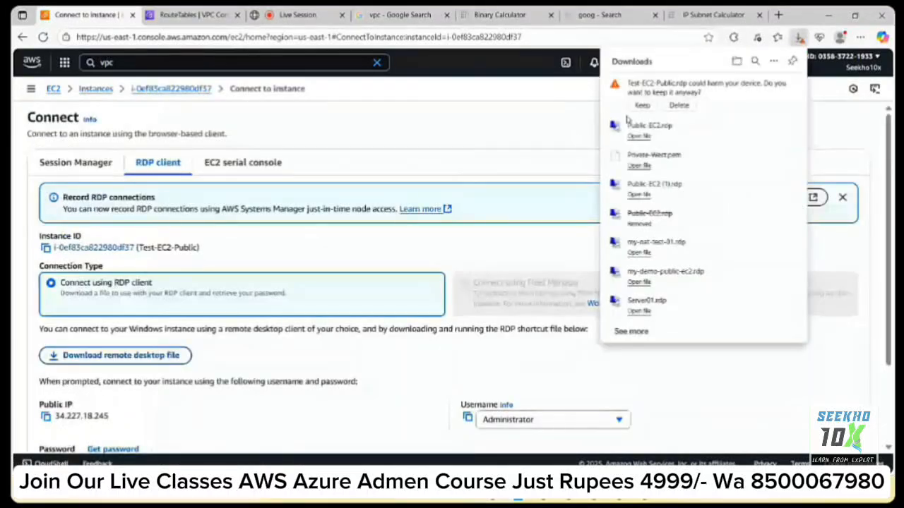
click(641, 105)
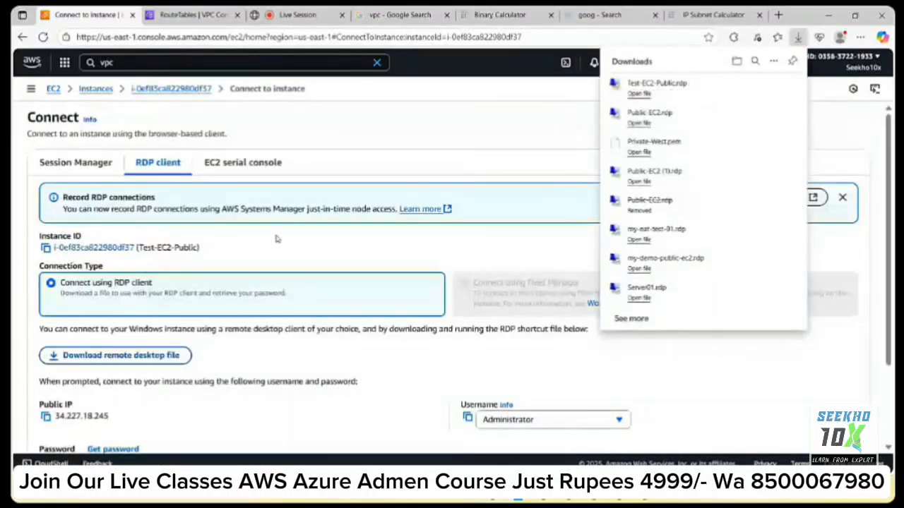
- Decrypt the Windows administrator password by uploading the private key file mykey01_win.pem, and copy the password
scroll(273, 258, down, 3)
click(113, 344)
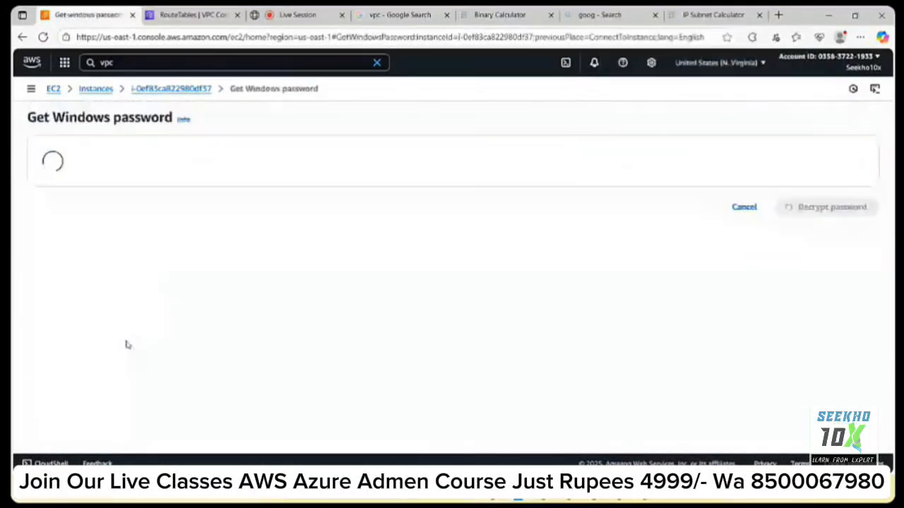
click(115, 259)
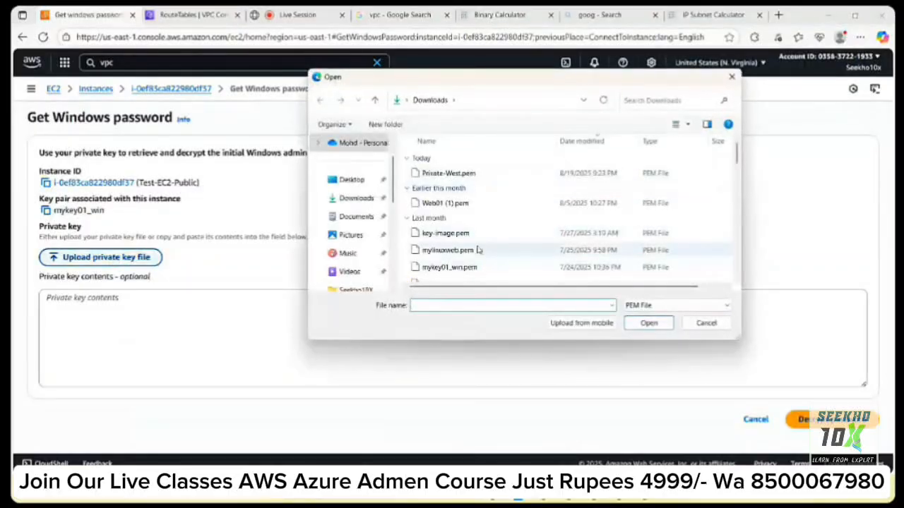
click(470, 268)
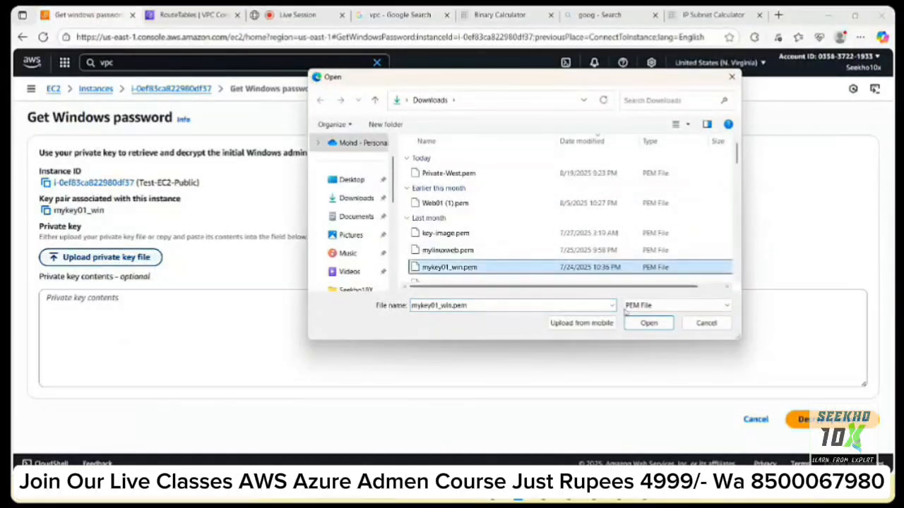
click(654, 324)
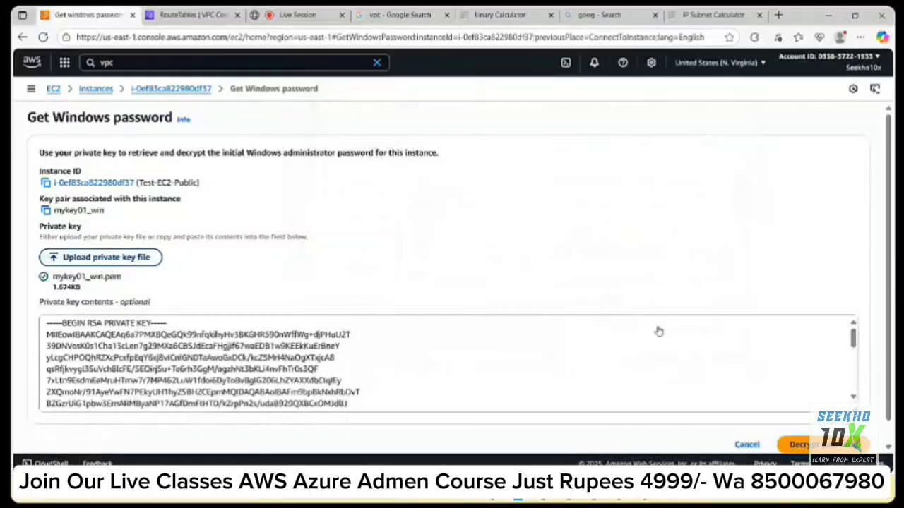
click(794, 443)
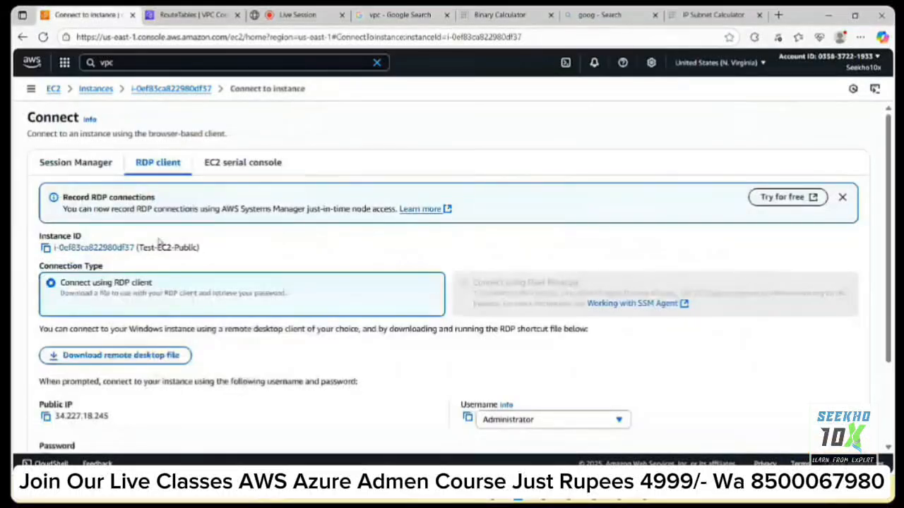
scroll(297, 335, down, 1)
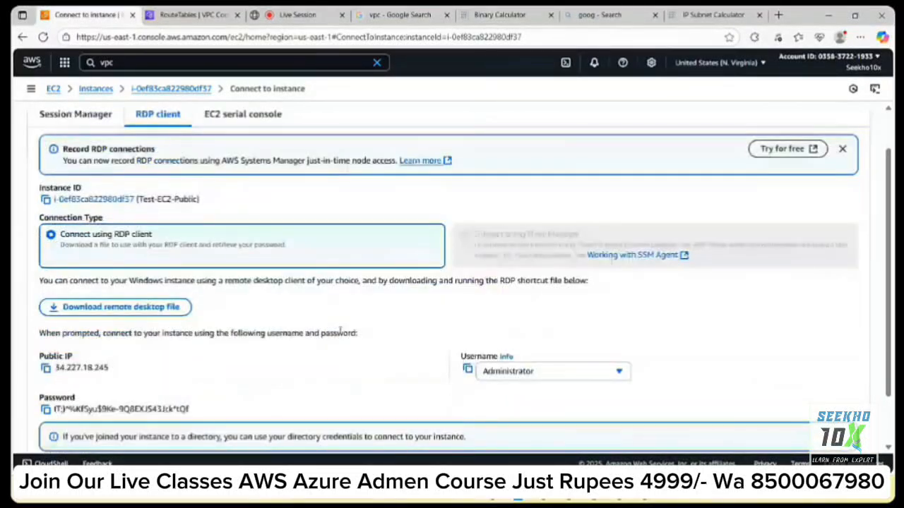
scroll(282, 322, down, 1)
click(45, 346)
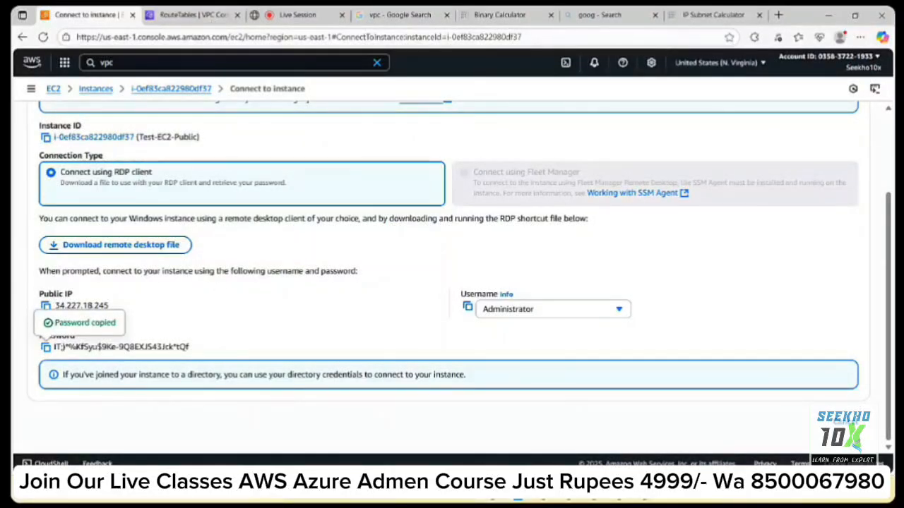
- In File Explorer, refresh the Downloads folder and open the Test-EC2-Public remote desktop file, agreeing to connect to the unknown publisher
mouse_move(492, 492)
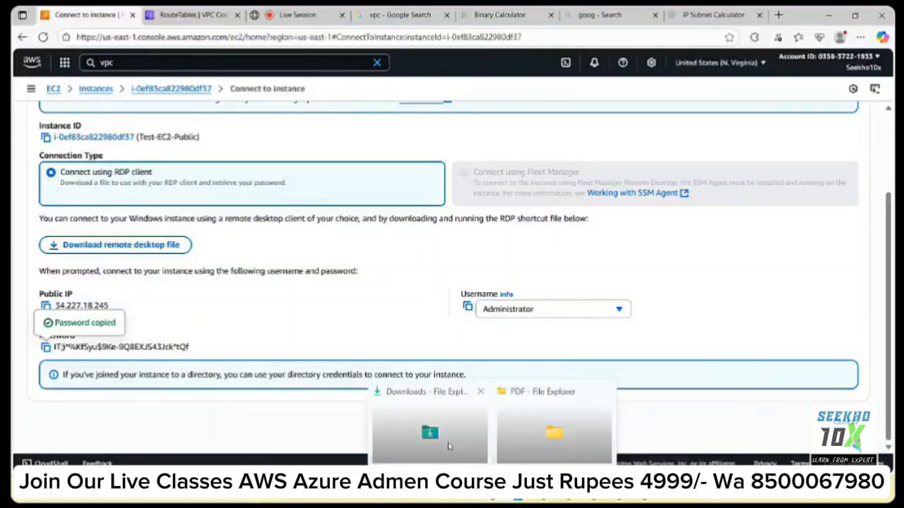
click(448, 446)
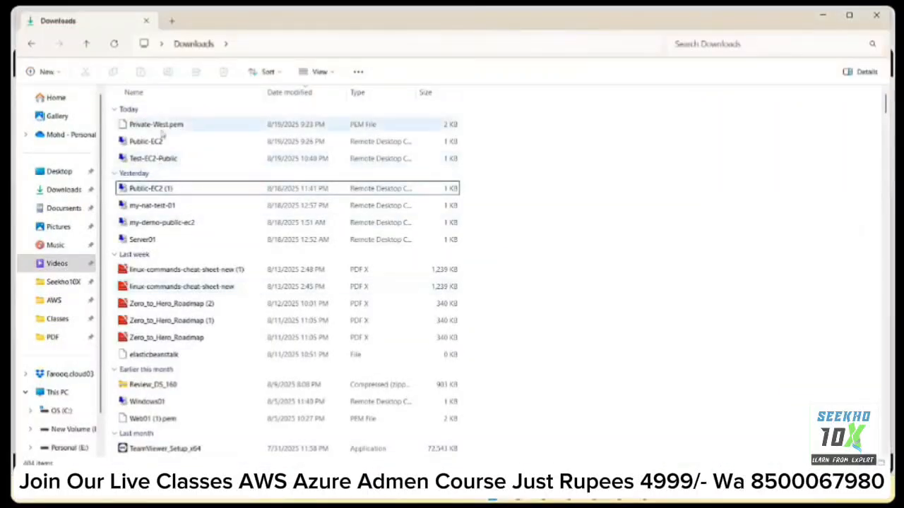
click(274, 46)
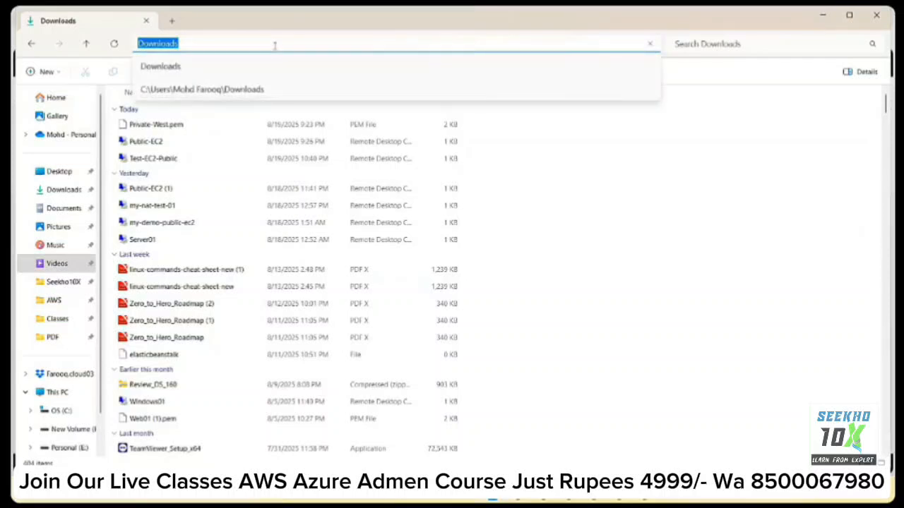
key(Return)
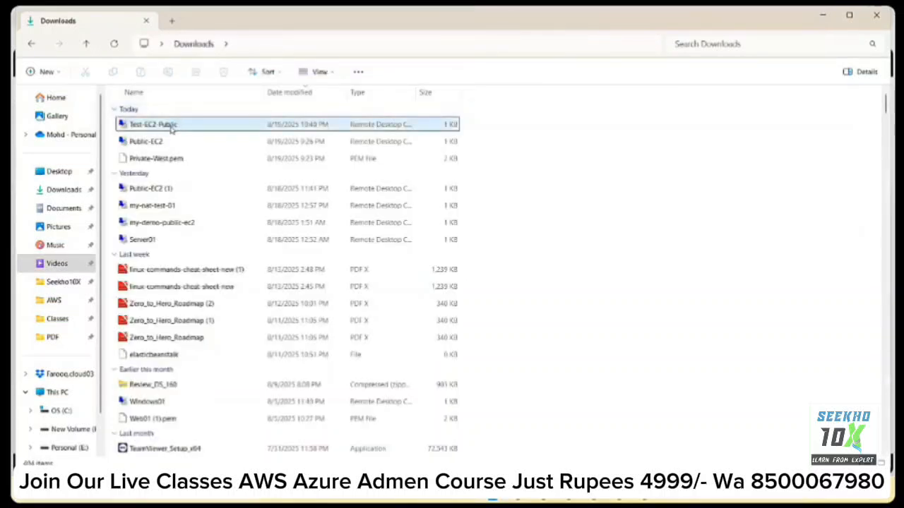
double_click(171, 125)
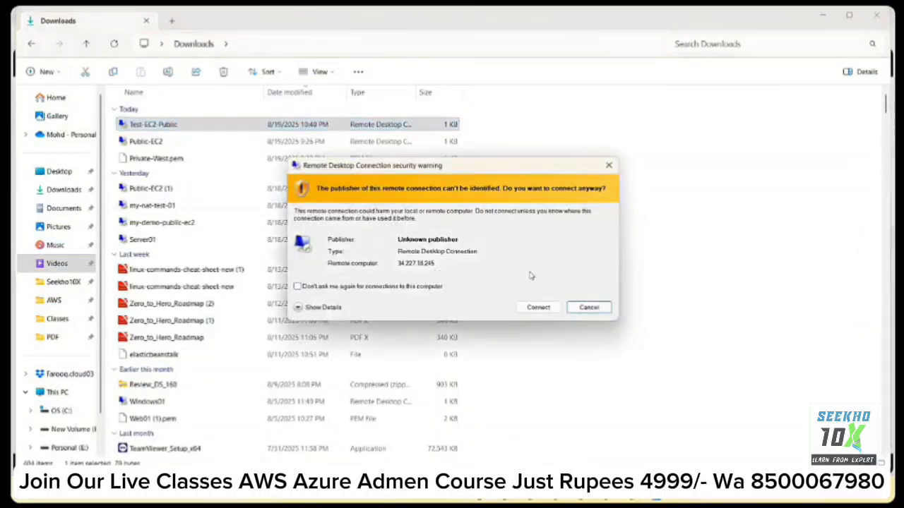
click(538, 308)
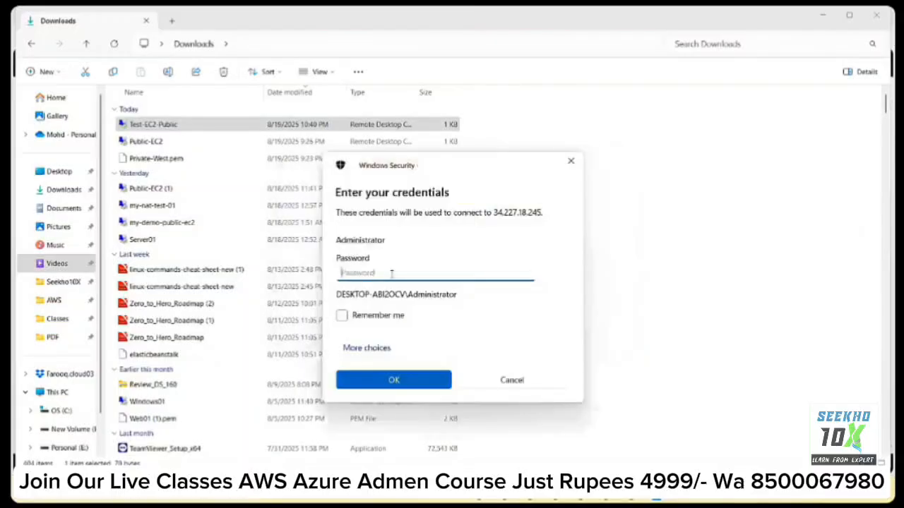
- Paste the copied administrator password into the credentials prompt and accept the remote computer's untrusted certificate
key(ctrl+v)
click(406, 378)
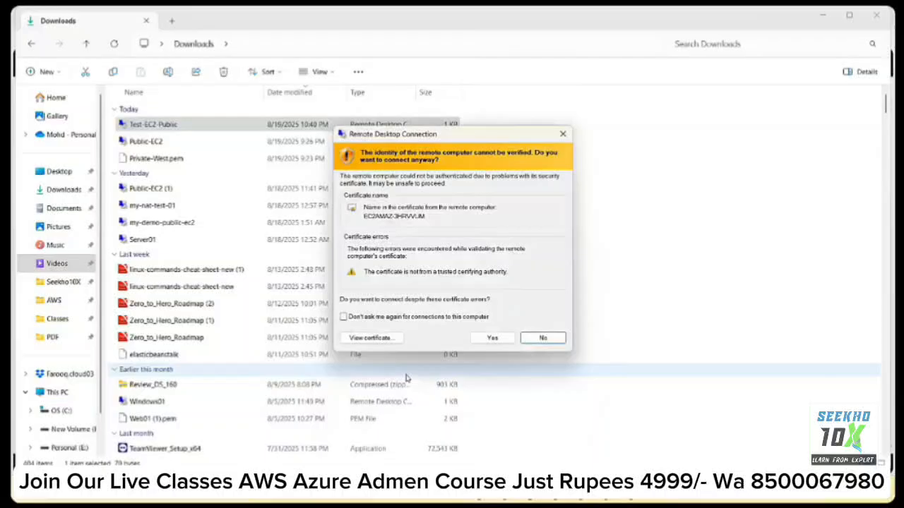
click(493, 341)
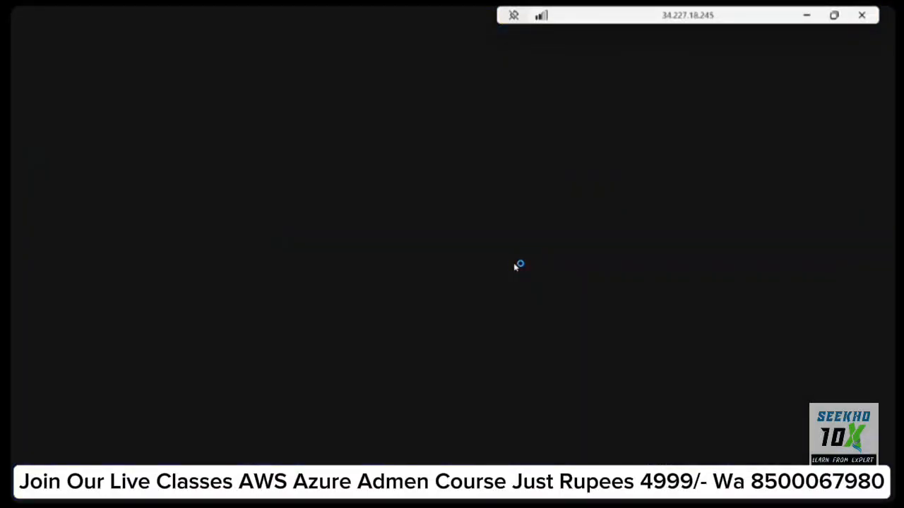
- Reduce the remote desktop to a window, switch to the live session in Edge, and toggle its microphone
click(835, 16)
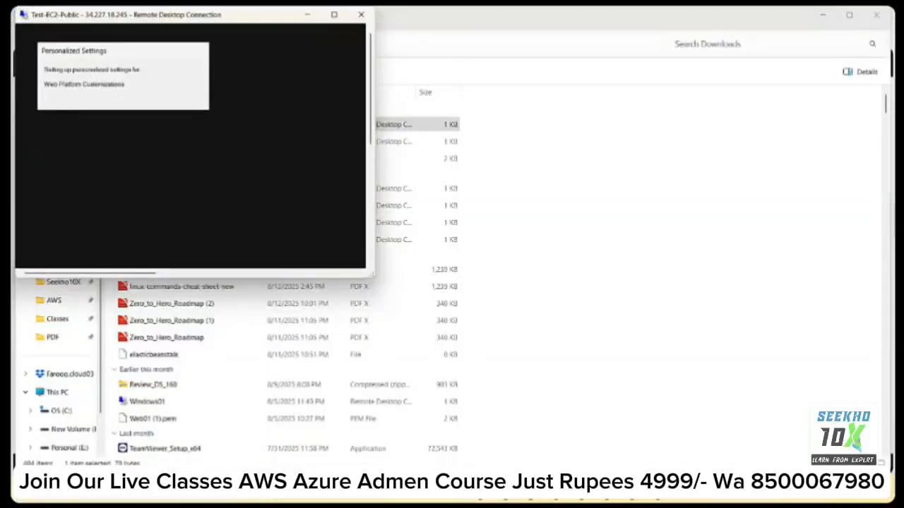
mouse_move(507, 492)
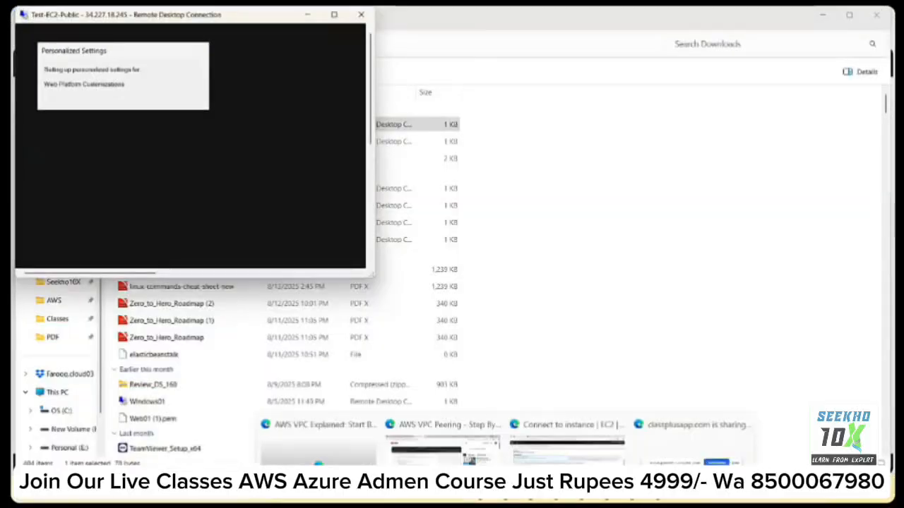
click(538, 432)
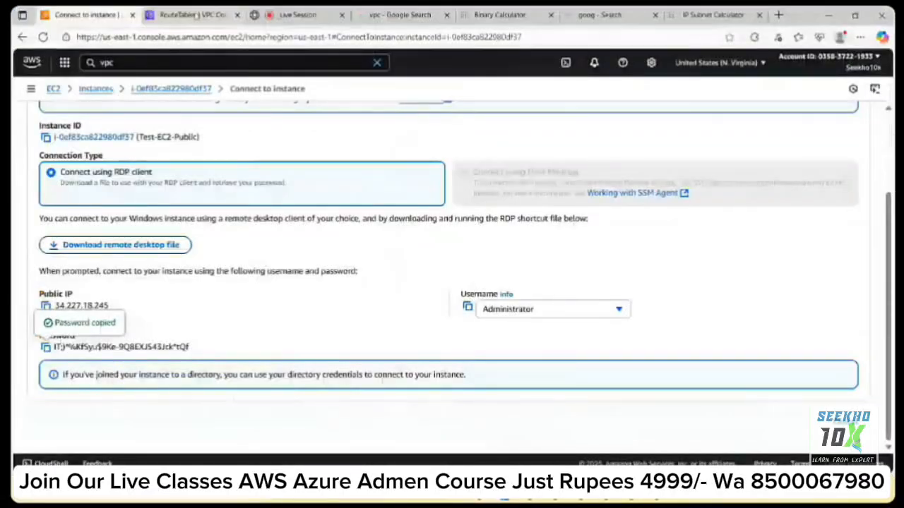
click(290, 14)
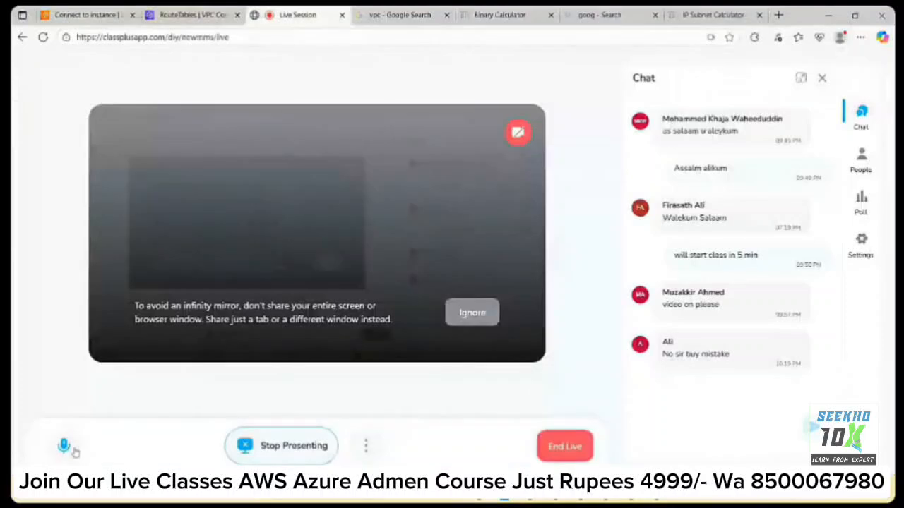
click(65, 445)
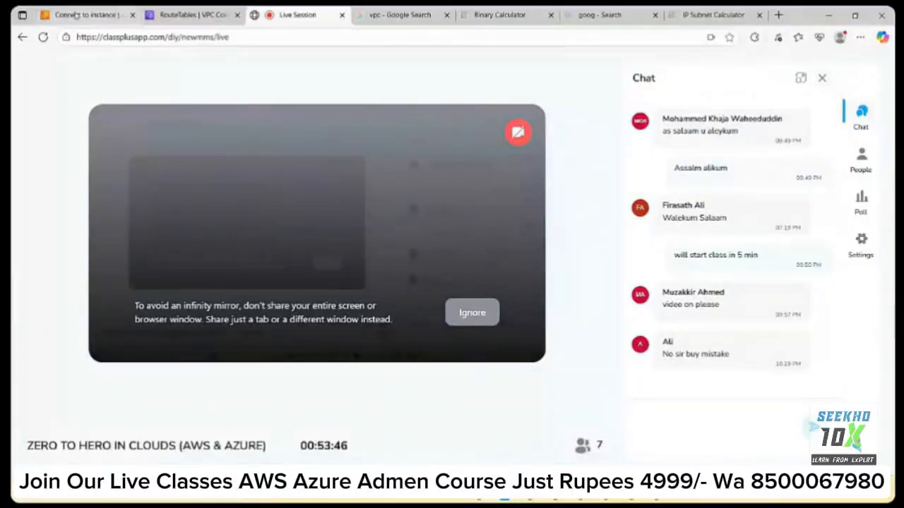
- Check the instance connection page and the VPC route tables, and return to Remote Desktop Connection in full screen
click(74, 18)
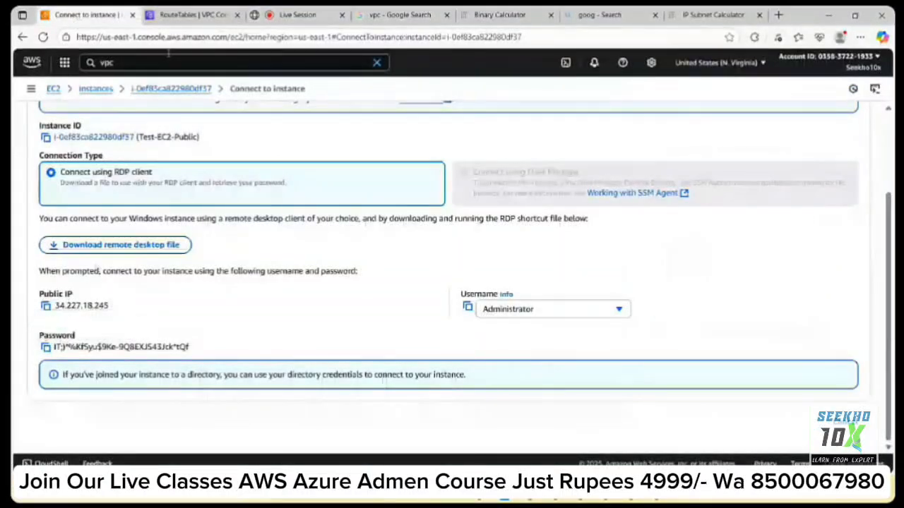
click(165, 10)
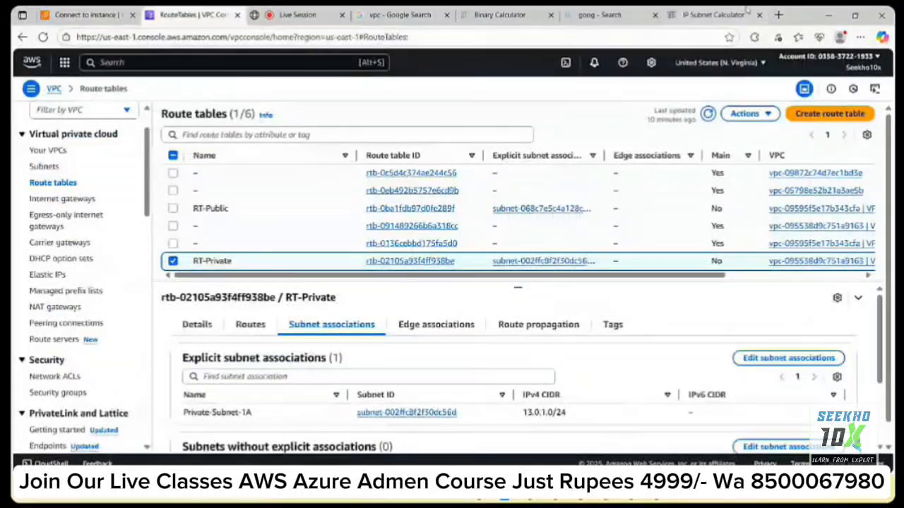
click(826, 14)
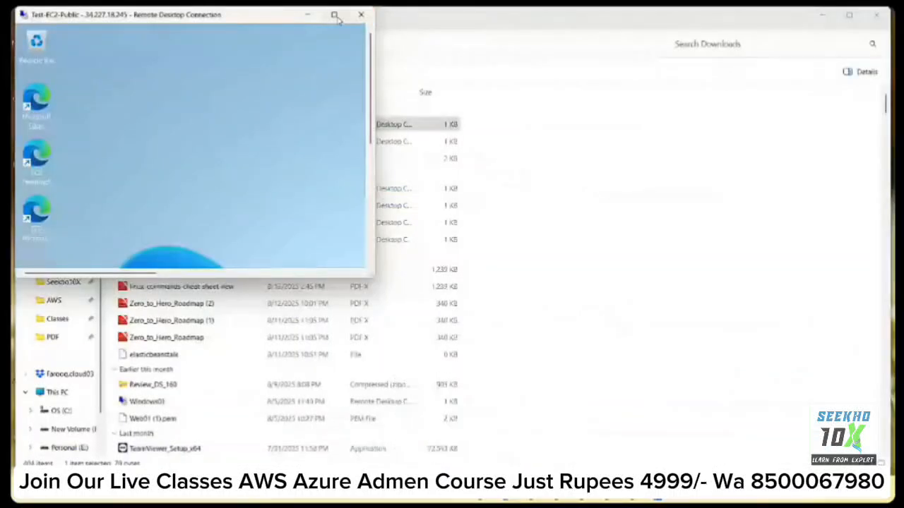
mouse_move(336, 17)
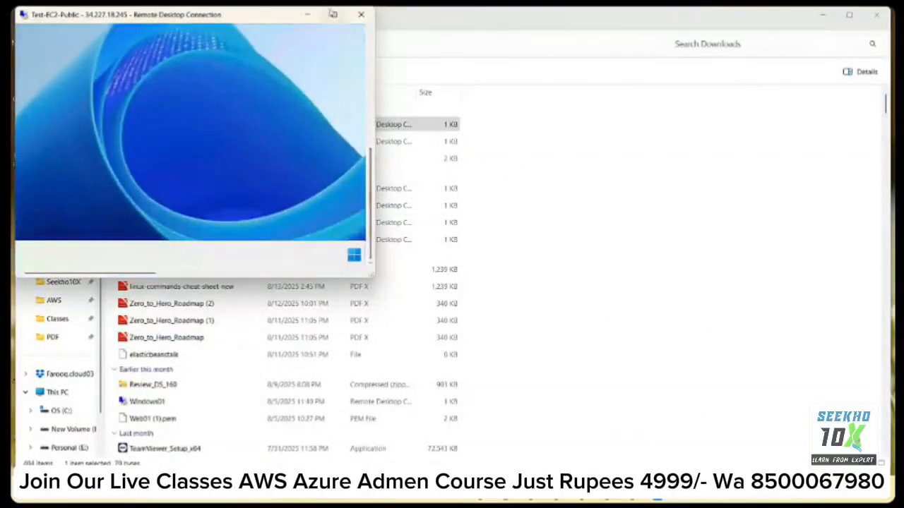
click(332, 14)
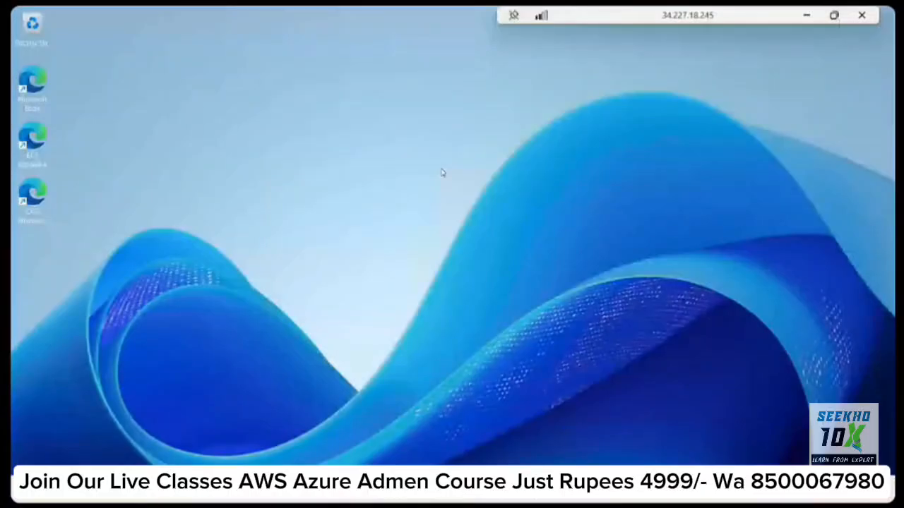
- Take the remote desktop out of full screen and switch to the Connect to instance page in Edge
click(834, 15)
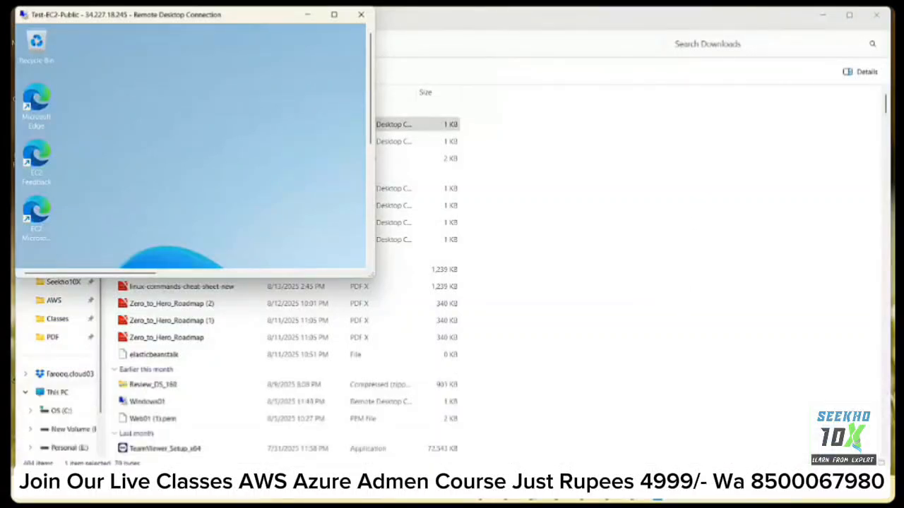
mouse_move(513, 500)
click(578, 432)
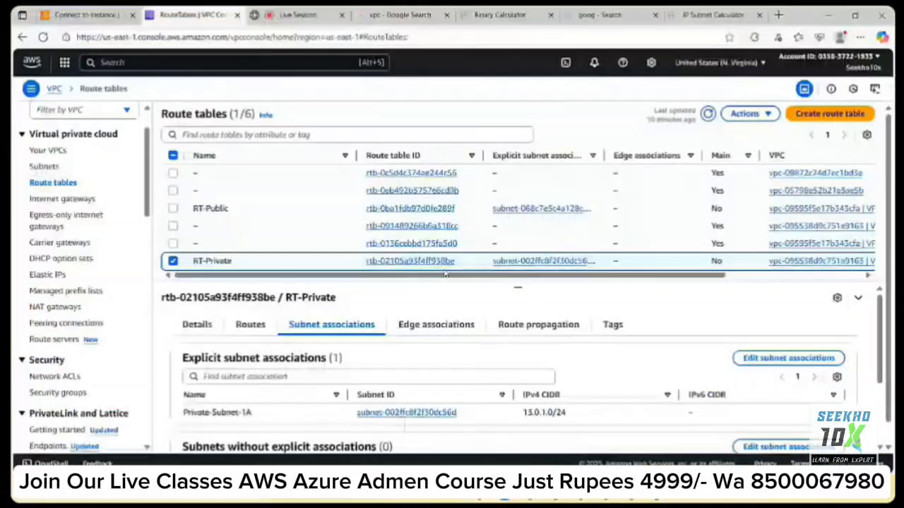
click(86, 14)
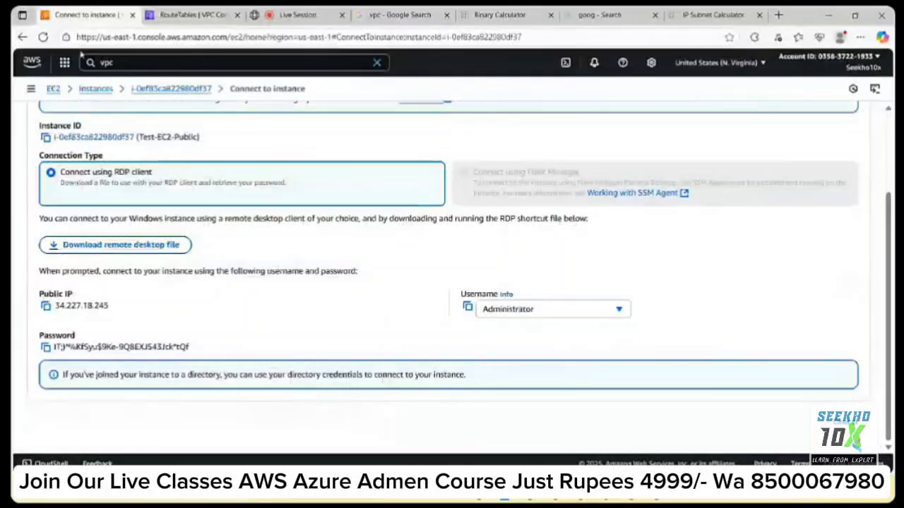
- Return to the EC2 instances list, select only Test-EC2-Private, and copy its private IPv4 address
scroll(99, 102, up, 3)
click(97, 89)
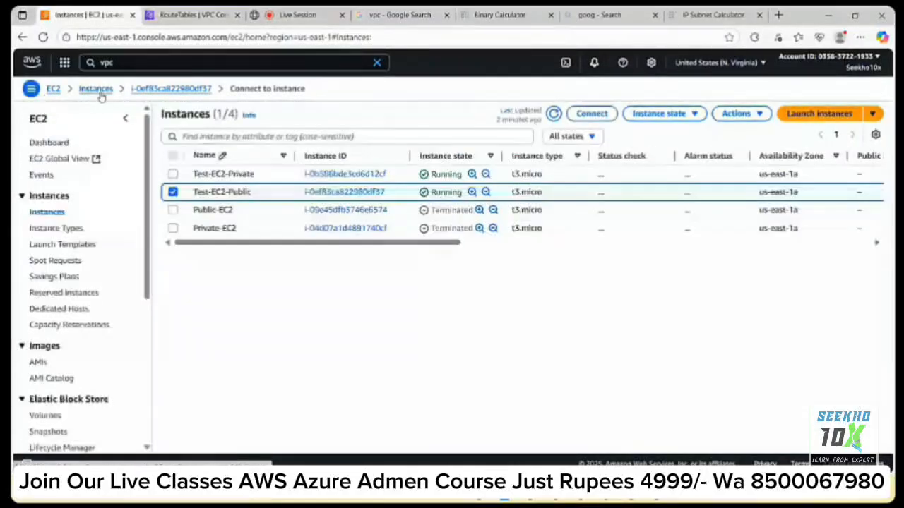
click(174, 194)
click(173, 176)
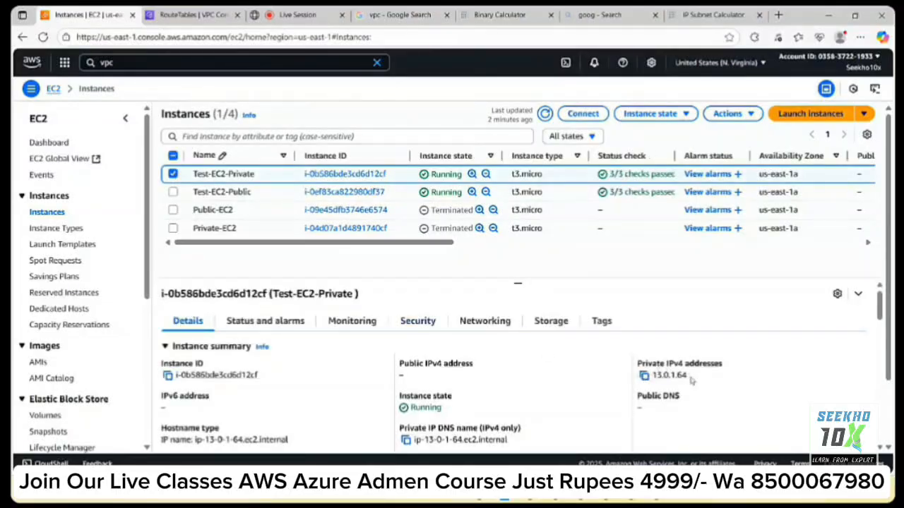
drag(690, 380, 653, 377)
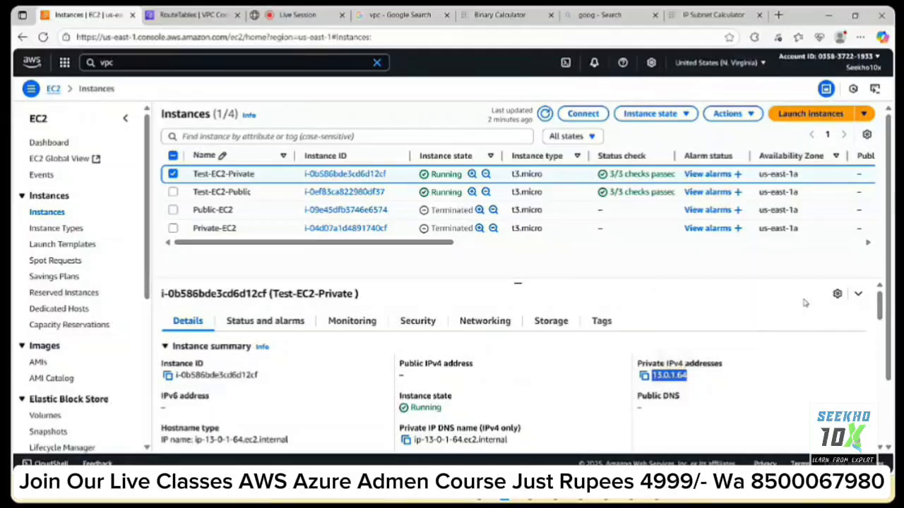
key(ctrl+c)
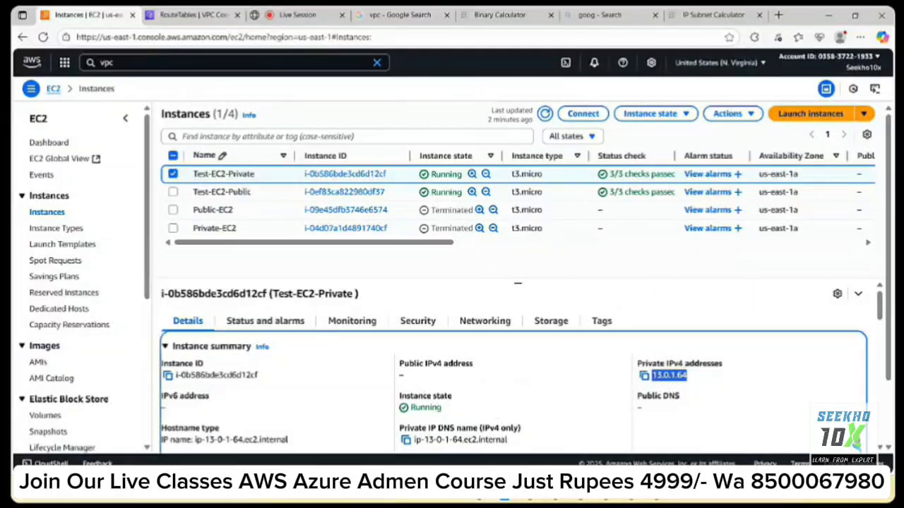
- Switch to the Test-EC2-Public remote desktop in full screen and enter 13.0.1.64 as the computer in its Remote Desktop Connection
click(658, 497)
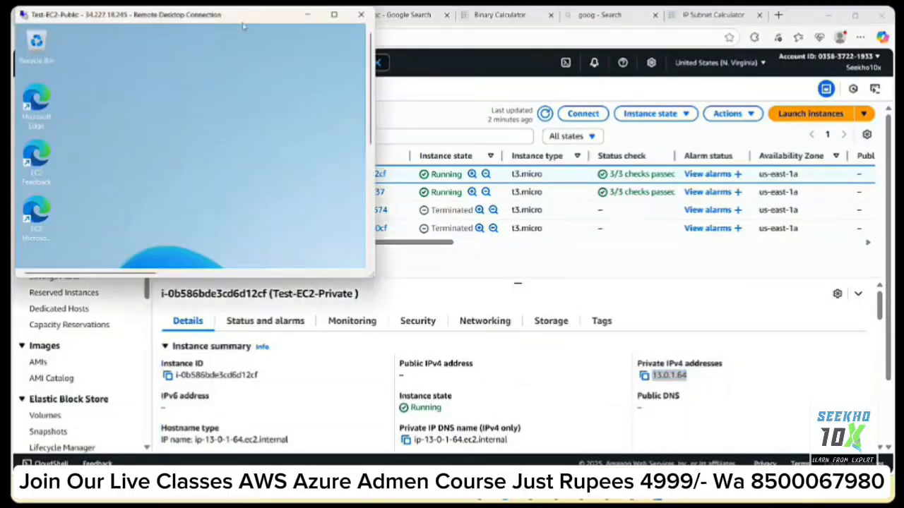
click(339, 15)
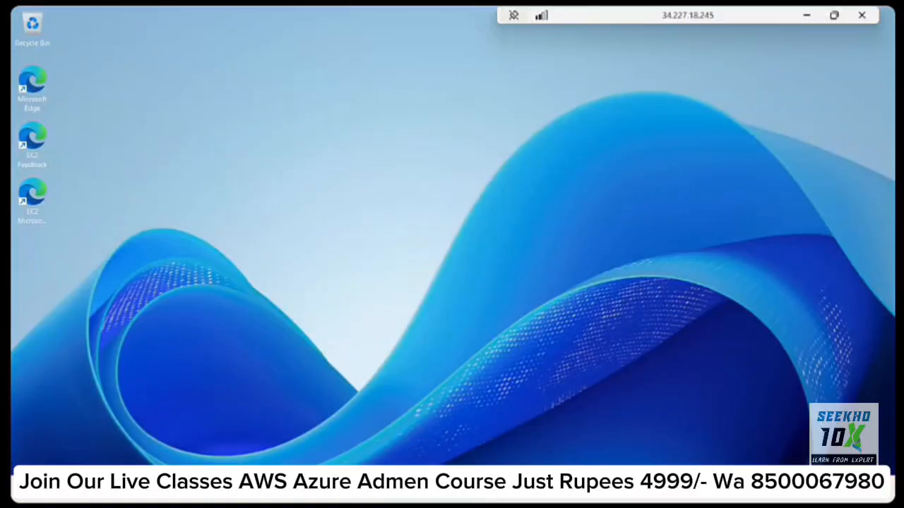
click(423, 489)
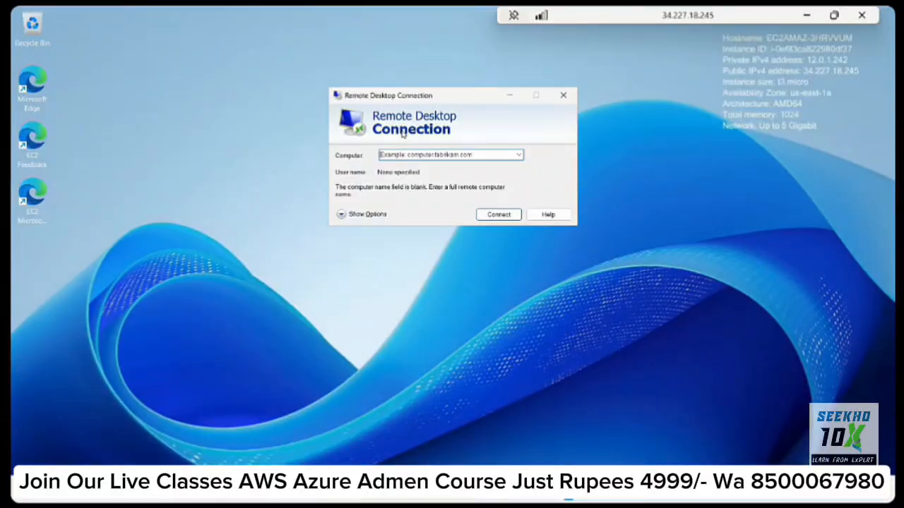
click(404, 155)
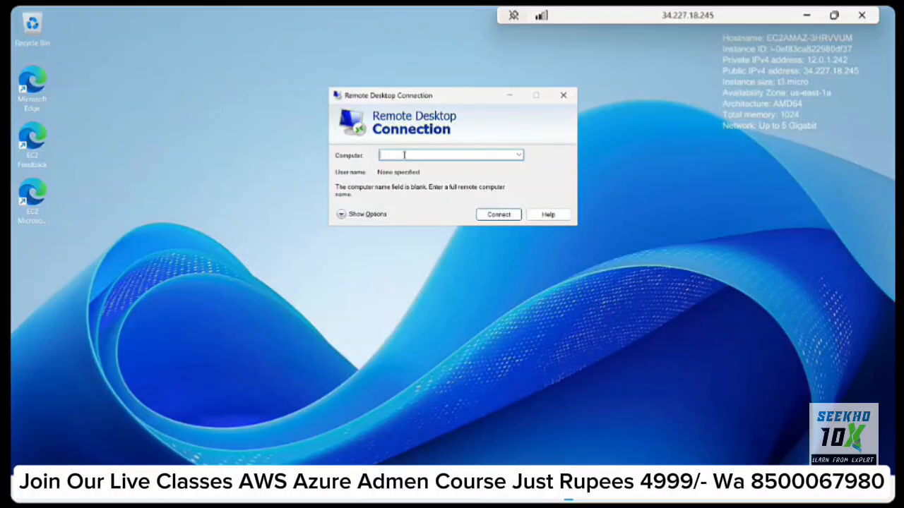
text(1)
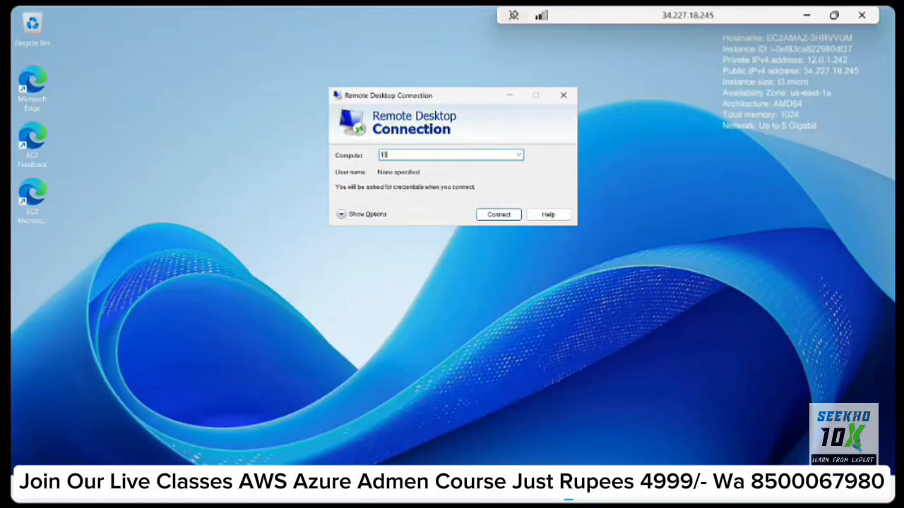
text(3.0.1.64)
- Reduce the remote desktop to a window showing the connection dialog, and bring the EC2 instances window in Edge to the front
click(834, 15)
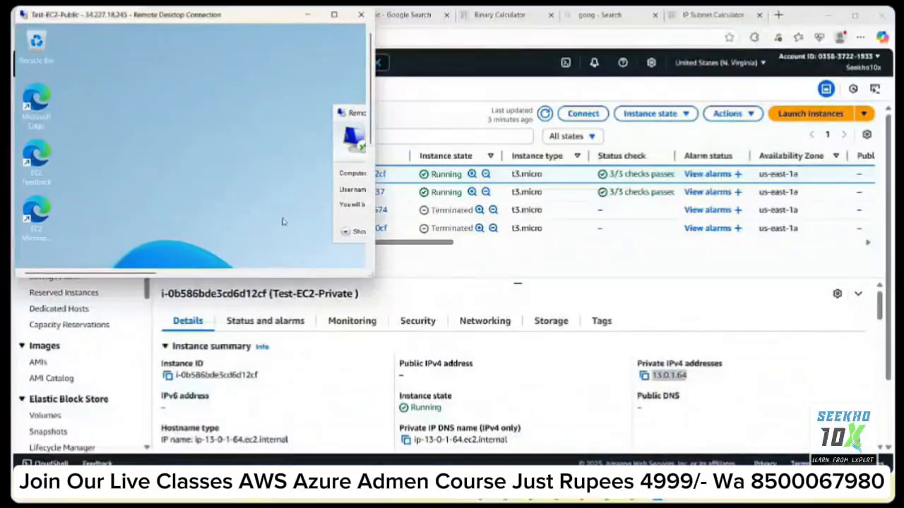
drag(141, 272, 230, 274)
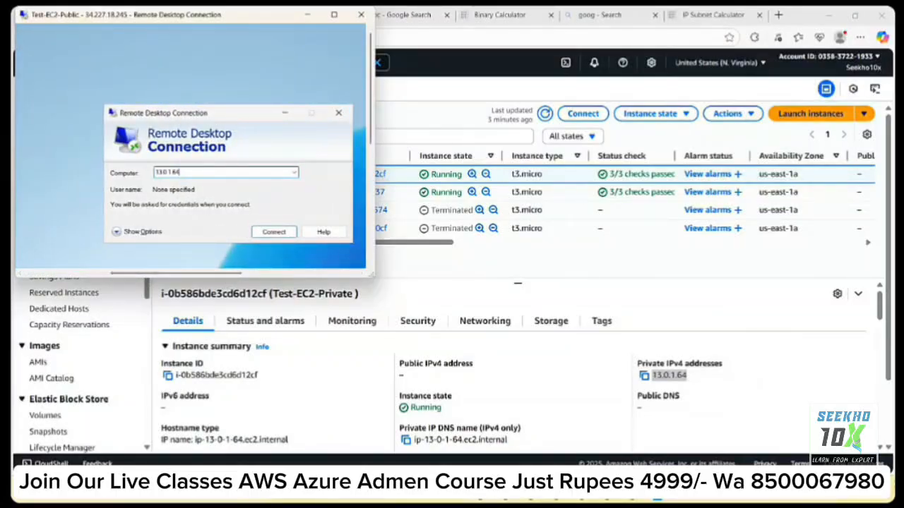
mouse_move(507, 496)
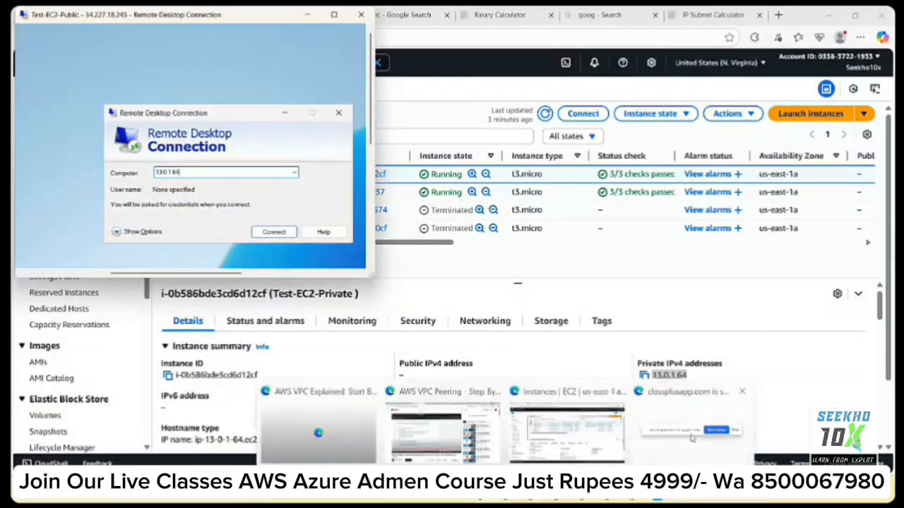
click(410, 434)
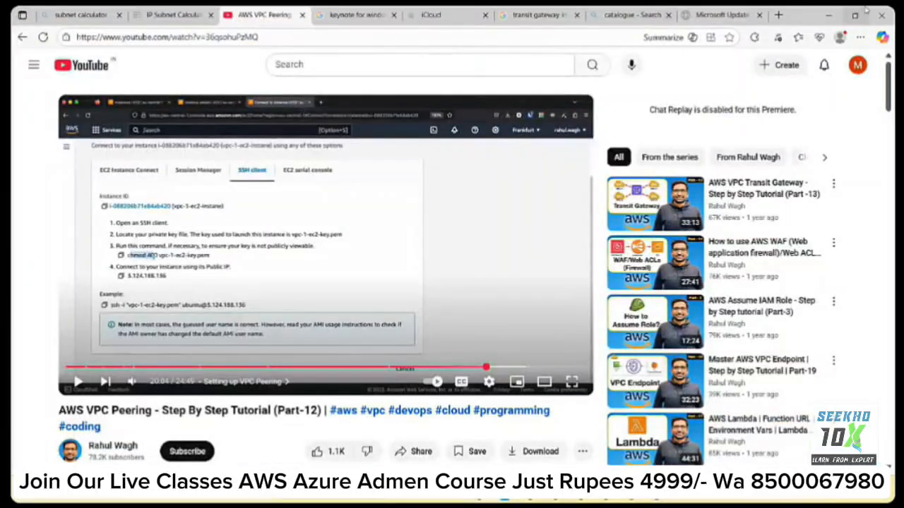
click(828, 16)
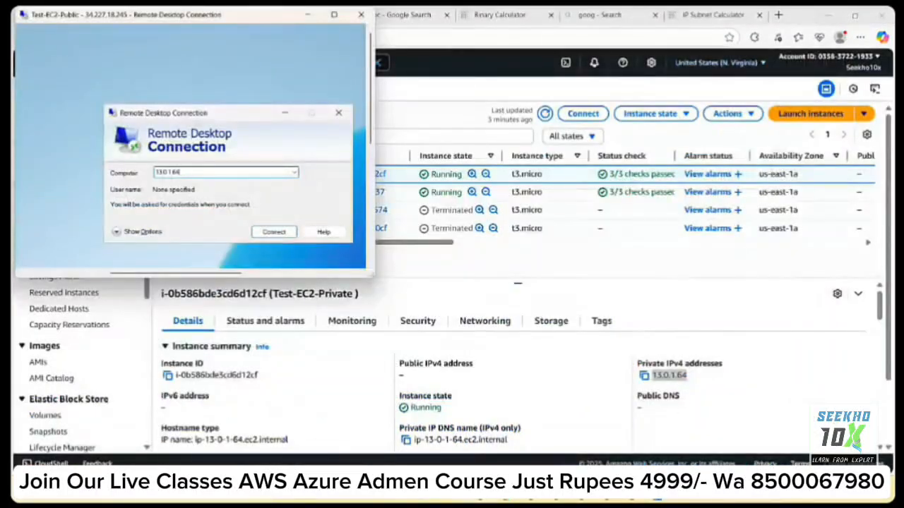
mouse_move(505, 498)
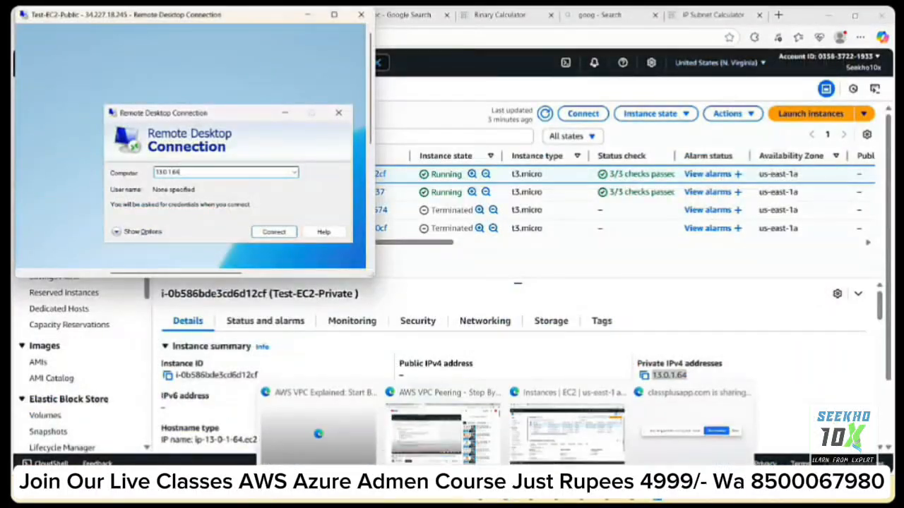
click(570, 444)
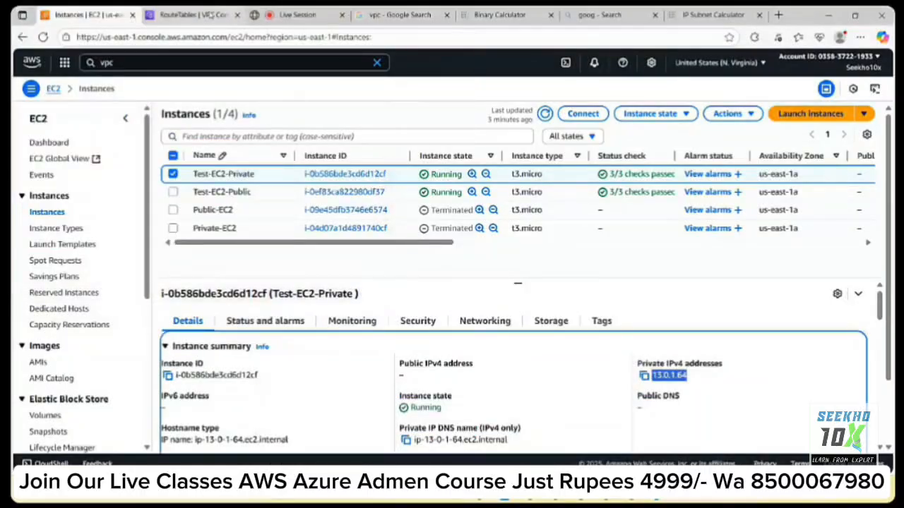
- Check the live session page in Edge
click(300, 14)
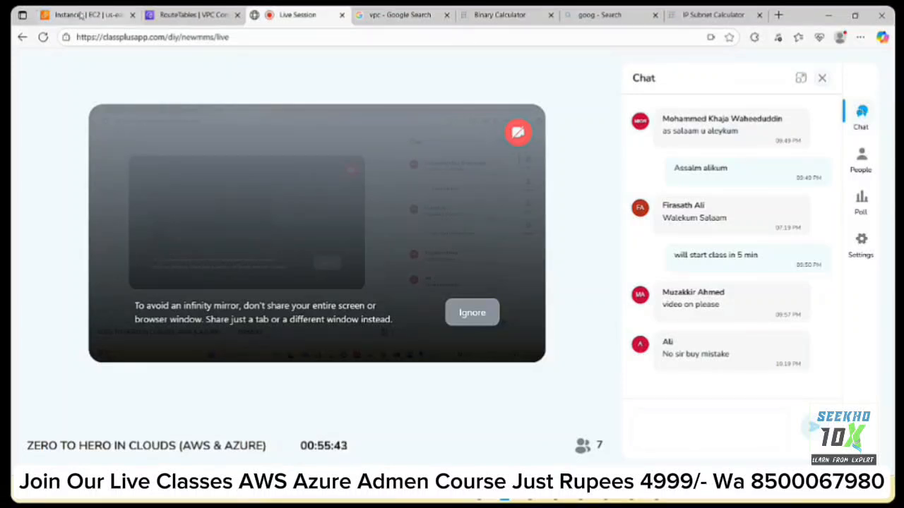
click(182, 13)
click(265, 12)
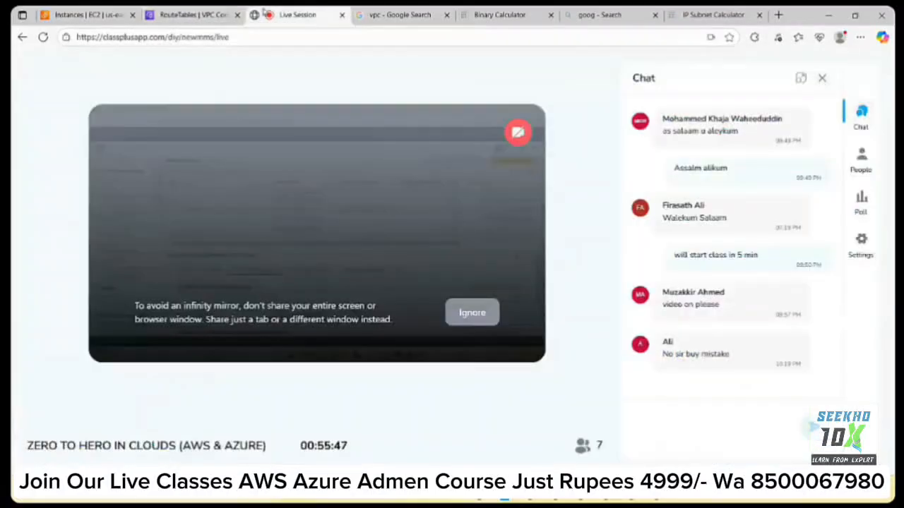
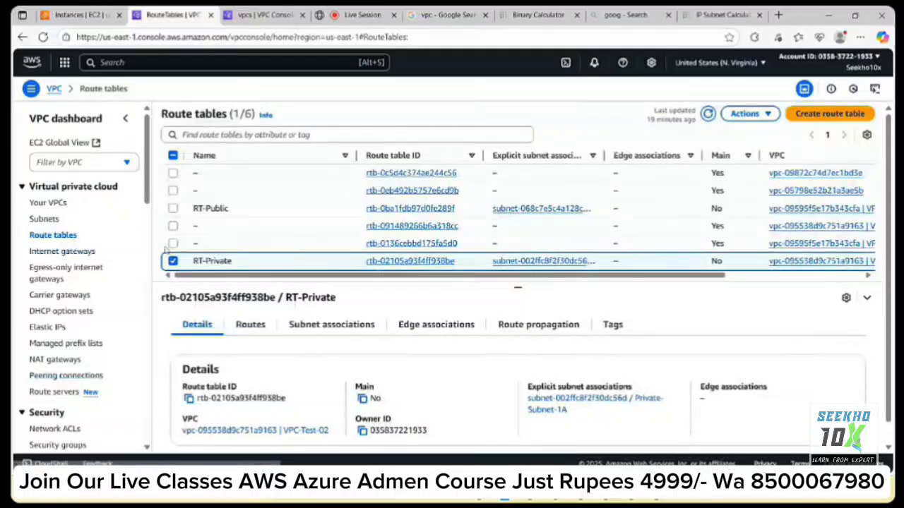
- Select the RT-Public route table in place of RT-Private
click(173, 261)
click(173, 208)
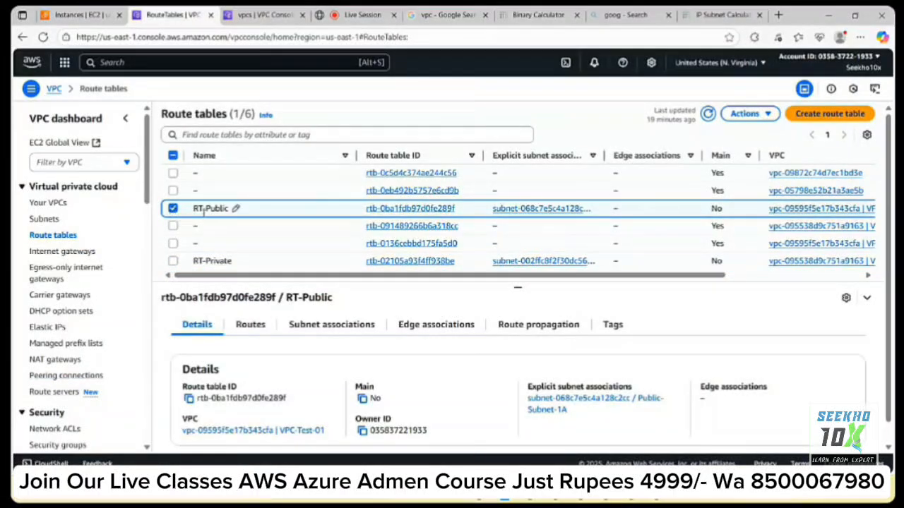
click(254, 332)
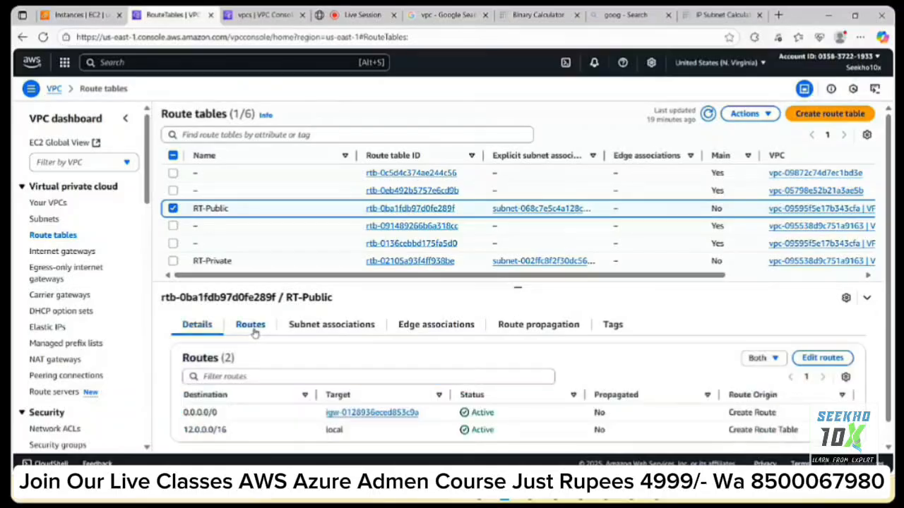
click(826, 358)
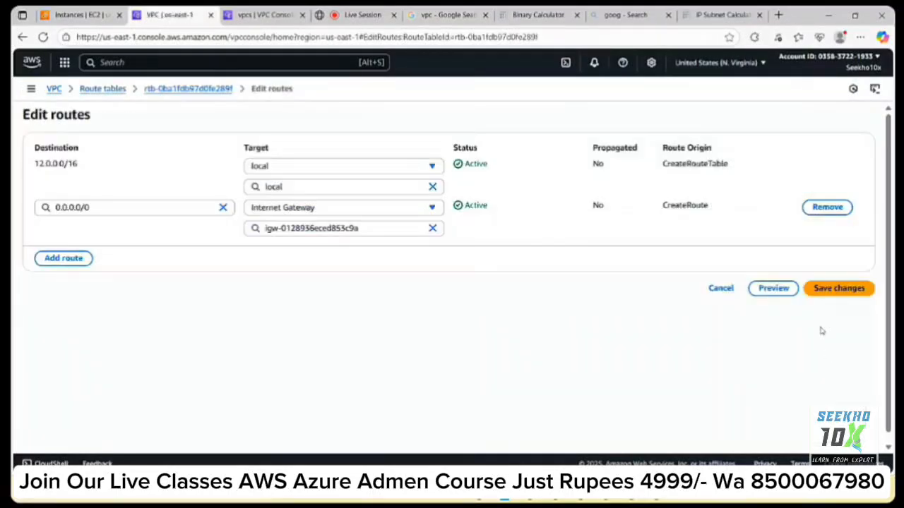
click(65, 259)
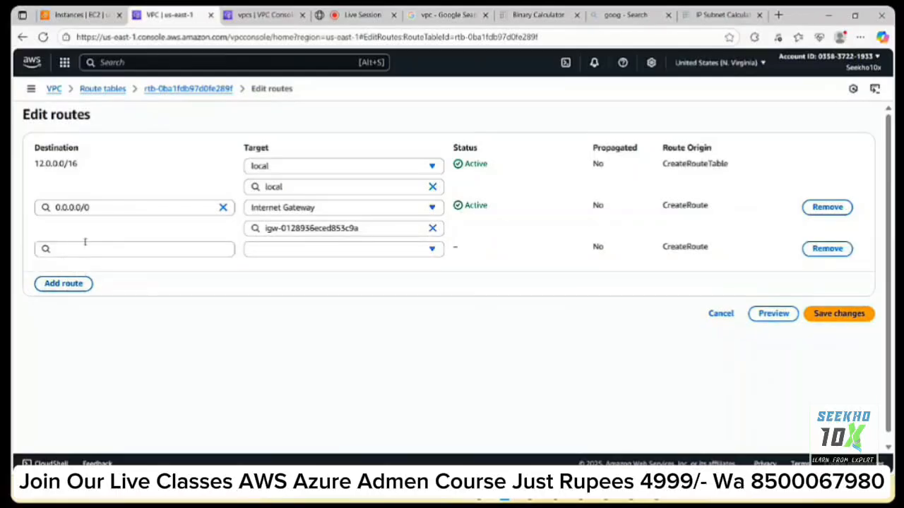
click(83, 249)
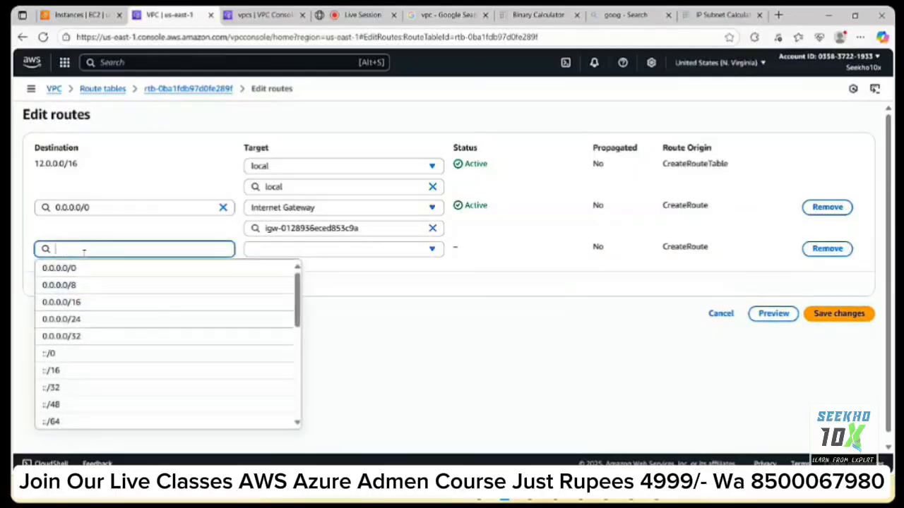
click(116, 92)
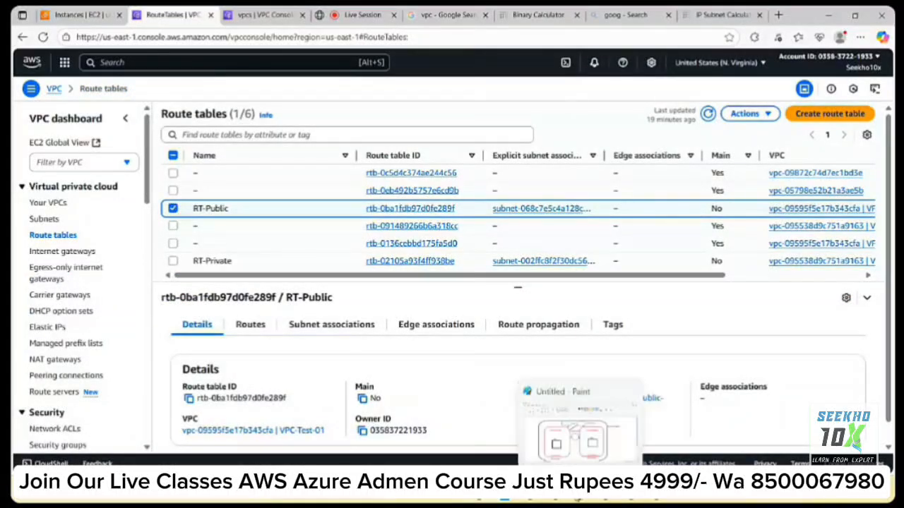
- Check the VPC-Test-02 address range in the Paint network diagram and return to the route tables in Edge
click(579, 489)
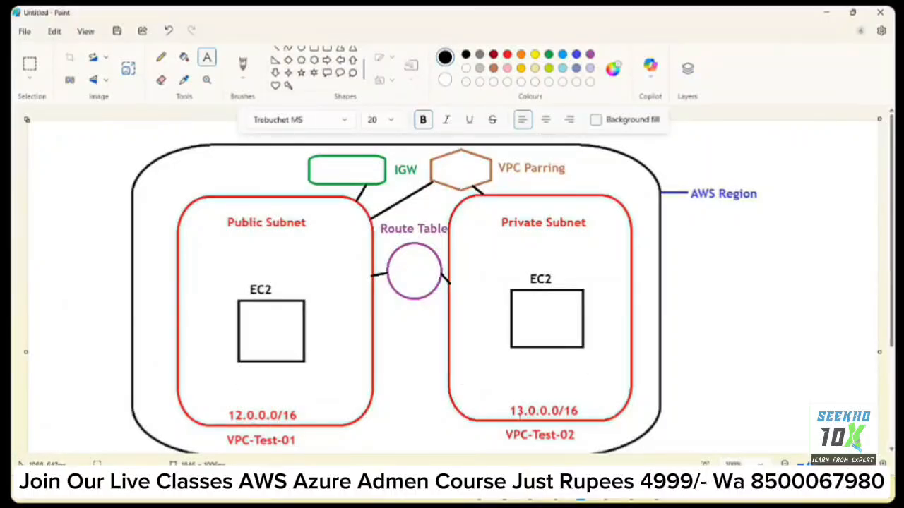
drag(510, 410, 613, 427)
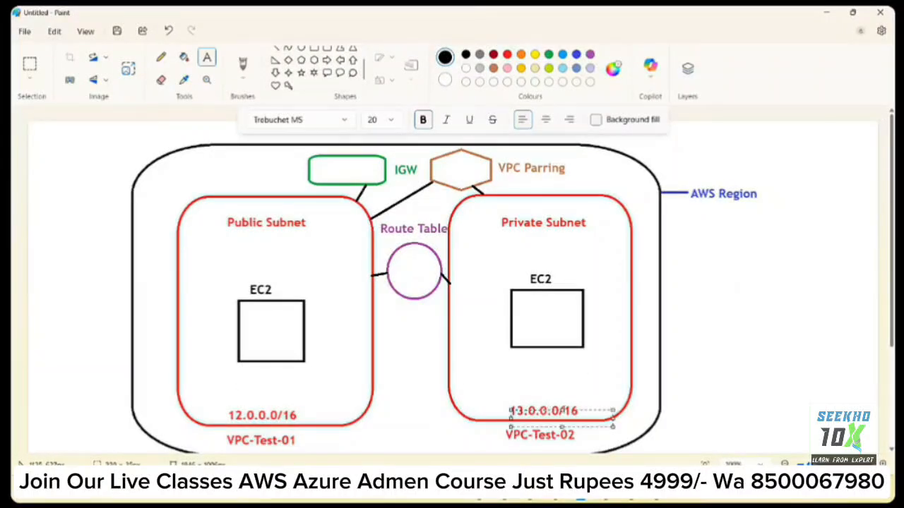
click(750, 347)
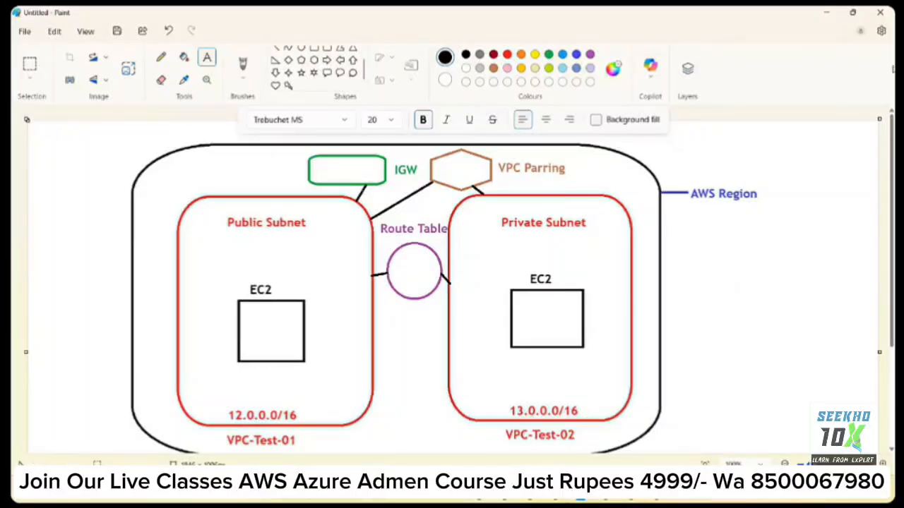
click(824, 15)
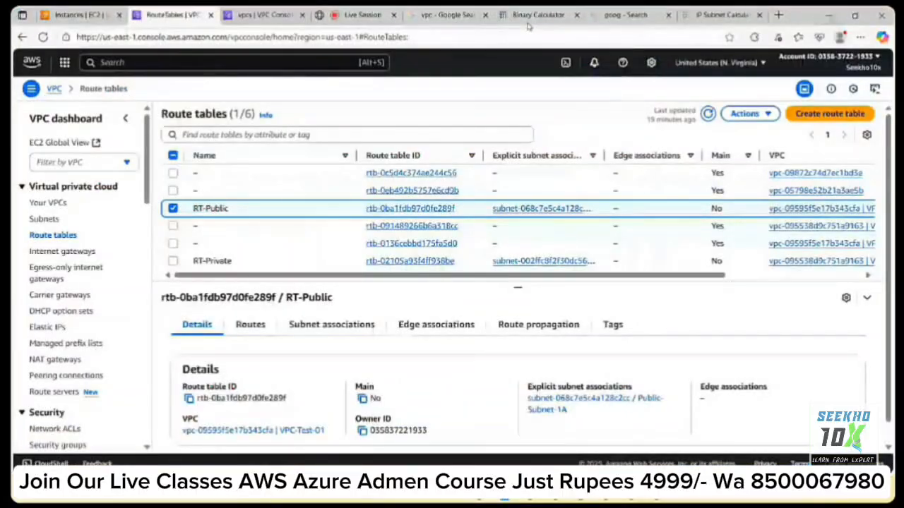
- Open the RT-Public routes for editing and add a new route entry with destination 13.0.0.0/16
click(251, 325)
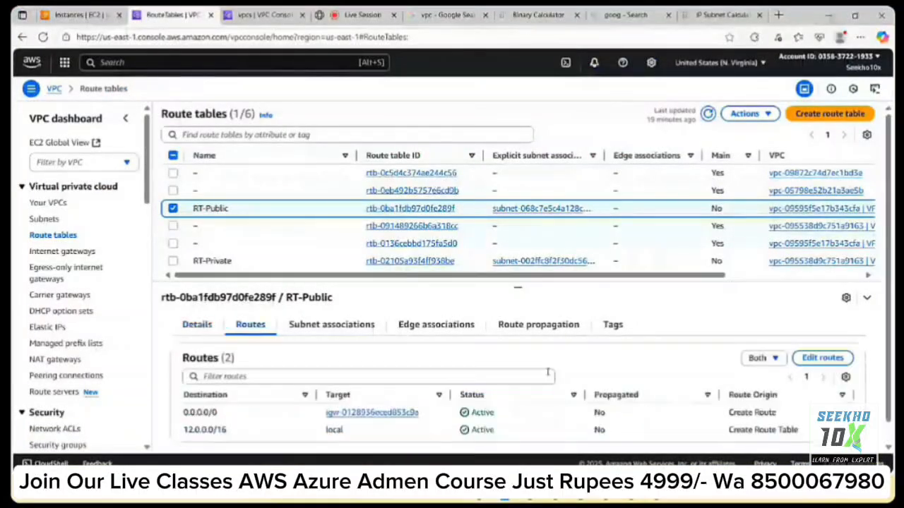
click(822, 358)
click(65, 259)
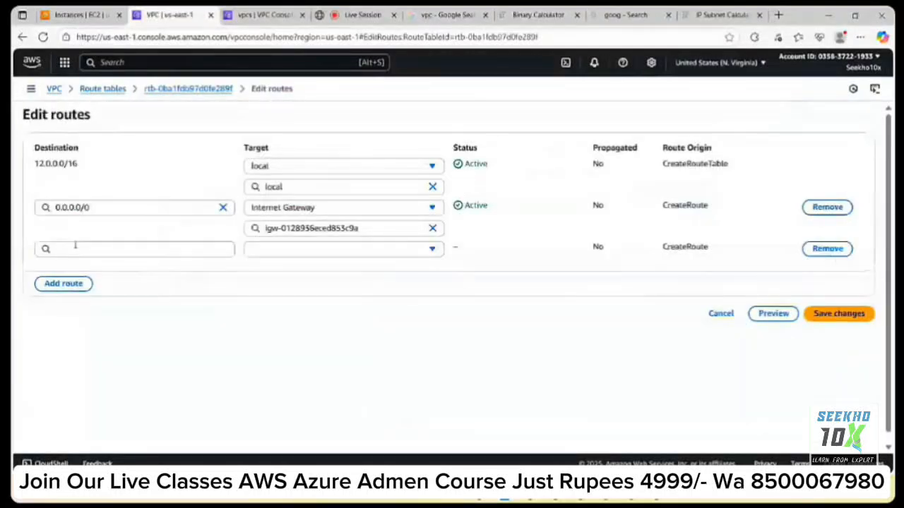
click(75, 248)
text(1)
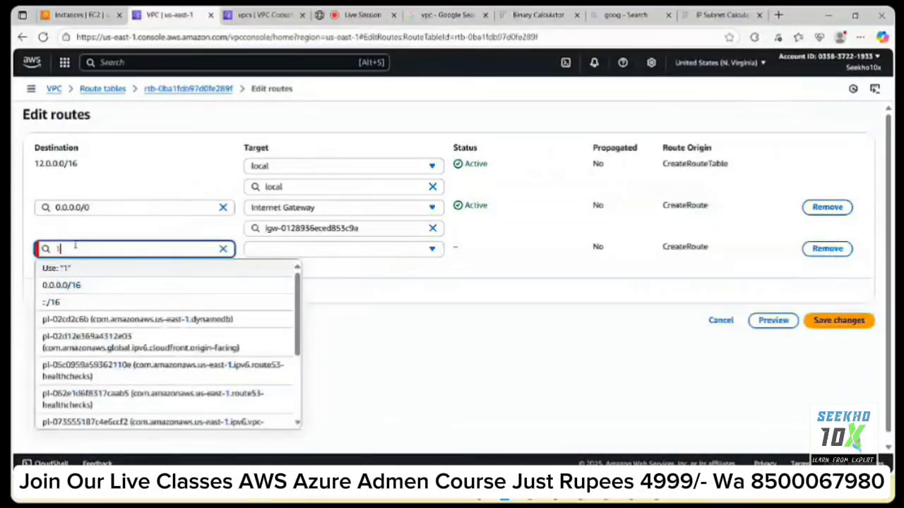
text(3.0.0.0)
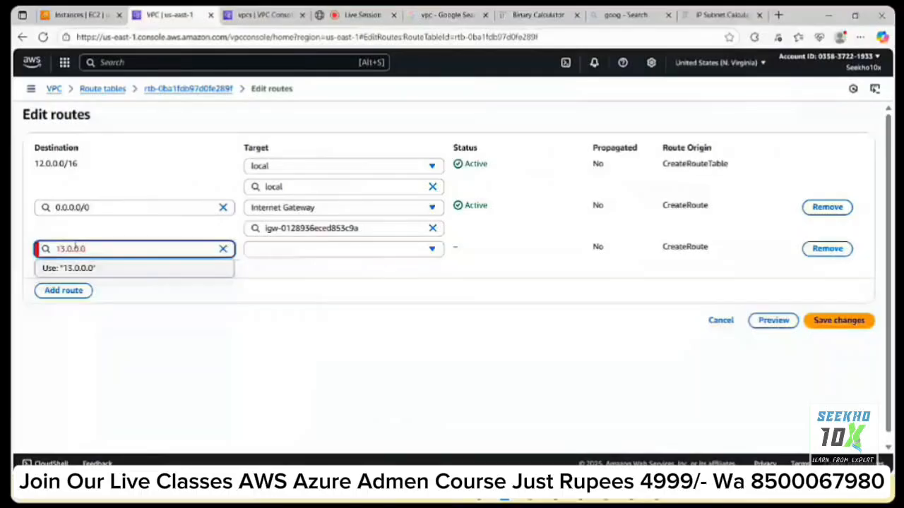
text(/16)
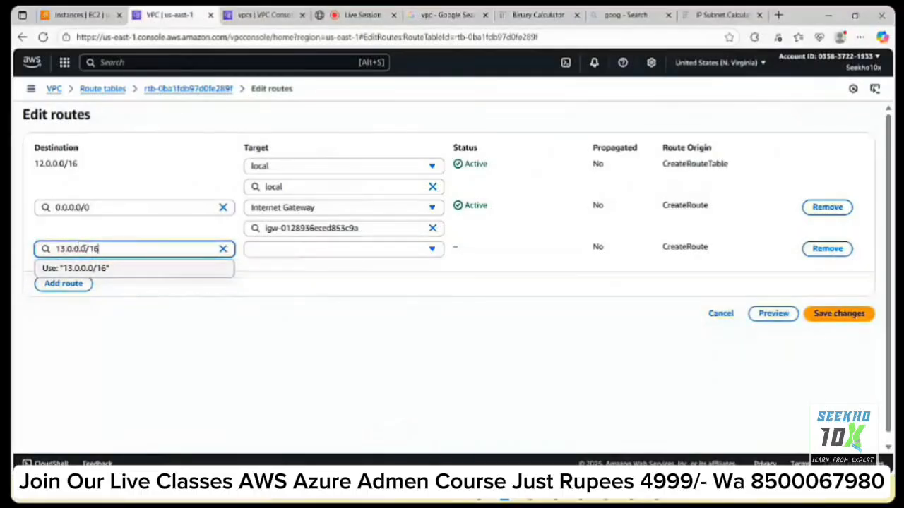
click(258, 289)
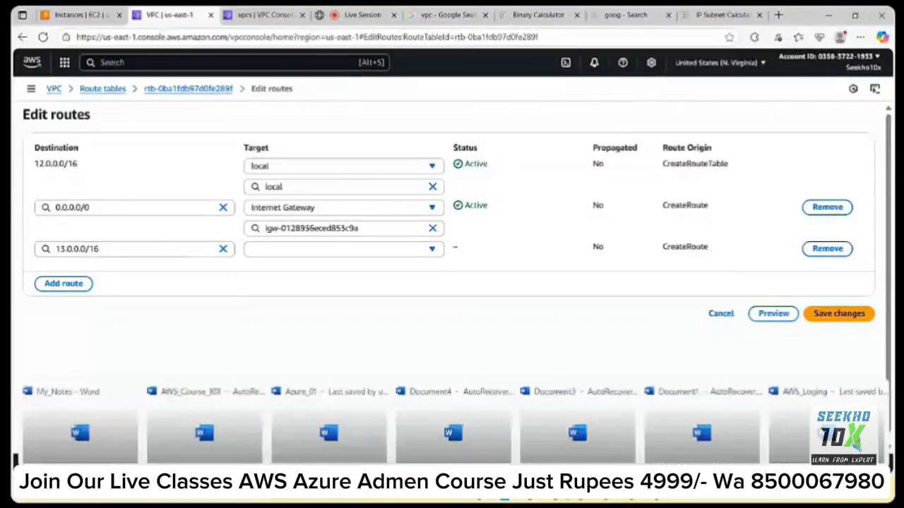
- Check the ranges in the Paint diagram, and save the 13.0.0.0/16 route in Edge with peering connection VPC-Peering-from VPC-Test-01-to-VPC-Test-02 as its target
click(580, 492)
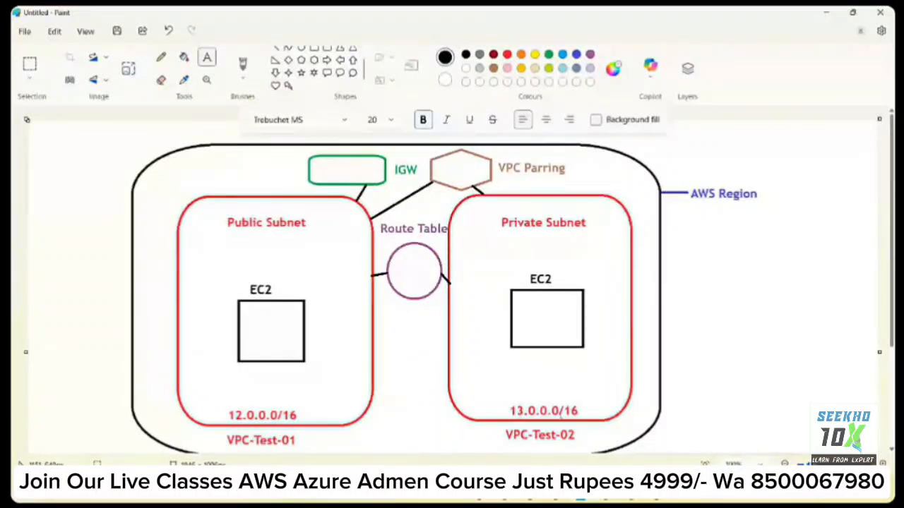
click(824, 16)
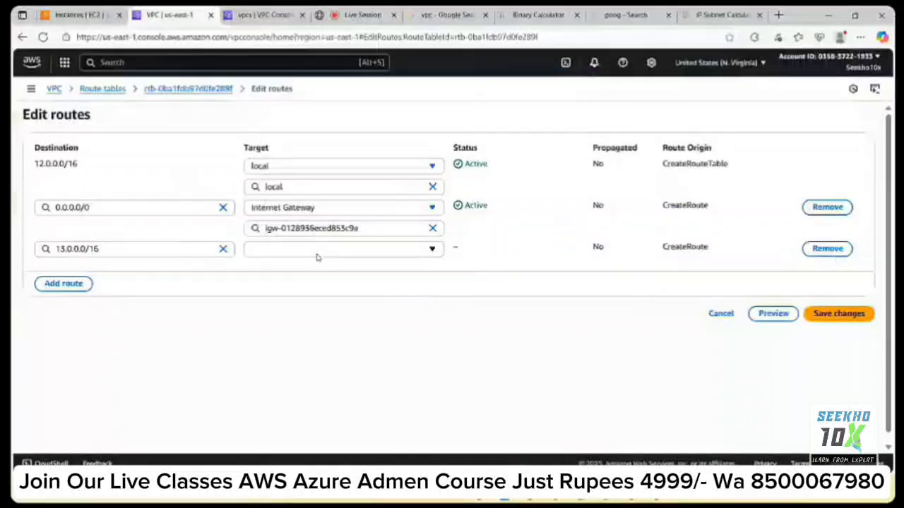
click(317, 254)
scroll(394, 319, down, 1)
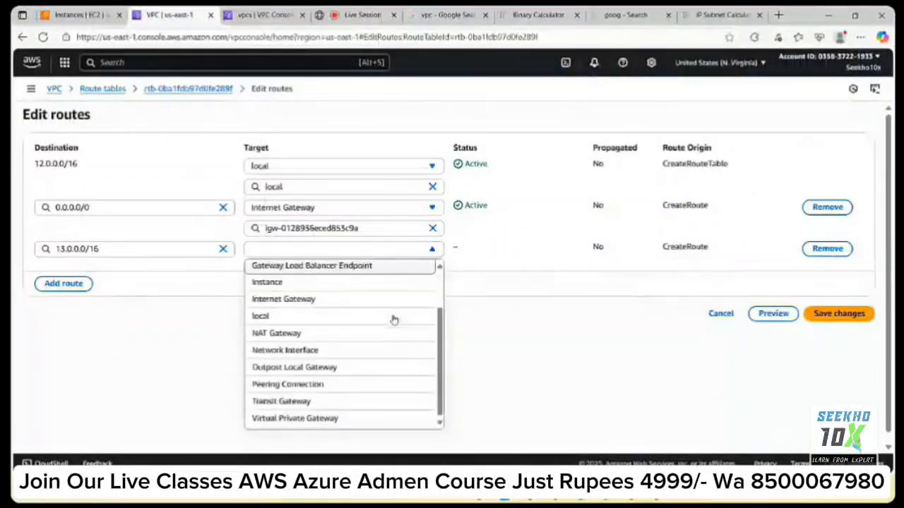
click(322, 381)
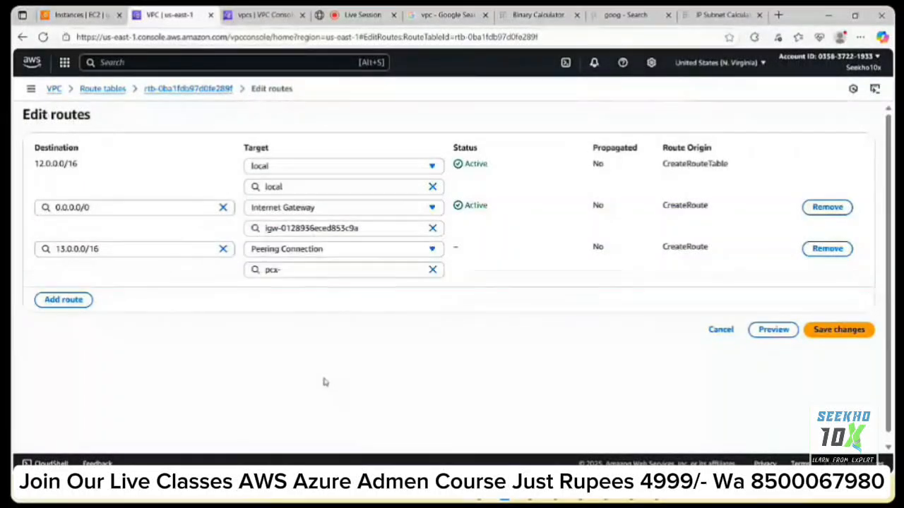
click(327, 271)
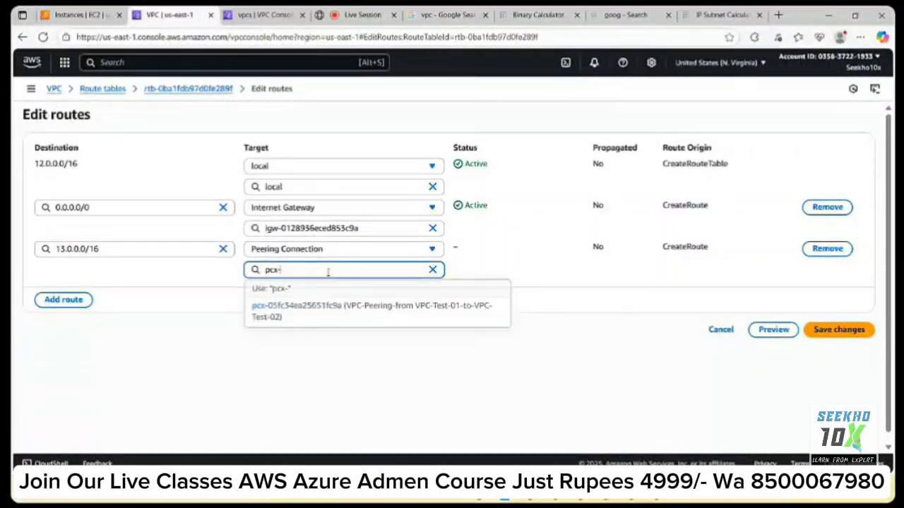
click(353, 316)
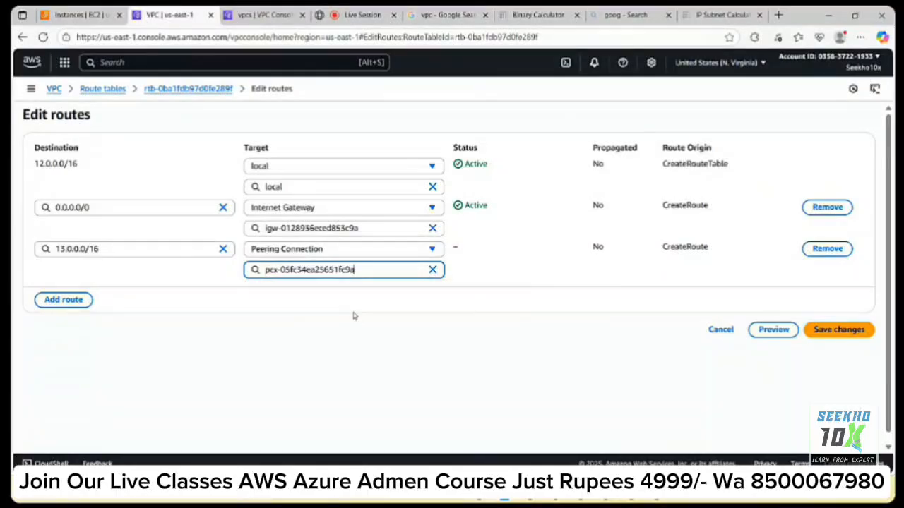
click(842, 335)
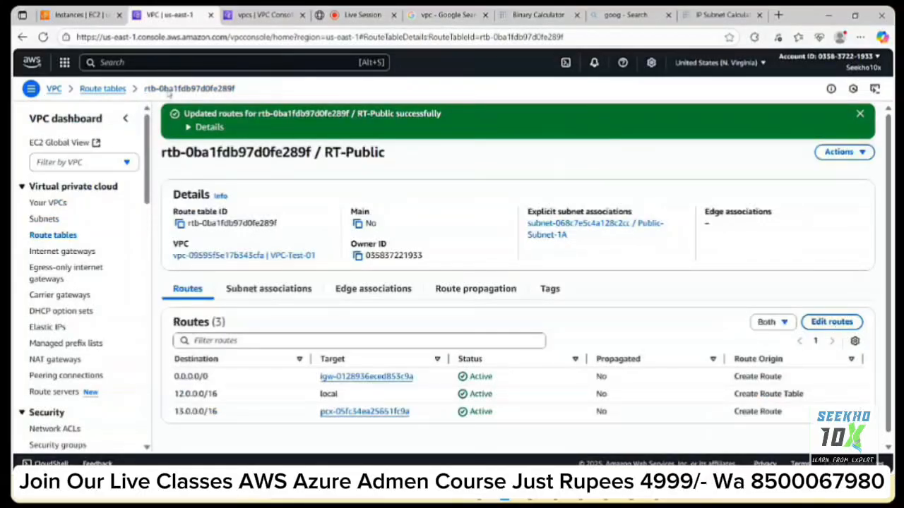
- Return to the route tables, select RT-Private in place of RT-Public and open its routes for editing
click(111, 90)
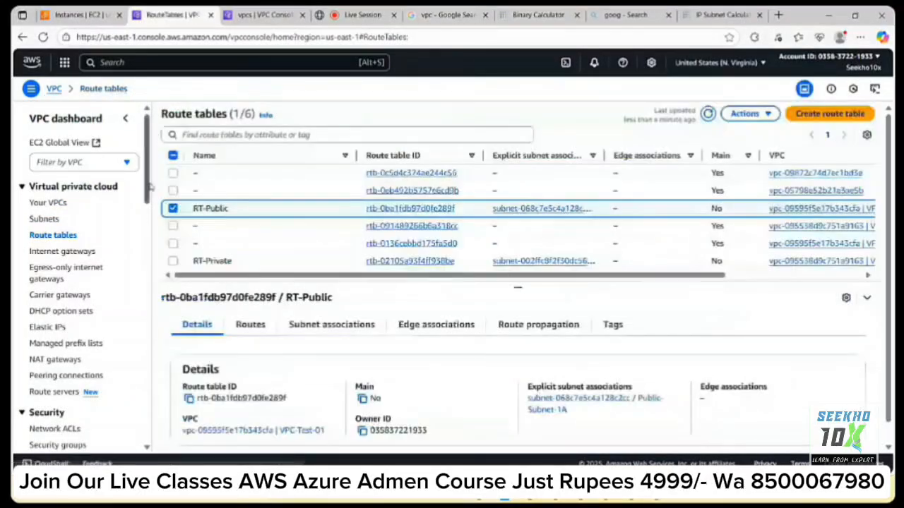
click(173, 209)
click(173, 261)
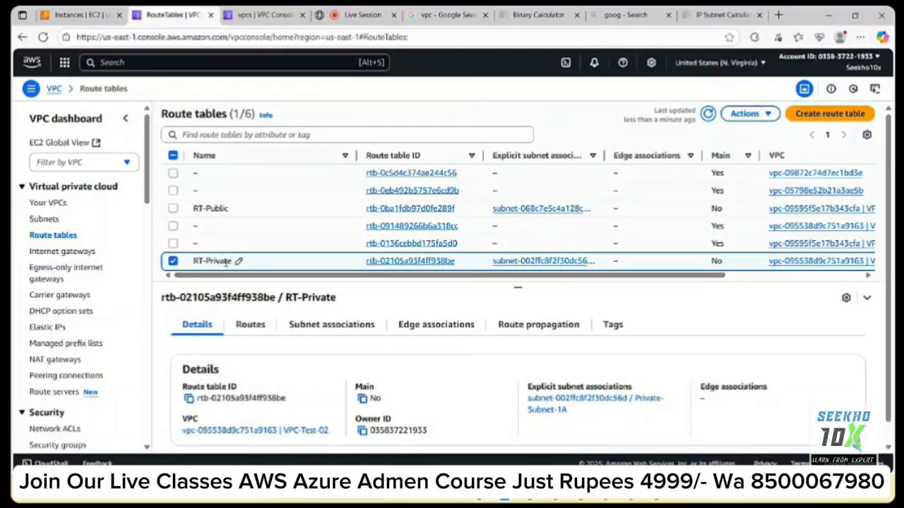
click(253, 329)
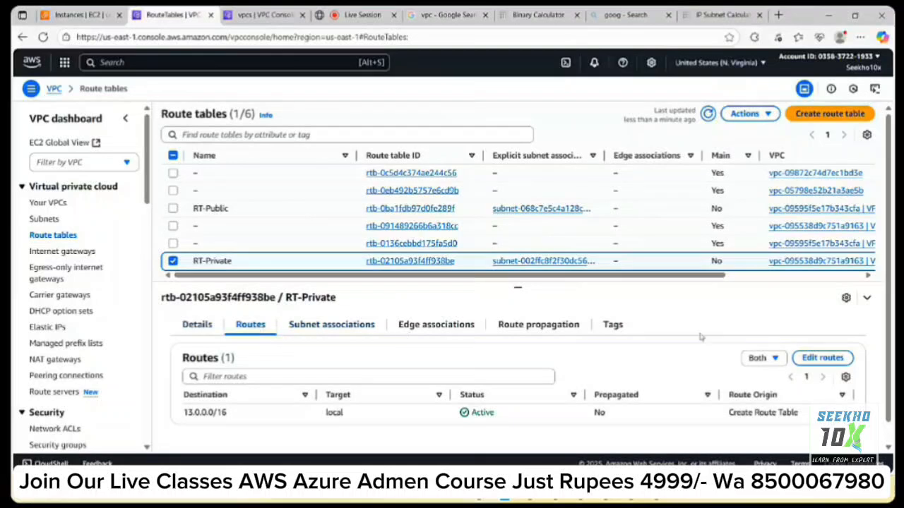
click(837, 358)
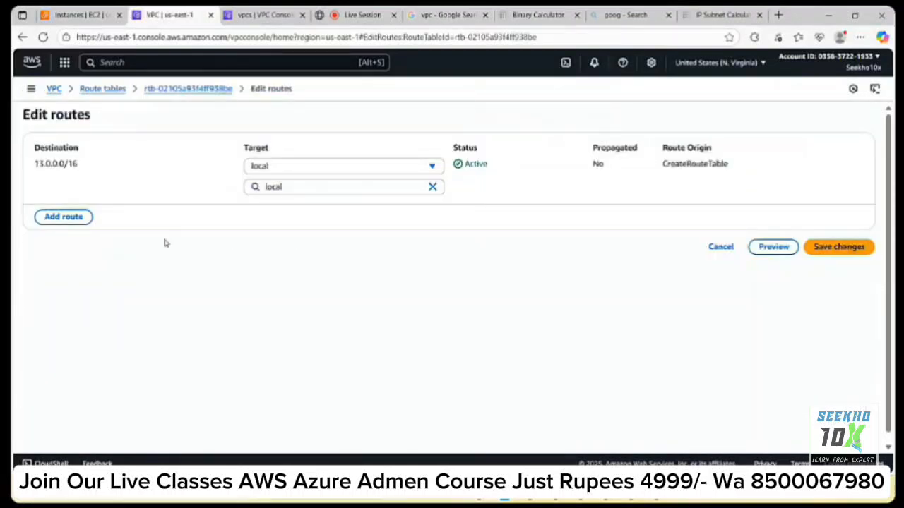
- Add a new route entry with destination 12.0.0.0/16 to RT-Private
click(62, 217)
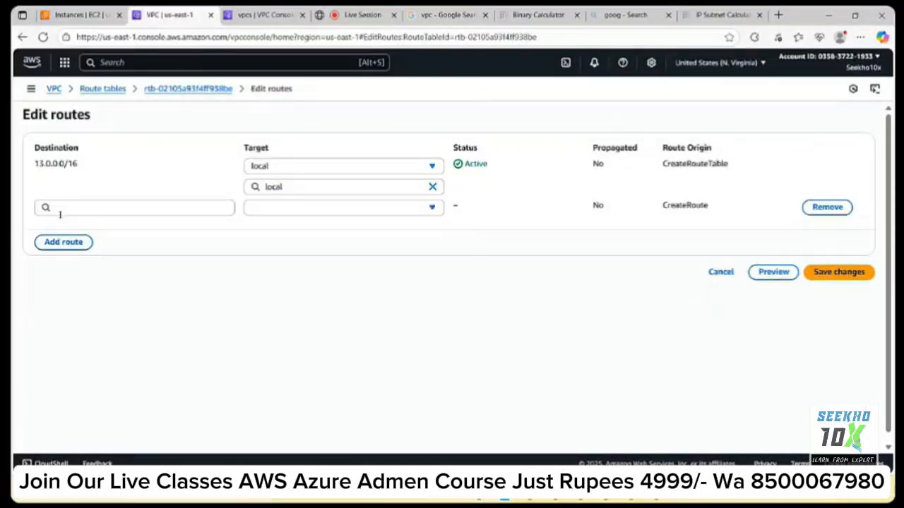
click(113, 210)
text(12.0)
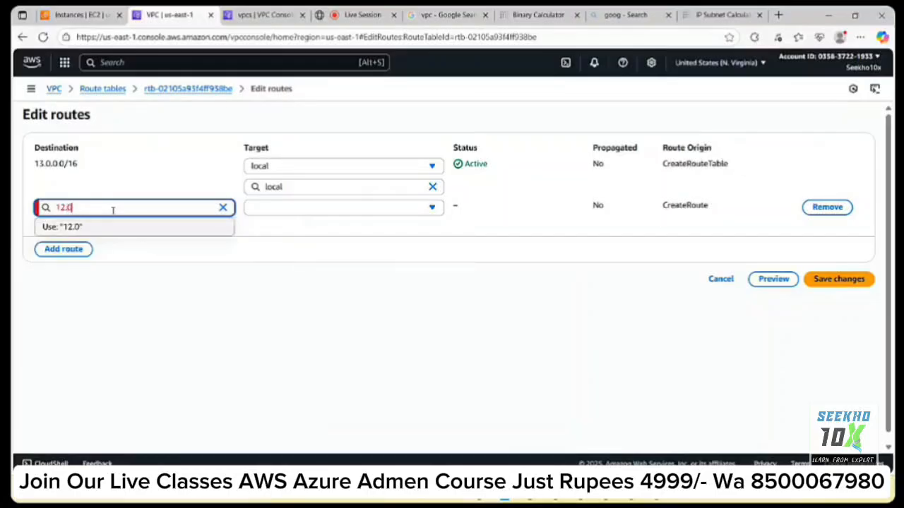
text(.0.0/16)
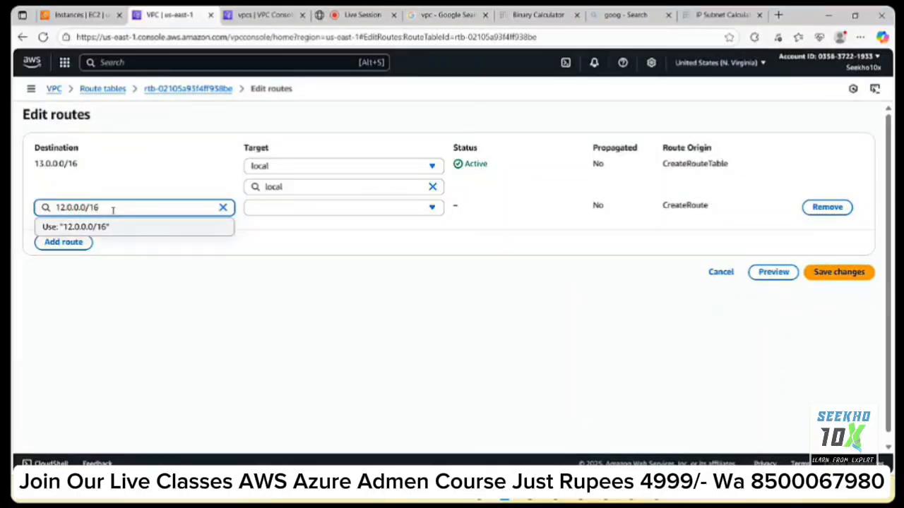
click(304, 248)
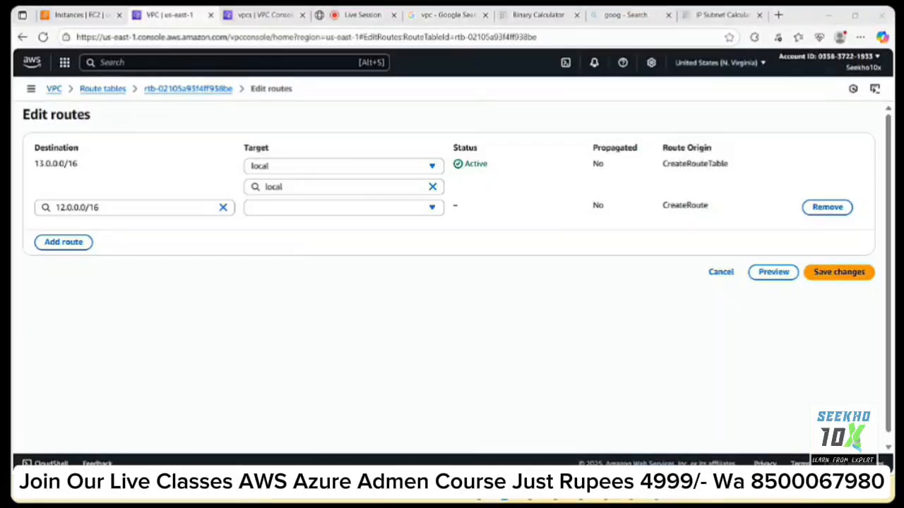
- Check VPC-Test-01's range in the Paint diagram, and save the 12.0.0.0/16 route in Edge with peering connection VPC-Peering-from VPC-Test-01-to-VPC-Test-02 as its target
key(alt+Tab)
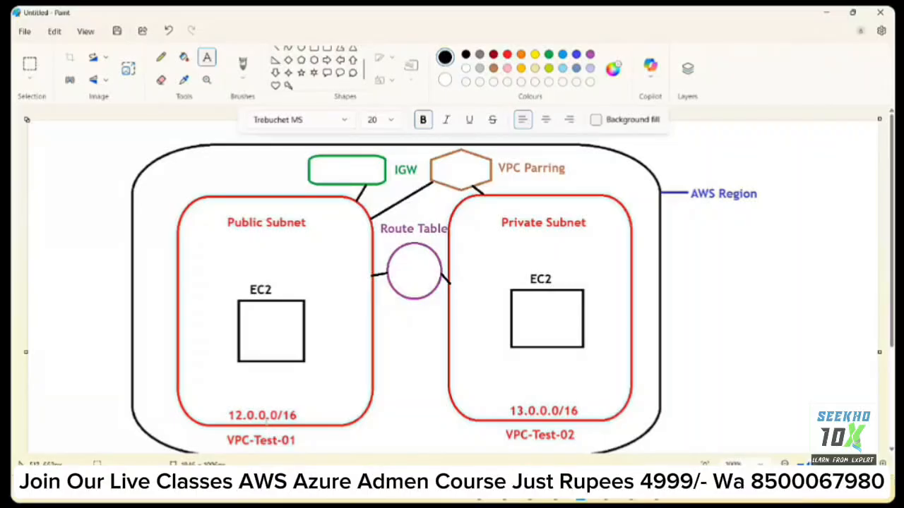
click(826, 14)
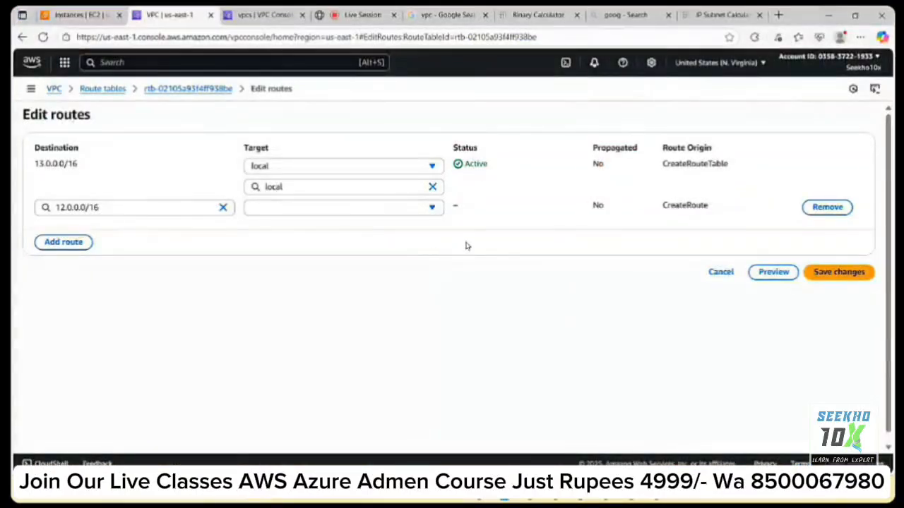
click(431, 209)
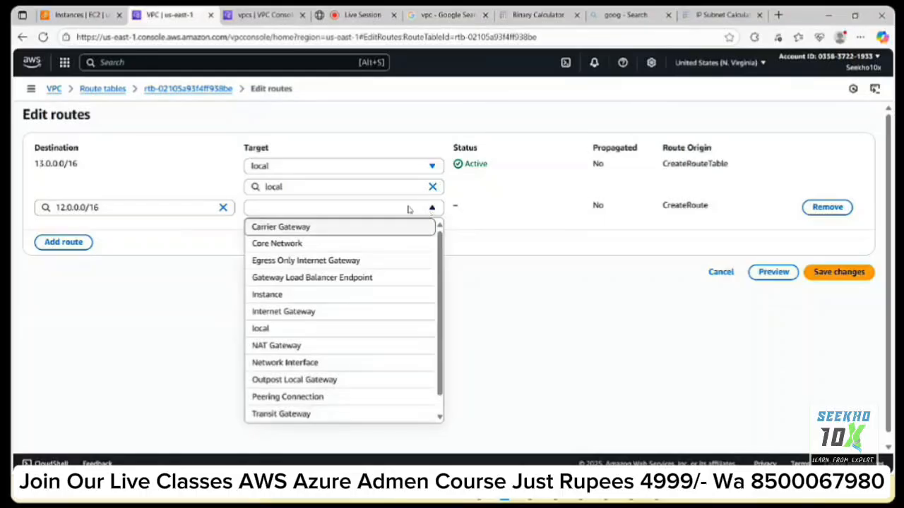
click(304, 398)
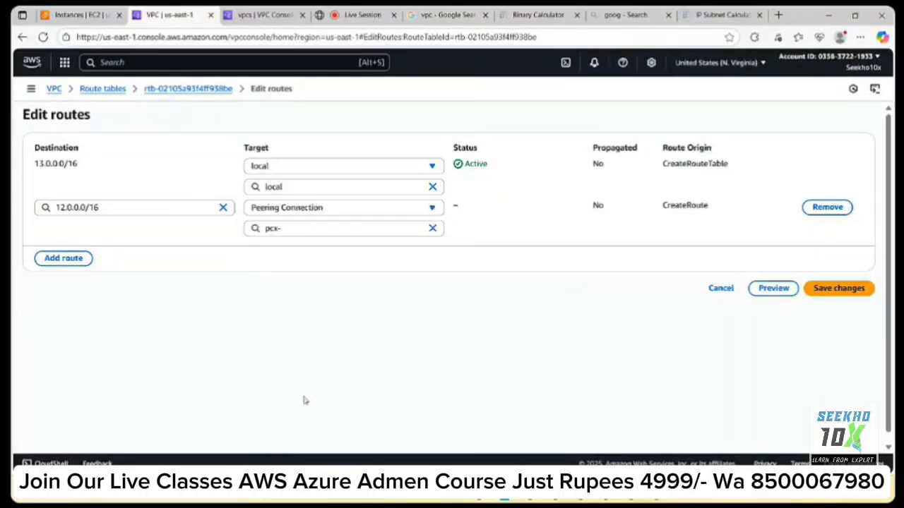
click(329, 227)
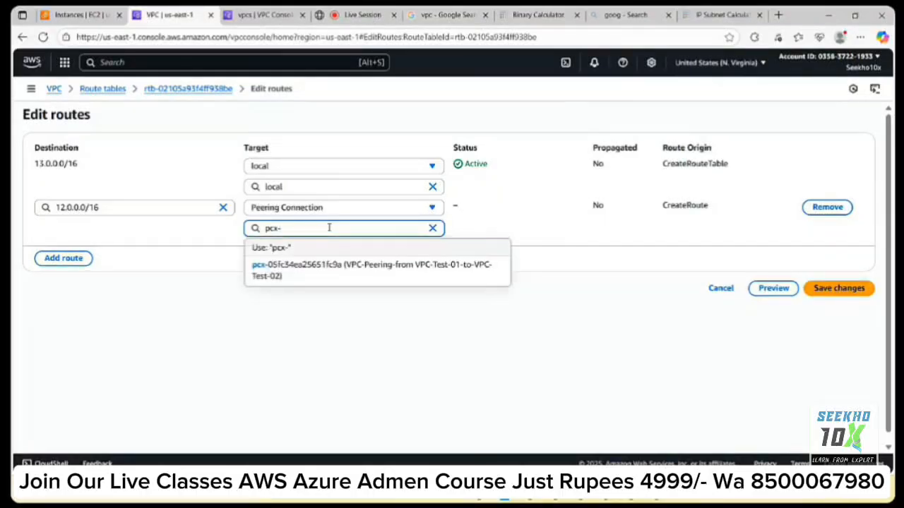
click(327, 272)
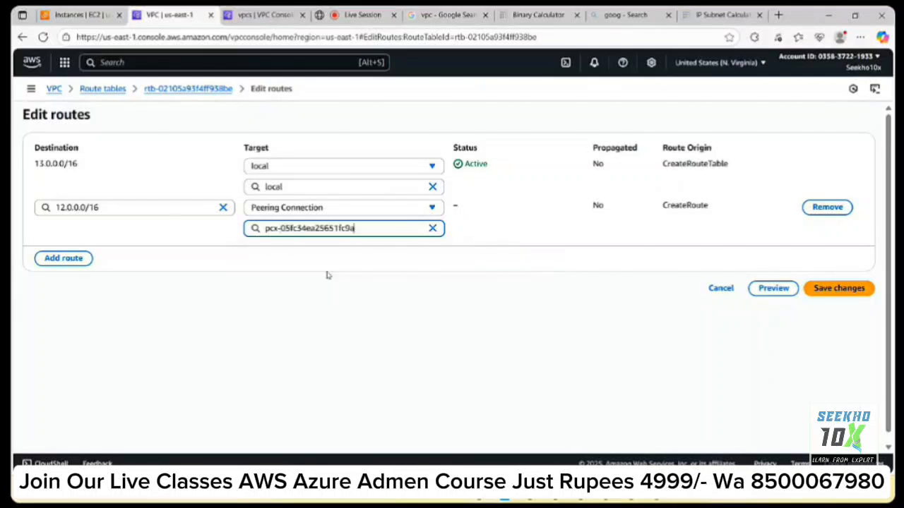
click(830, 289)
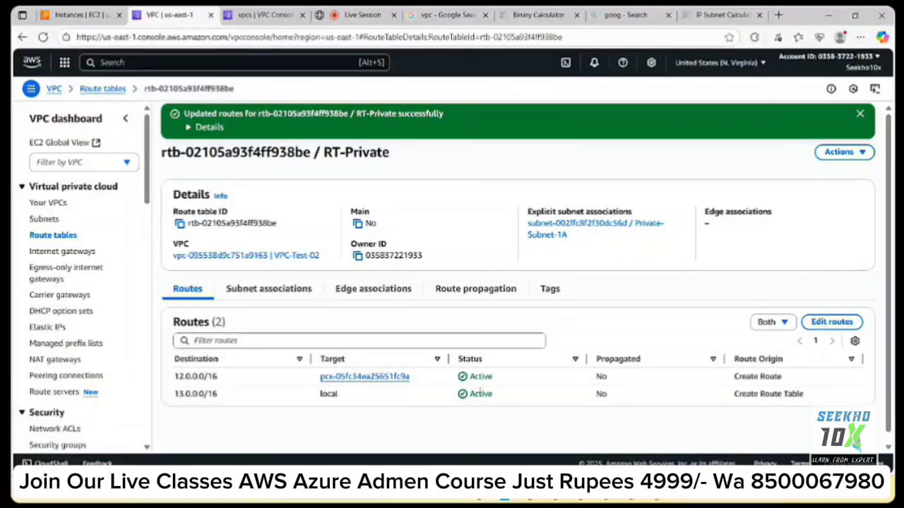
- Return to the route tables and review the routes of RT-Public in place of RT-Private
click(102, 94)
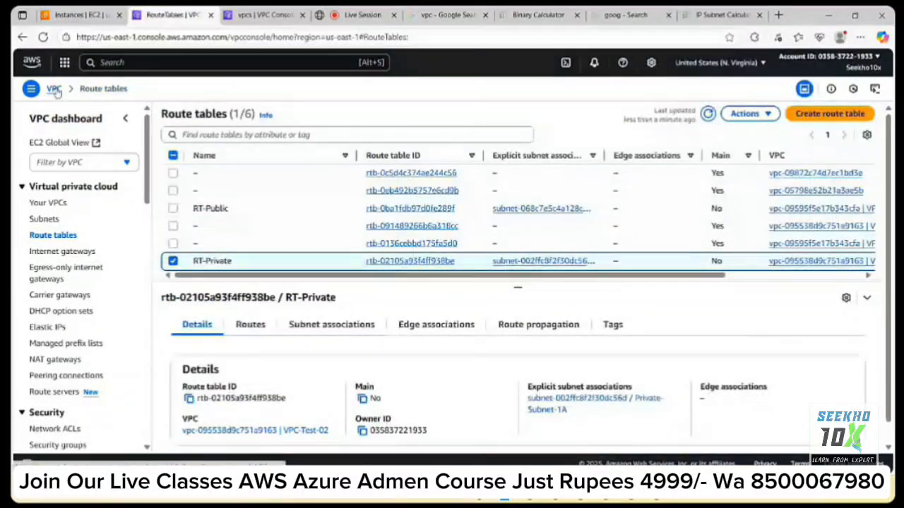
click(173, 261)
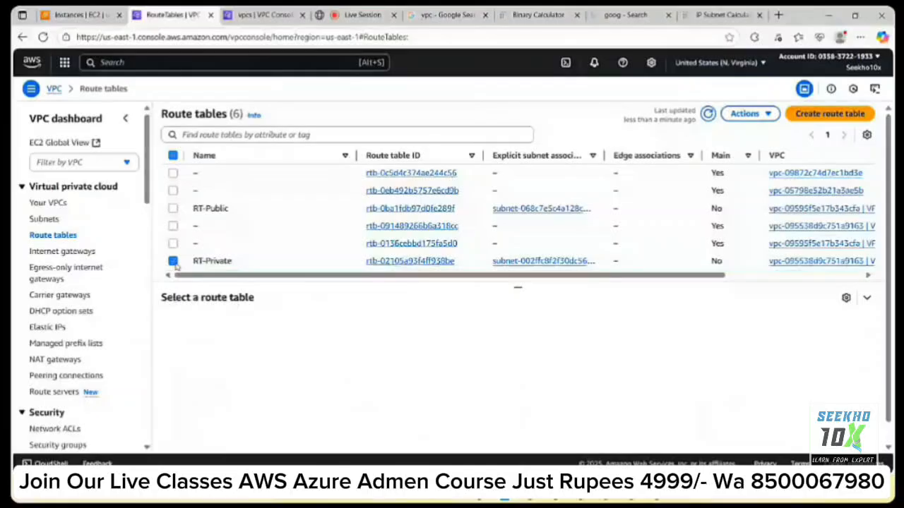
click(173, 209)
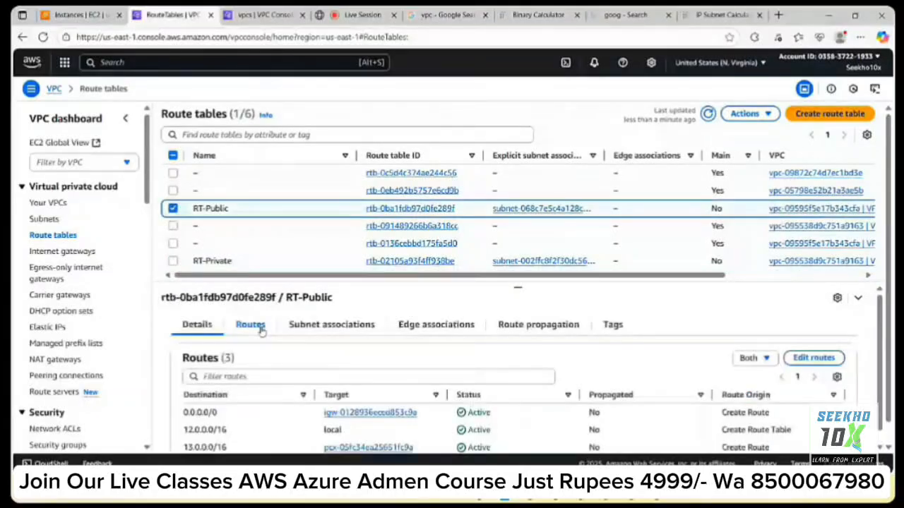
scroll(300, 351, down, 1)
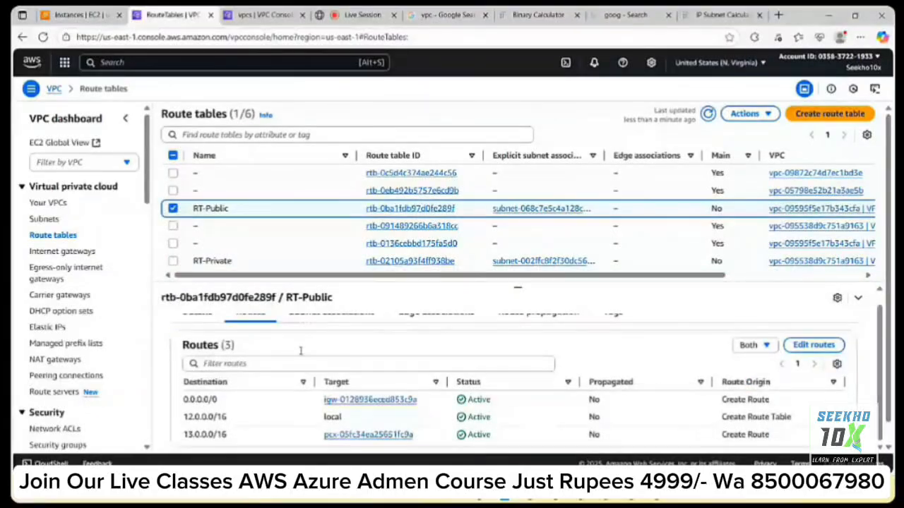
- Switch to the Test-EC2-Public Remote Desktop session and start the remote desktop connection from it to 13.0.1.64
click(835, 15)
click(657, 493)
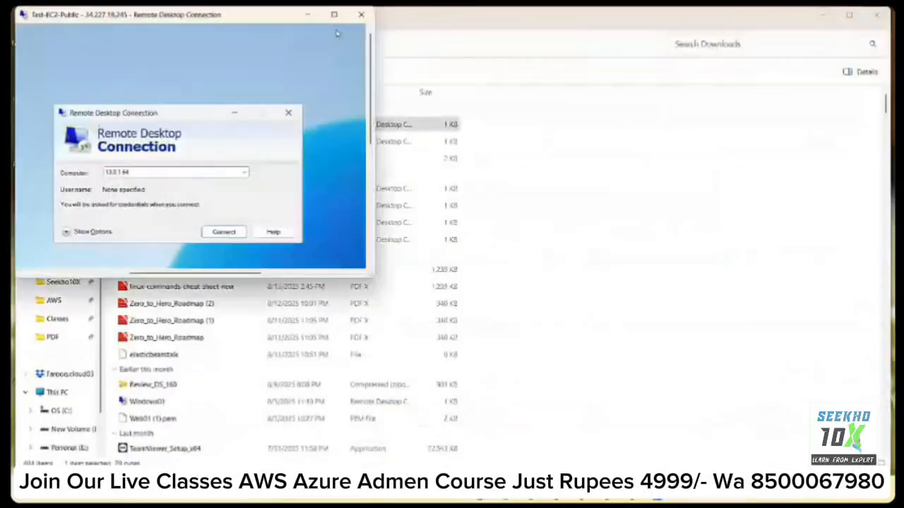
click(334, 14)
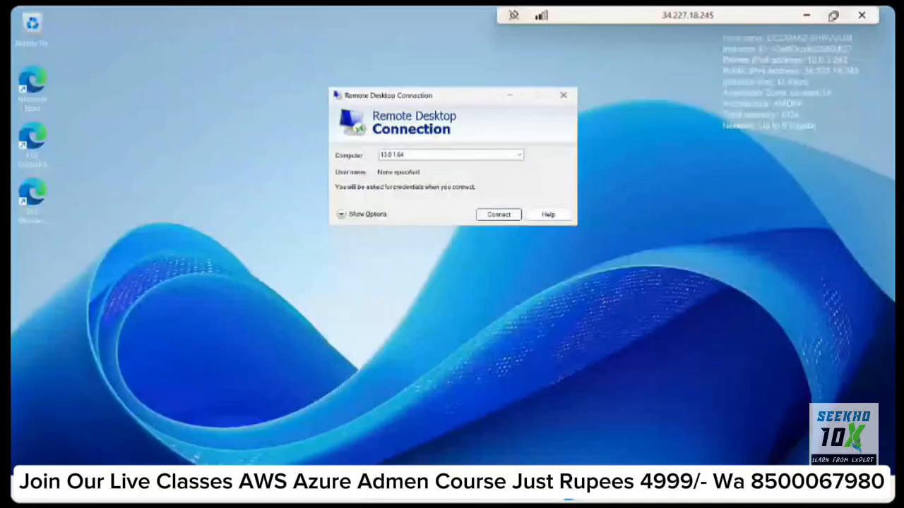
click(834, 15)
drag(140, 274, 225, 277)
click(273, 233)
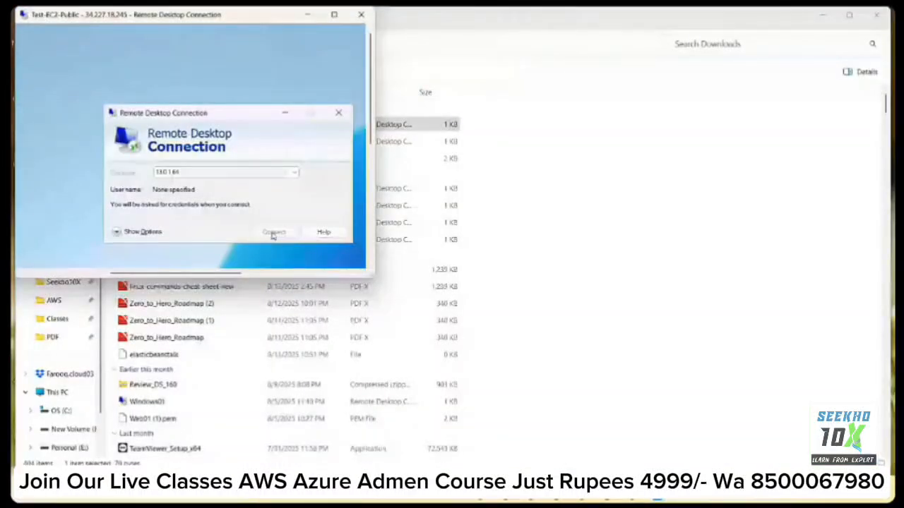
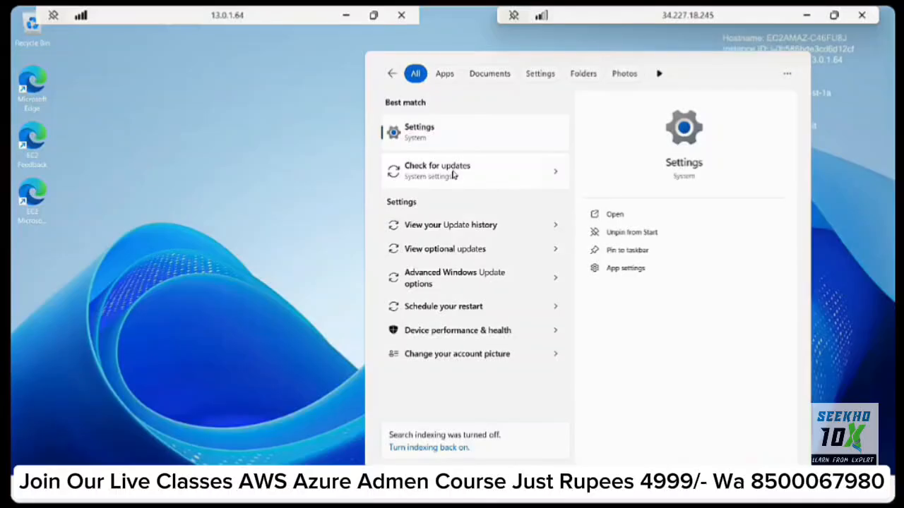
- Open Windows Update in the 13.0.1.64 session and check for updates
click(453, 175)
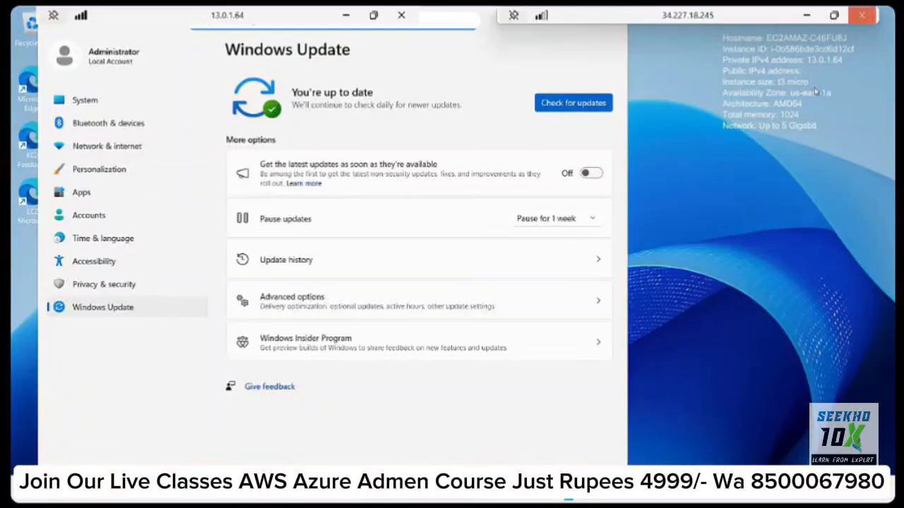
click(588, 106)
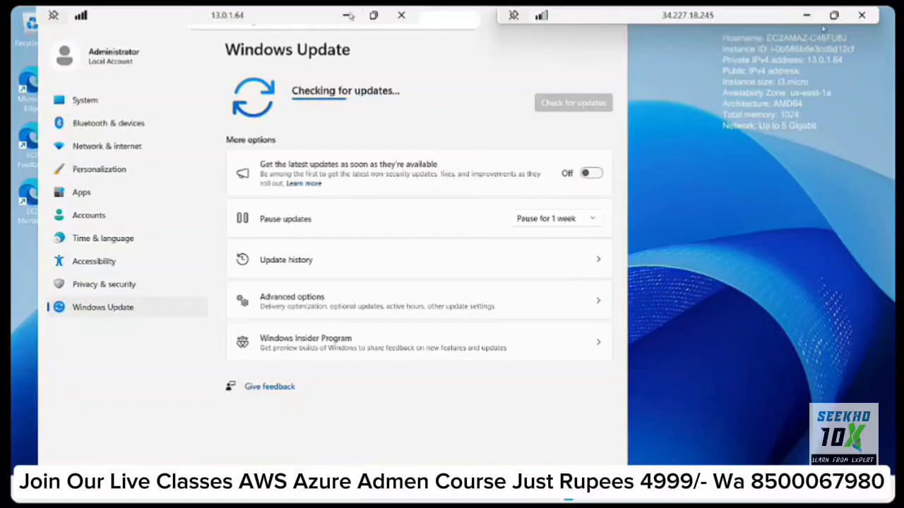
- Take the 13.0.1.64 and Test-EC2-Public remote sessions out of full screen to show them as nested windows
click(374, 15)
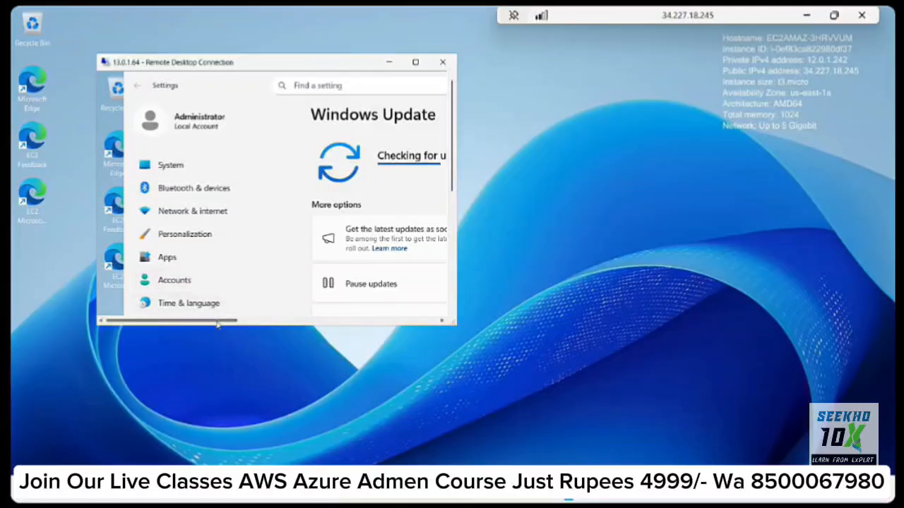
drag(218, 322, 301, 323)
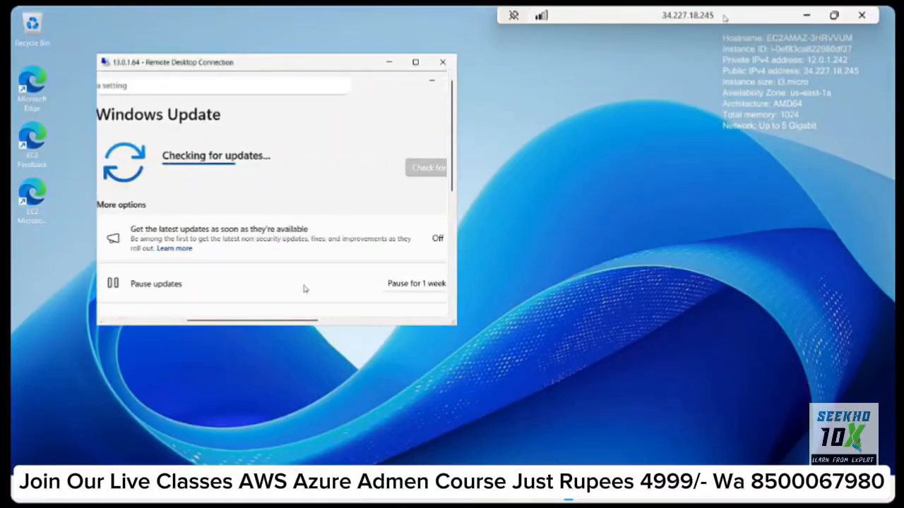
click(833, 16)
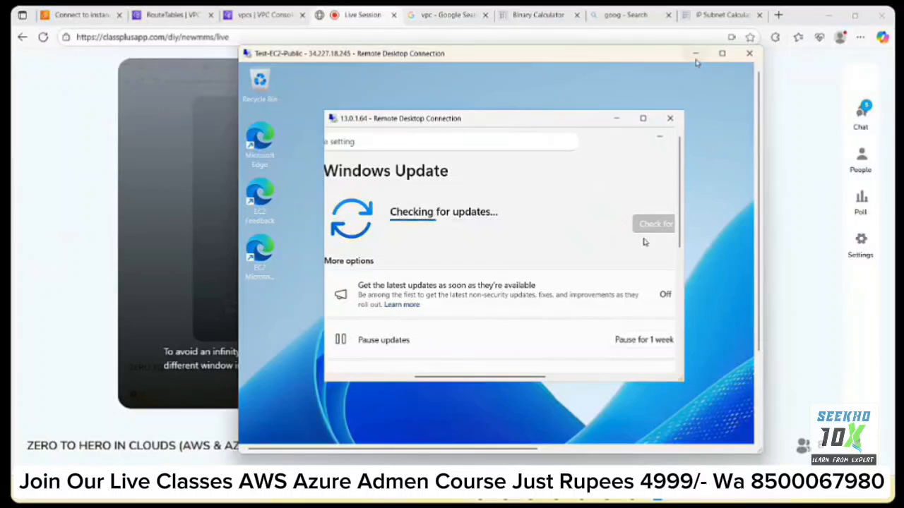
- Minimize the Test-EC2-Public remote session and read the recent chat messages of the live session
click(695, 53)
click(860, 111)
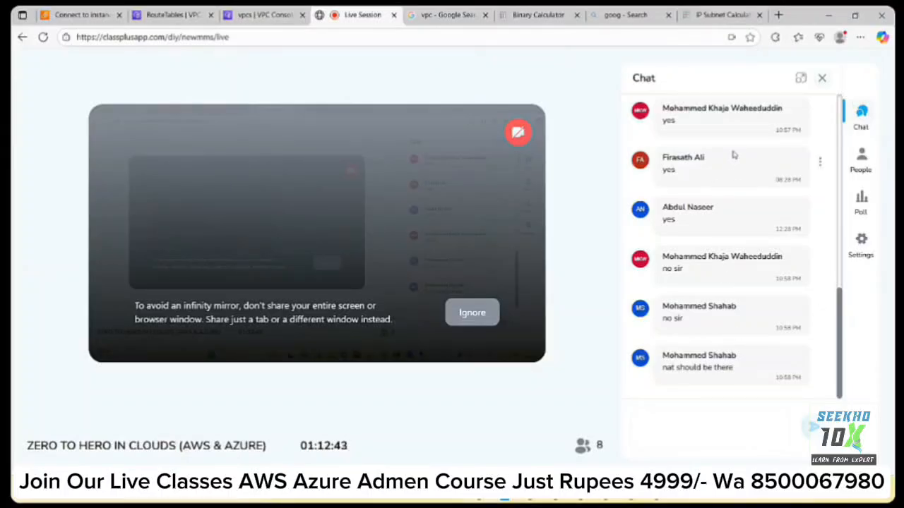
scroll(726, 241, up, 1)
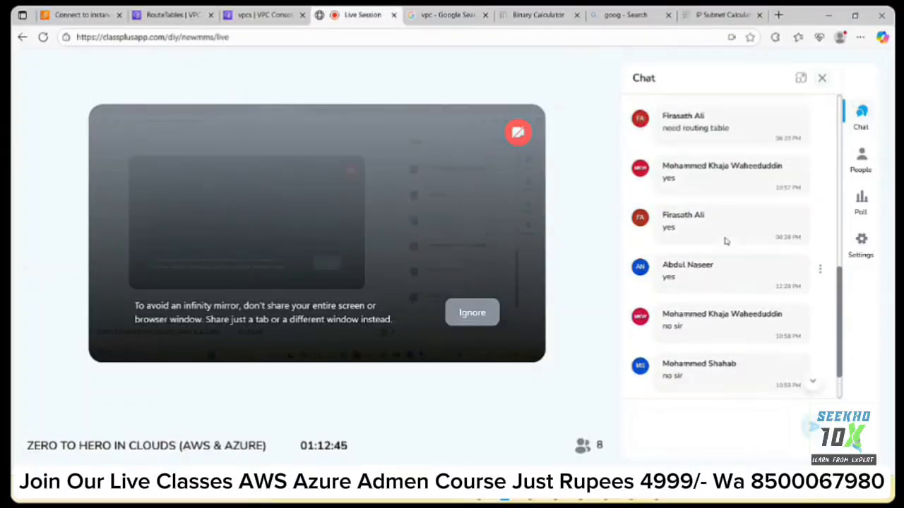
scroll(726, 241, down, 1)
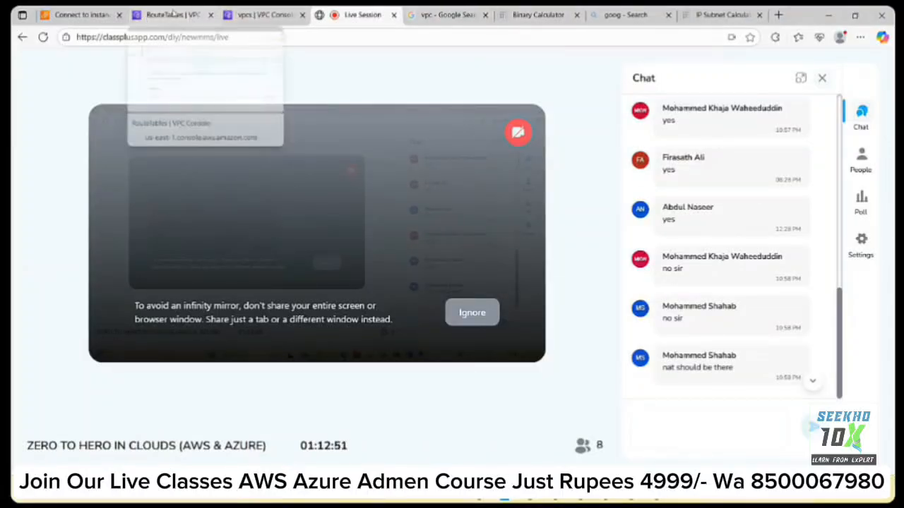
- Restore the Test-EC2-Public remote session and check the Windows Update result in the nested 13.0.1.64 session
click(656, 490)
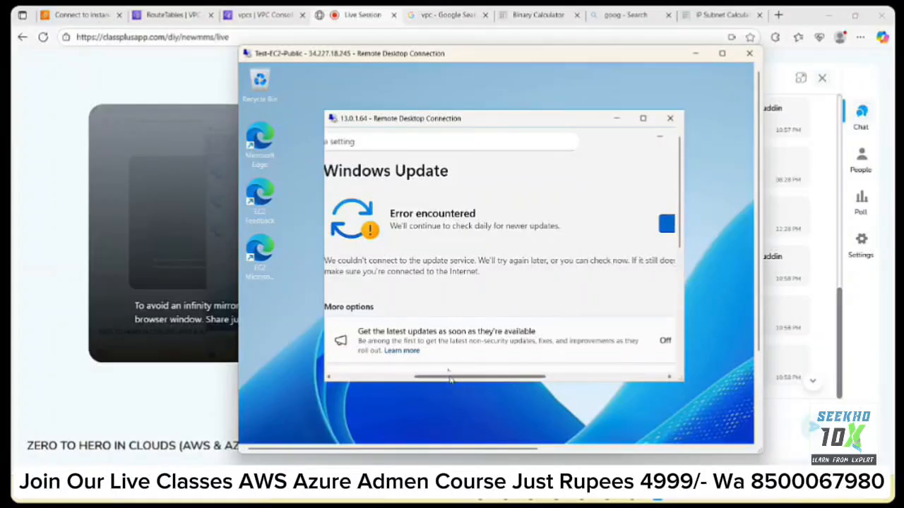
drag(449, 378, 398, 380)
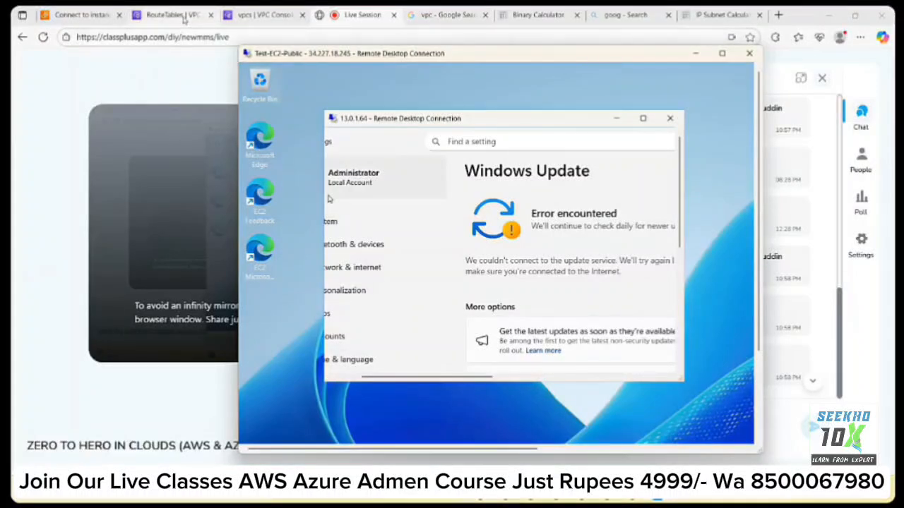
- Switch to the VPC console in the browser and start a new NAT gateway named Peering-Demo-NAT
mouse_move(185, 20)
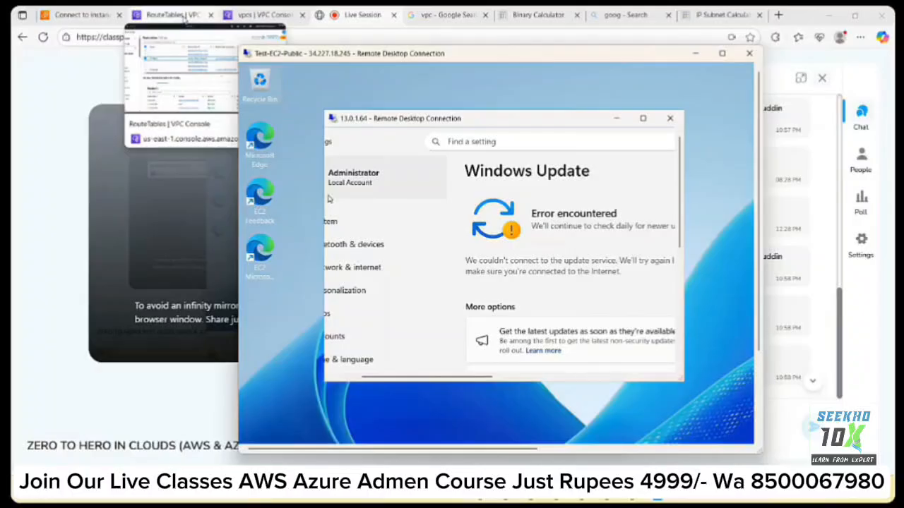
click(182, 16)
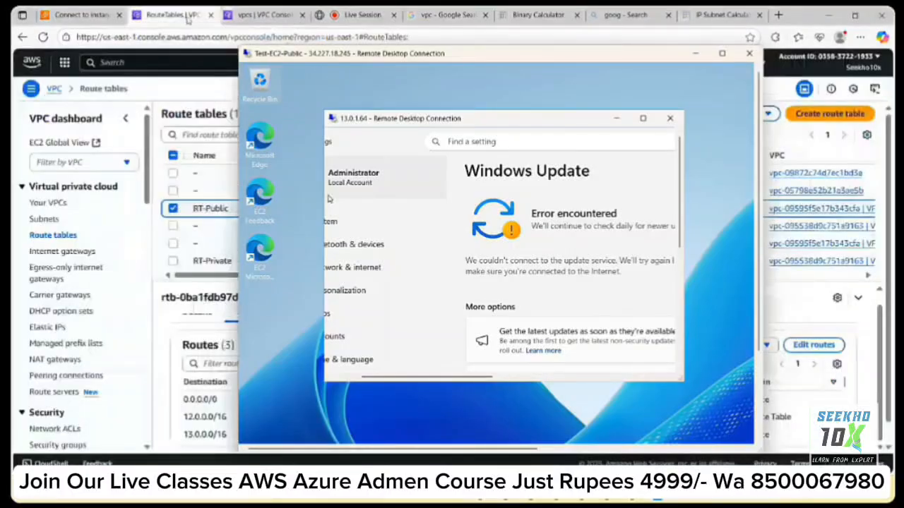
click(229, 17)
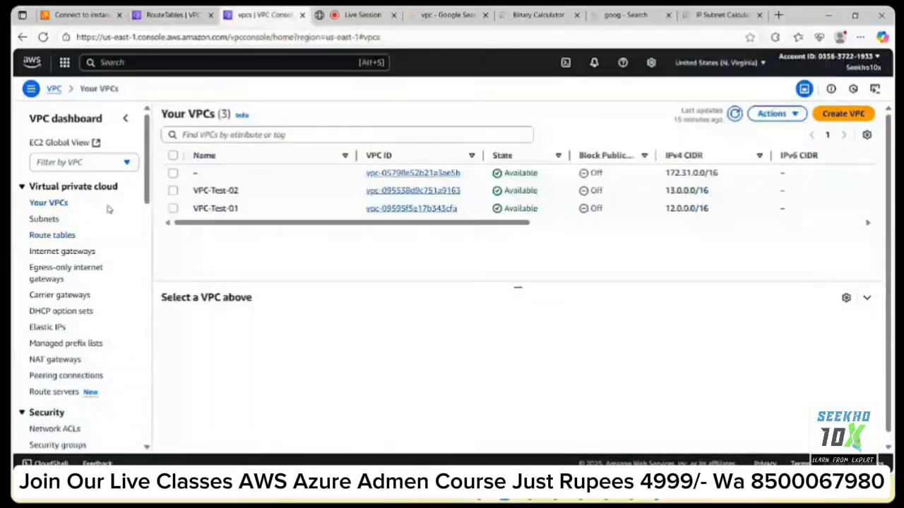
click(55, 360)
click(839, 116)
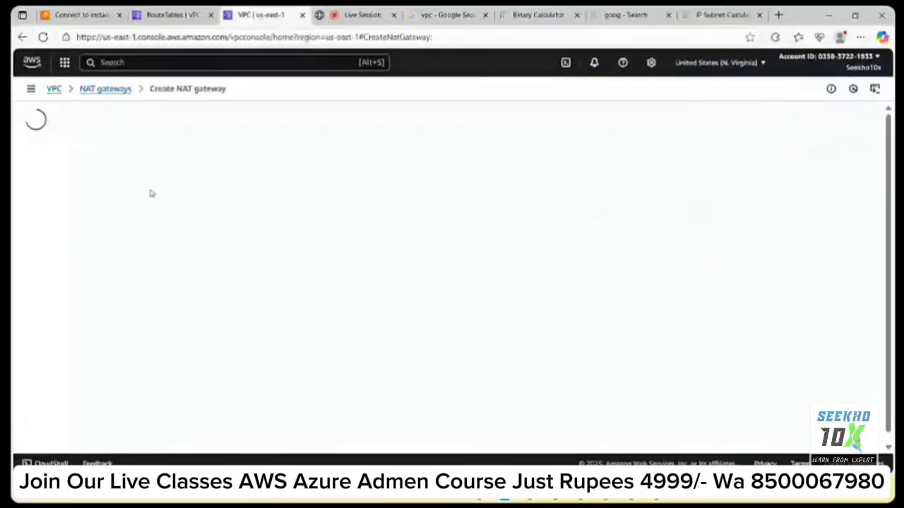
click(123, 203)
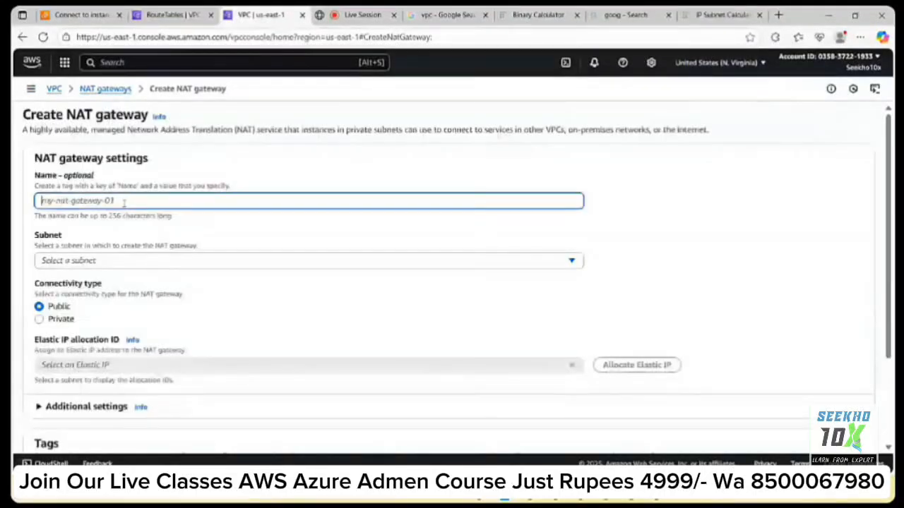
text(Pa)
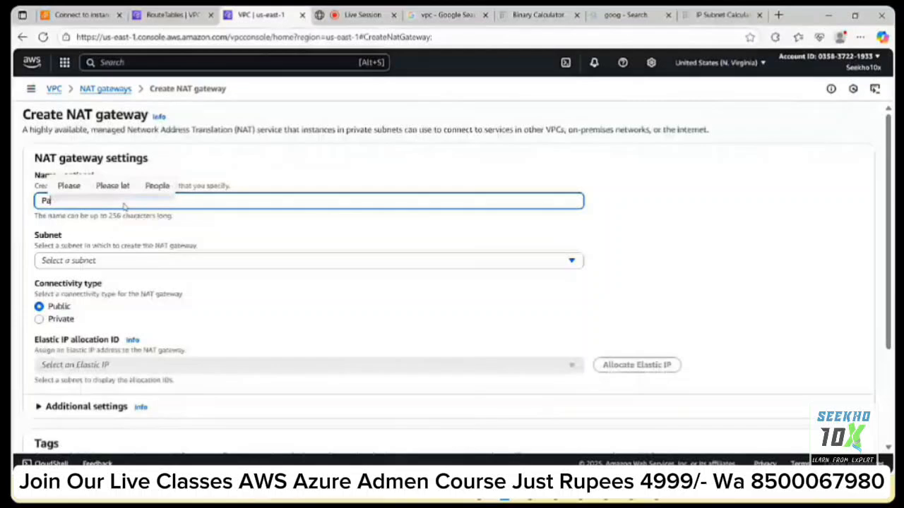
text(rr)
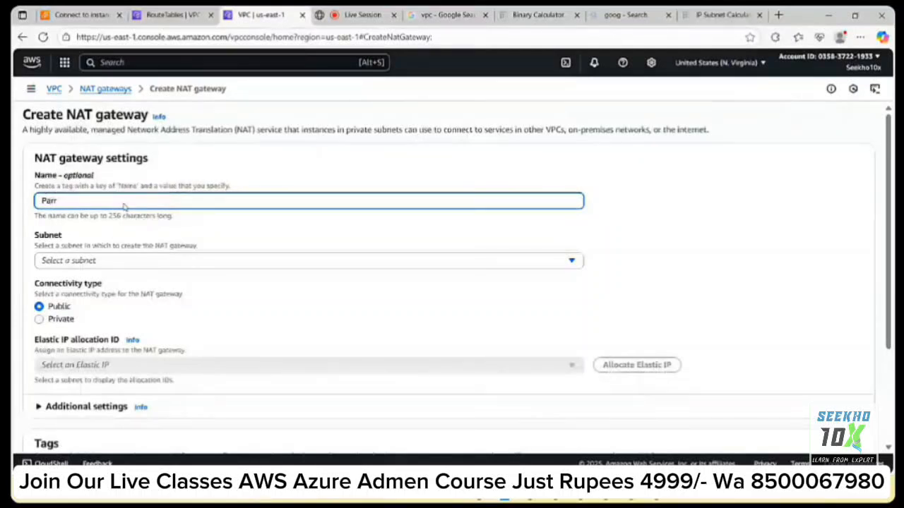
key(BackSpace)
key(BackSpace)
key(BackSpace)
text(eering-Demo)
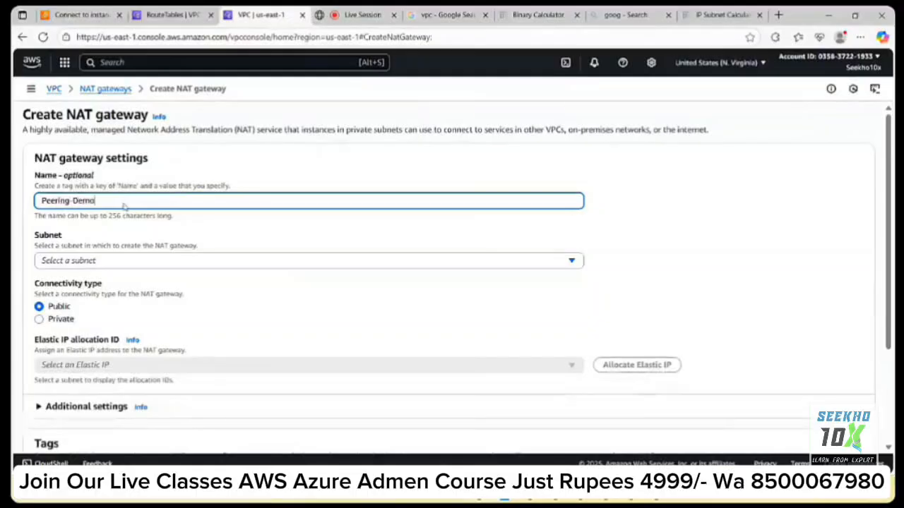
text(-NAT)
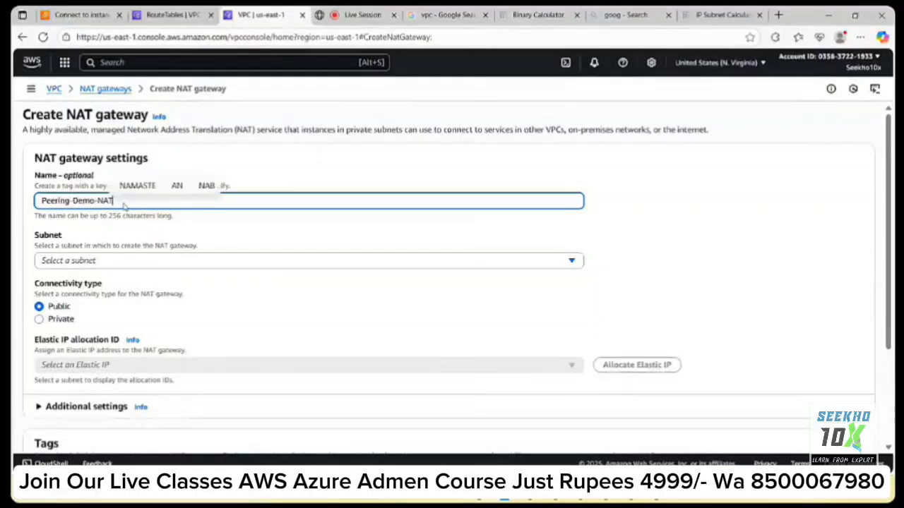
- Place the NAT gateway in Public-Subnet-1A, allocate an Elastic IP to it and create it
click(131, 261)
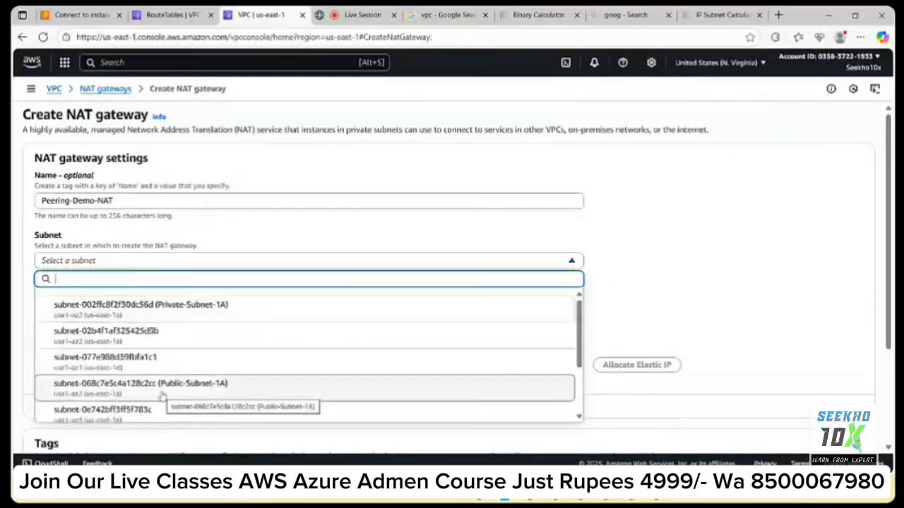
click(161, 388)
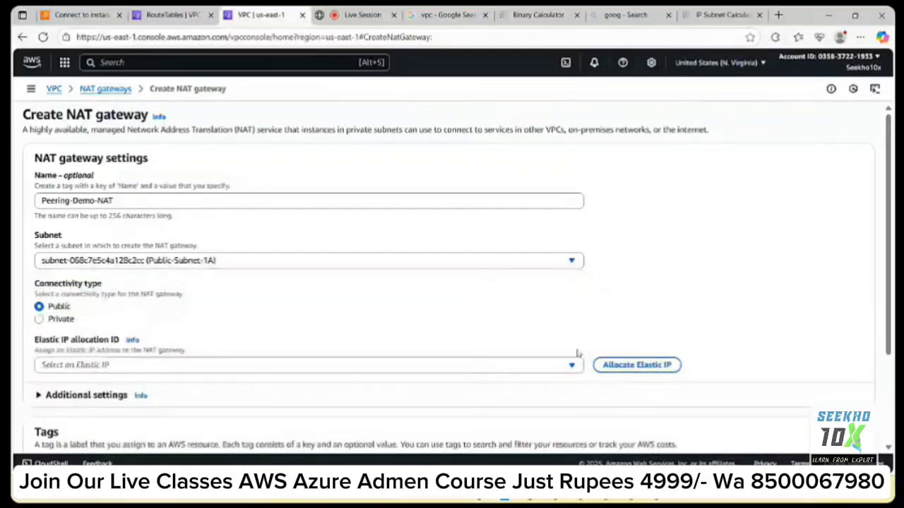
click(634, 366)
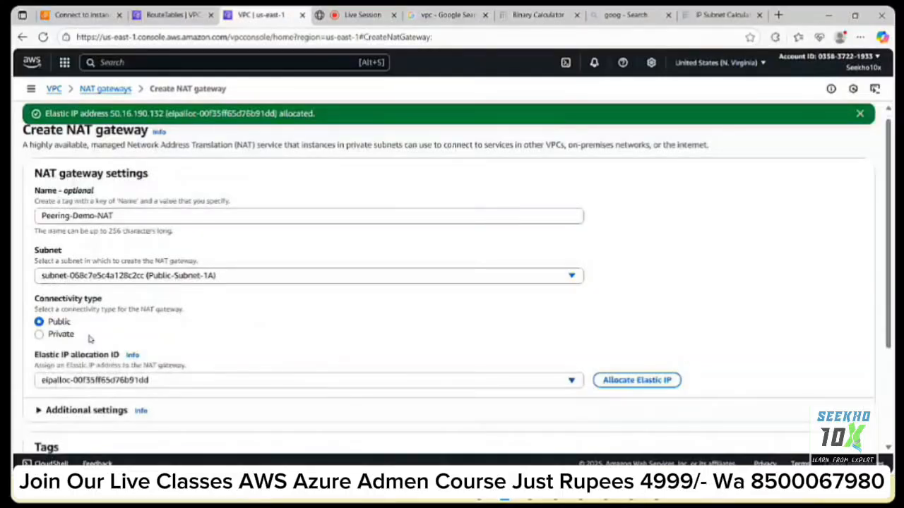
scroll(105, 337, down, 3)
click(800, 422)
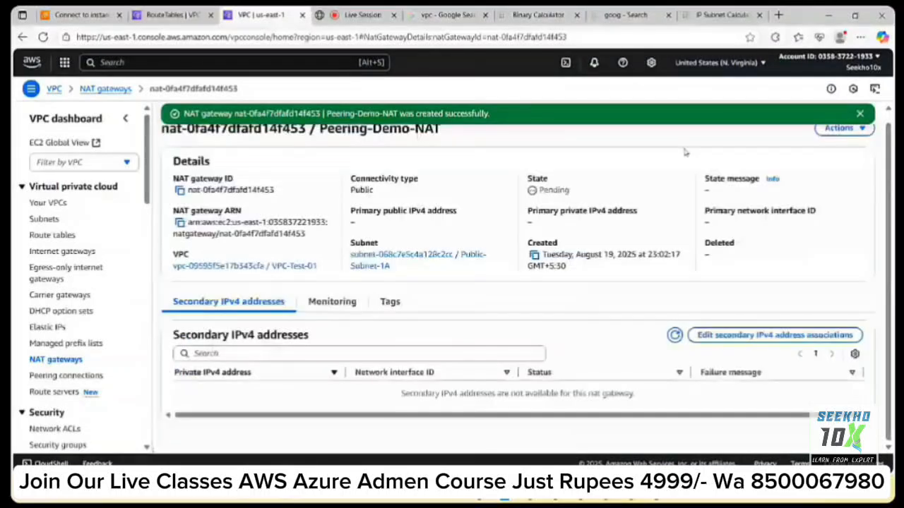
- Try to add a route to RT-Private with destination 0.0.0.0/0 and a NAT Gateway as target
click(159, 21)
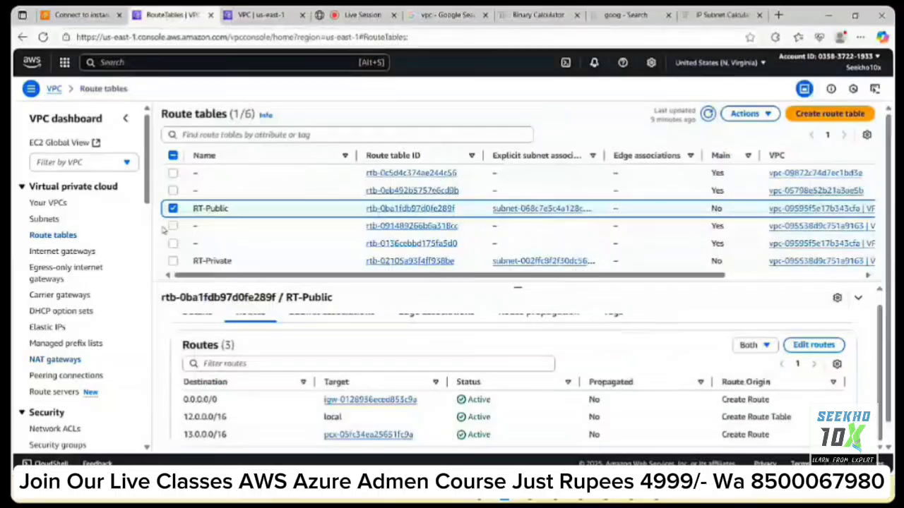
click(172, 208)
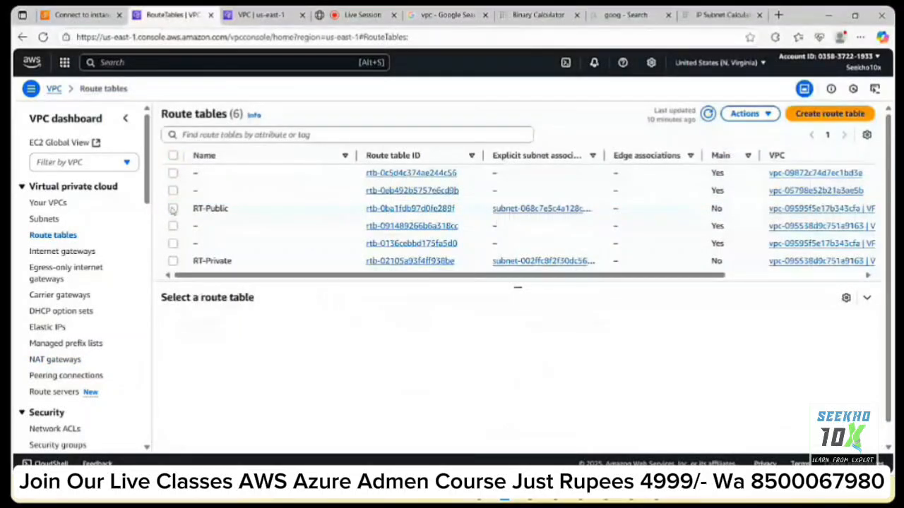
click(173, 261)
click(250, 324)
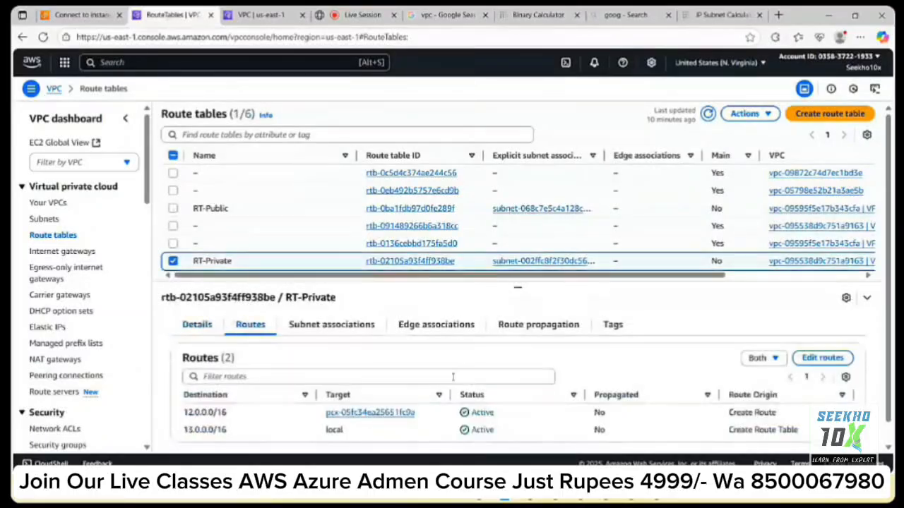
click(821, 358)
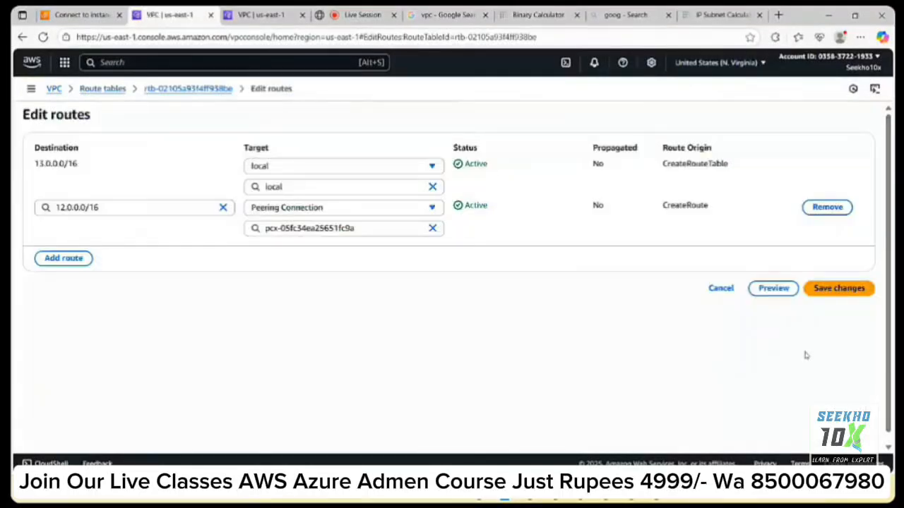
click(74, 259)
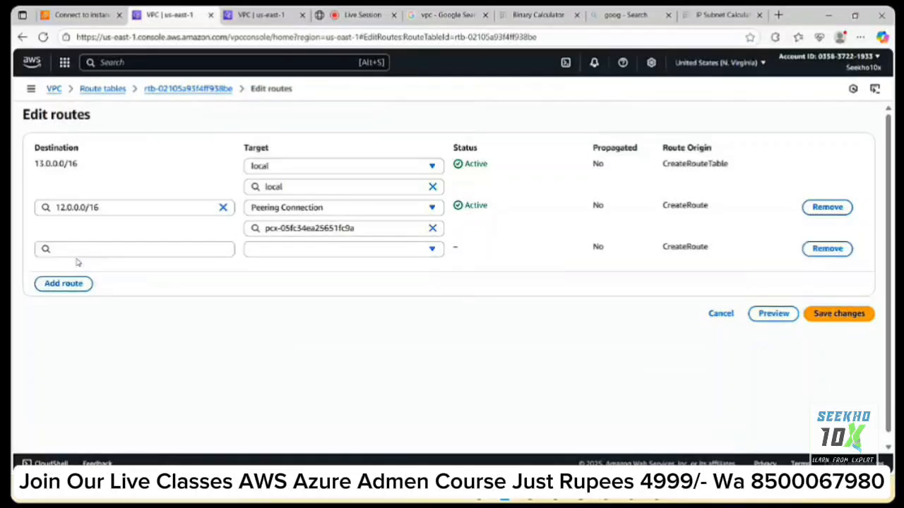
click(77, 248)
click(77, 269)
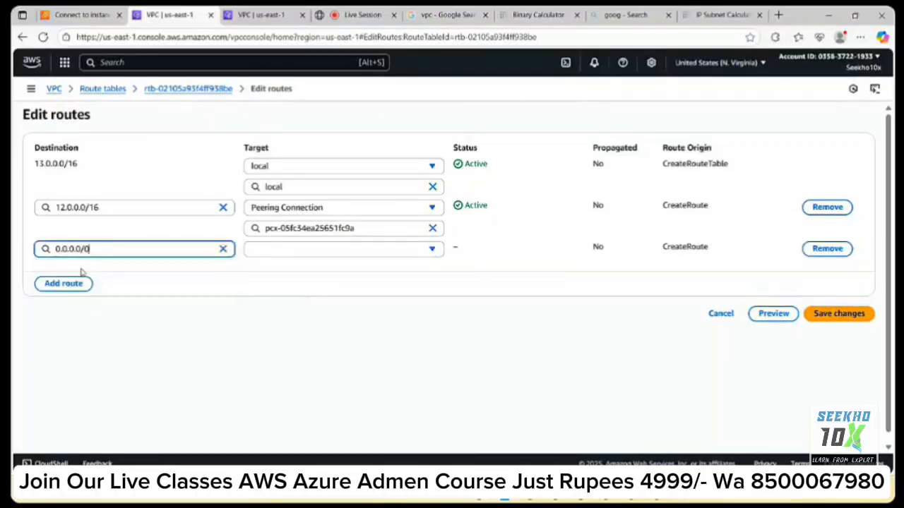
click(306, 253)
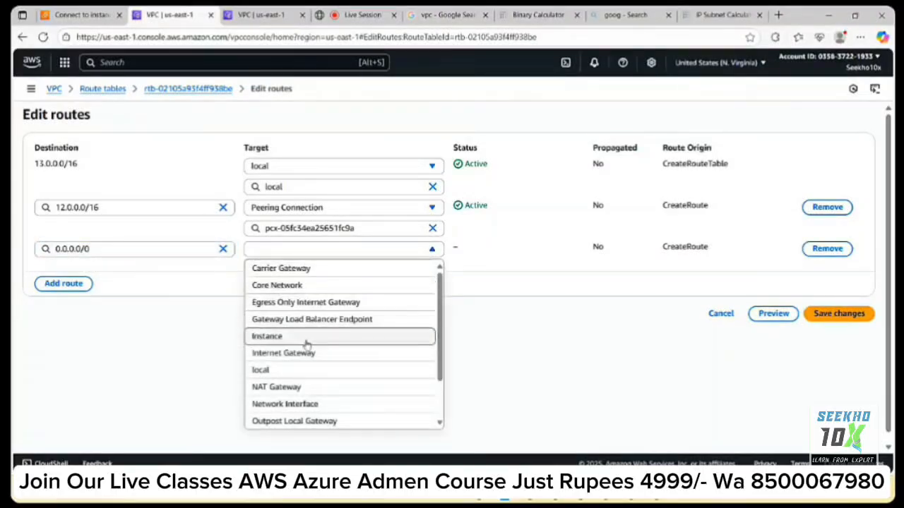
click(296, 385)
click(319, 271)
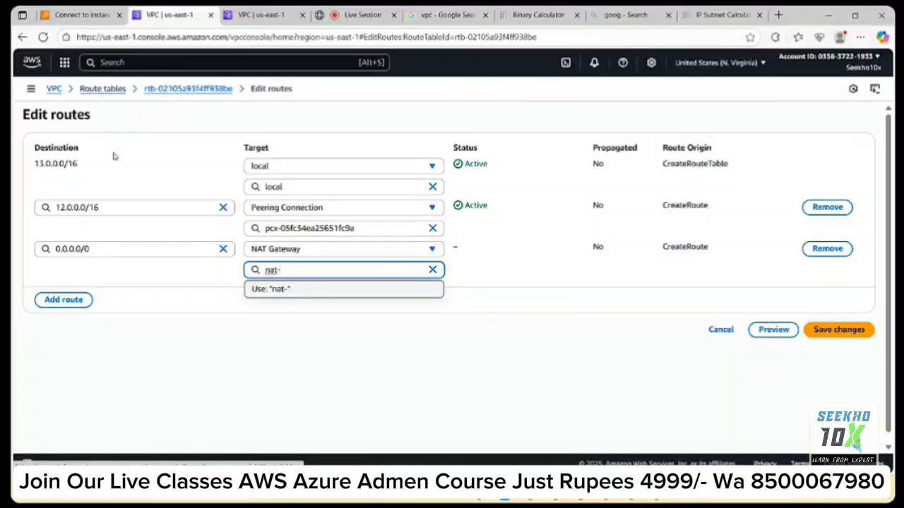
- Clear the new route's destination and target and leave the RT-Private route editing without saving
click(223, 250)
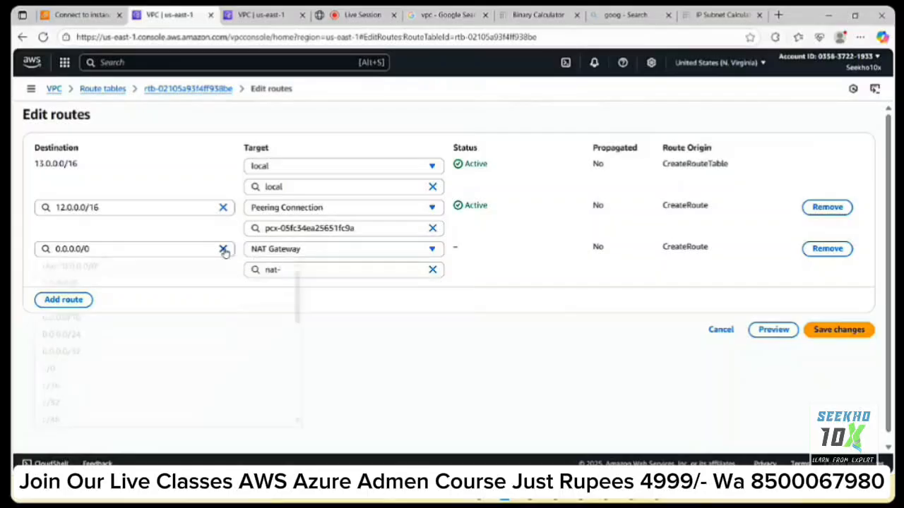
click(182, 238)
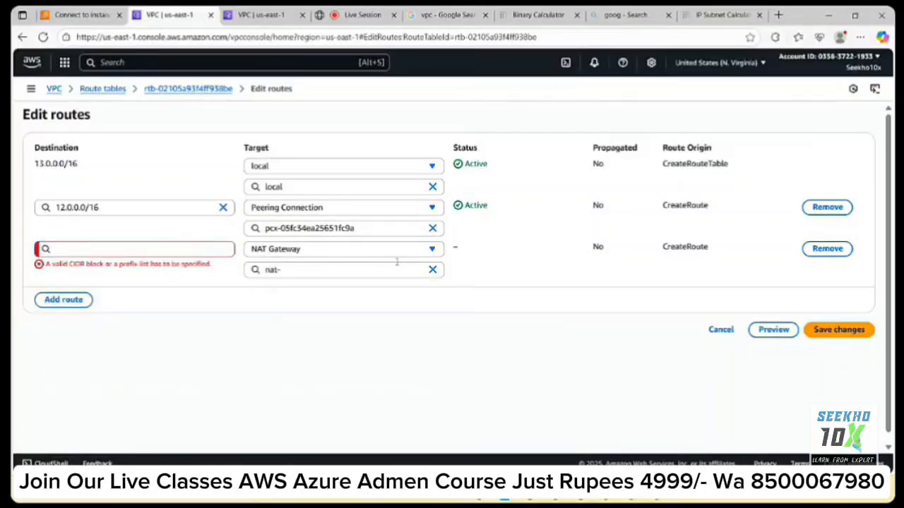
click(434, 271)
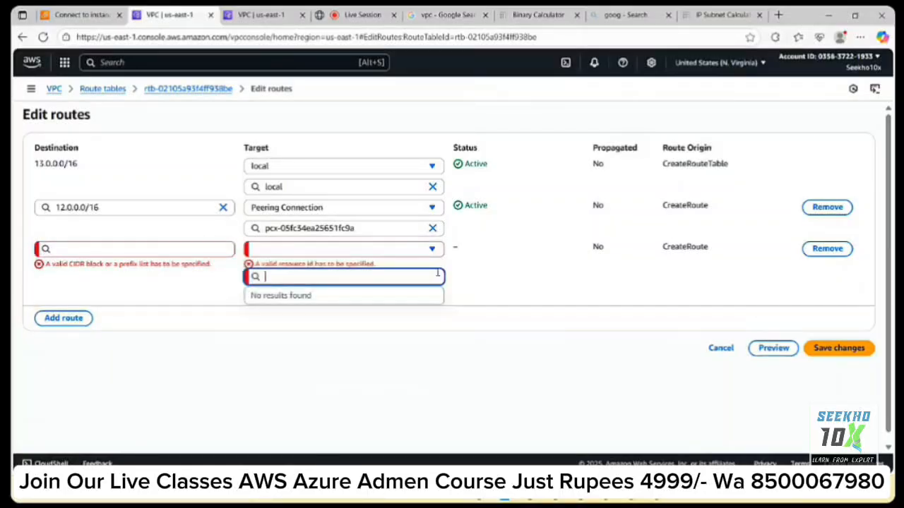
click(475, 260)
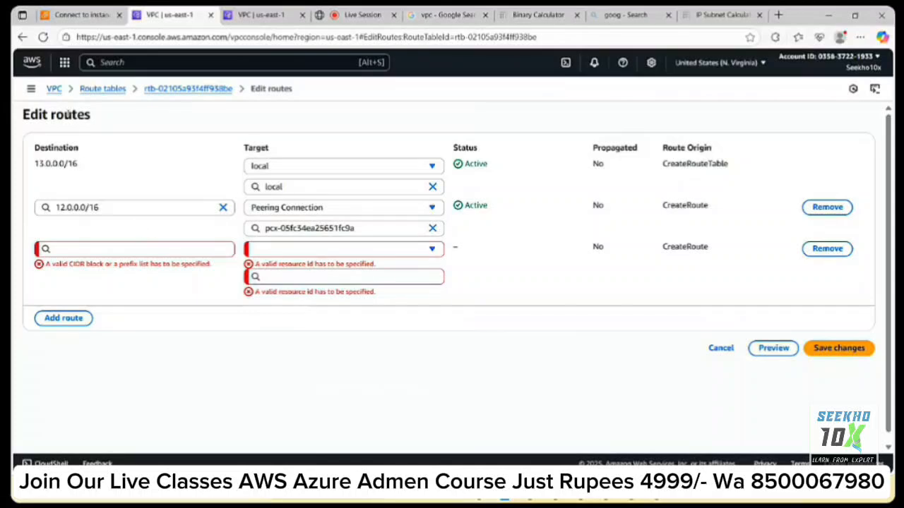
click(99, 89)
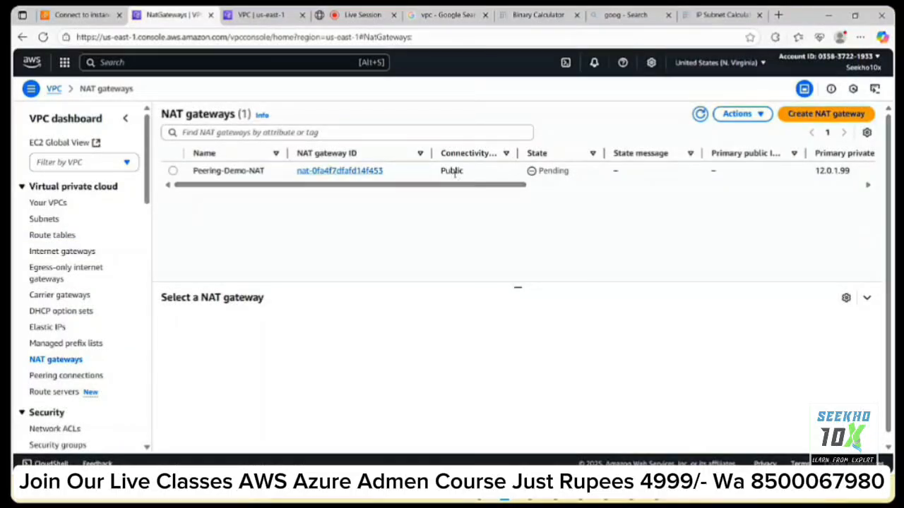
- Refresh the NAT gateways list to check the state of Peering-Demo-NAT
click(700, 114)
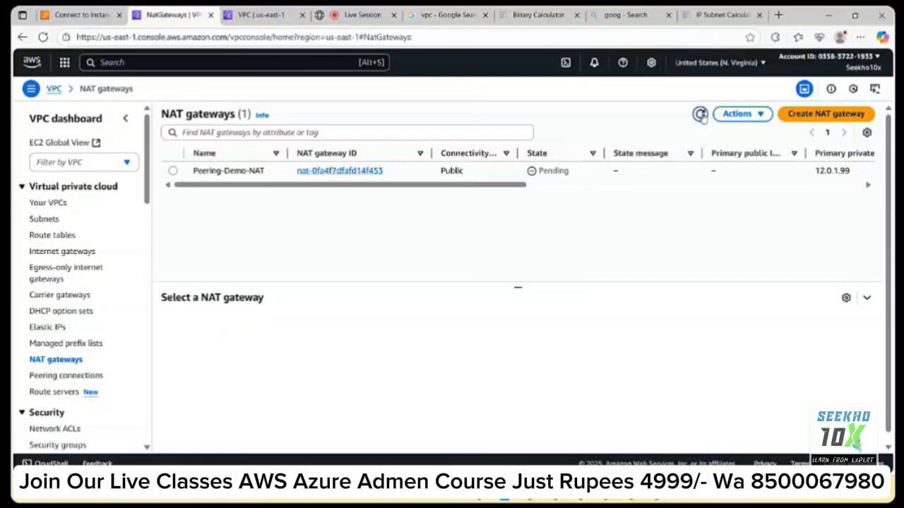
click(699, 115)
click(700, 116)
click(700, 114)
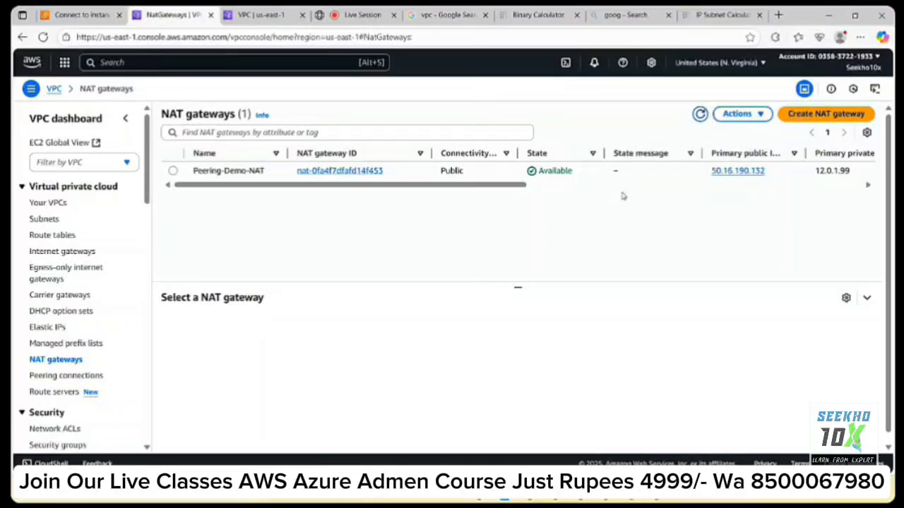
- Open the routes of the RT-Private route table for editing
click(60, 238)
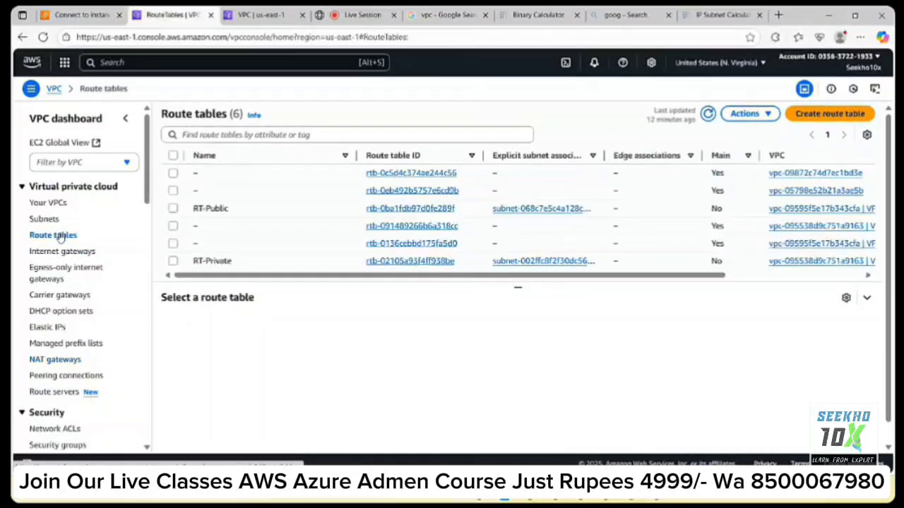
click(175, 262)
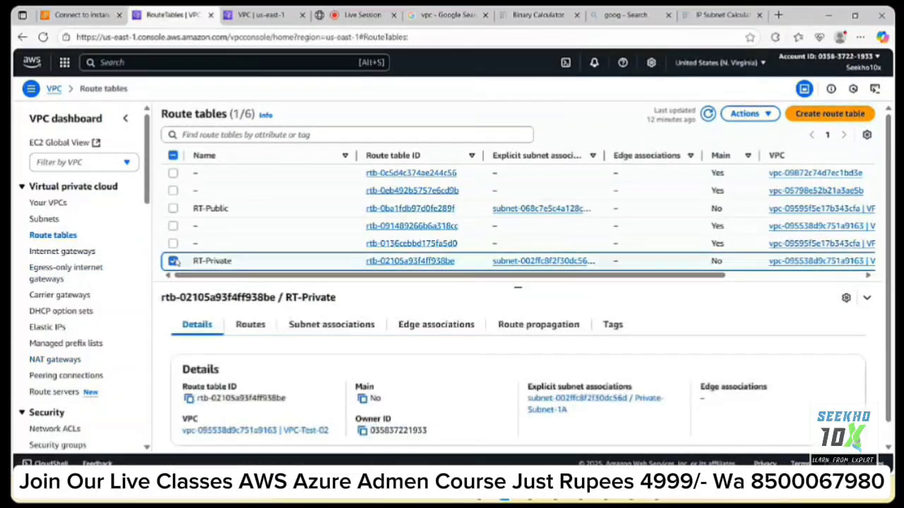
click(257, 334)
click(806, 361)
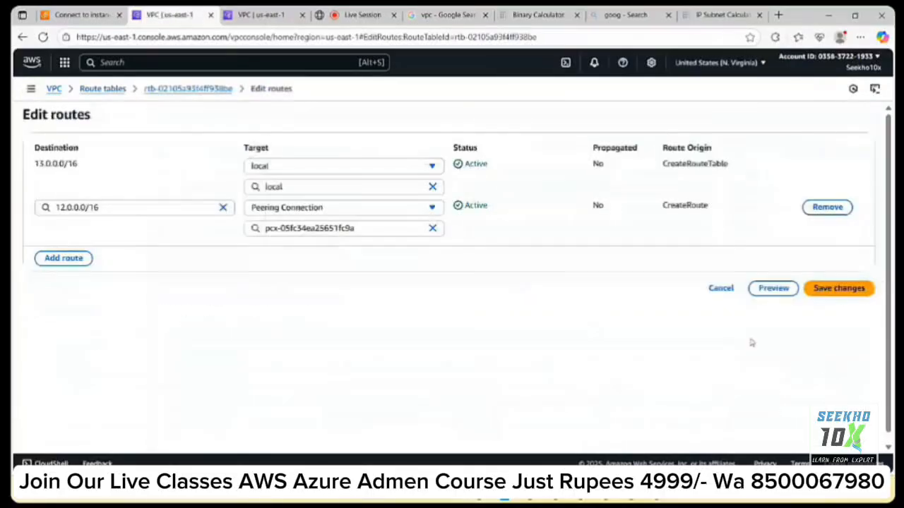
- Try to add a 0.0.0.0/0 route to RT-Private through a NAT Gateway, leave without saving and deselect the route table
click(63, 258)
click(101, 253)
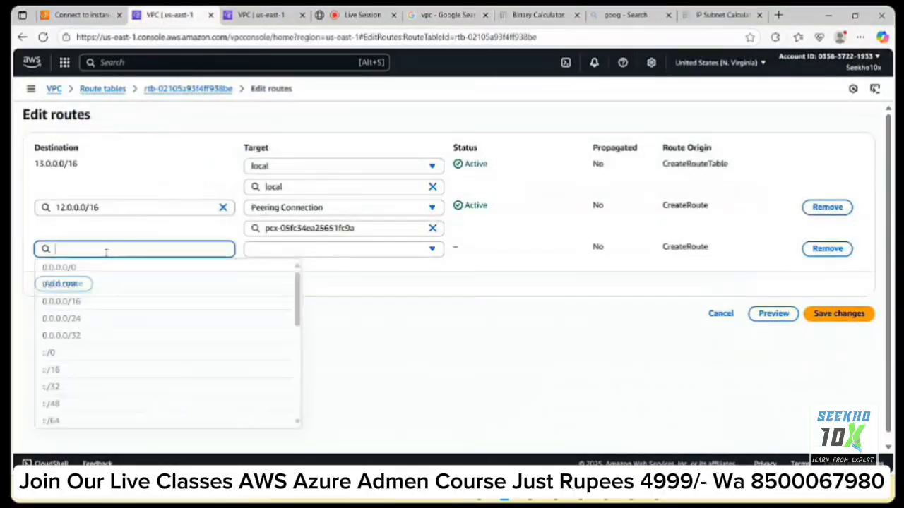
click(95, 267)
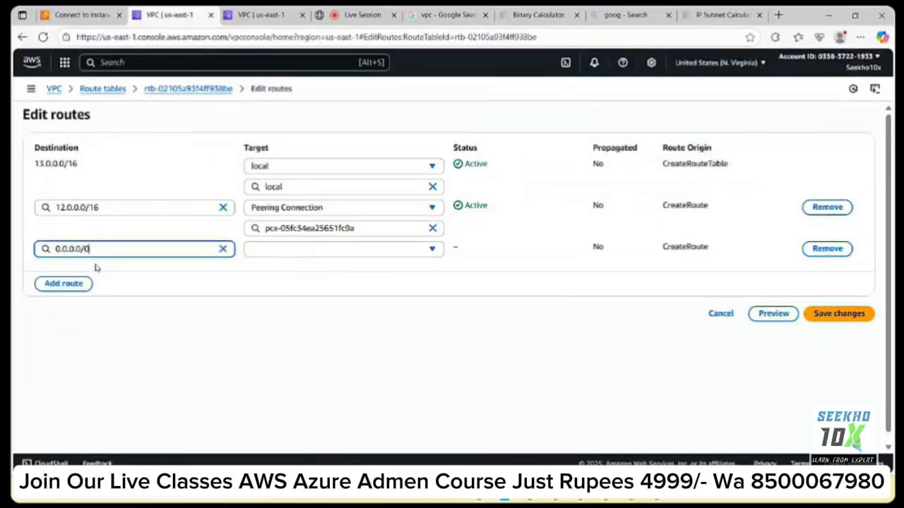
click(310, 249)
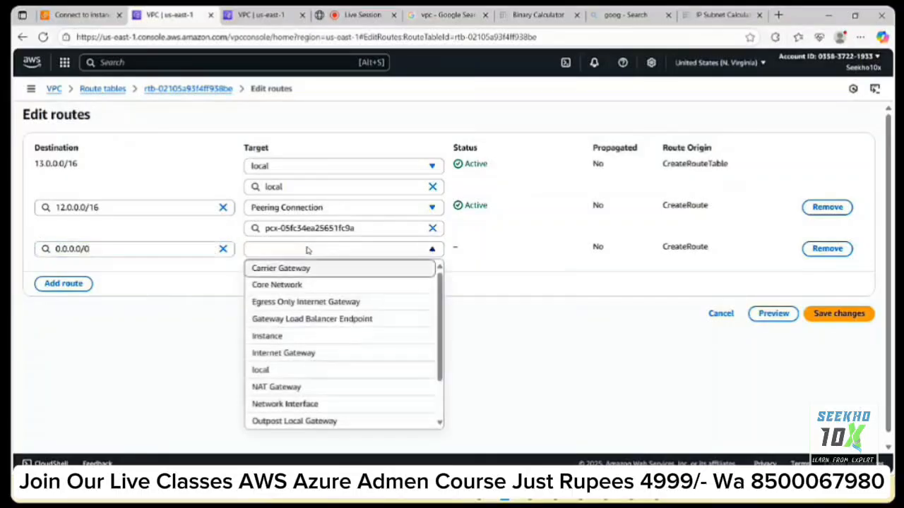
click(297, 394)
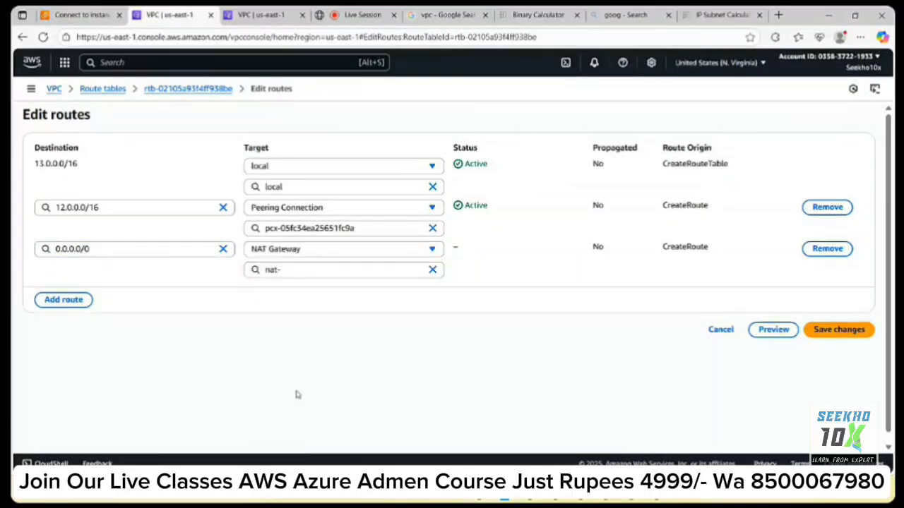
click(327, 271)
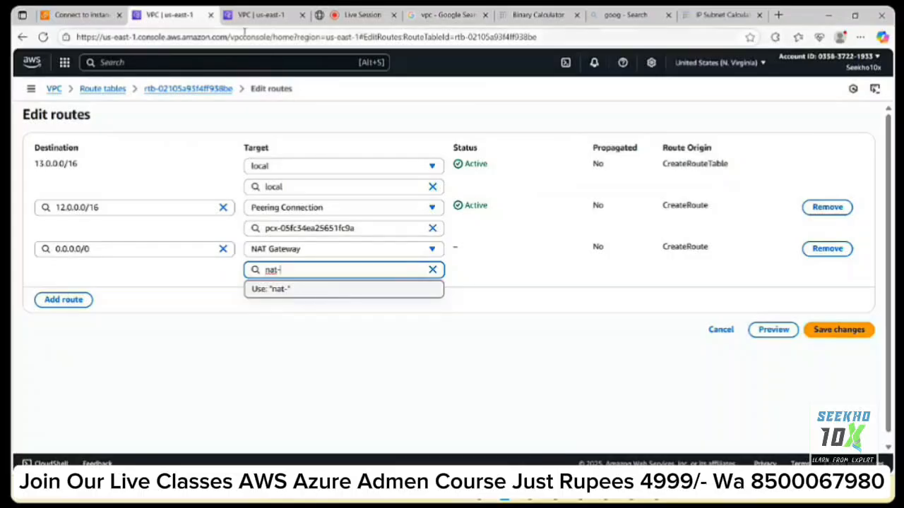
click(92, 91)
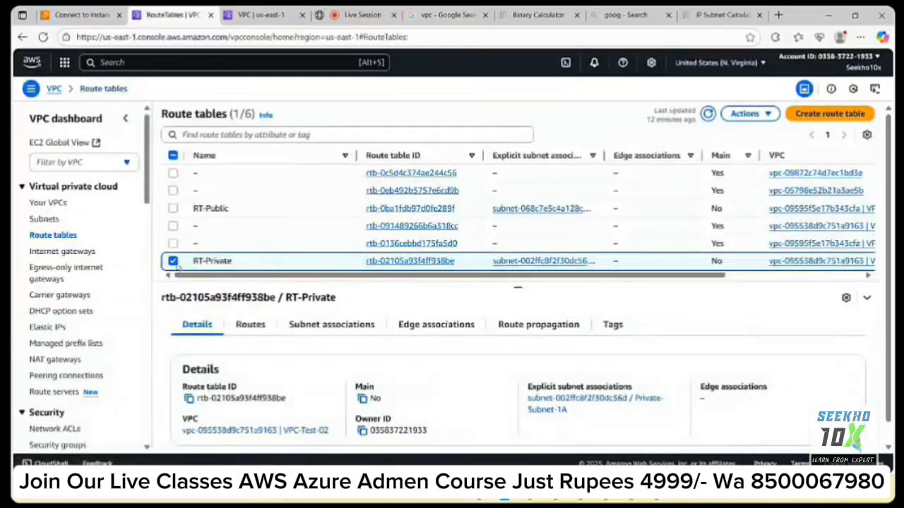
click(173, 261)
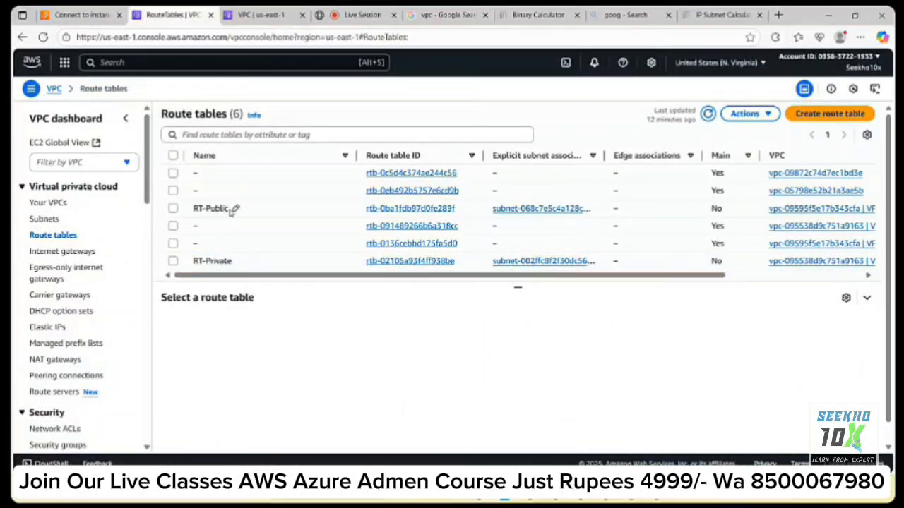
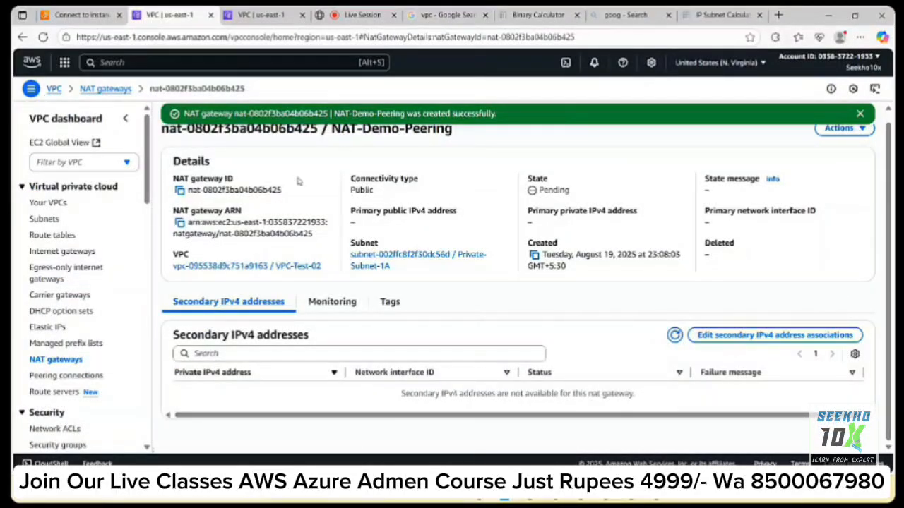
- Return to the NAT gateways list and refresh it to check the state of NAT-Demo-Peering
click(104, 90)
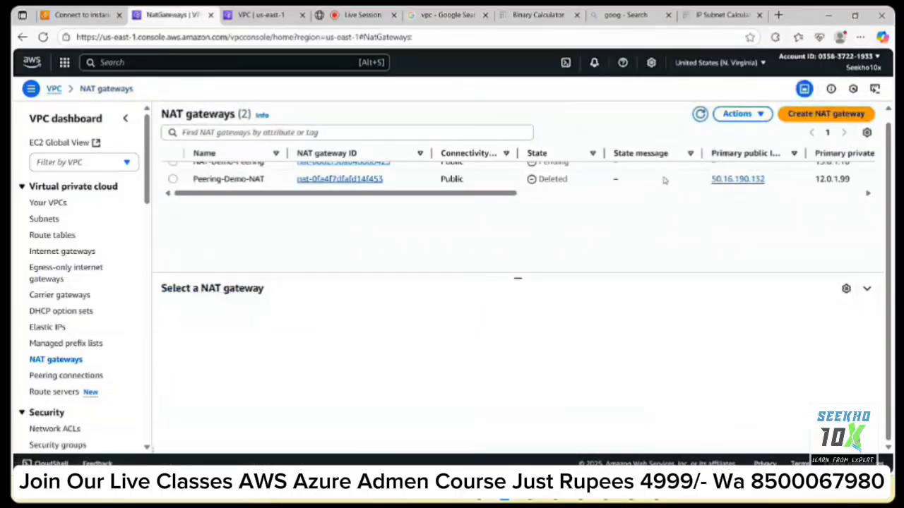
click(700, 115)
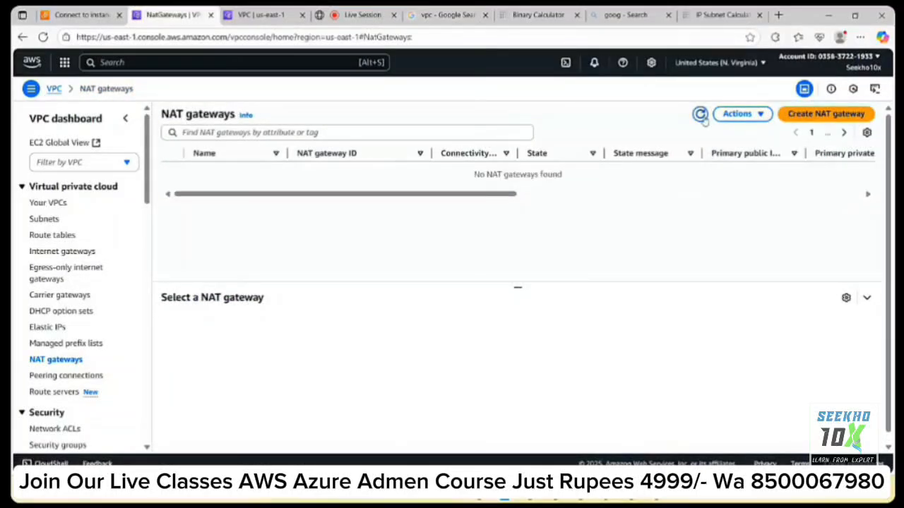
click(700, 115)
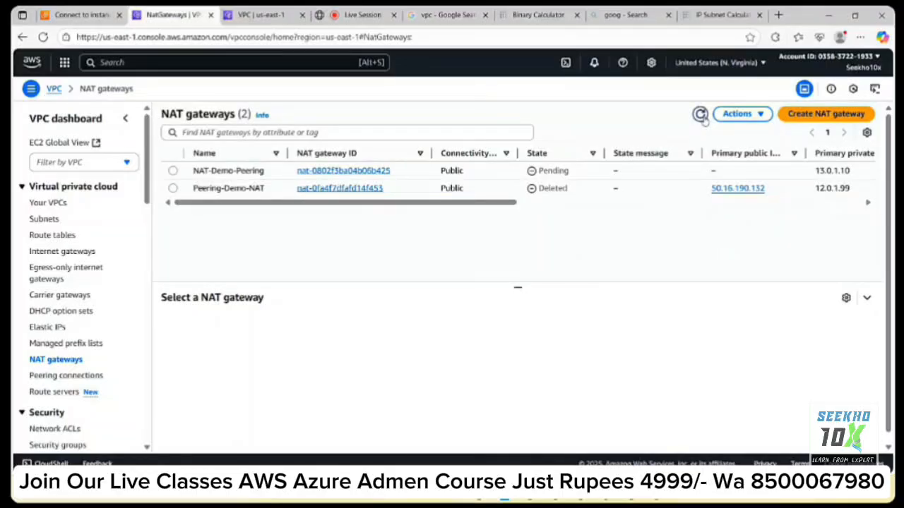
- Refresh the Elastic IP addresses and release the unused address 50.16.190.132
click(43, 328)
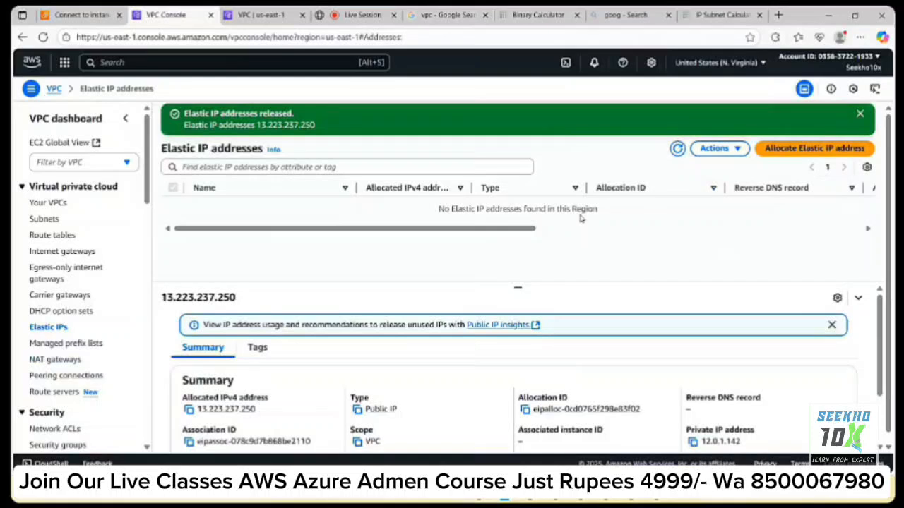
click(677, 149)
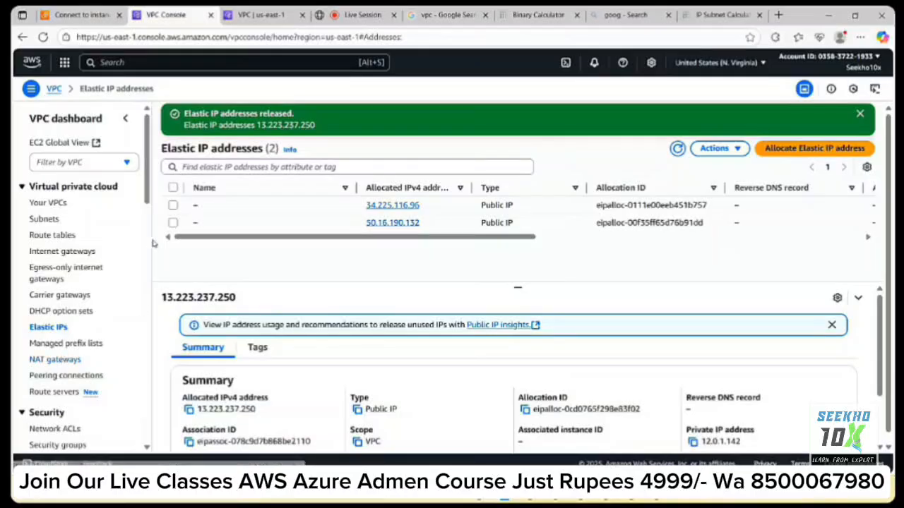
click(173, 223)
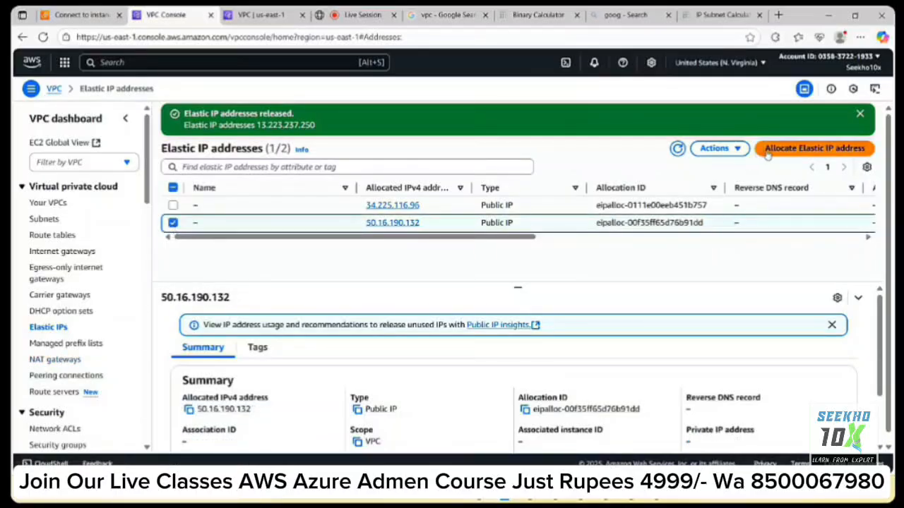
click(717, 148)
click(748, 184)
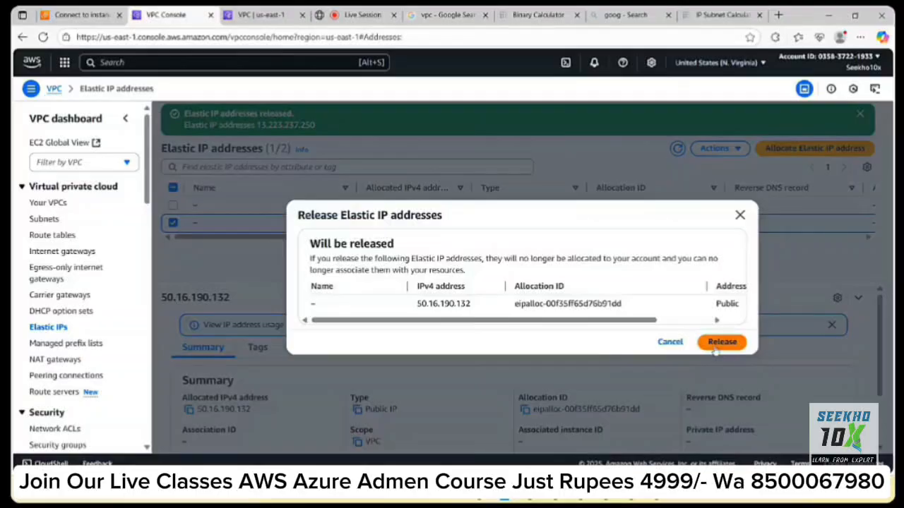
click(713, 346)
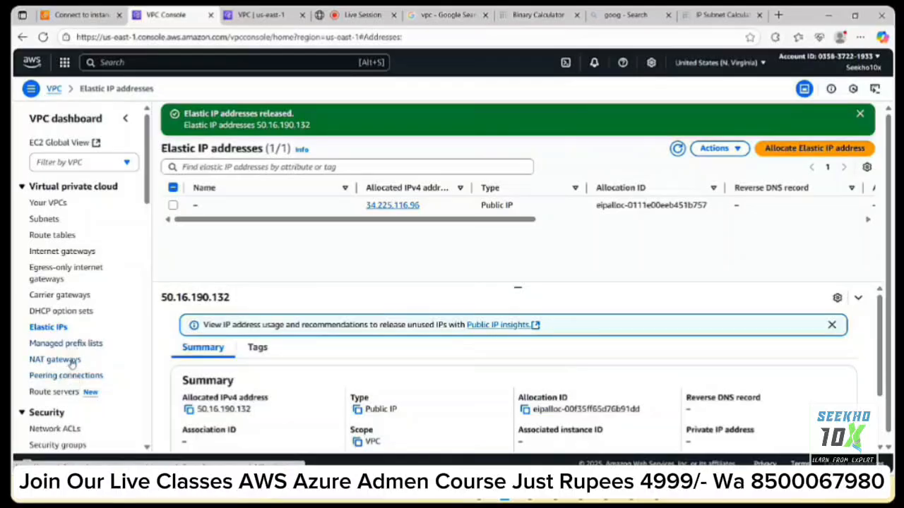
- Check the state, state message and VPC of NAT-Demo-Peering in the refreshed NAT gateways list
click(49, 361)
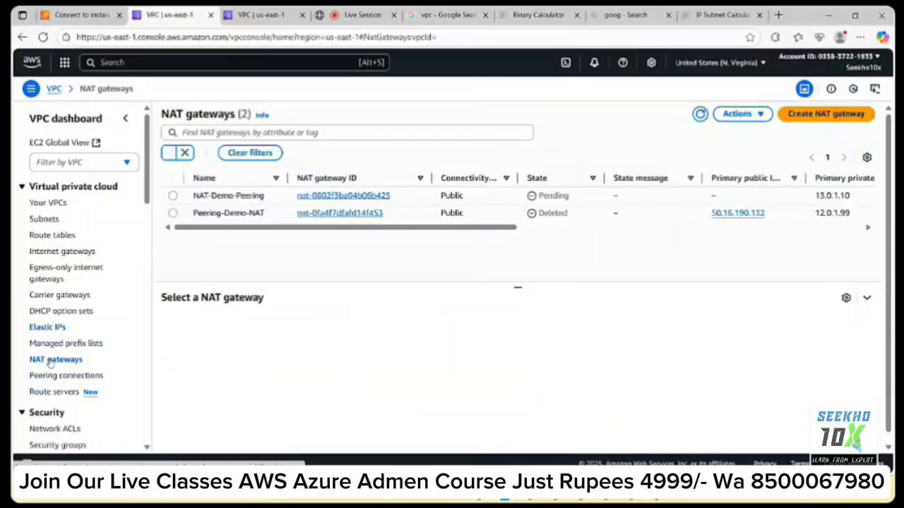
click(701, 116)
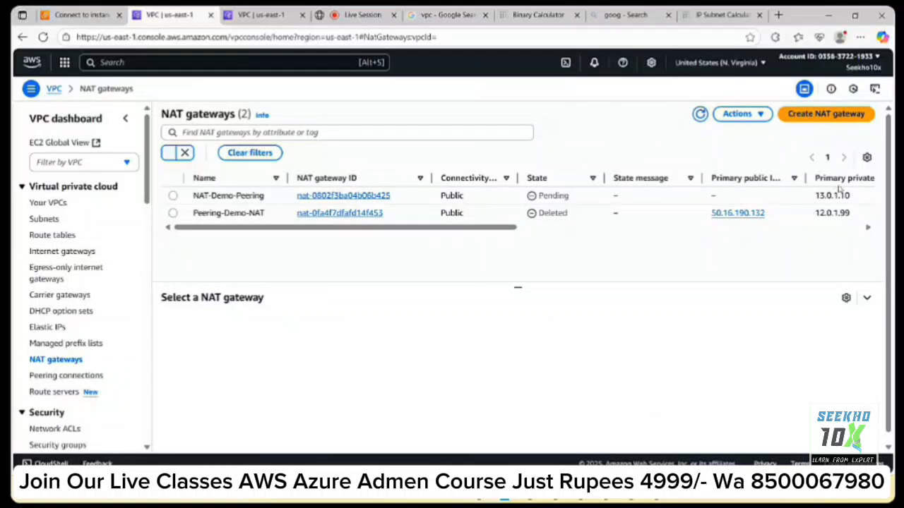
drag(485, 229, 674, 228)
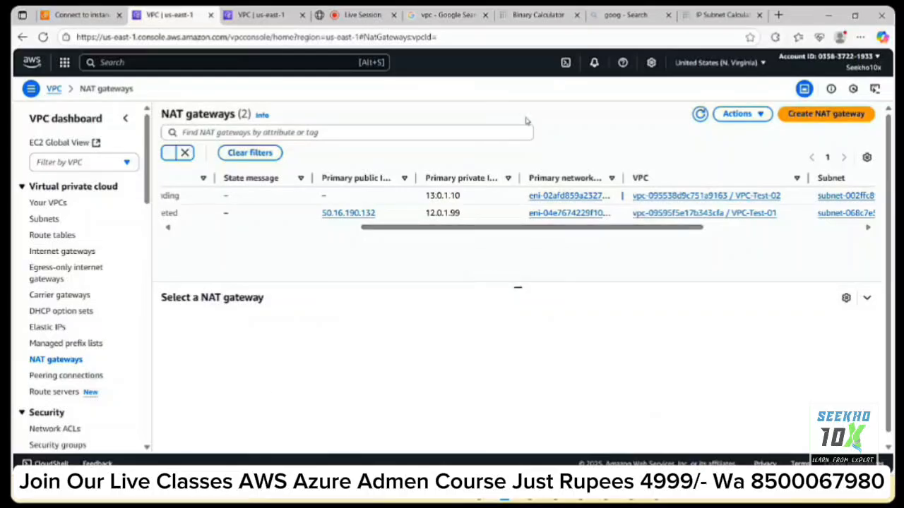
click(702, 116)
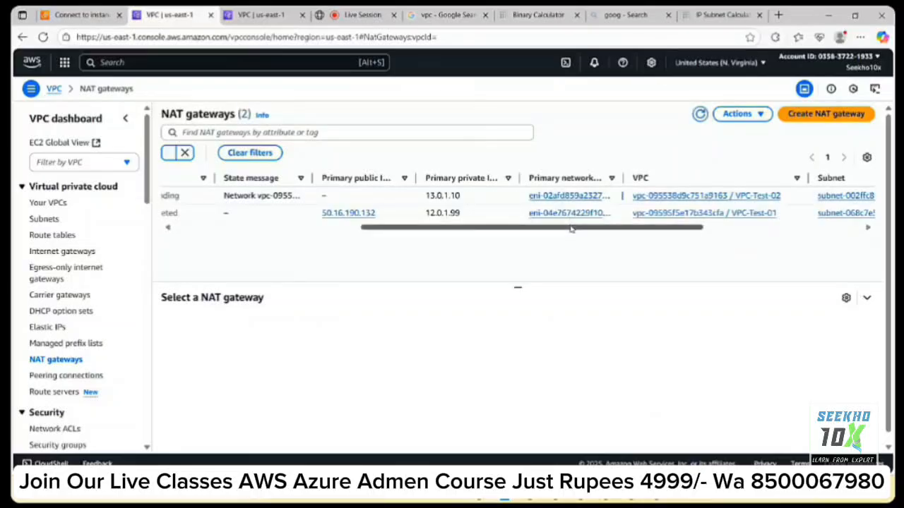
drag(572, 228, 351, 255)
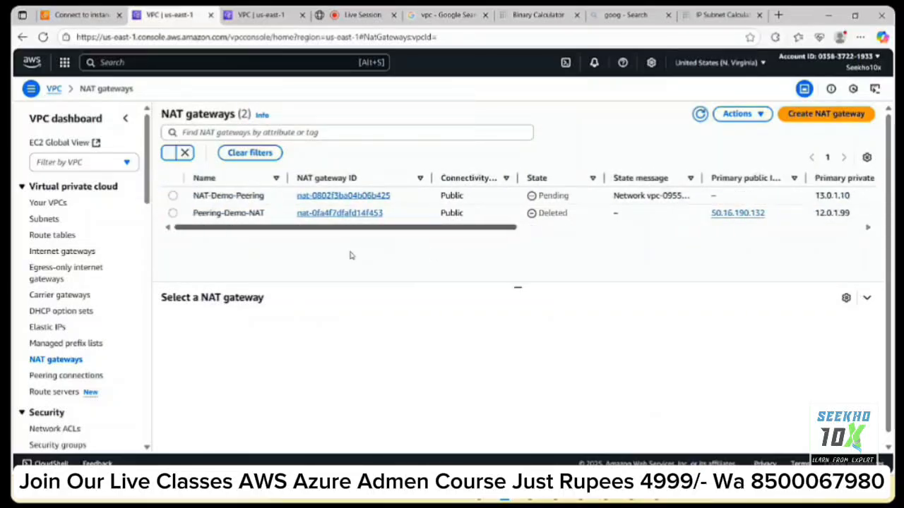
click(698, 116)
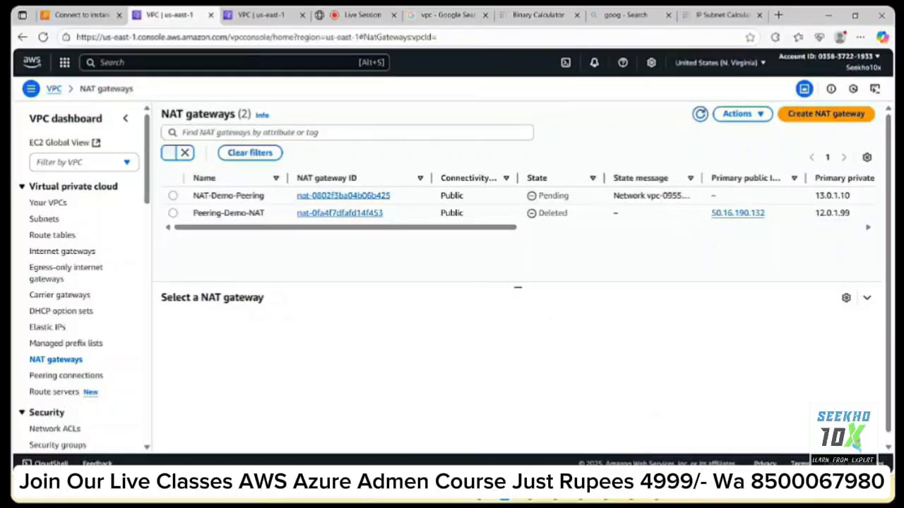
- Switch to Paint and draw a rounded rectangle about 612 × 366 px on the blank canvas
key(super)
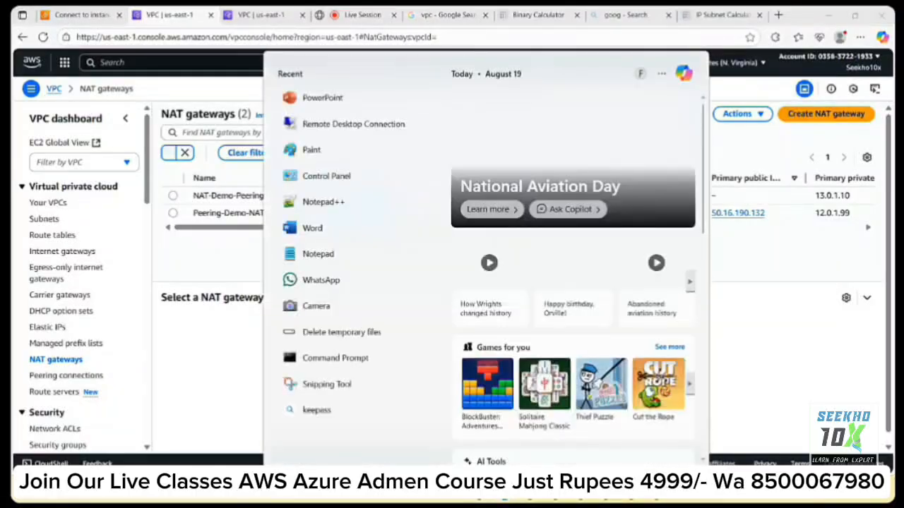
text(mspaint)
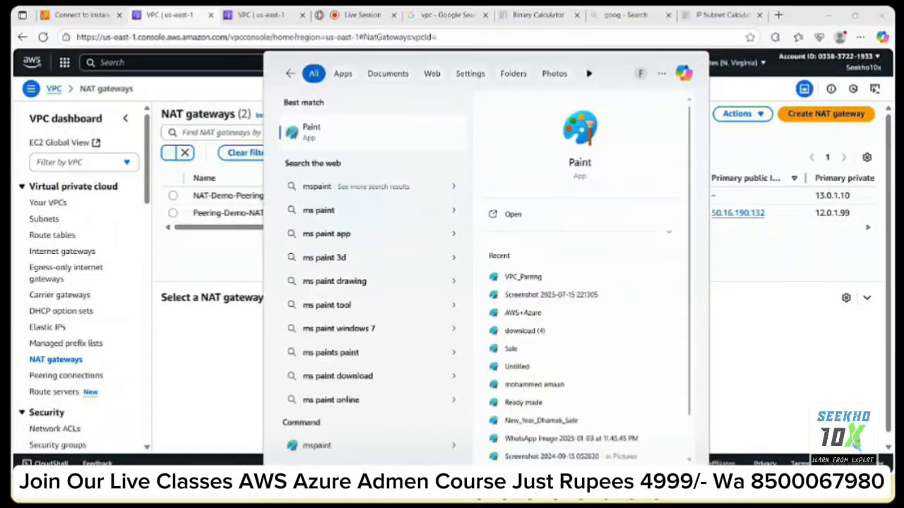
key(Return)
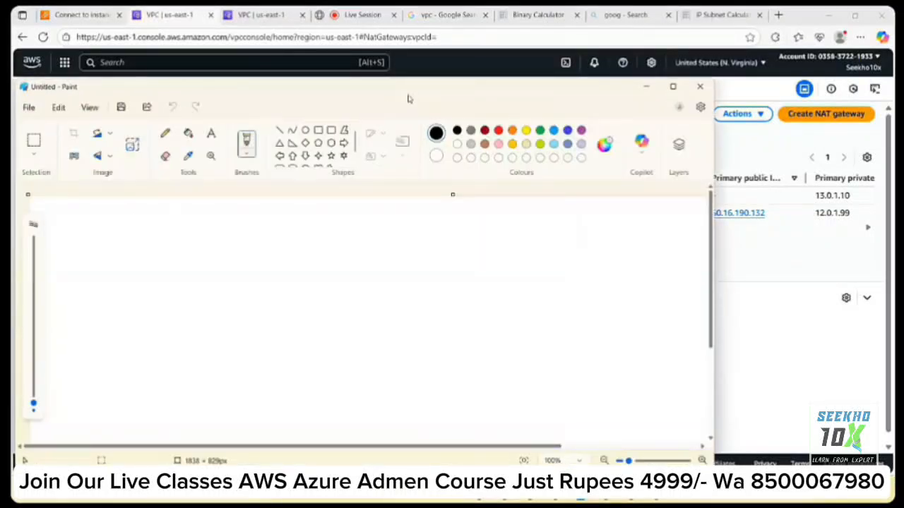
drag(414, 84, 493, 36)
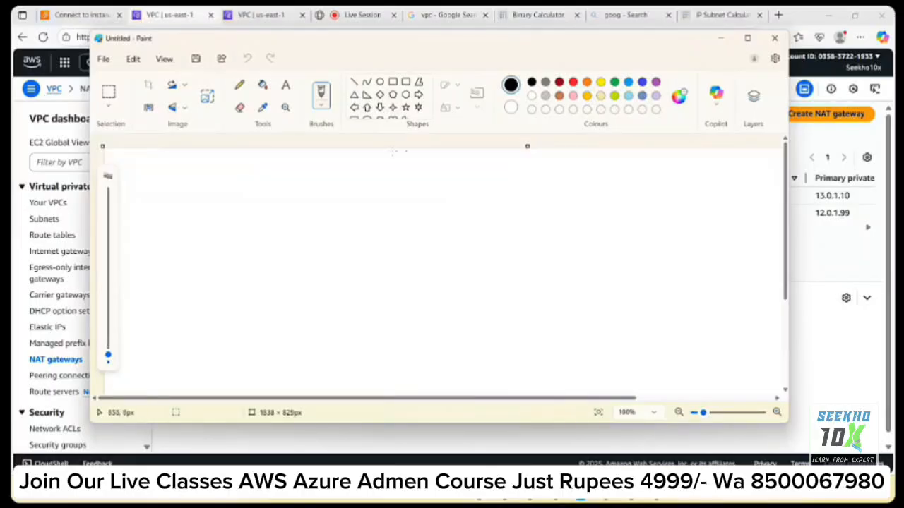
click(406, 82)
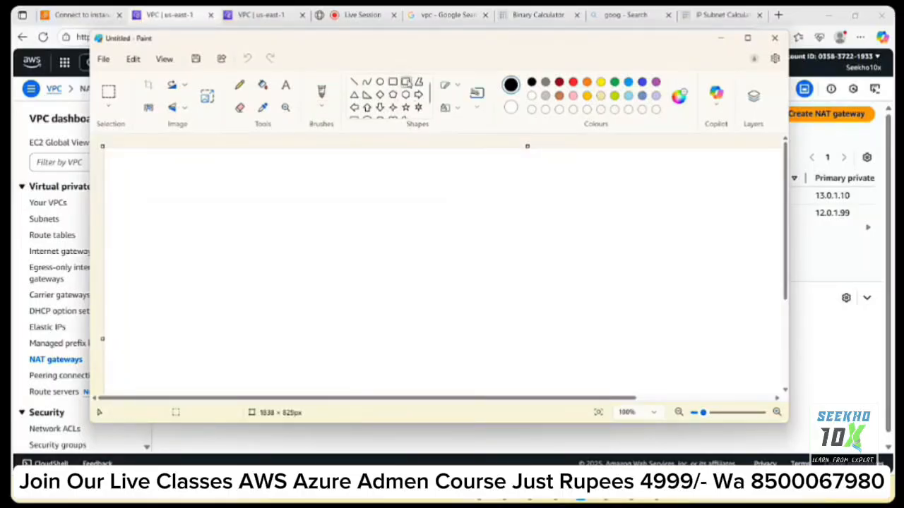
drag(202, 187, 483, 354)
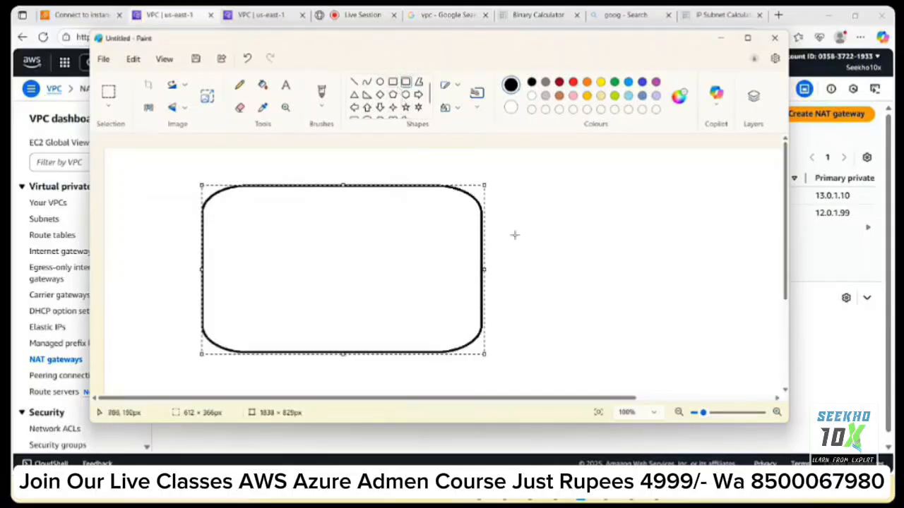
click(393, 82)
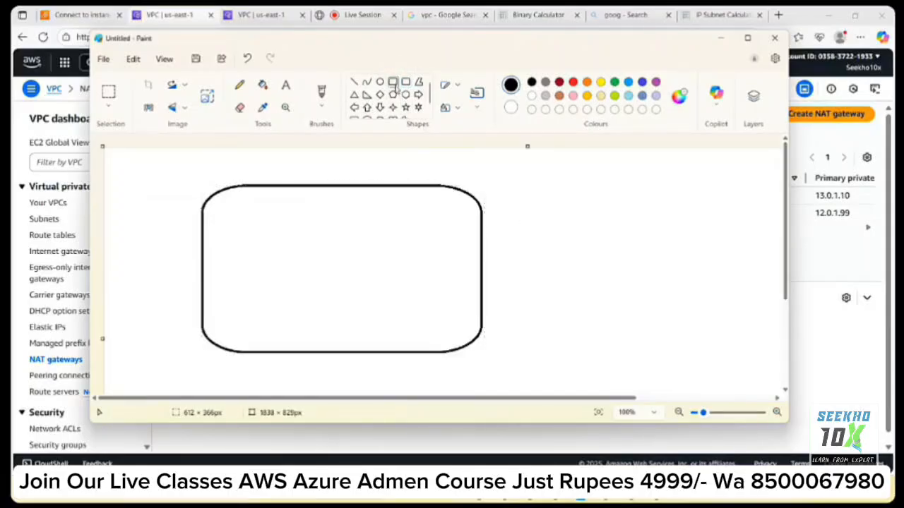
drag(485, 235, 507, 231)
key(ctrl+z)
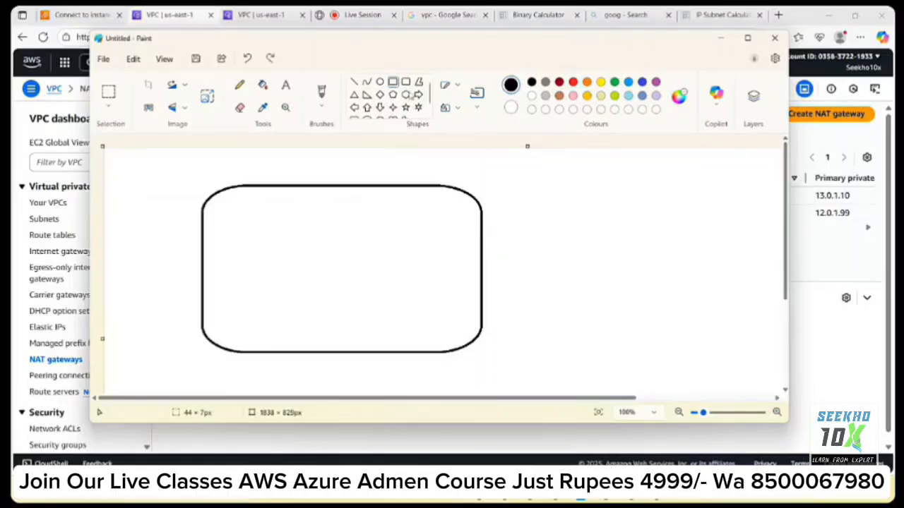
- Draw a short horizontal line about 55 px long outward from the right edge of the rounded rectangle
click(354, 82)
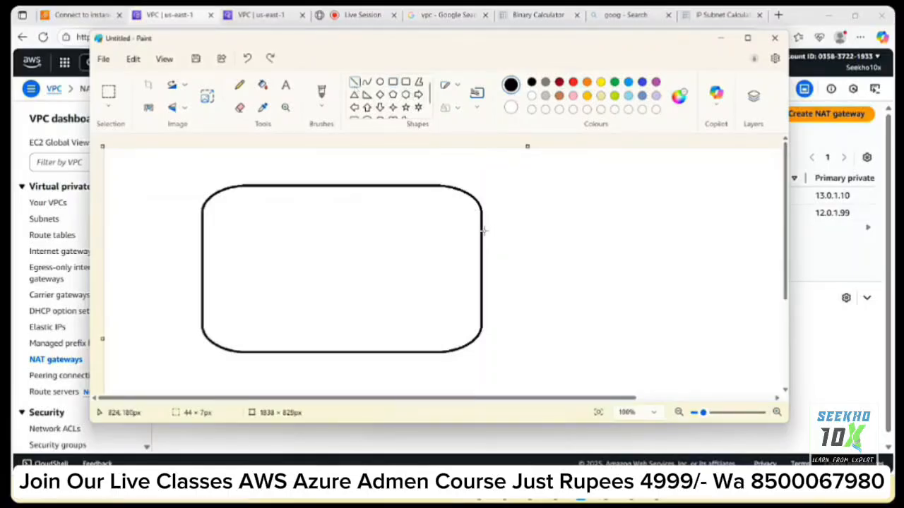
drag(480, 228, 506, 230)
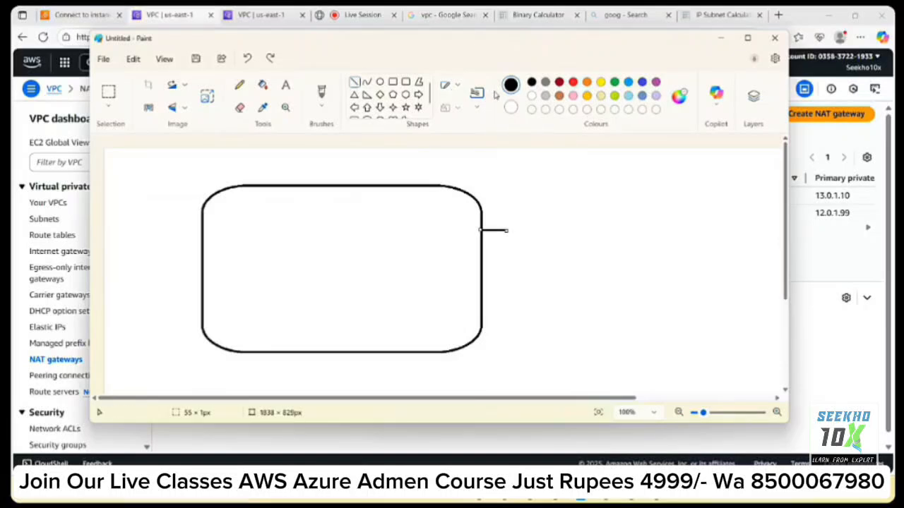
- Add the text label "VPC-Demo" at the outer end of the short line beside the rounded rectangle
click(285, 85)
click(517, 230)
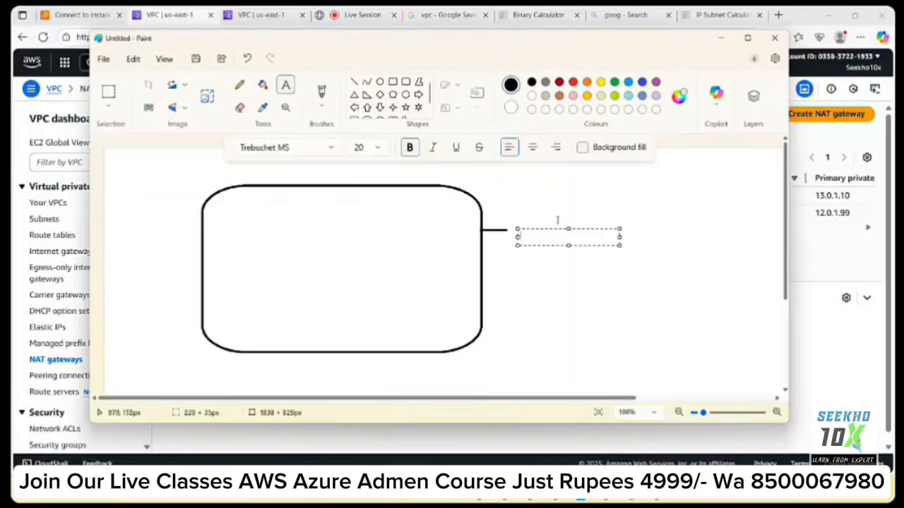
text(VPC )
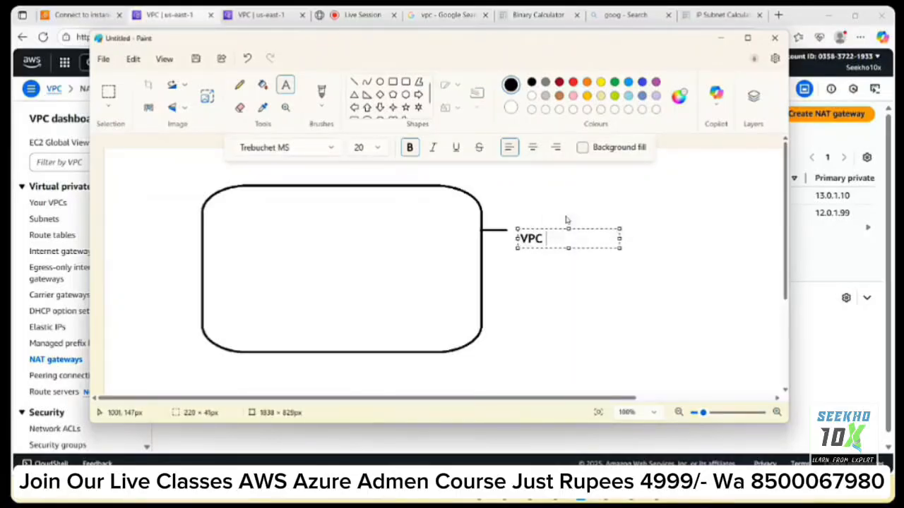
text(-Demo)
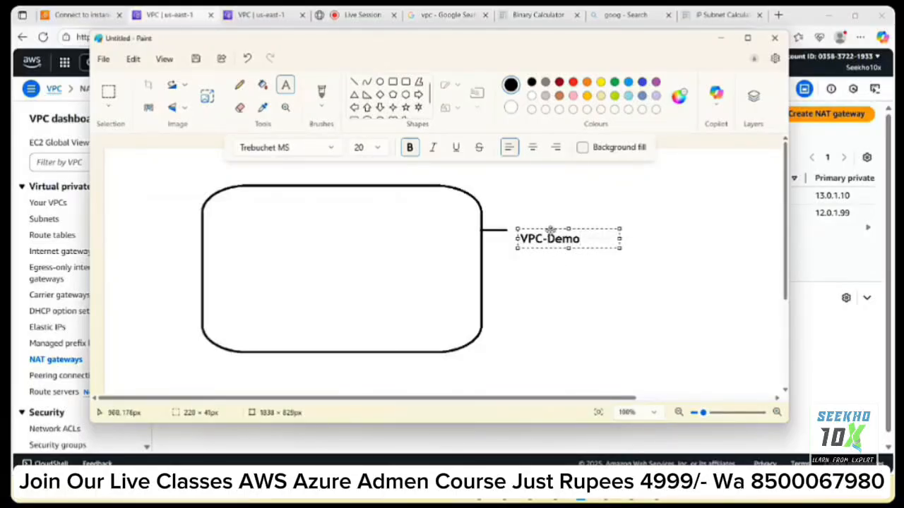
drag(552, 229, 545, 224)
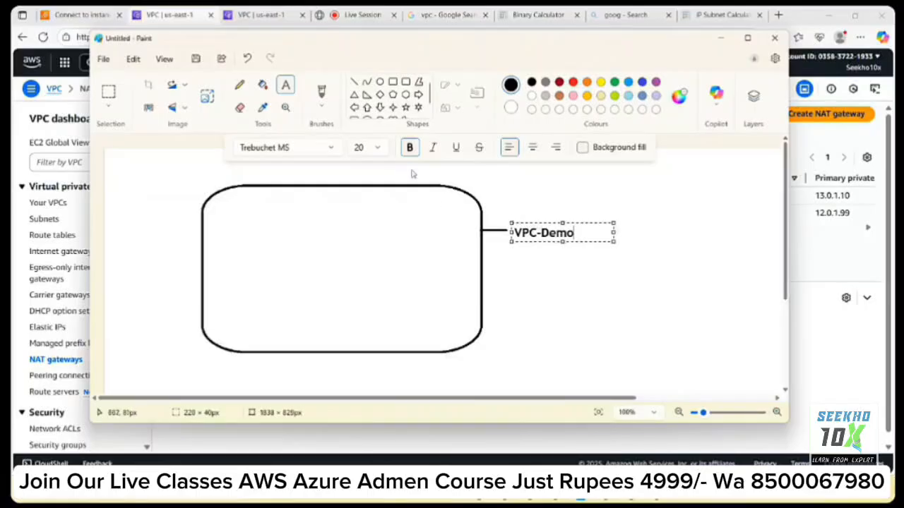
- Draw a rounded rectangle about 223 × 290 px inside the VPC-Demo box and label it "Private-Subnet" beside its edge
click(405, 82)
drag(228, 203, 331, 337)
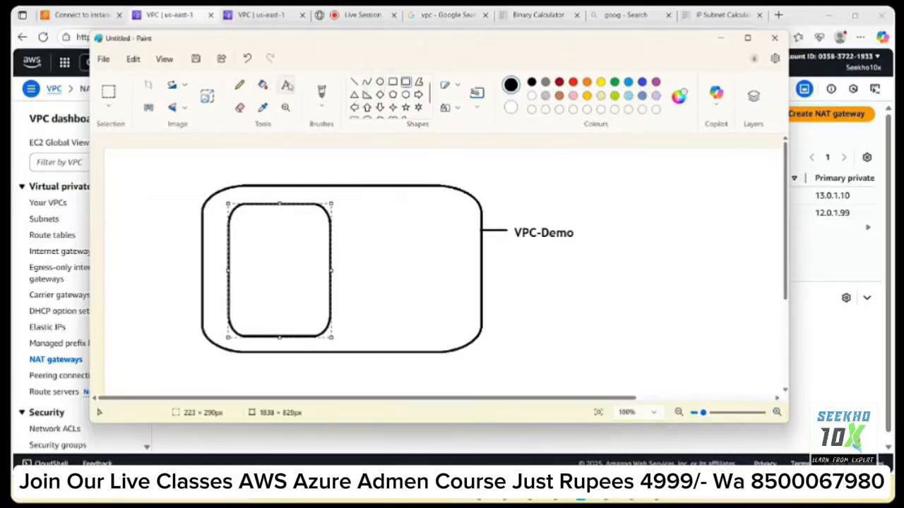
click(285, 84)
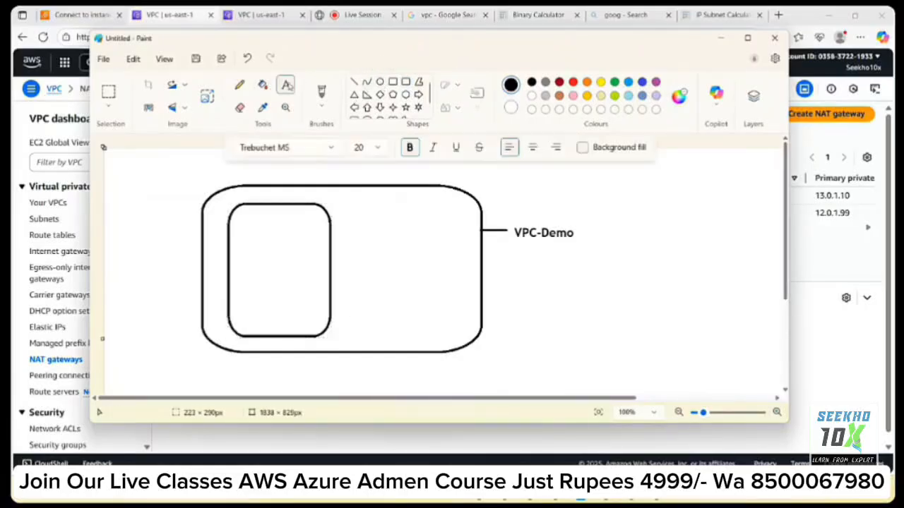
click(335, 234)
text(P)
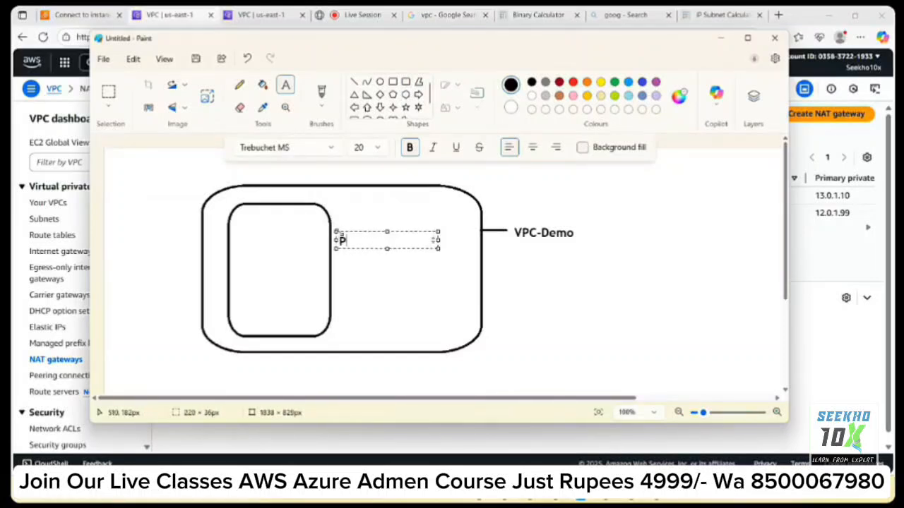
text(rivate)
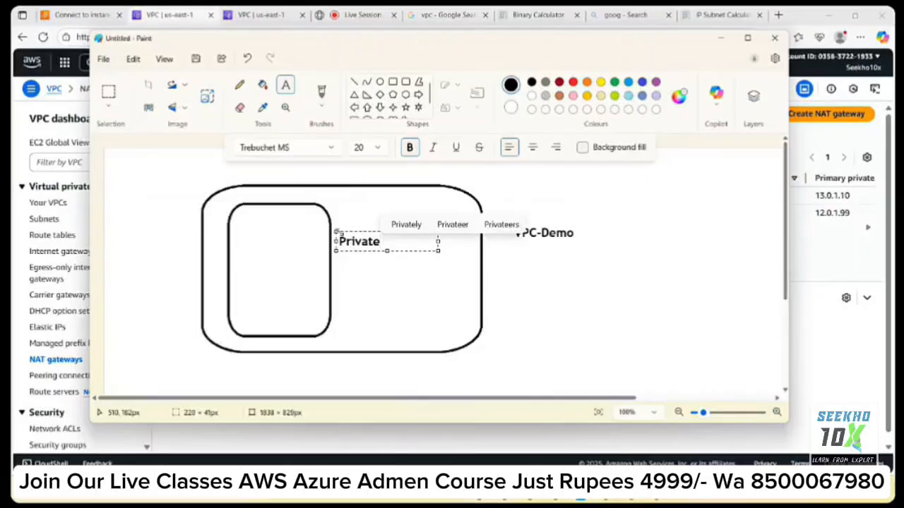
text(-Subnet)
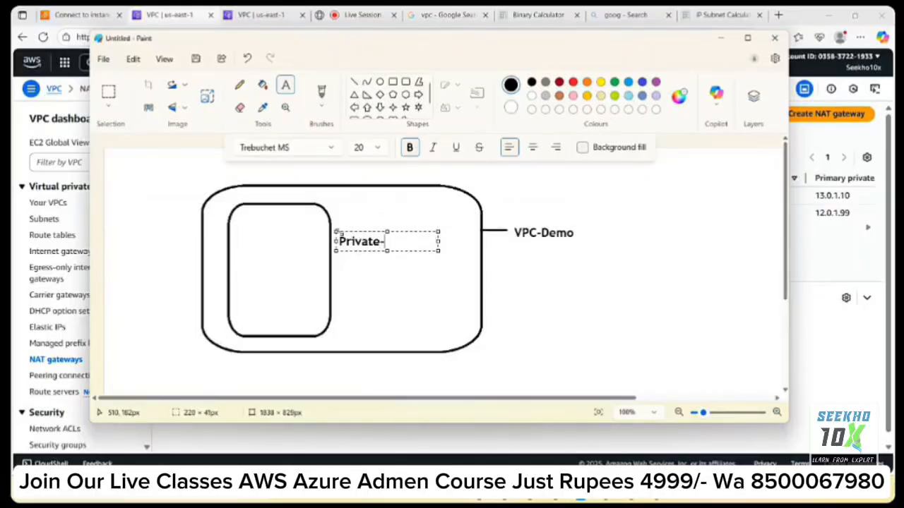
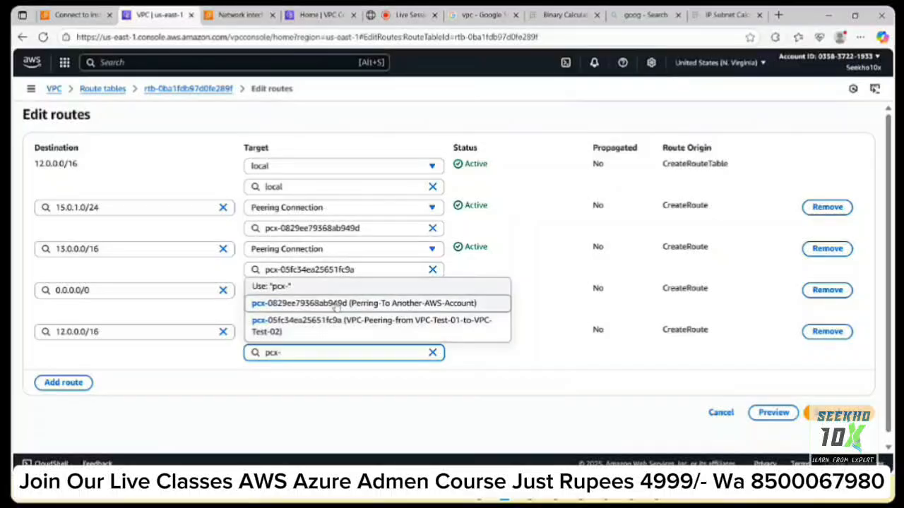
- Try peering connection pcx-0829ee79368ab949d as the target of the added 12.0.0.0/16 route, and discard the route edits
click(337, 304)
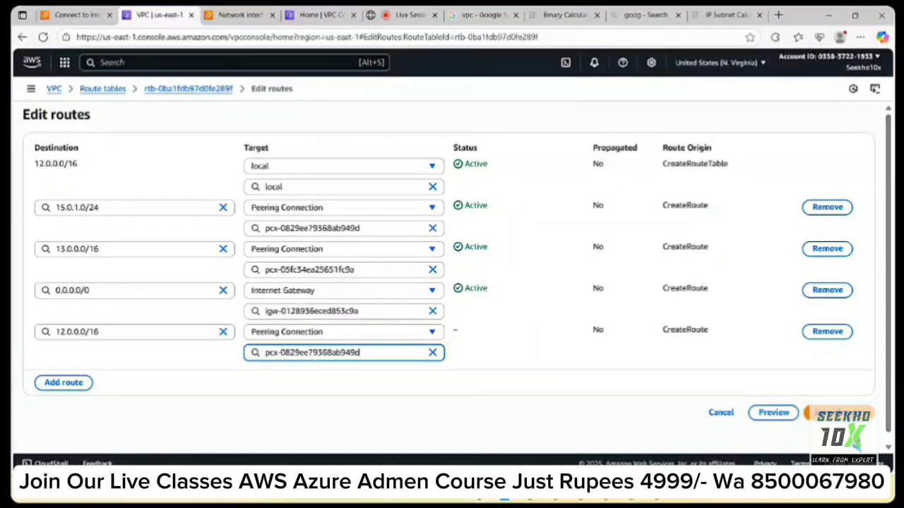
click(723, 414)
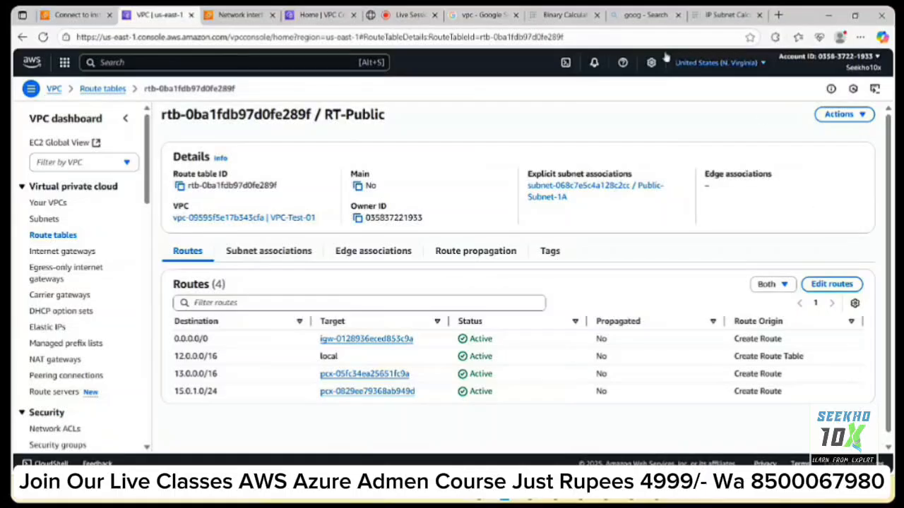
- Check the live session chat, switch to the Test-EC2-Public remote session and minimize the nested 13.0.1.64 connection
click(404, 17)
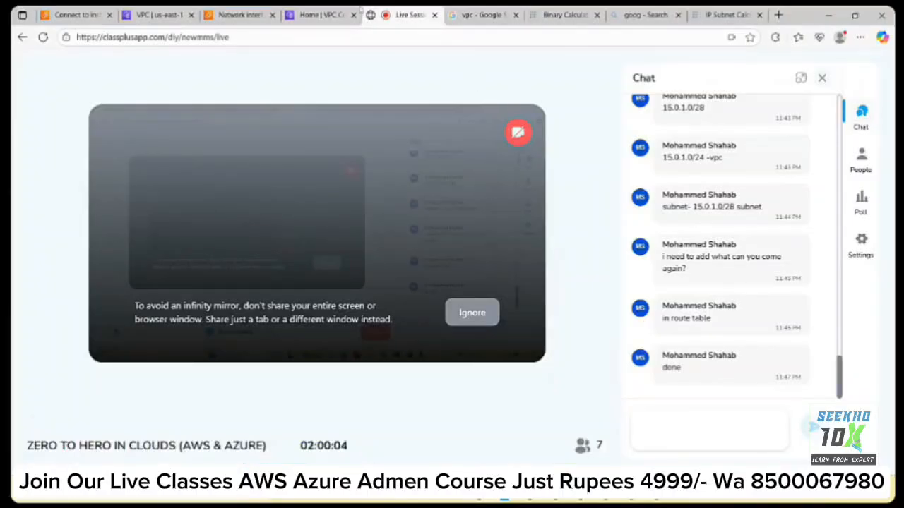
mouse_move(159, 15)
key(alt+Tab)
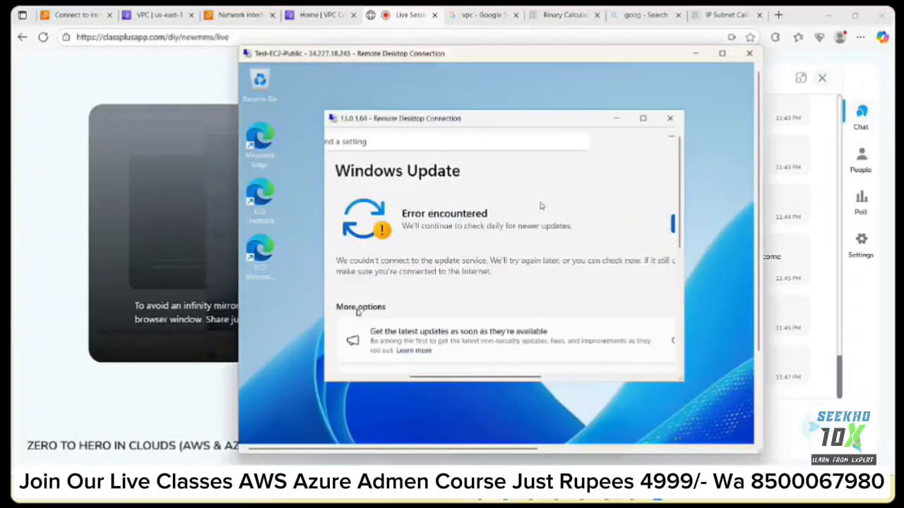
click(616, 118)
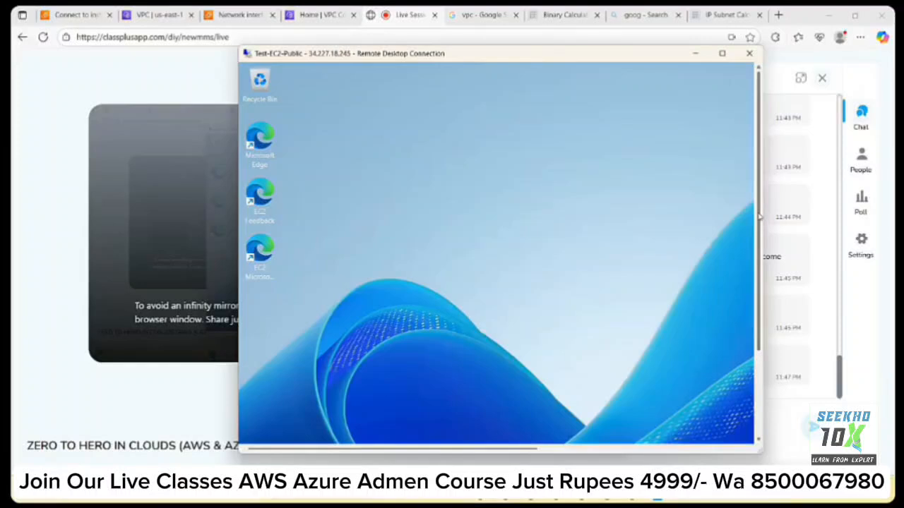
- Find and open Remote Desktop Connection inside Test-EC2-Public, and move the session window clear of the chat
drag(759, 217, 759, 342)
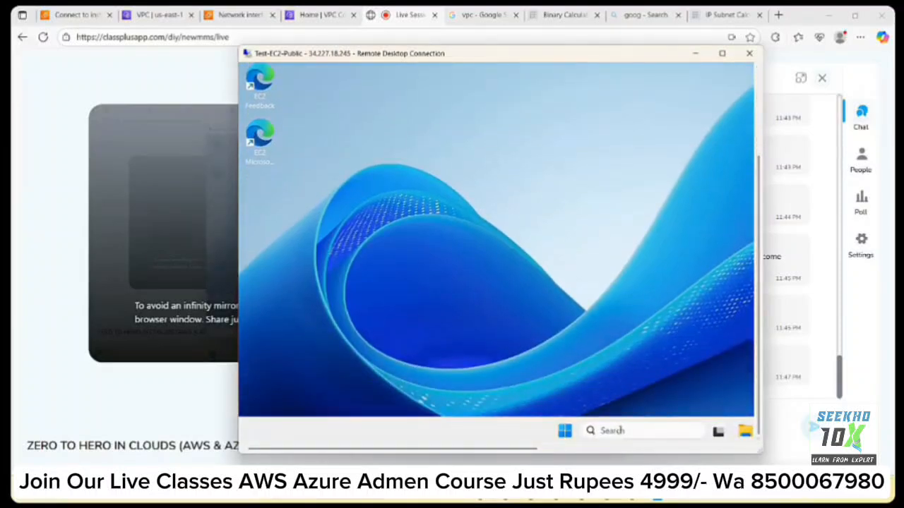
click(612, 432)
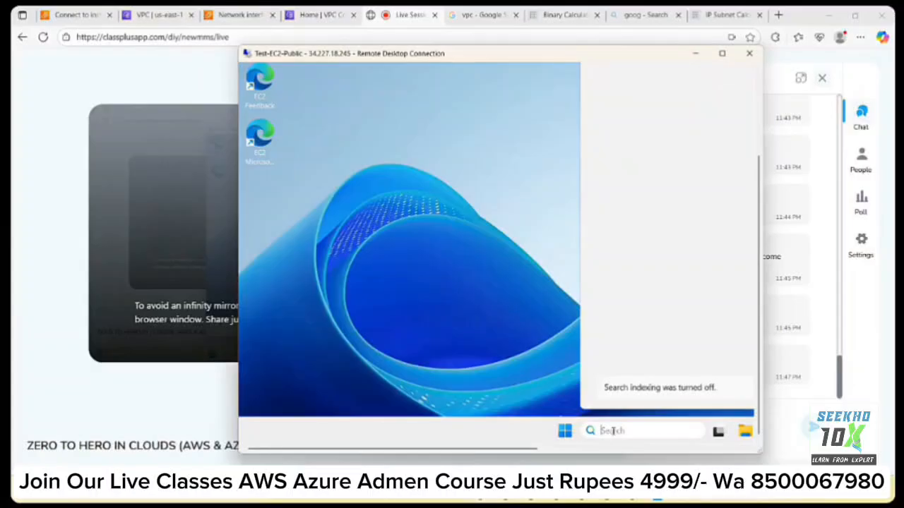
text(rdp)
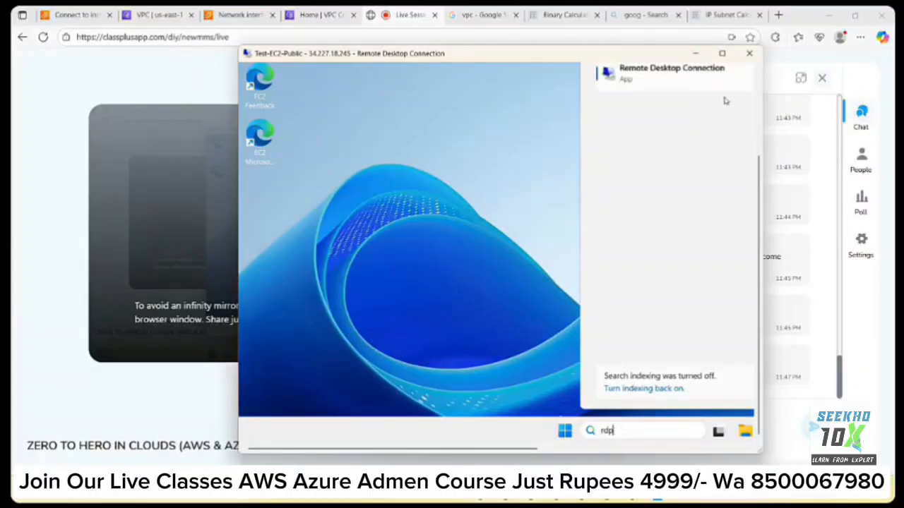
click(702, 83)
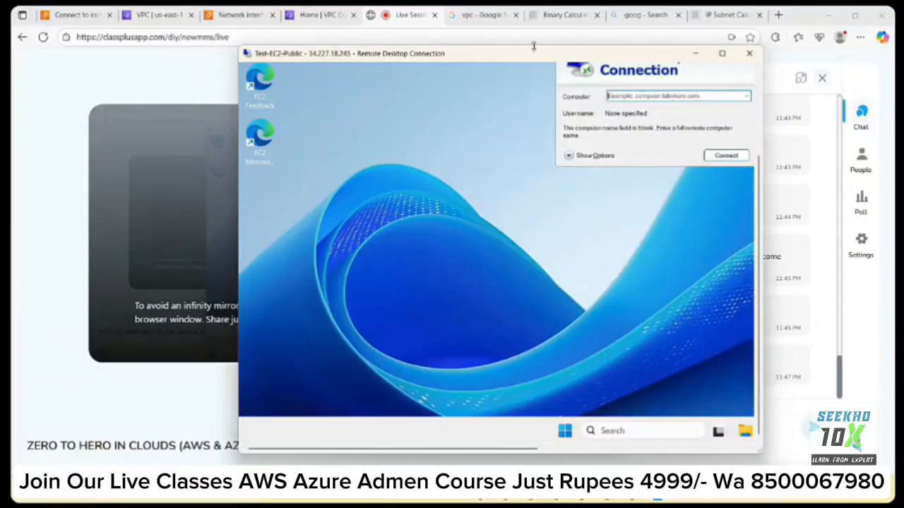
drag(531, 55, 367, 70)
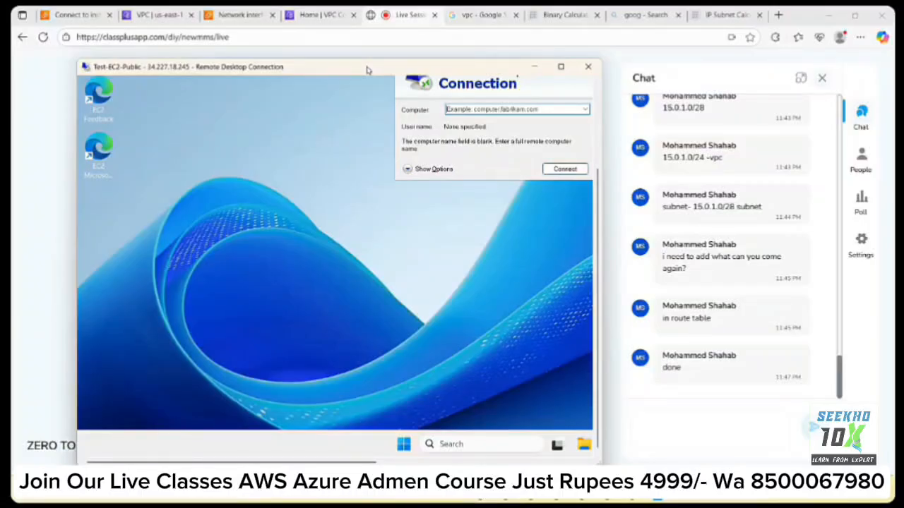
- Set the remote computer to 15.0.1.6 and try to connect to it from Test-EC2-Public
click(518, 109)
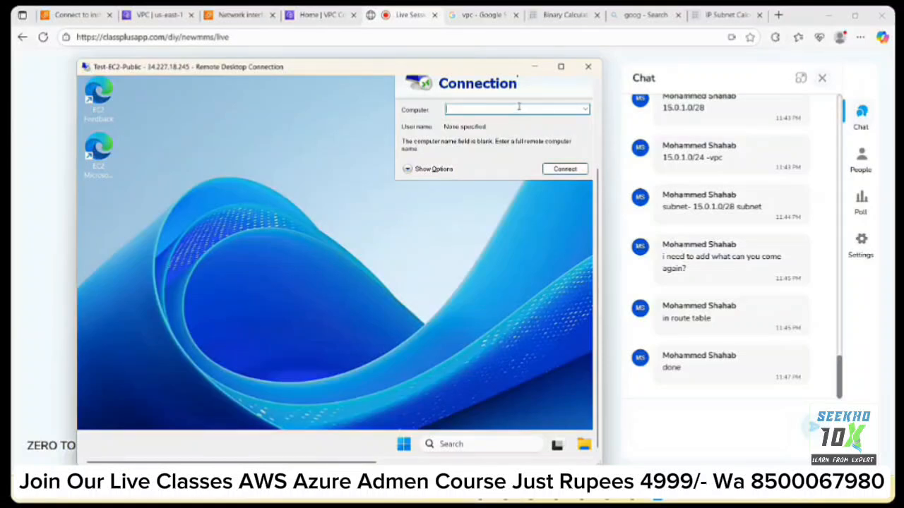
right_click(519, 108)
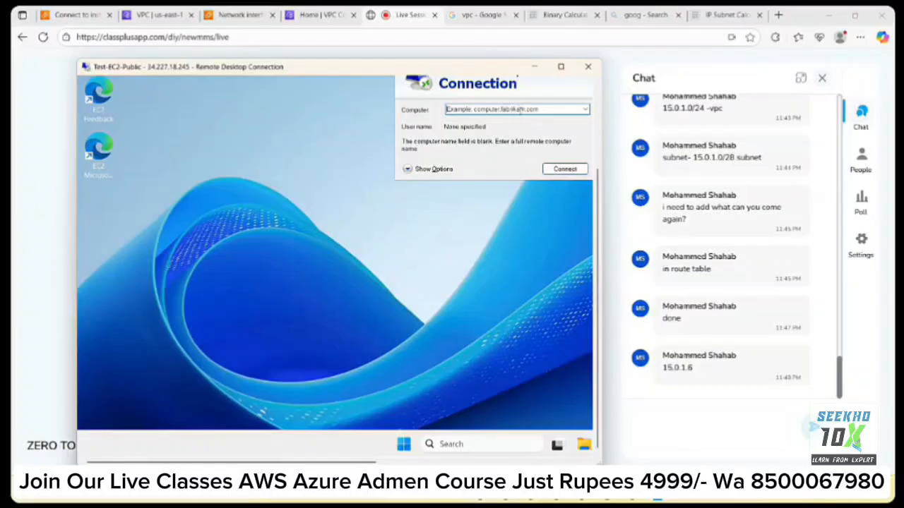
click(519, 109)
text(1)
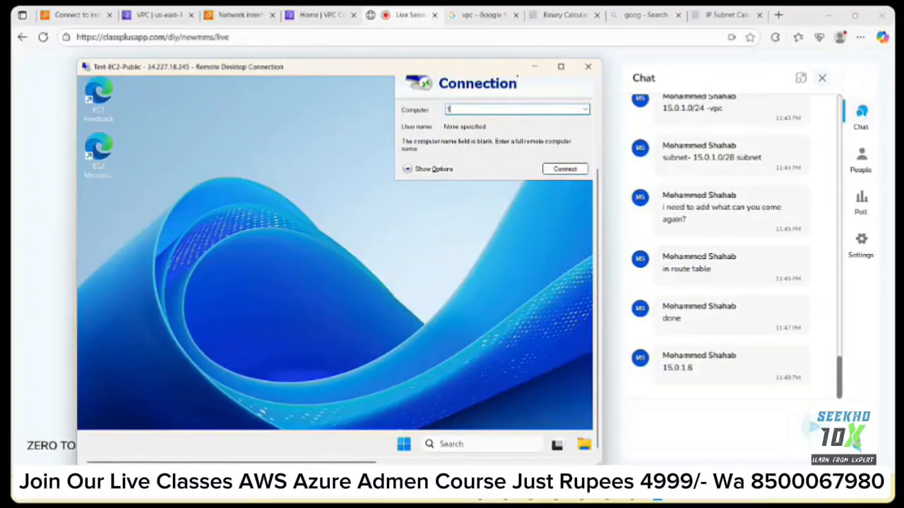
text(5.0.1)
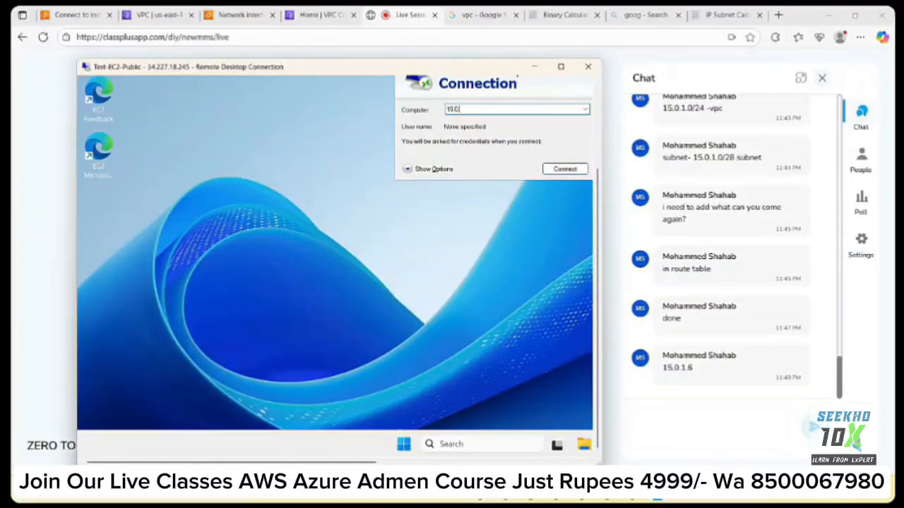
text(.6)
key(Return)
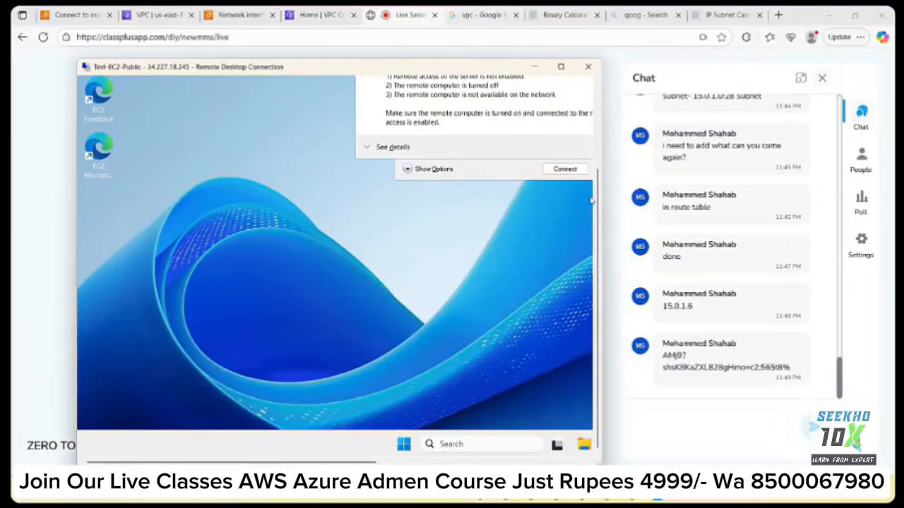
- Read and dismiss the connection error, and retry the remote desktop connection to 15.0.1.6
scroll(599, 205, up, 3)
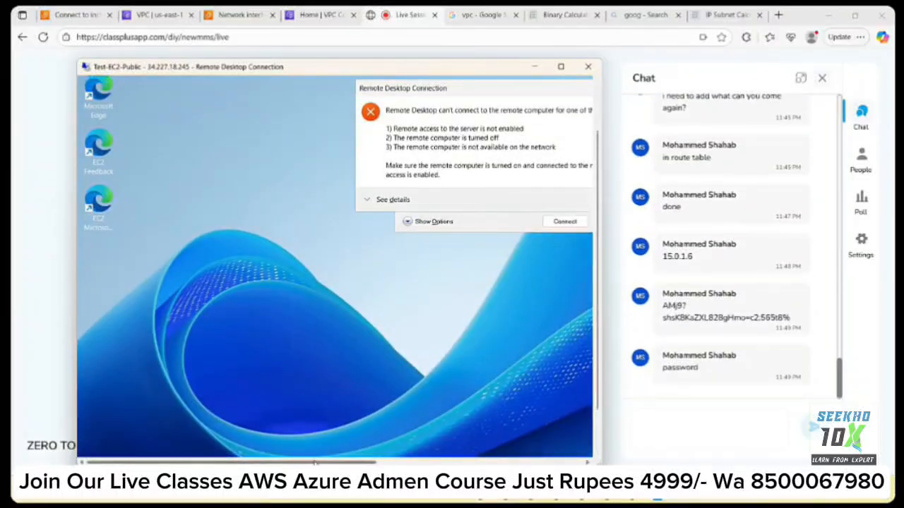
scroll(335, 268, right, 3)
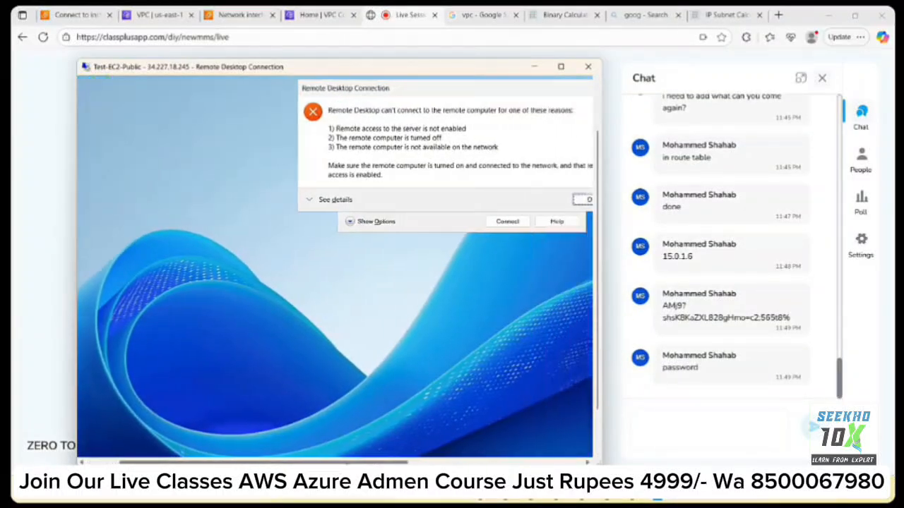
scroll(555, 220, right, 2)
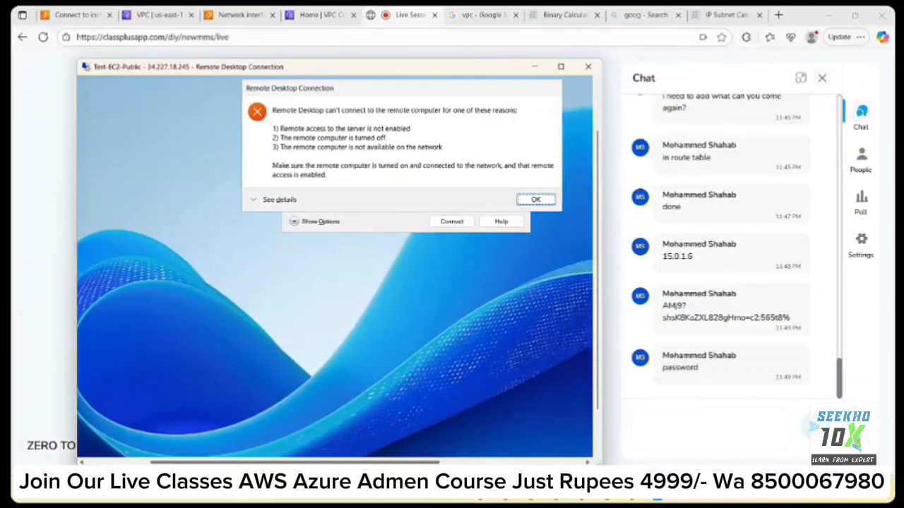
click(541, 200)
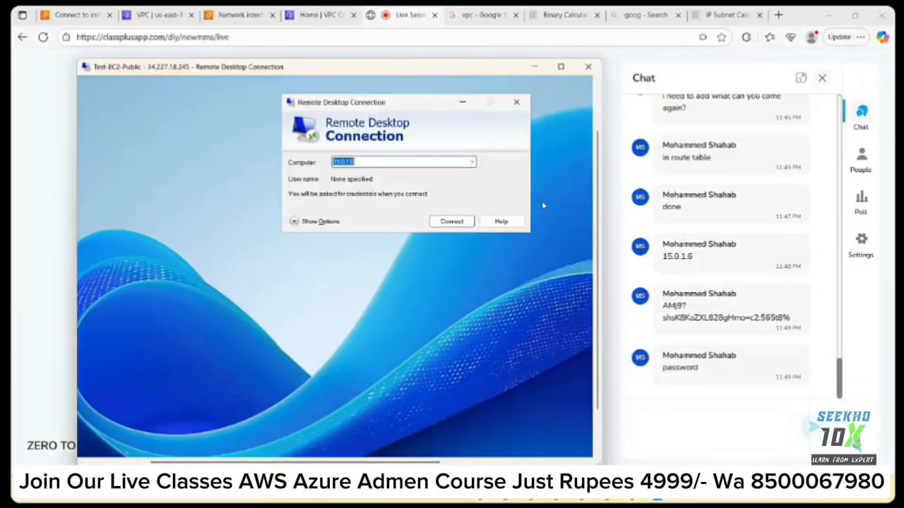
click(388, 160)
click(451, 221)
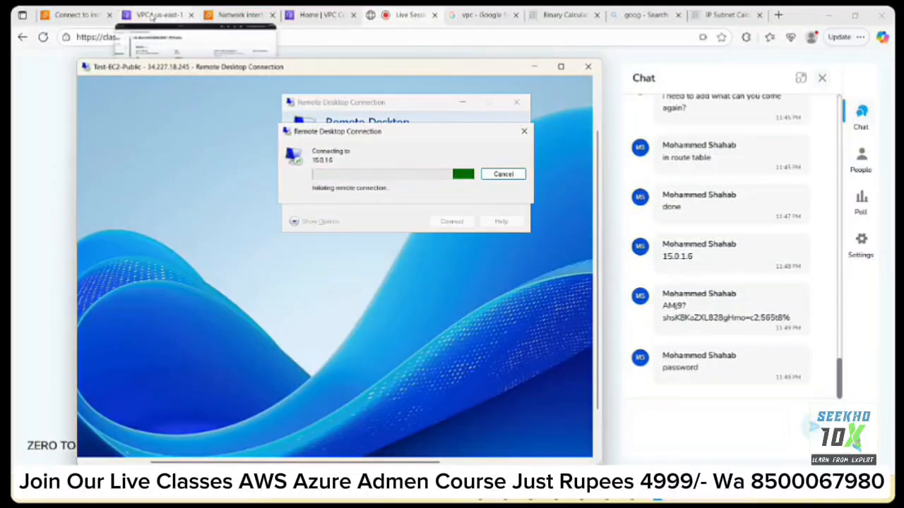
- Switch to the AWS VPC console and change the RT-Public route destination 15.0.1.0/24 to 15.0.1.0/28, saving the routes
click(152, 16)
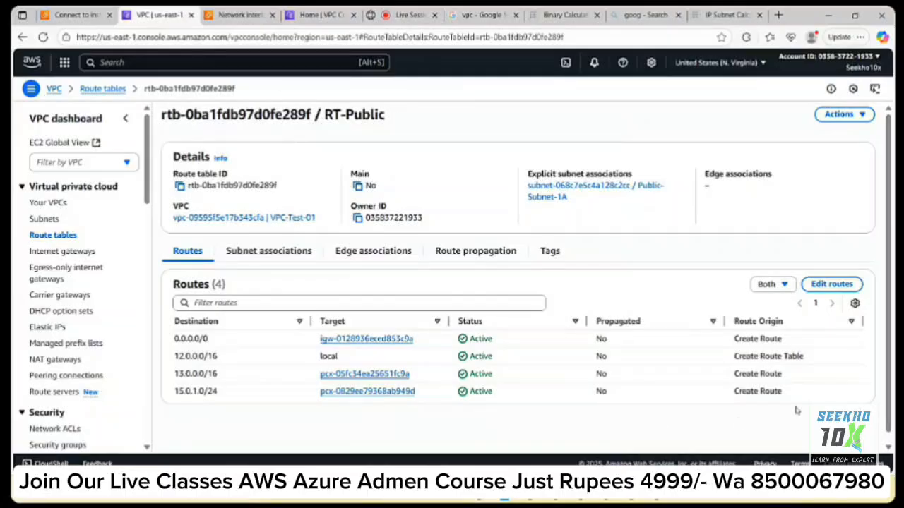
click(832, 284)
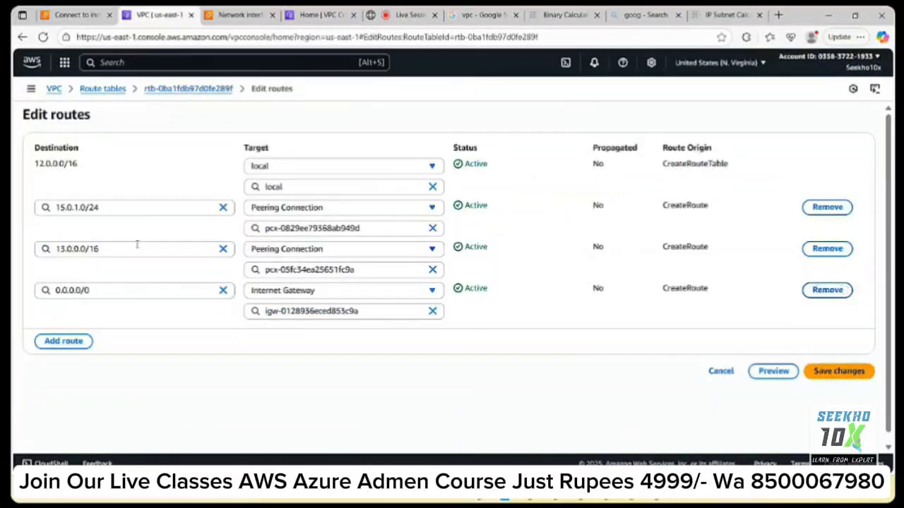
click(106, 208)
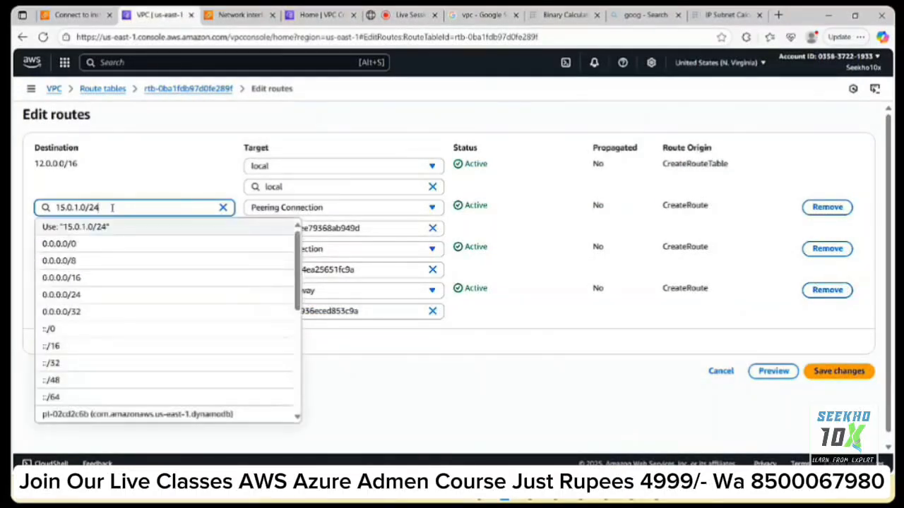
key(BackSpace)
text(8)
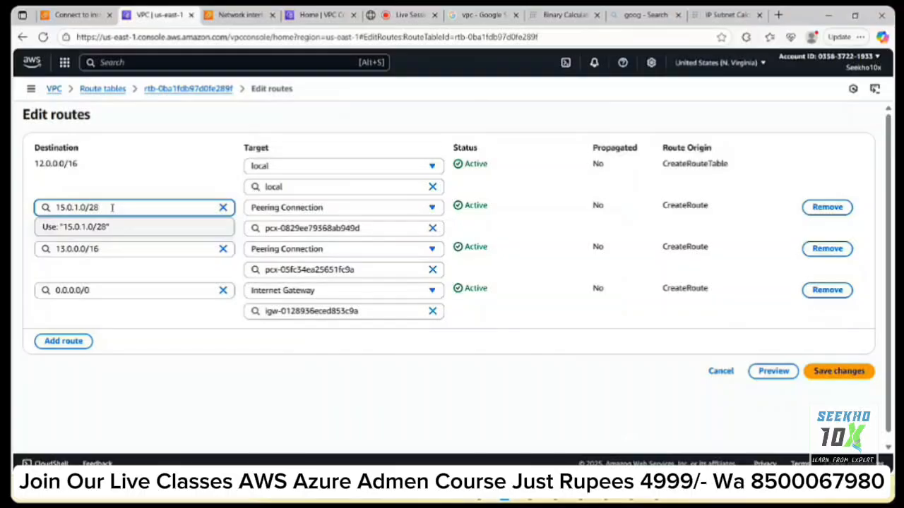
click(188, 165)
click(858, 370)
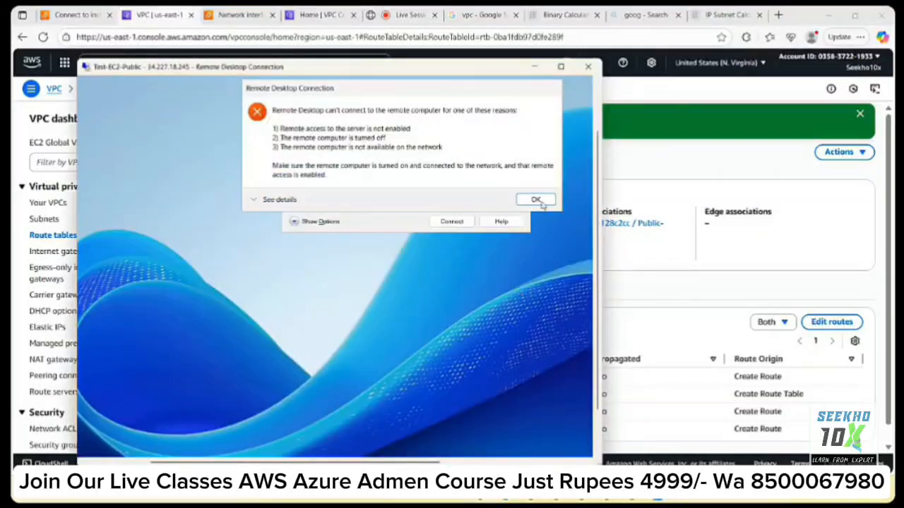
- Dismiss the connection error, retry the remote desktop connection to 15.0.1.6 from Test-EC2-Public, and close the resulting message
click(536, 201)
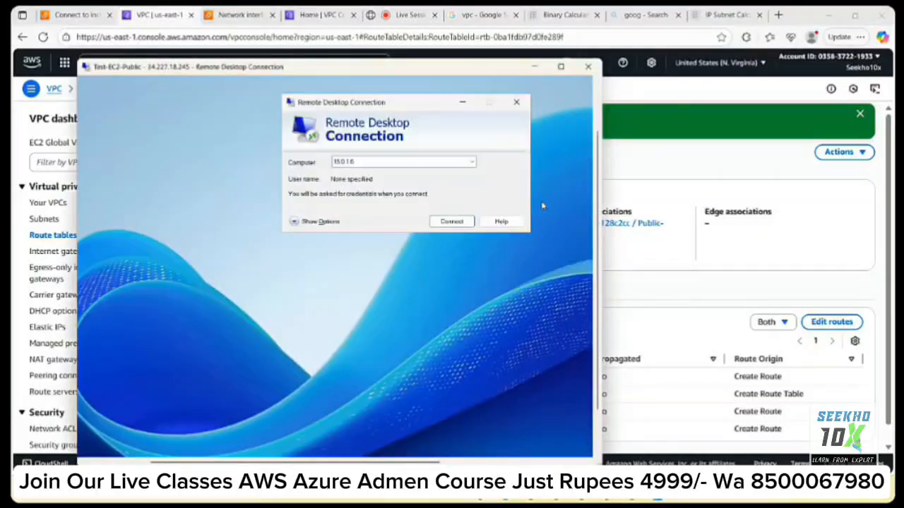
click(450, 221)
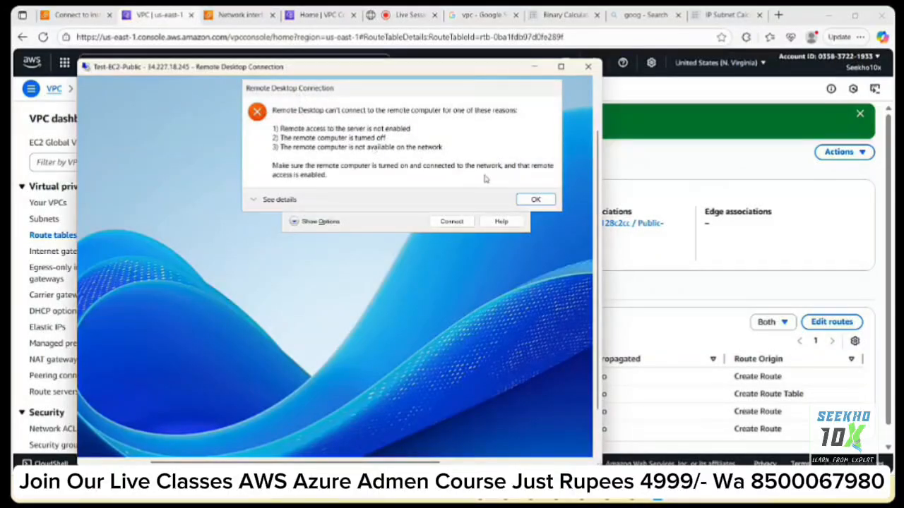
click(532, 199)
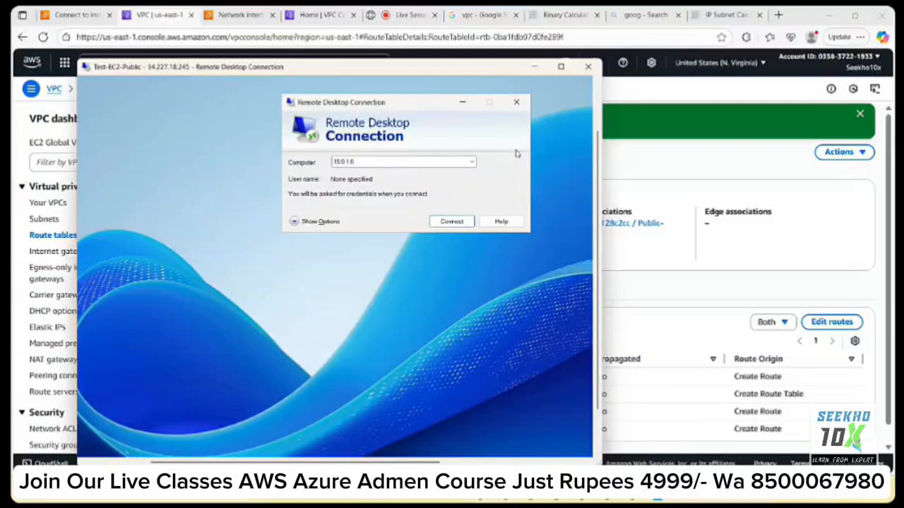
- Check the subnet associations of the RT-Public route table in the VPC console, and return to the live session chat
click(142, 17)
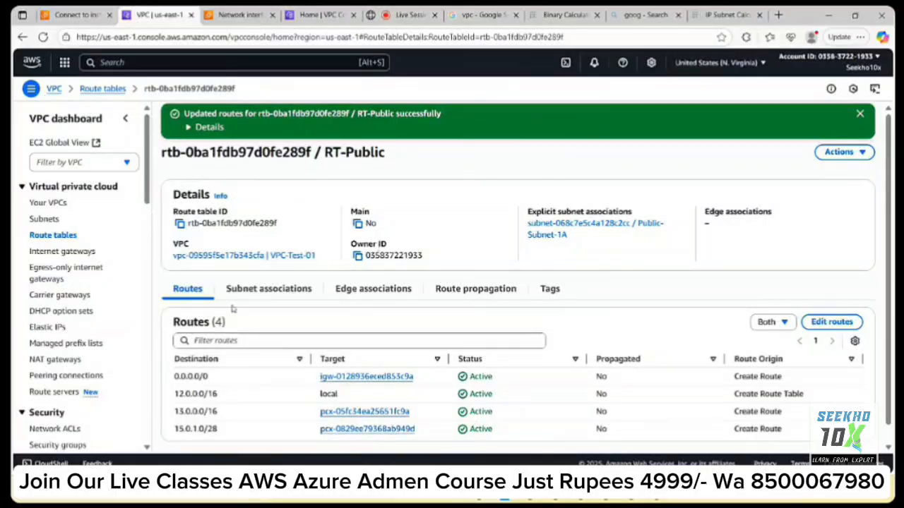
click(286, 291)
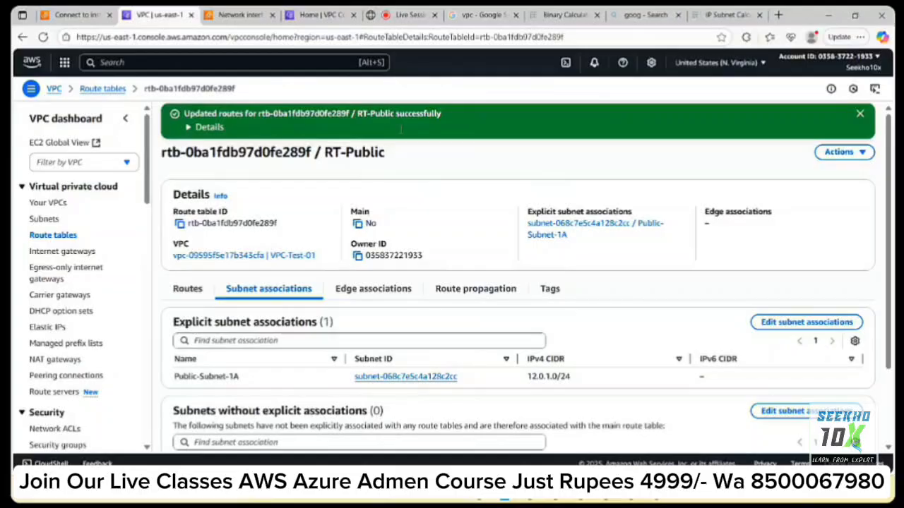
click(402, 20)
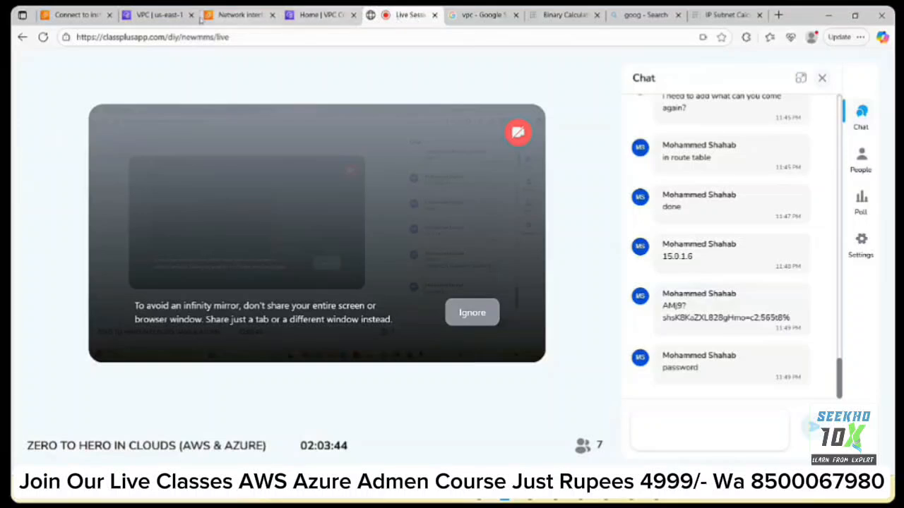
click(141, 15)
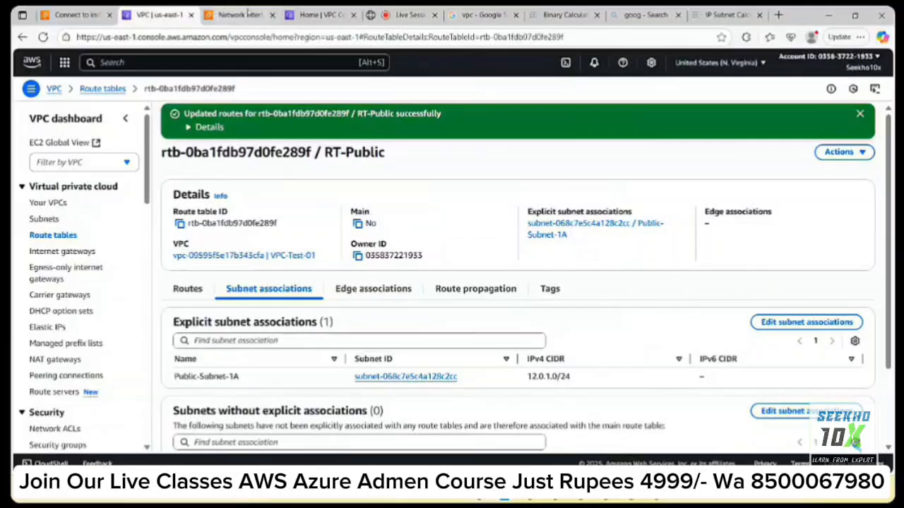
click(300, 14)
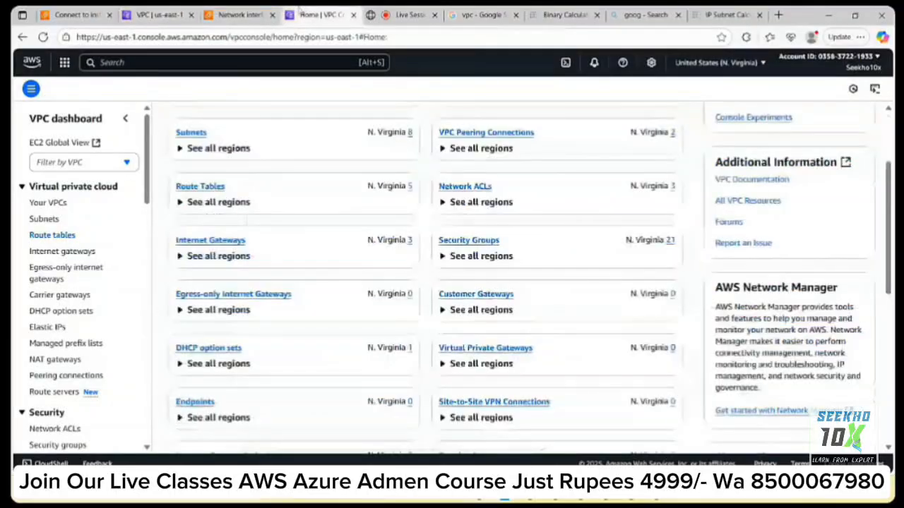
click(238, 15)
click(398, 13)
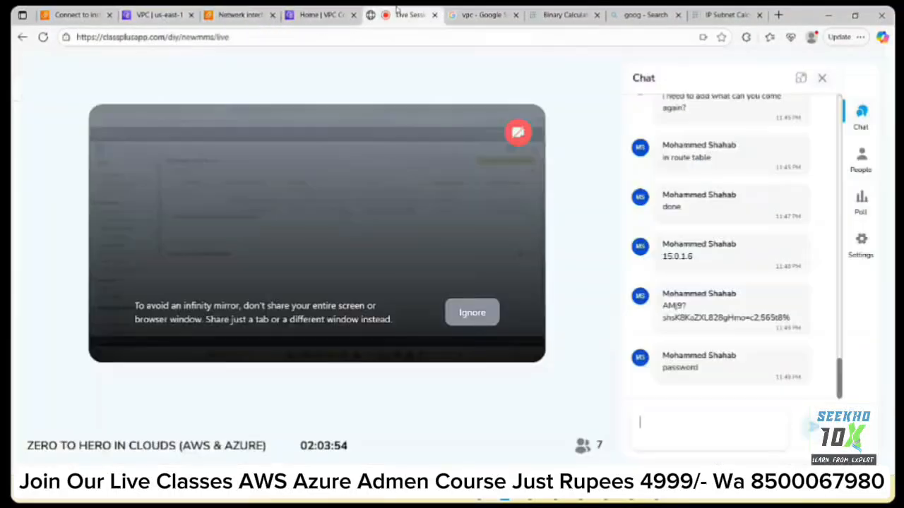
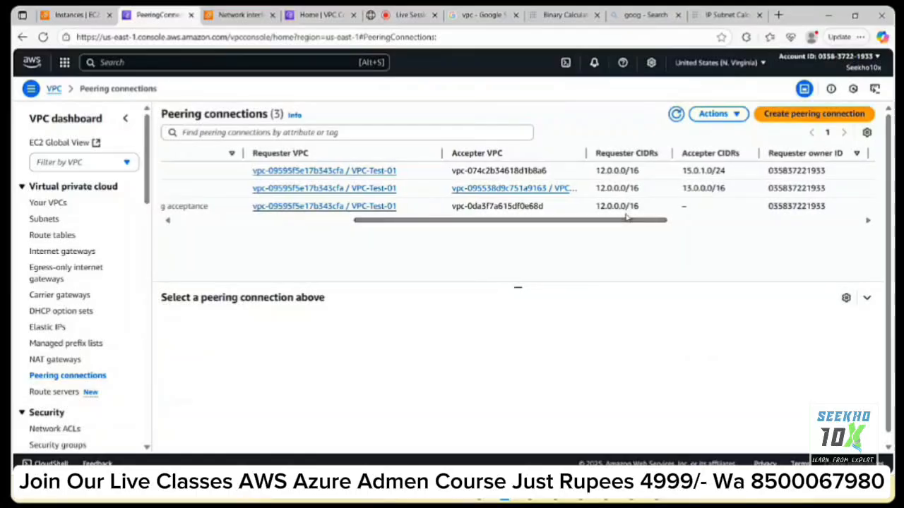
- Refresh the VPC peering connections list and check each connection's status, CIDRs and owner IDs
click(675, 114)
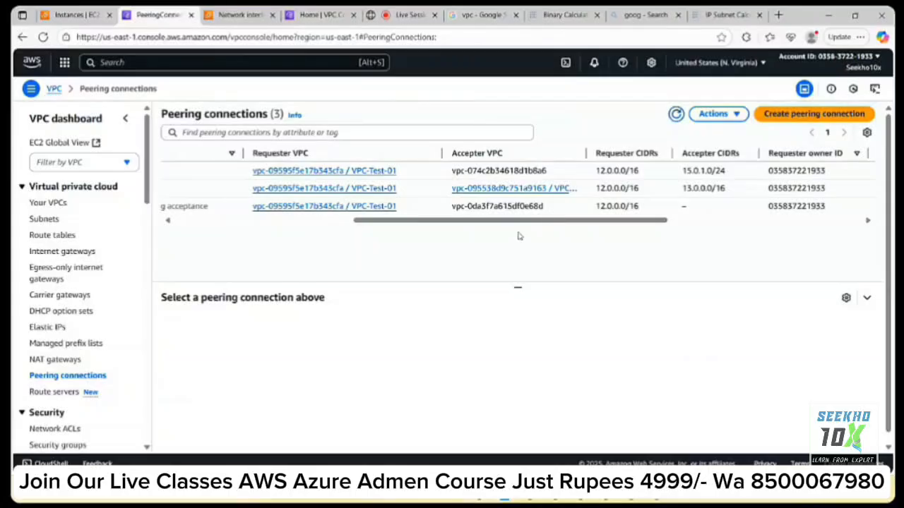
drag(518, 221, 569, 241)
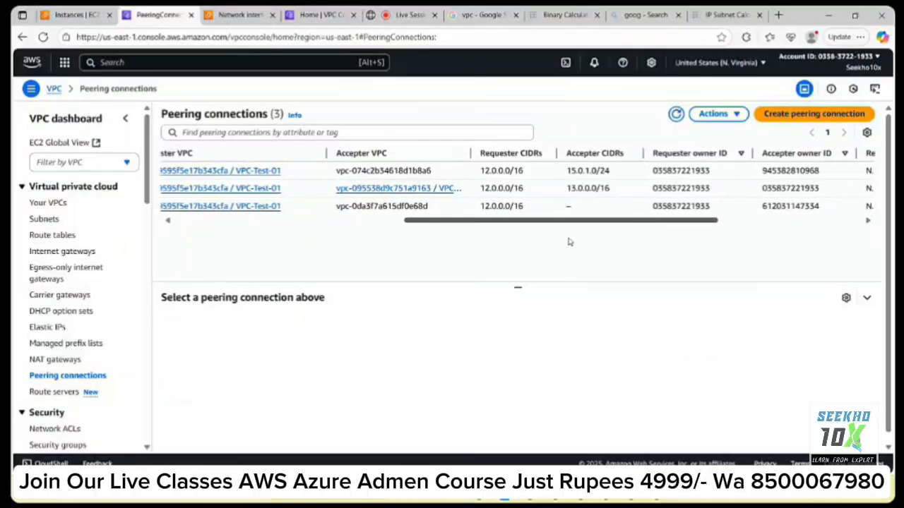
click(676, 114)
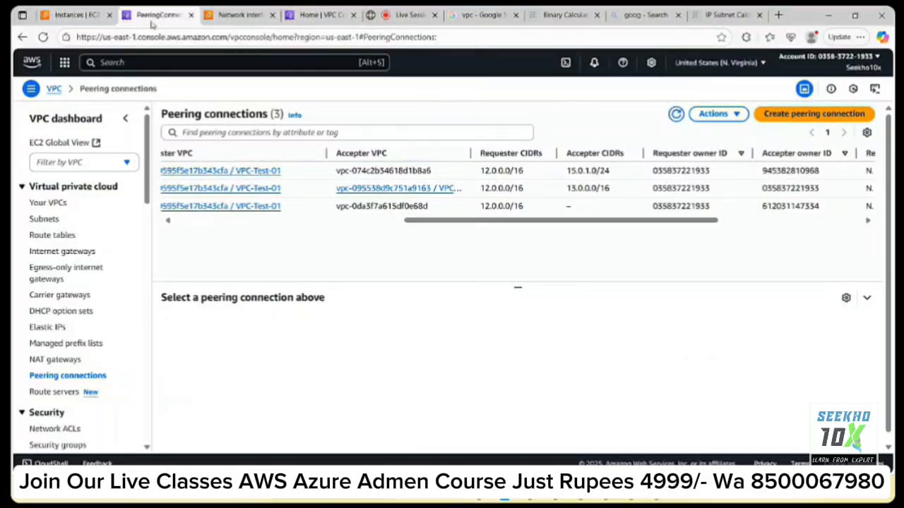
click(62, 239)
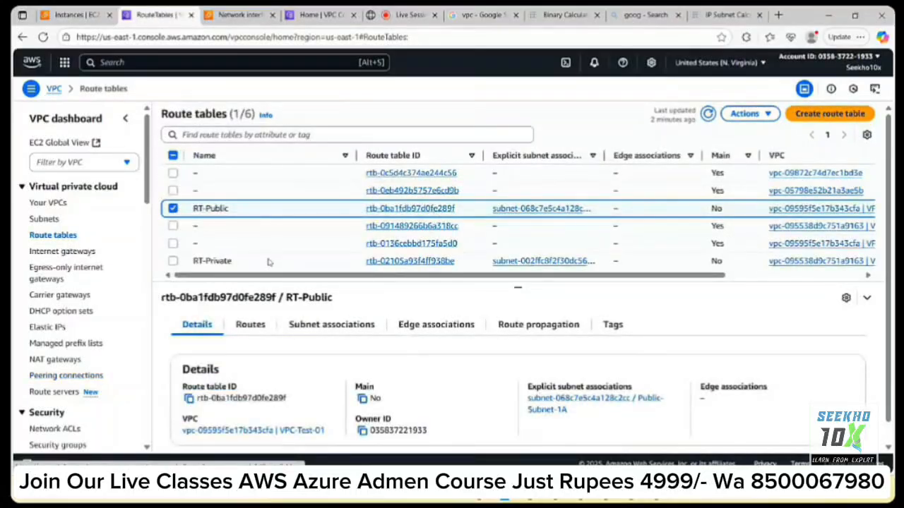
click(70, 377)
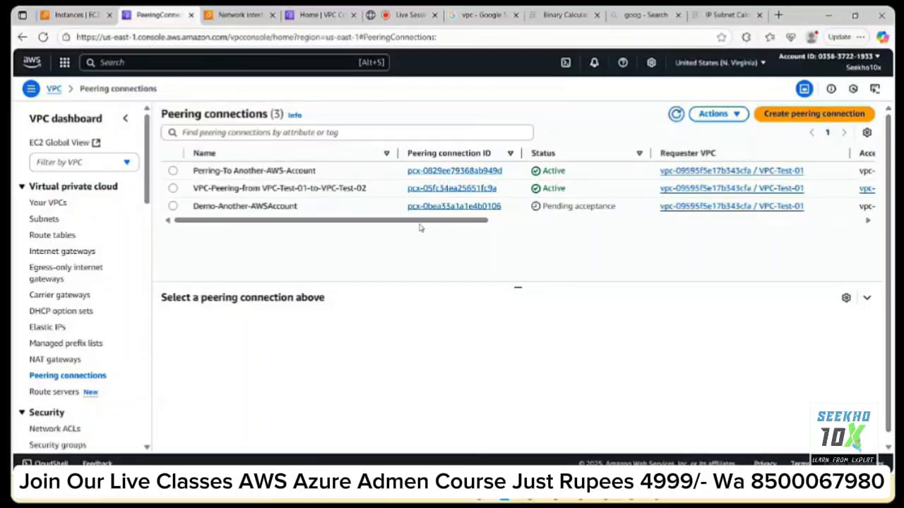
scroll(420, 227, right, 1)
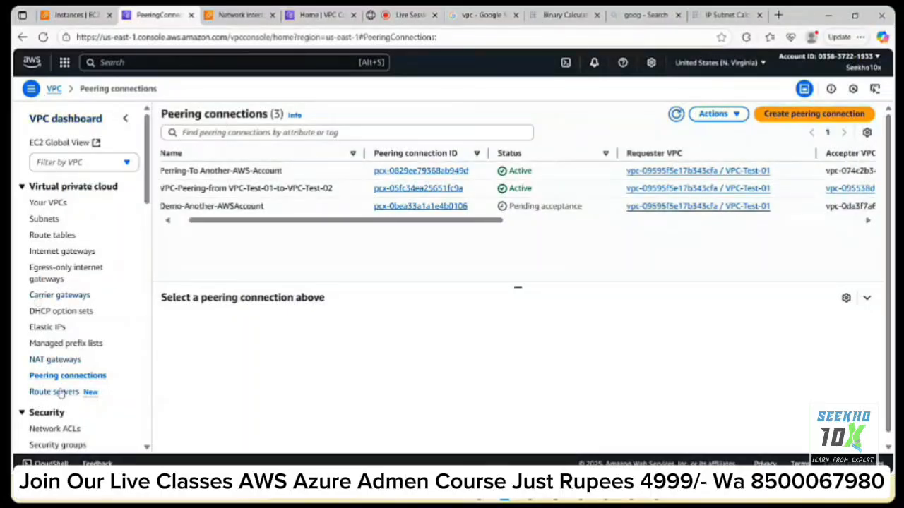
- Change the RT-Public route destination 15.0.1.0/28 to 15.0.1.0/24, save the routes and review the updated list
click(50, 239)
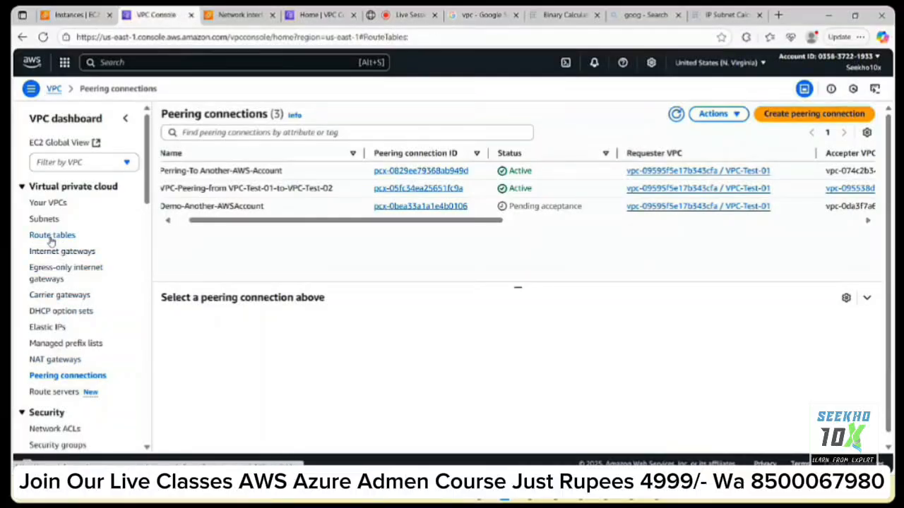
click(249, 326)
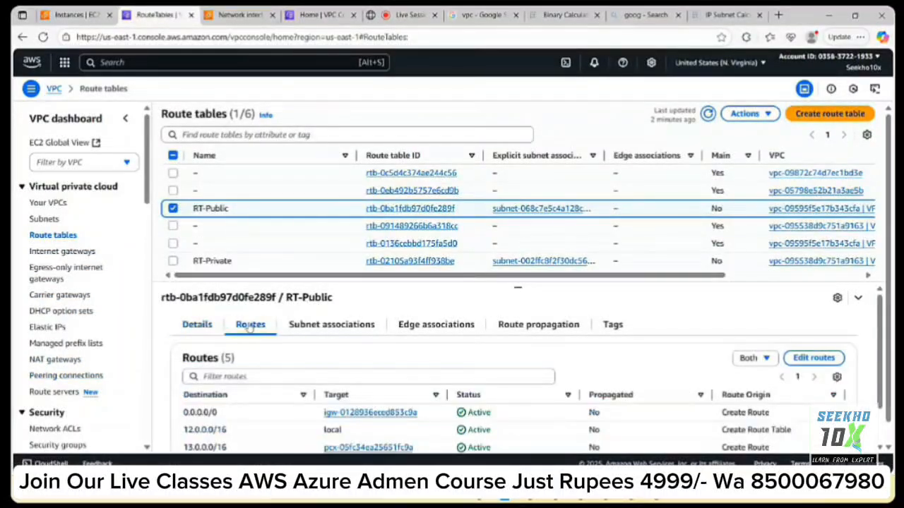
scroll(456, 364, down, 1)
scroll(857, 355, up, 1)
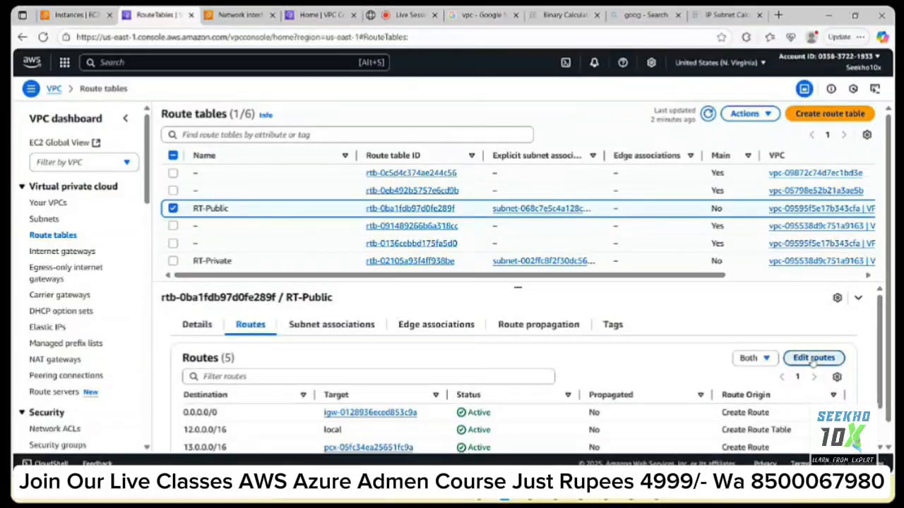
click(812, 359)
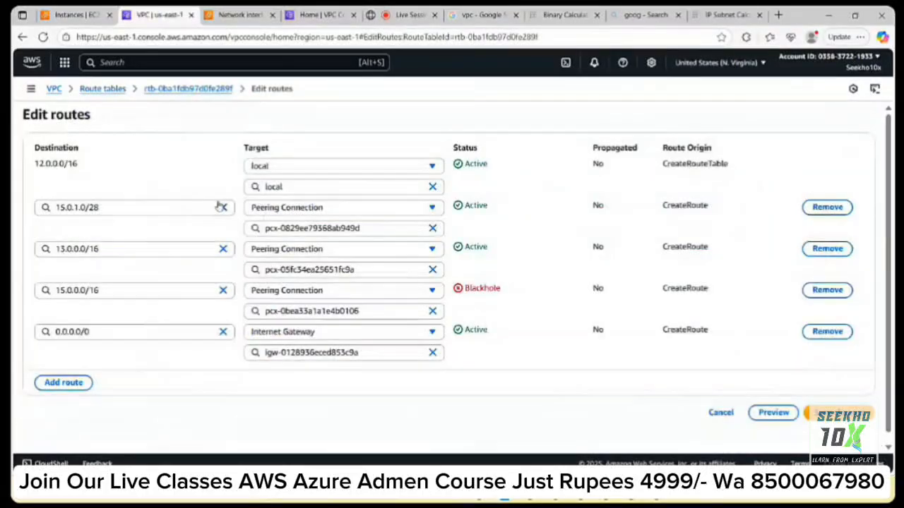
click(167, 207)
key(BackSpace)
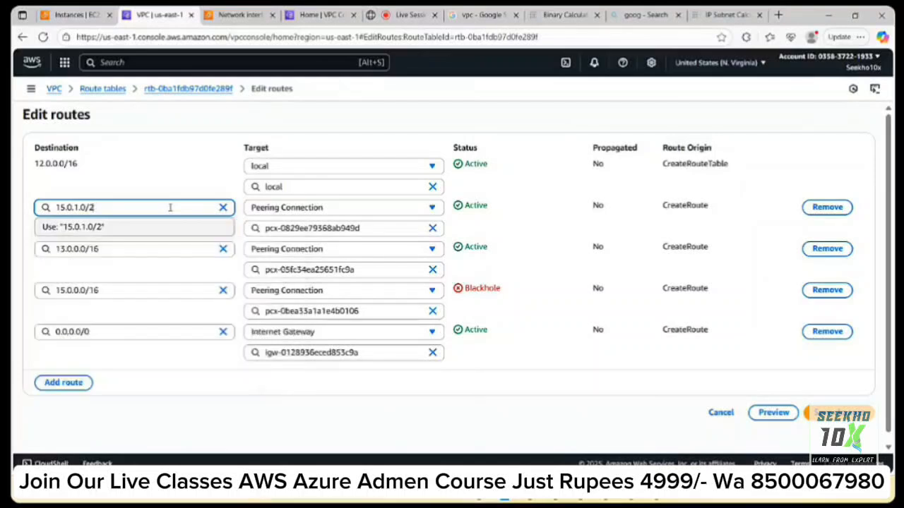
text(4)
click(170, 176)
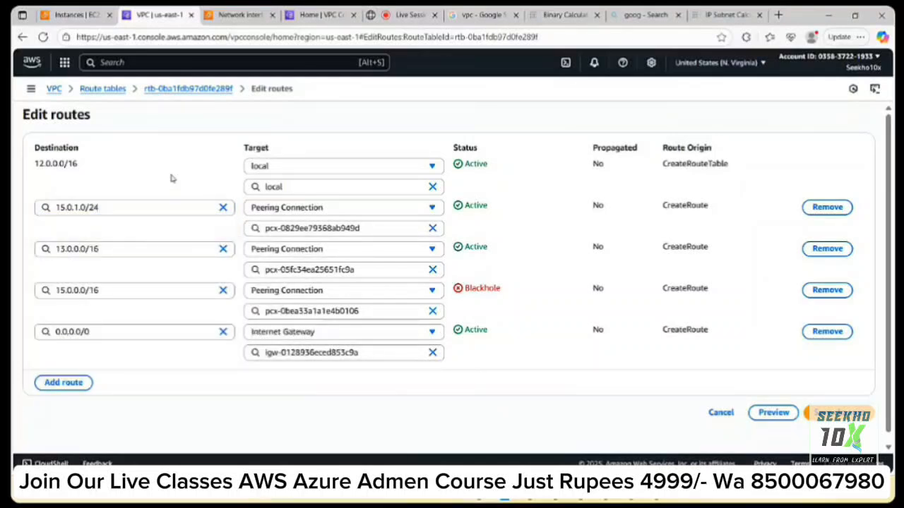
click(844, 413)
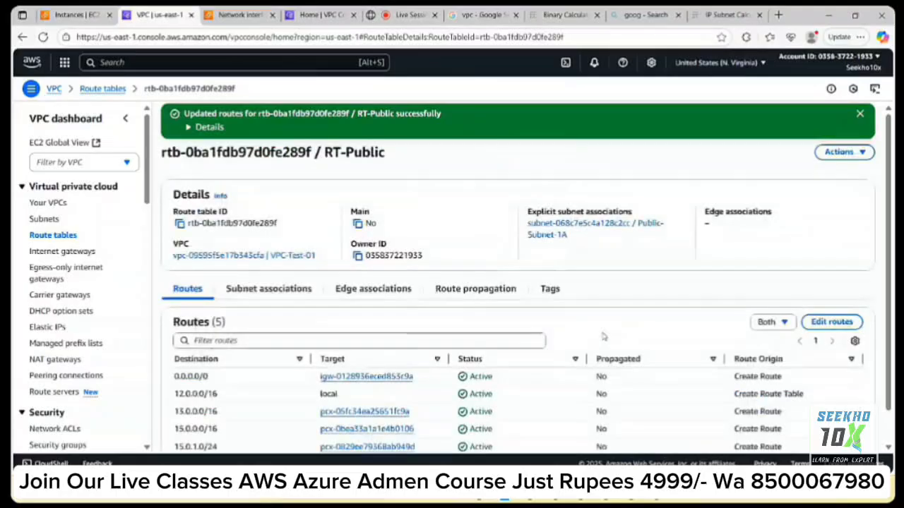
scroll(603, 338, down, 1)
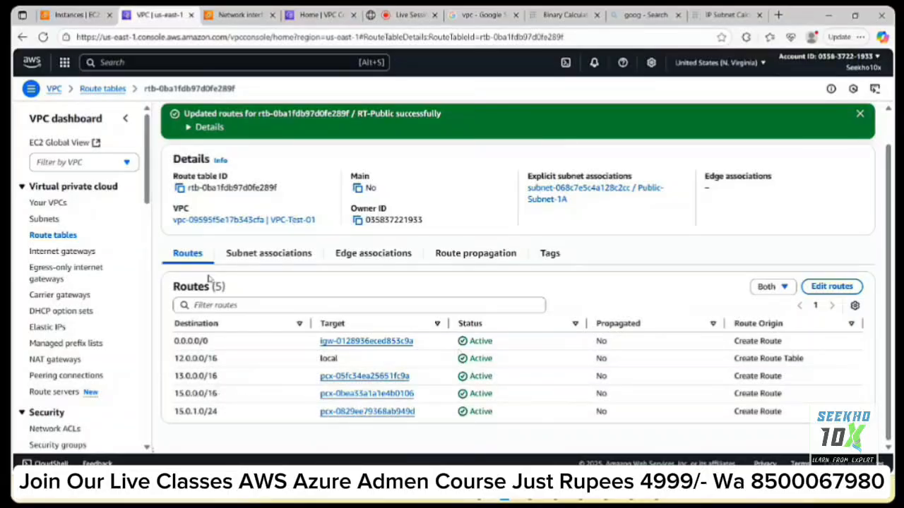
- Refresh the peering connections list to check the status of Demo-Another-AWSAccount, and go back to the live session chat
click(85, 376)
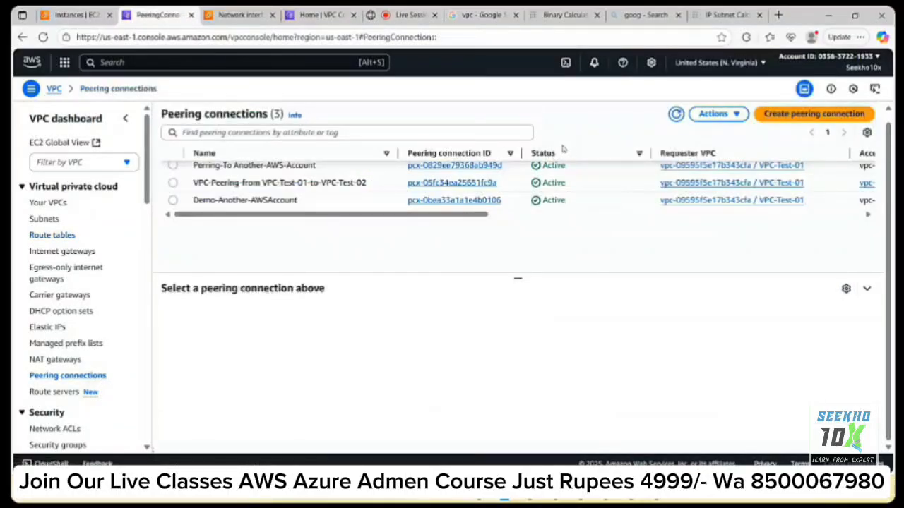
click(675, 114)
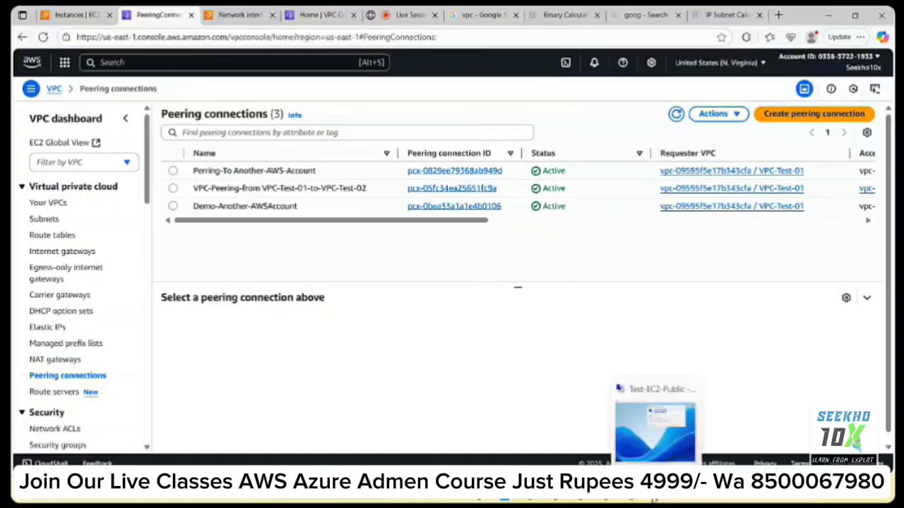
click(656, 500)
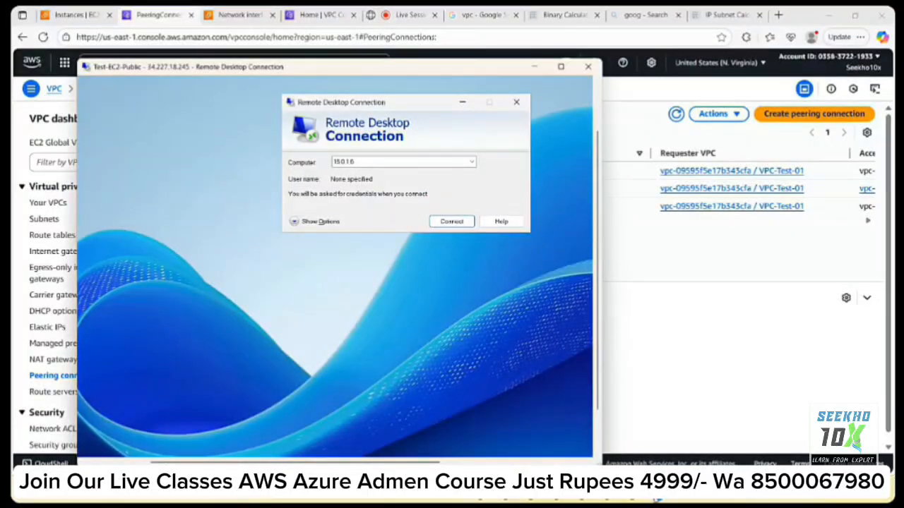
click(656, 500)
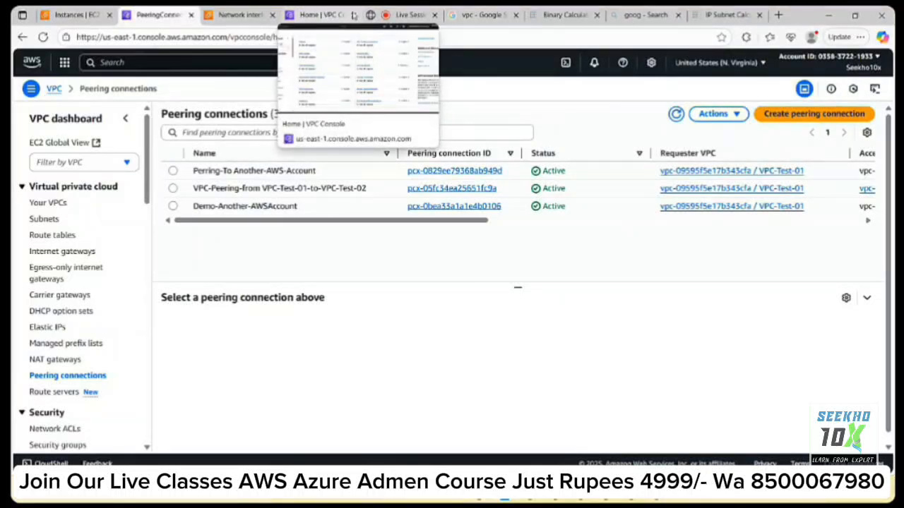
click(406, 14)
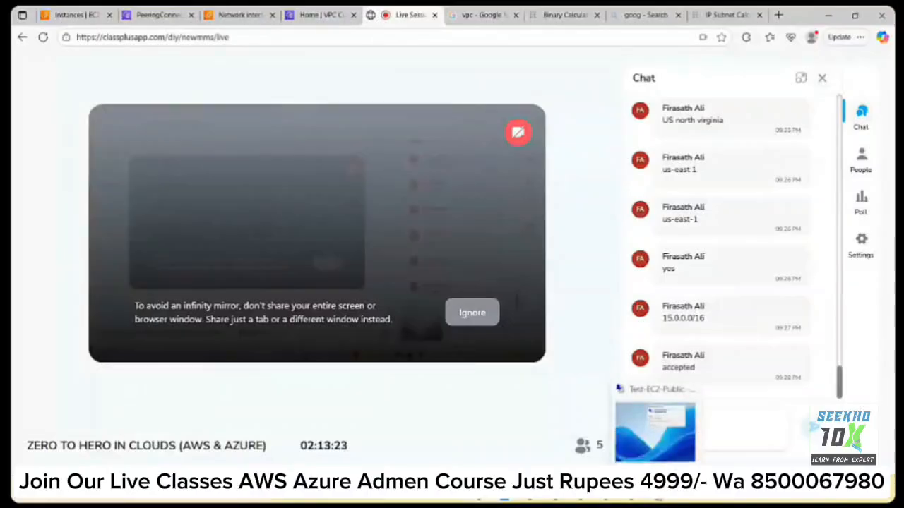
- Try the remote desktop connection to 15.0.1.6 from Test-EC2-Public again and dismiss the message
click(655, 500)
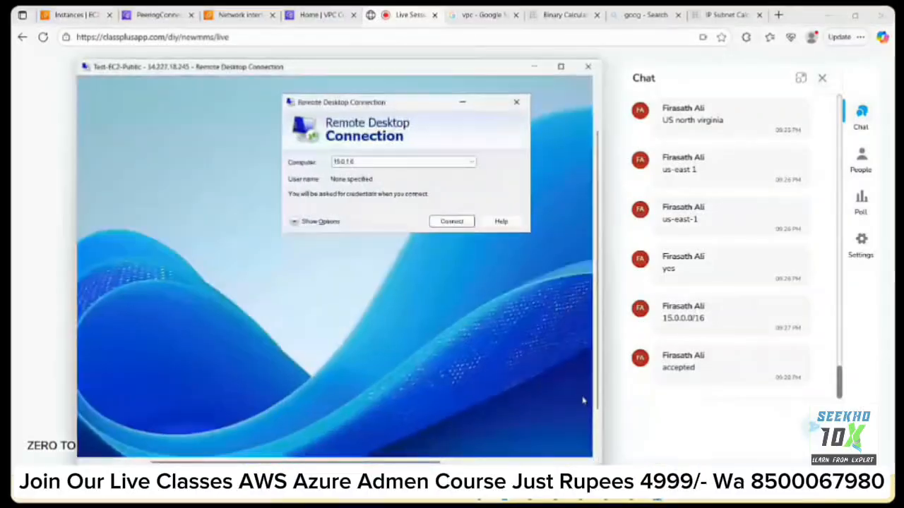
click(451, 222)
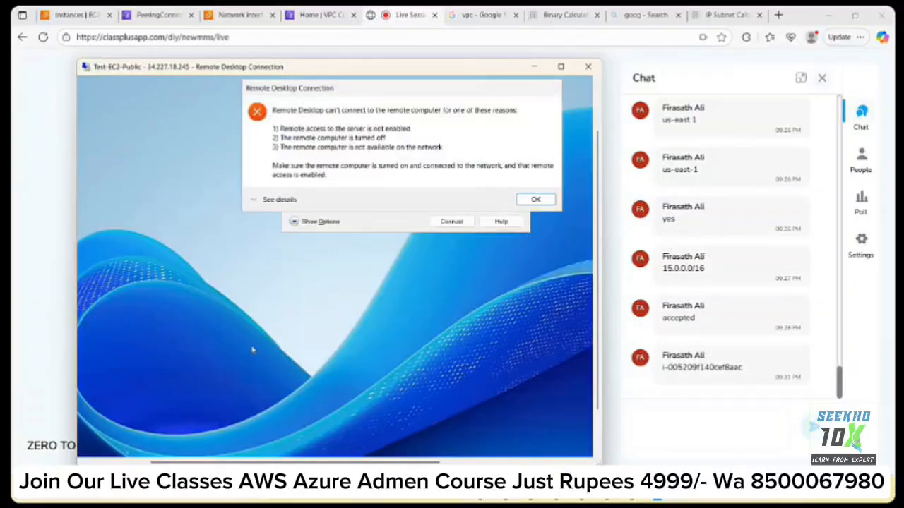
click(535, 199)
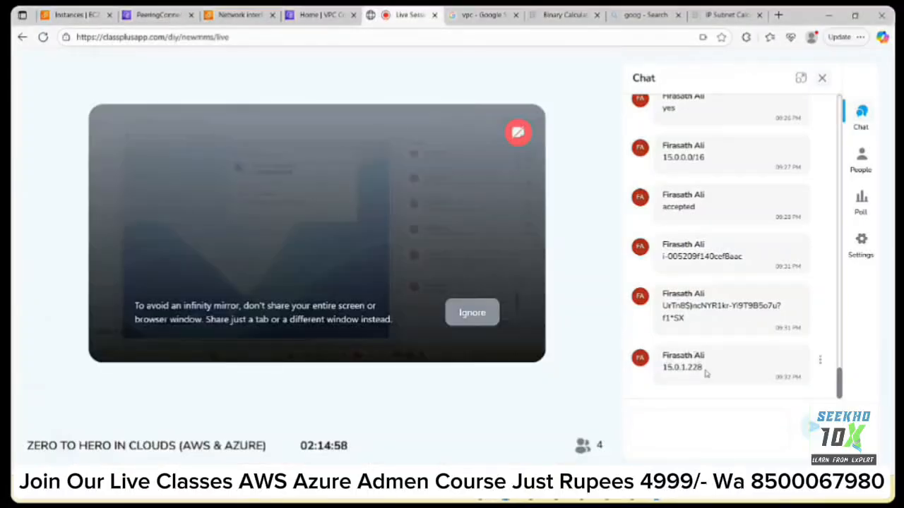
- Copy the IP address 15.0.1.228 from the chat, set it as the remote computer in Test-EC2-Public, and try to connect
drag(704, 369, 662, 369)
key(ctrl+c)
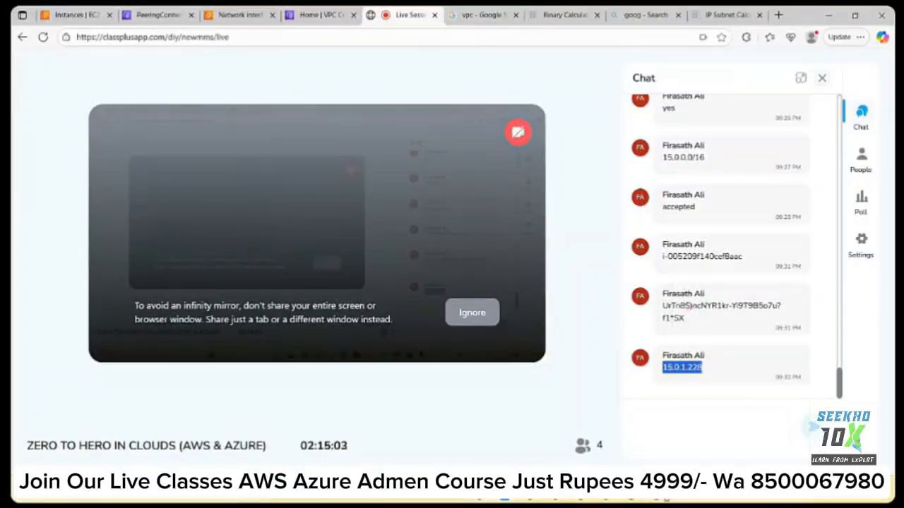
click(665, 500)
double_click(368, 162)
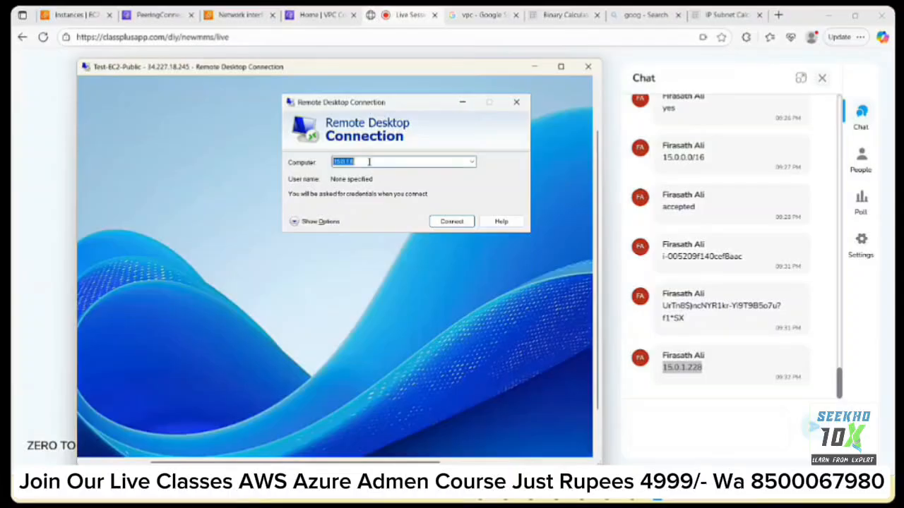
key(ctrl+v)
click(451, 222)
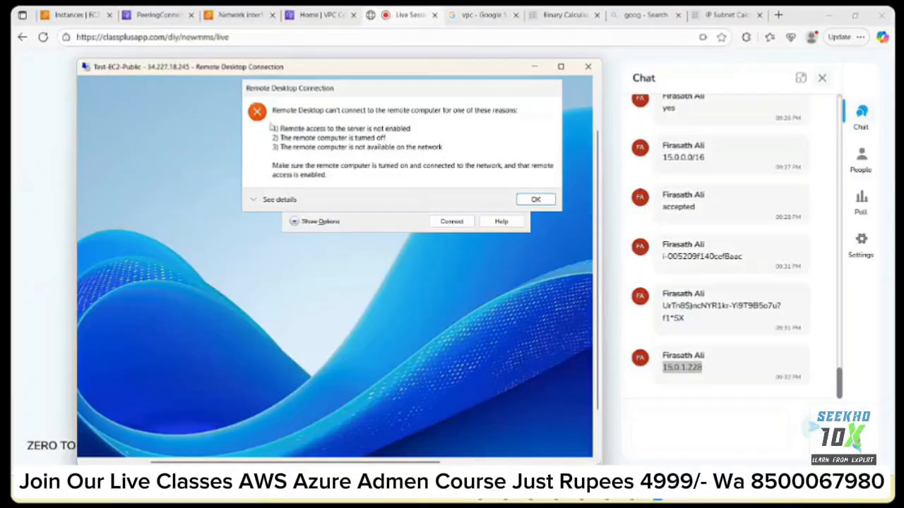
- Dismiss the remote desktop message and check the peering connections and network interfaces in the AWS console
click(535, 201)
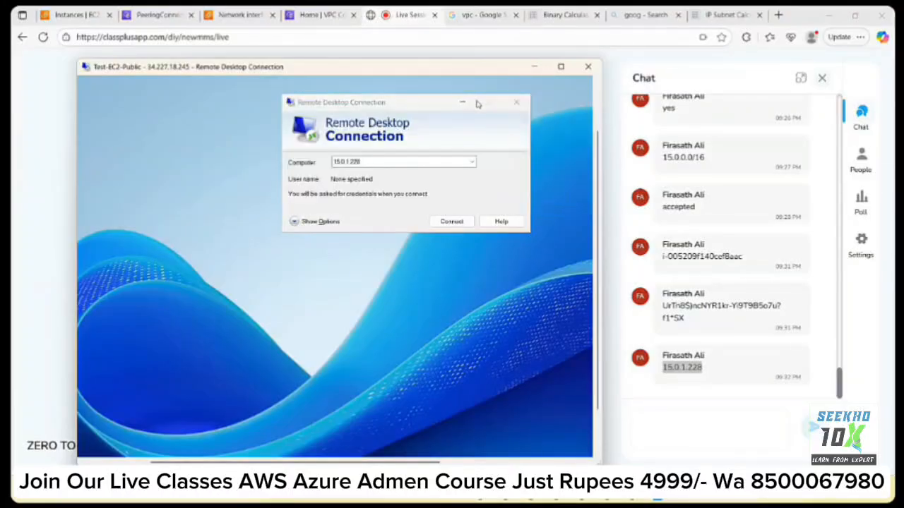
click(156, 15)
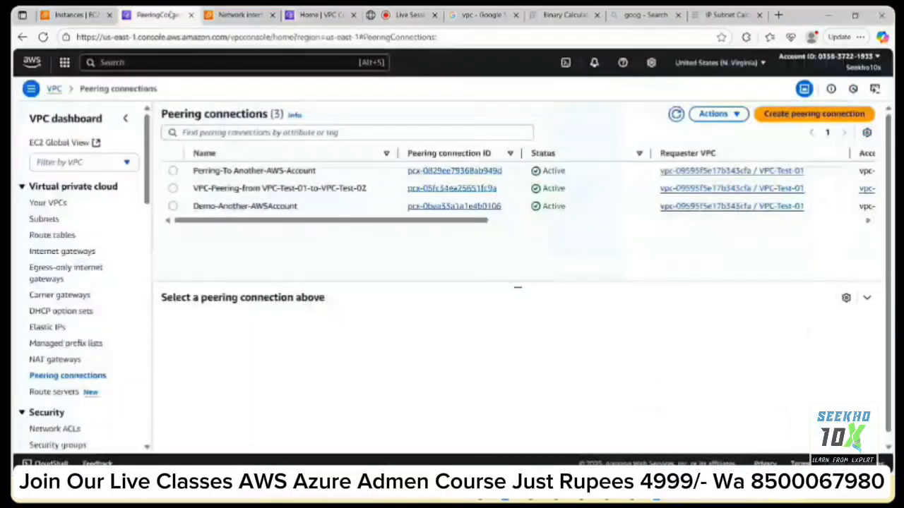
click(96, 15)
click(166, 15)
click(233, 15)
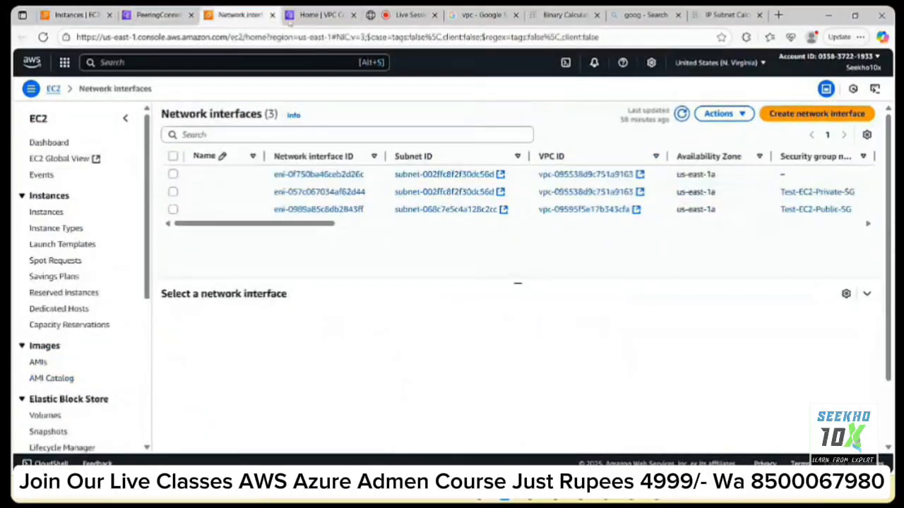
click(316, 15)
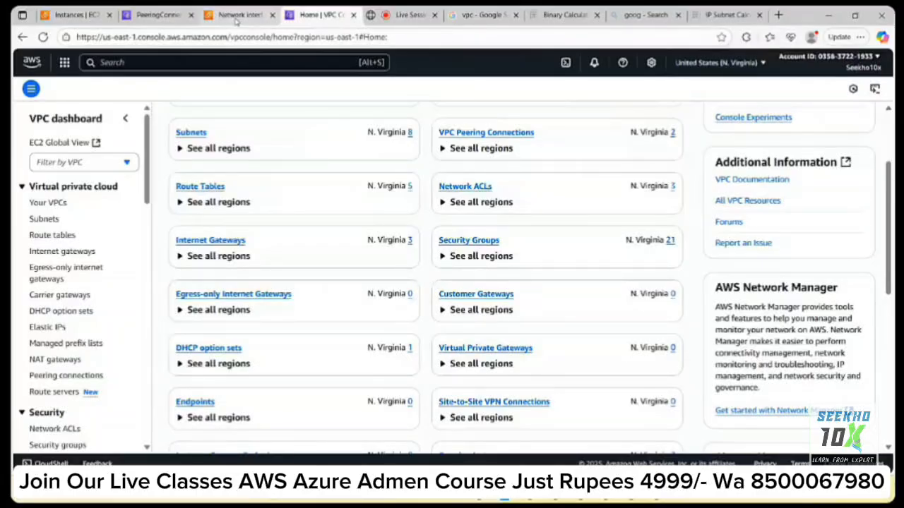
click(157, 14)
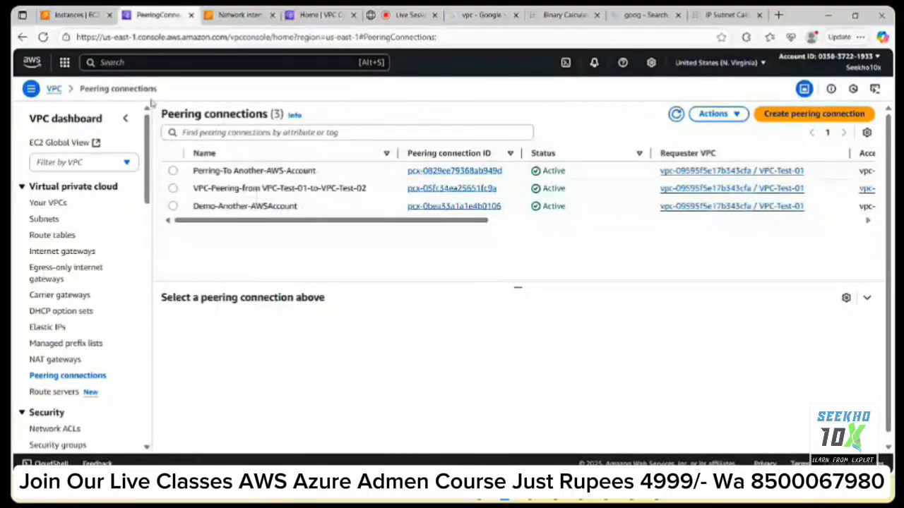
- Open the VPC route tables and the internet gateways list to review the routing setup
click(58, 236)
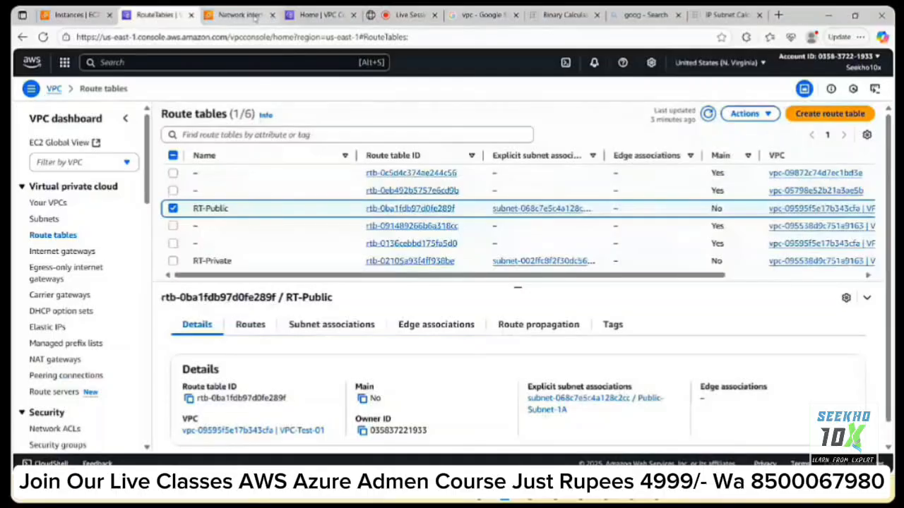
click(335, 16)
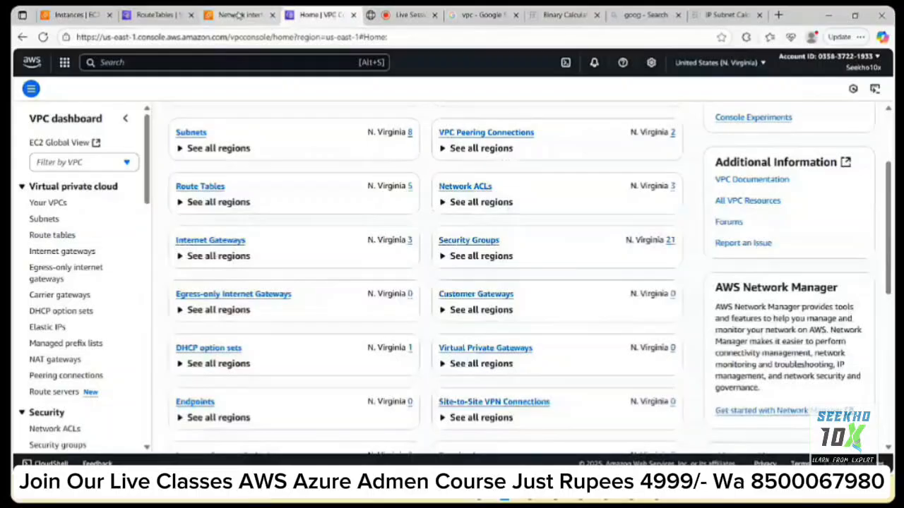
click(118, 249)
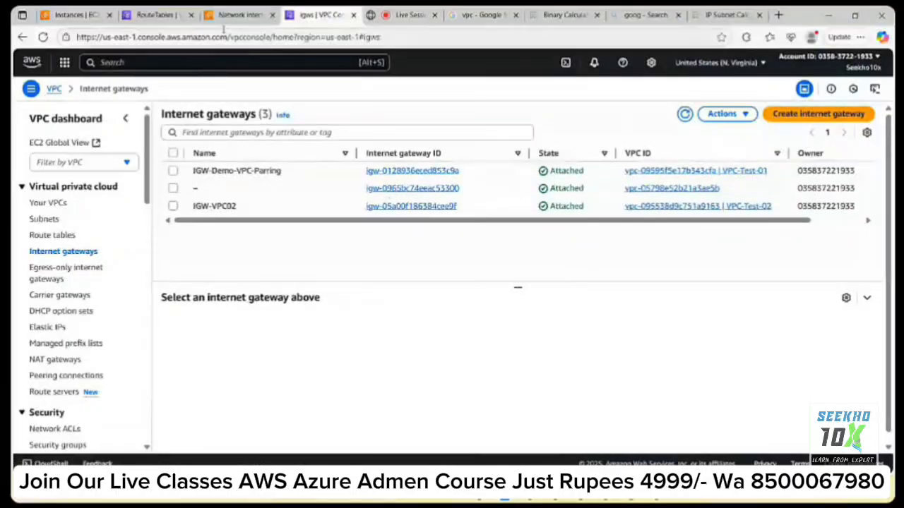
click(150, 16)
- Check the live session chat, retry the remote desktop connection to 15.0.1.228 from Test-EC2-Public twice, dismissing the message each time
click(409, 15)
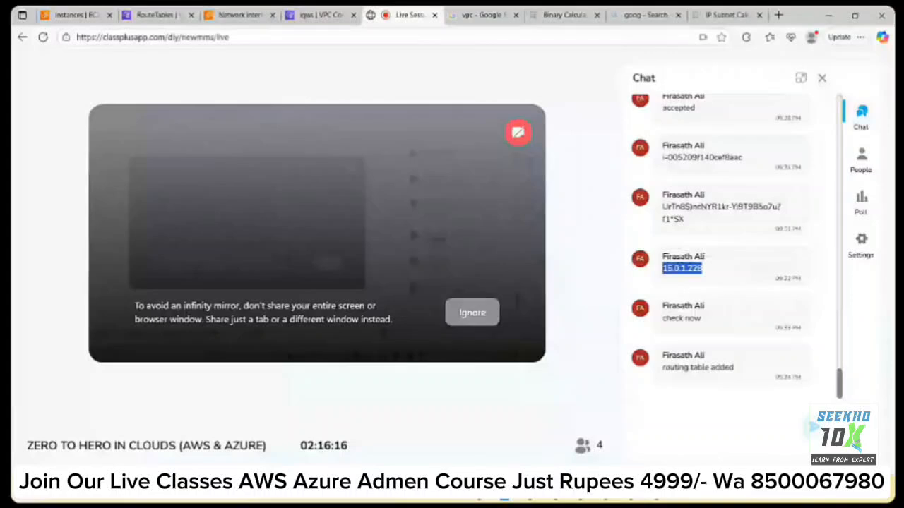
key(alt+Tab)
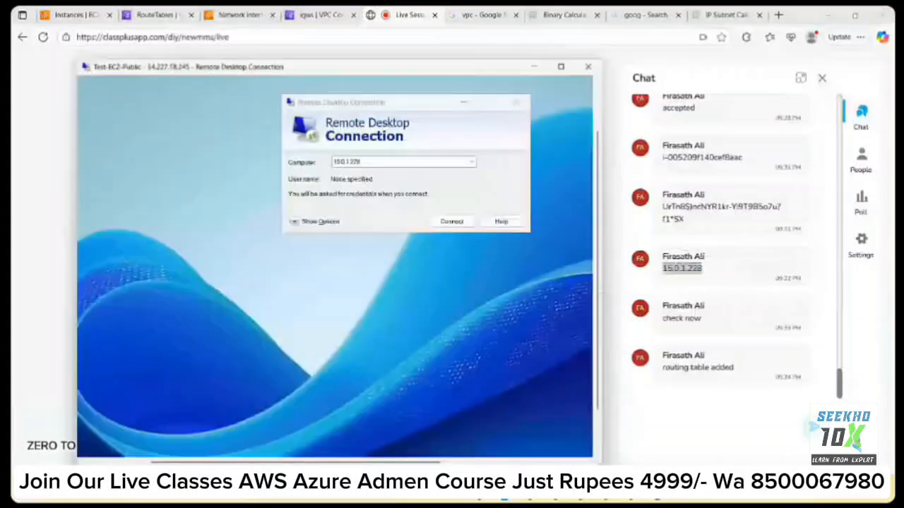
click(451, 222)
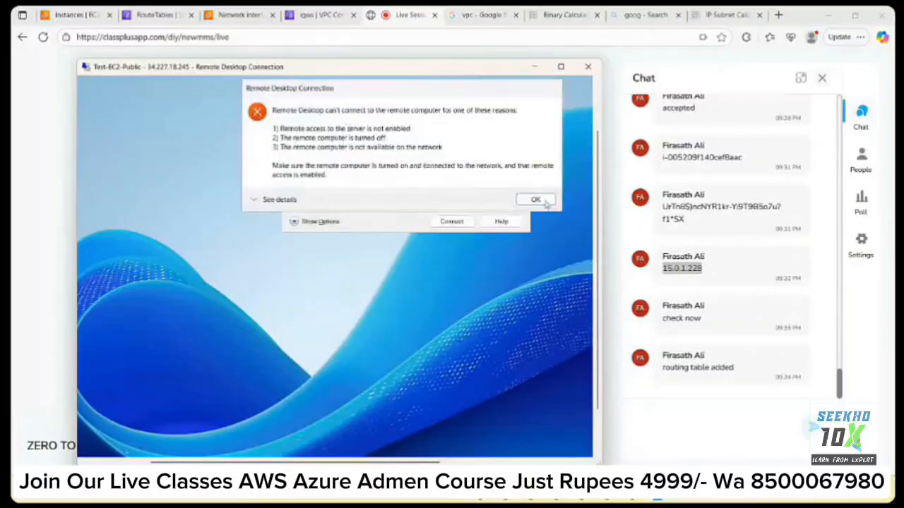
click(536, 200)
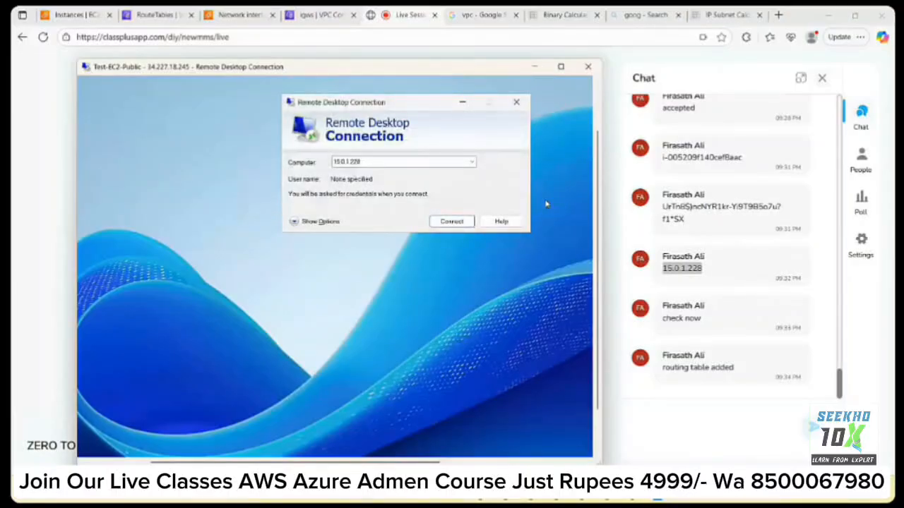
click(445, 225)
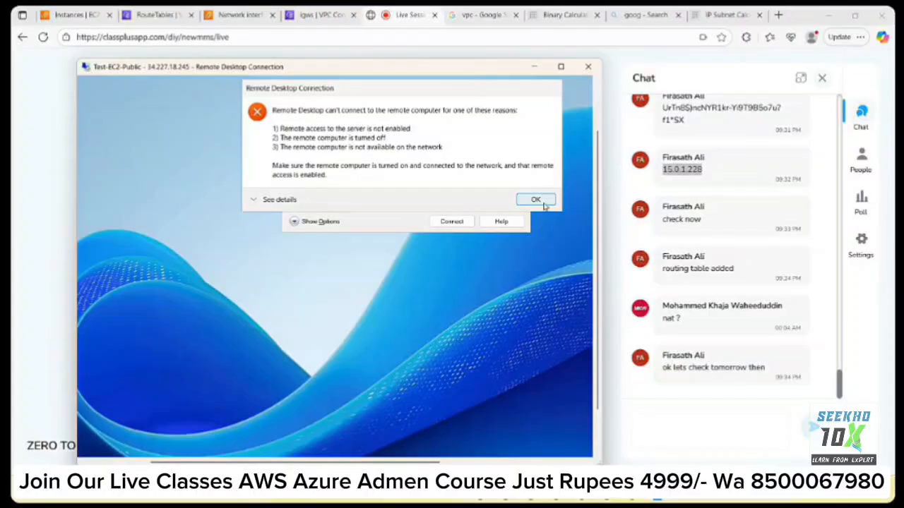
click(537, 201)
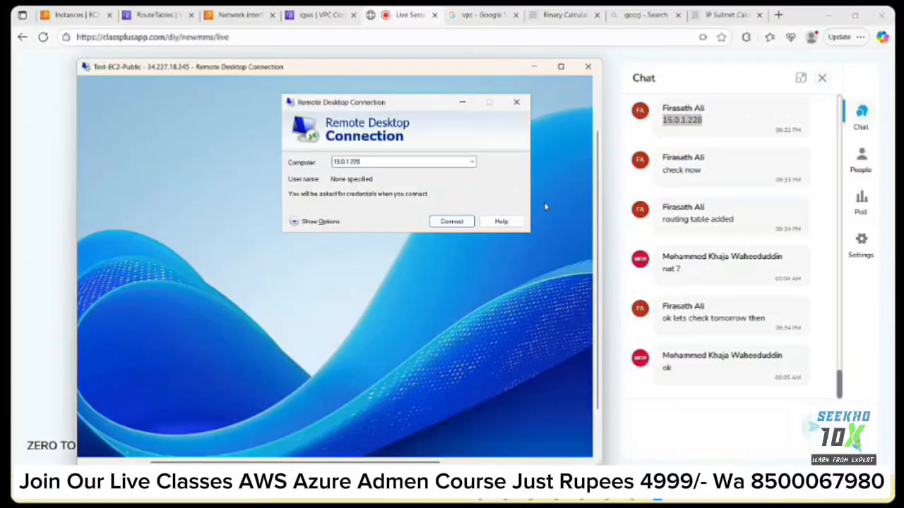
- Switch to the Paint diagram of VPC-Test-01 and VPC-Test-02 and review the peering layout within the AWS region
mouse_move(579, 499)
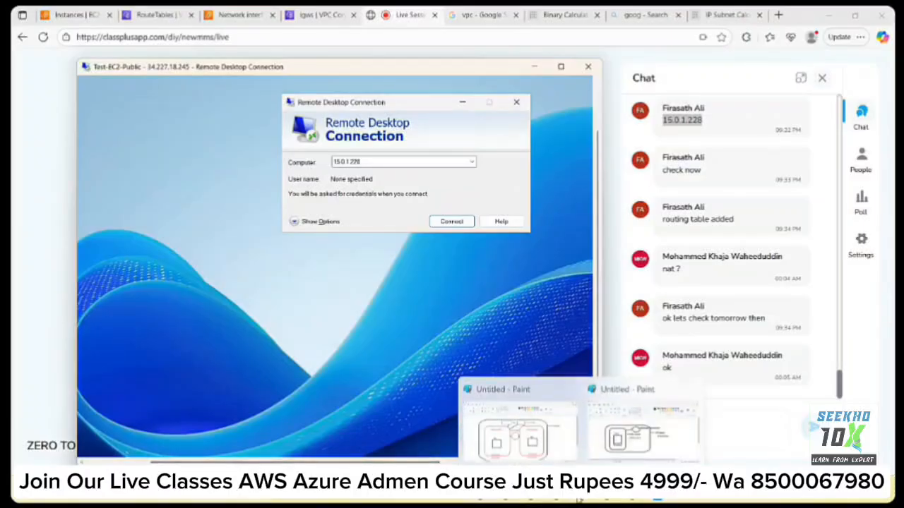
click(518, 432)
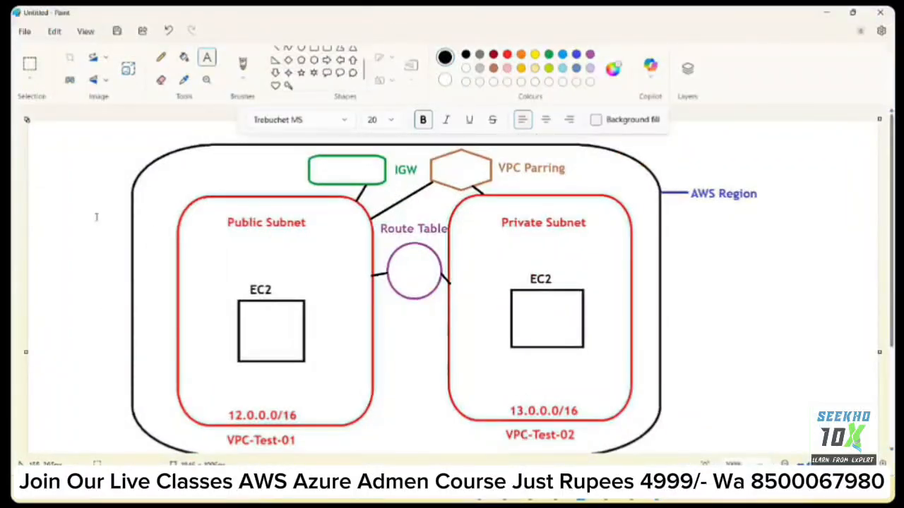
scroll(323, 184, down, 1)
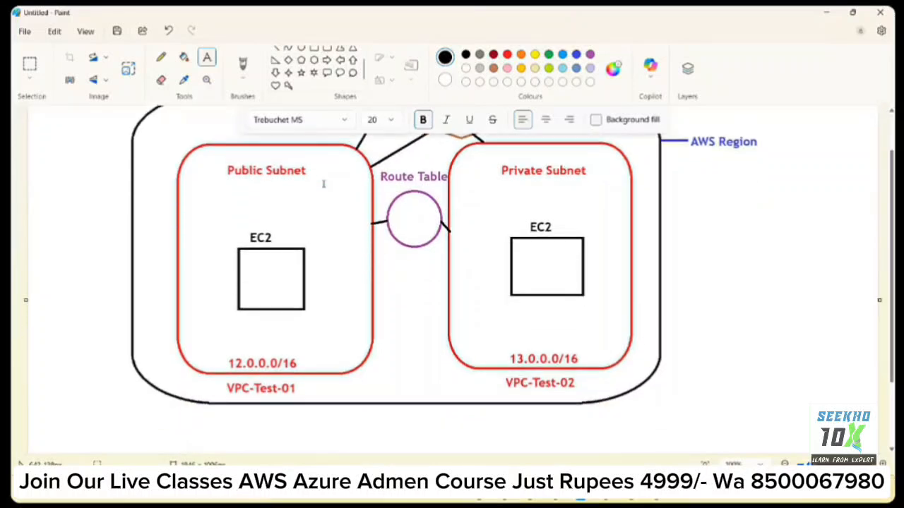
scroll(323, 184, up, 1)
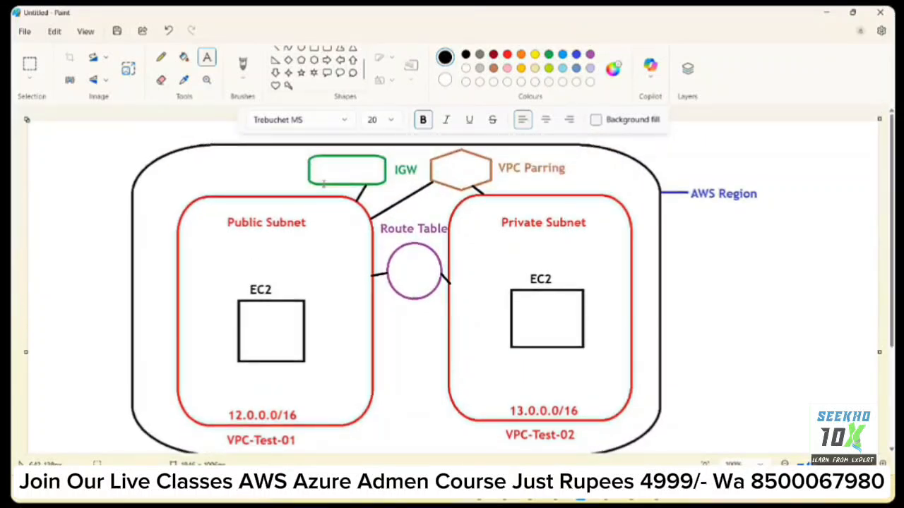